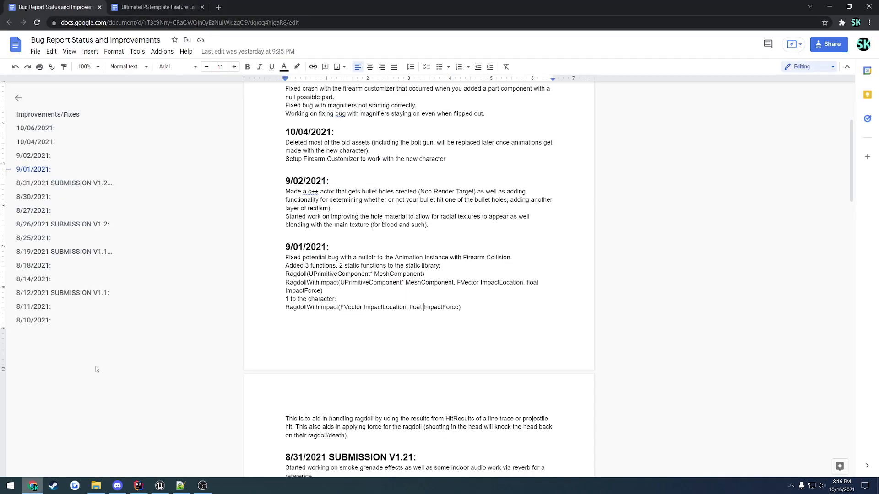
Look through the changelog entries below 9/01/2021 and highlight the 8/31/2021 SUBMISSION V1.21 heading.
click(33, 486)
scroll(376, 225, up, 5)
scroll(340, 216, down, 10)
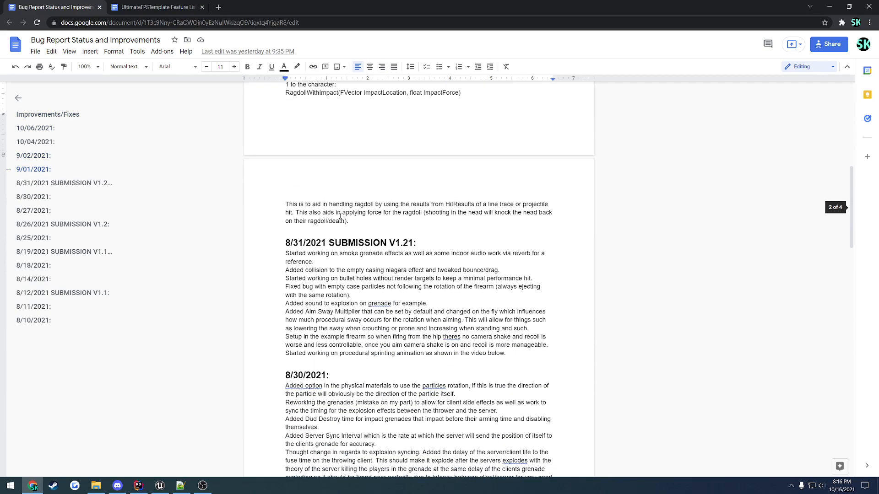
scroll(319, 221, down, 6)
scroll(374, 187, up, 4)
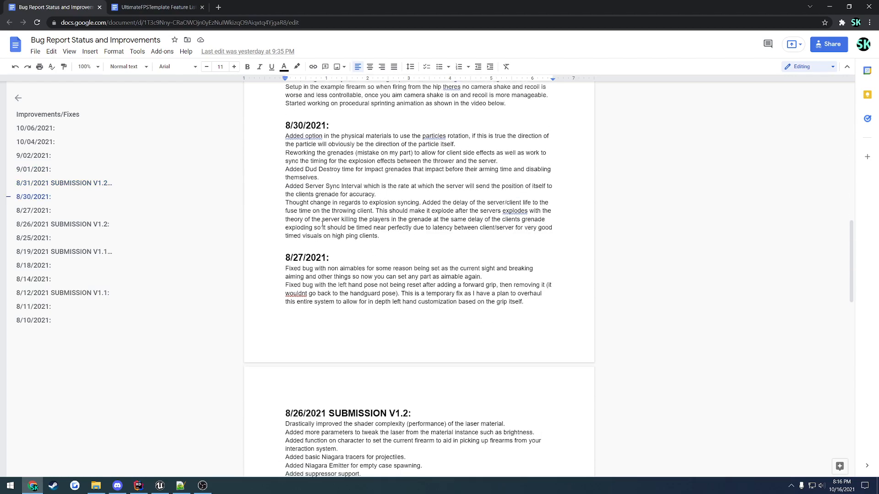
triple_click(412, 157)
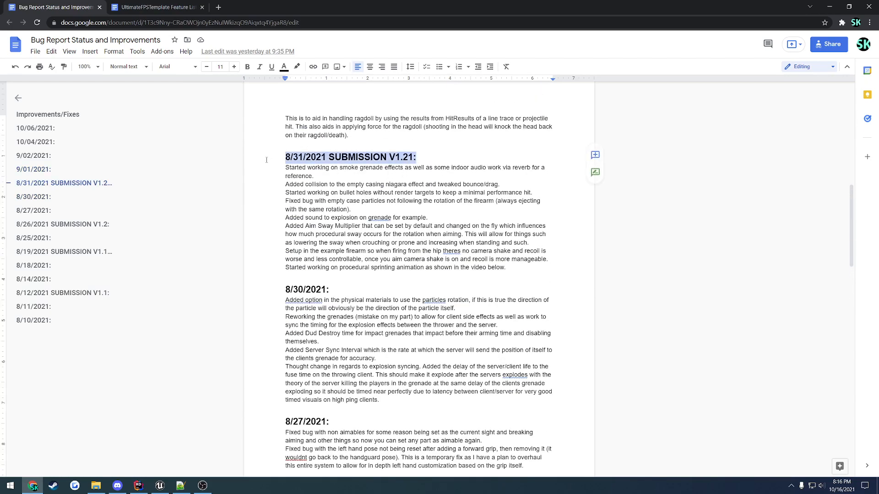
click(422, 167)
scroll(390, 212, up, 2)
scroll(390, 212, up, 3)
Skim the UltimateFPSTemplate Feature List document through its firearm part and animation sections, and return to its beginning.
click(158, 7)
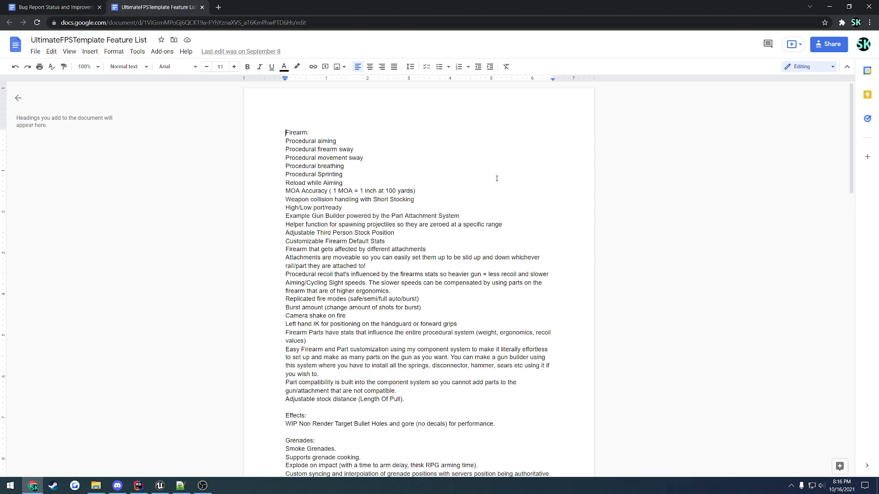
scroll(490, 191, down, 20)
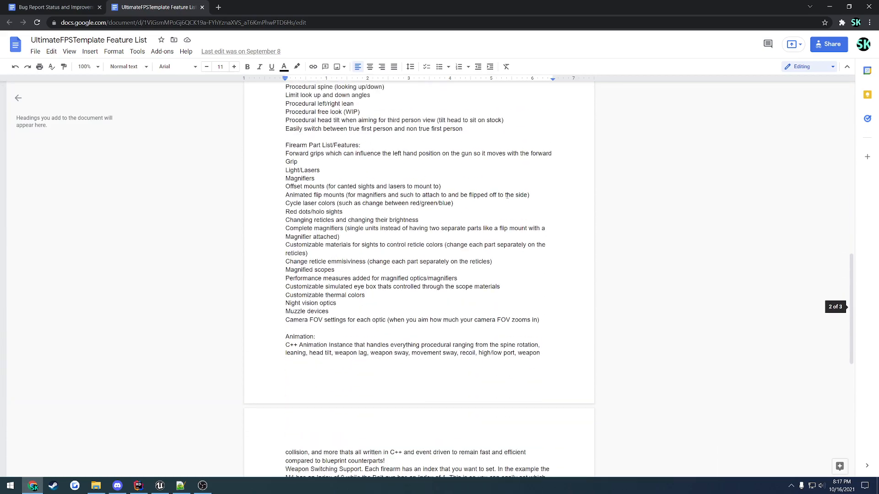
scroll(507, 196, down, 5)
scroll(531, 257, up, 20)
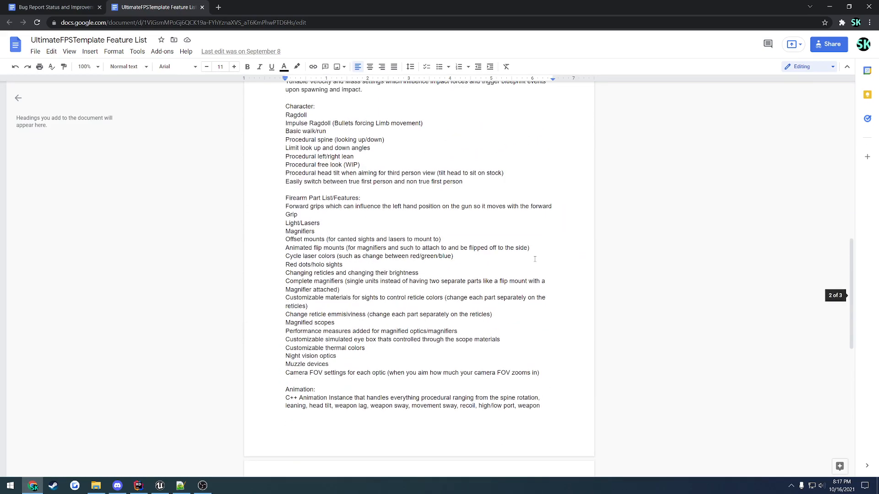
scroll(531, 258, up, 2)
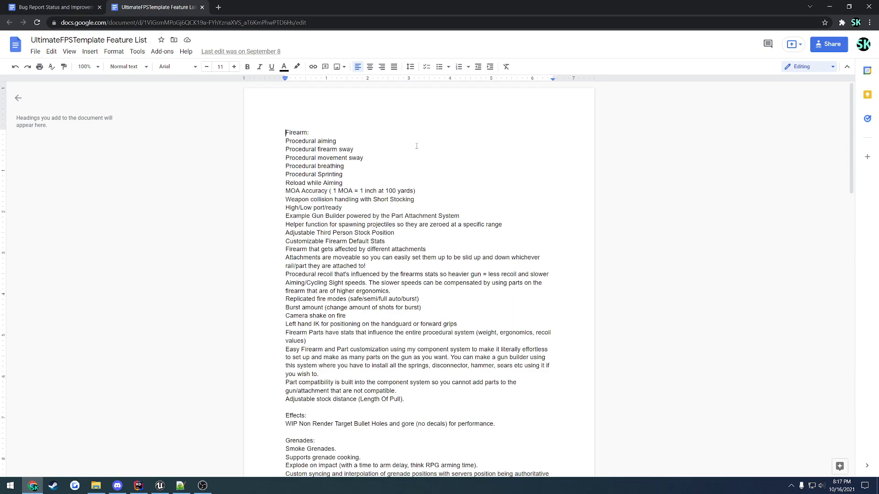
Return to the Bug Report Status and Improvements document and highlight the 9/01/2021 entry and the V1.21 submission heading.
key(ctrl+shift+Tab)
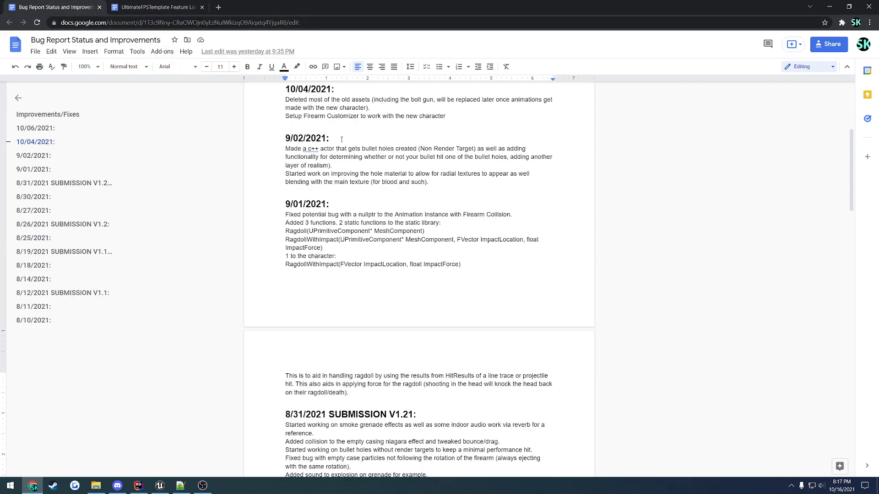
drag(286, 204, 462, 264)
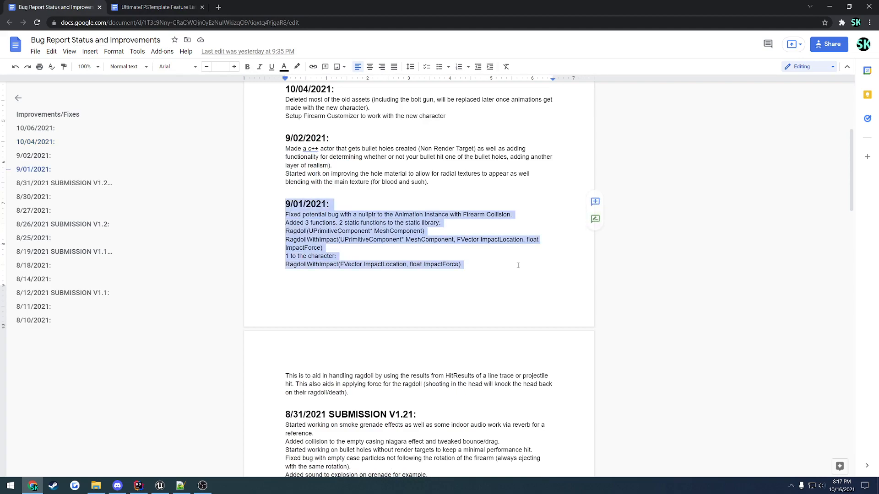
drag(416, 414, 284, 415)
click(390, 348)
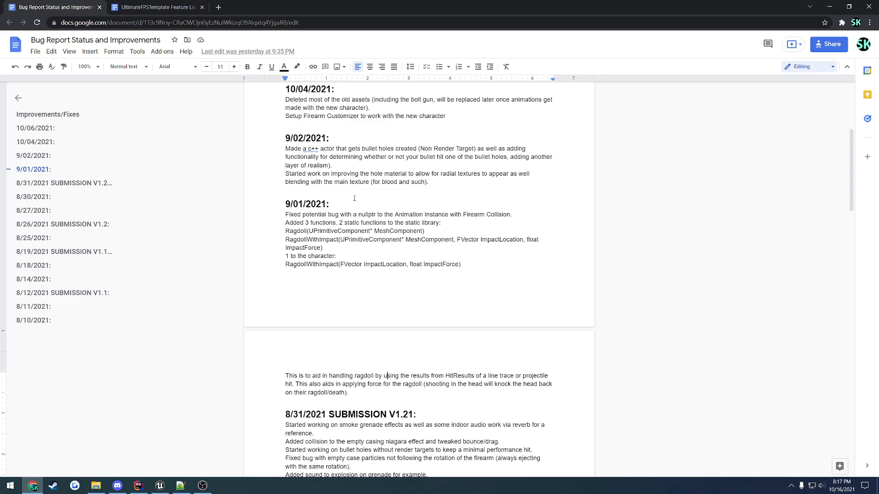
click(333, 204)
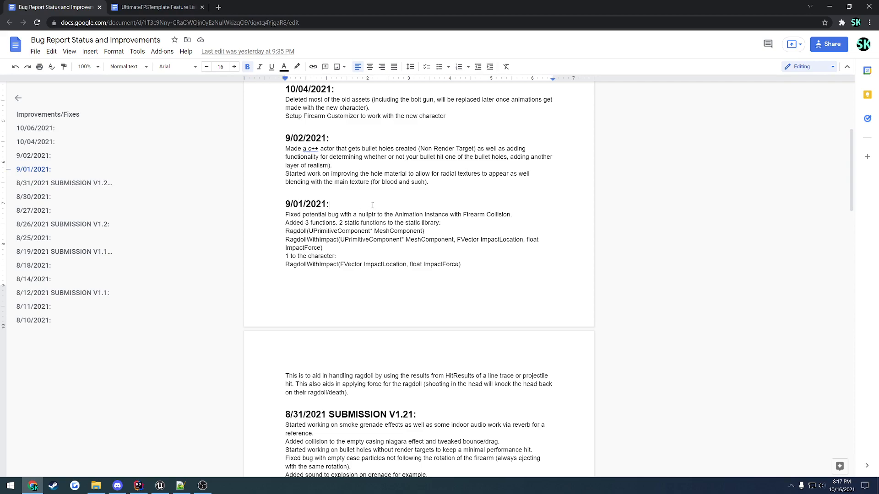
Highlight the function count and the Ragdoll and RagdollWithImpact function names in the 9/01/2021 entry.
drag(286, 223, 336, 224)
click(337, 224)
drag(344, 264, 285, 265)
click(321, 264)
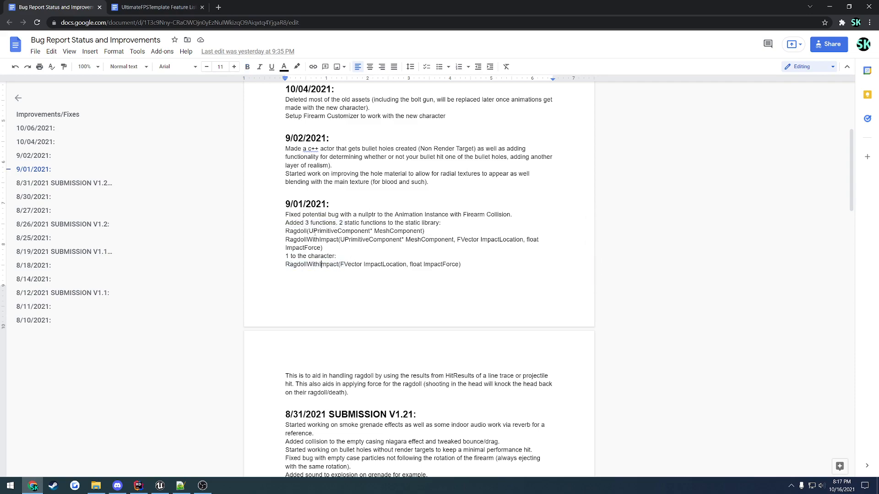
drag(284, 232, 295, 232)
double_click(291, 230)
drag(287, 239, 340, 239)
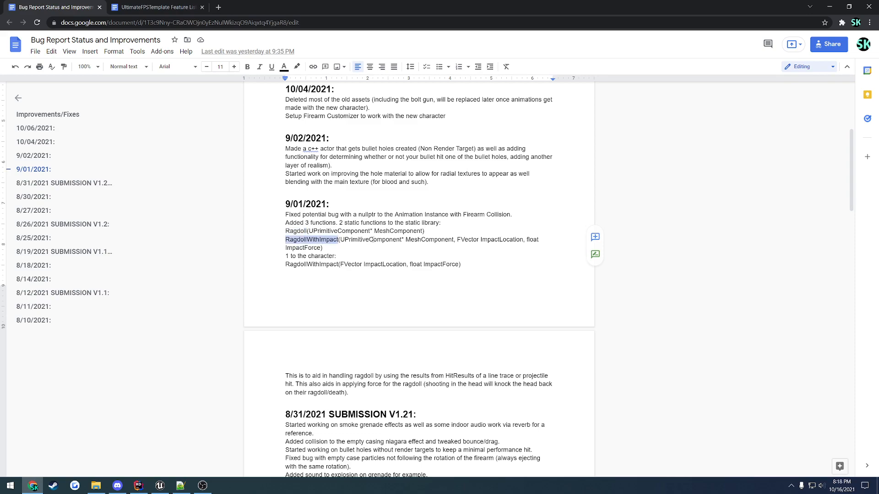
Enlarge the page to 150% and highlight the ImpactLocation and ImpactForce parameters of the static RagdollWithImpact function.
ctrl+scroll(407, 260, up, 3)
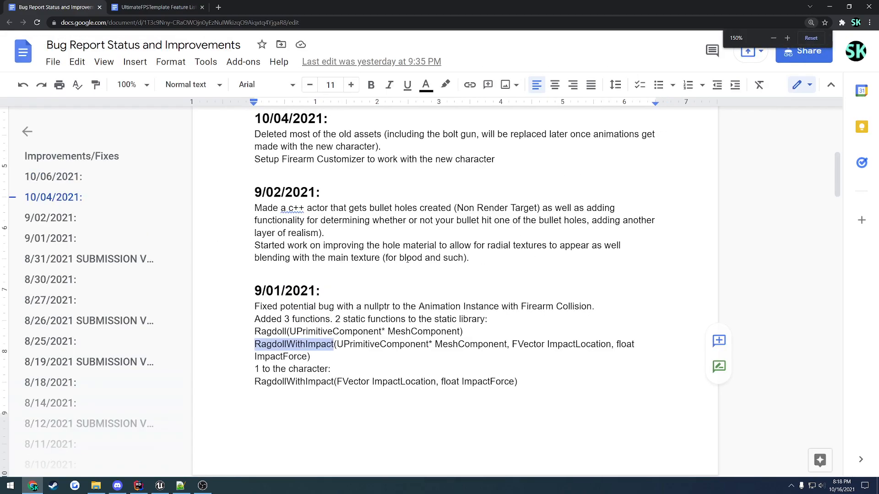
scroll(411, 262, down, 1)
double_click(578, 302)
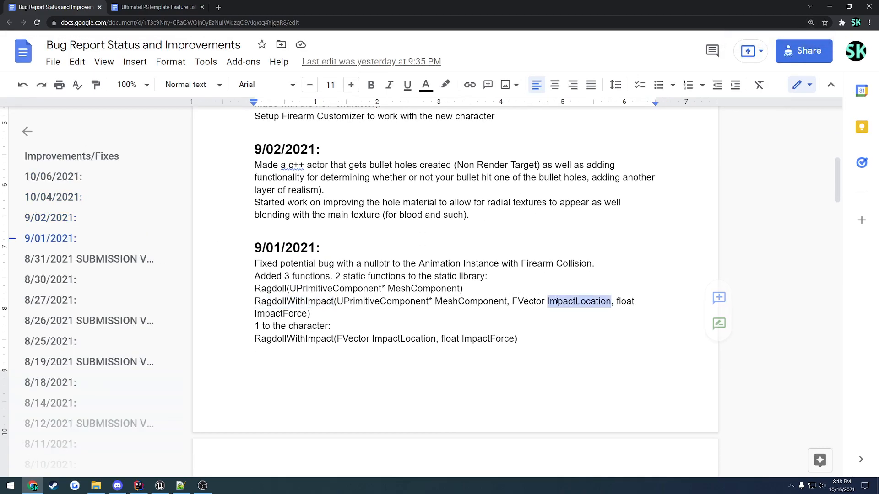
double_click(298, 313)
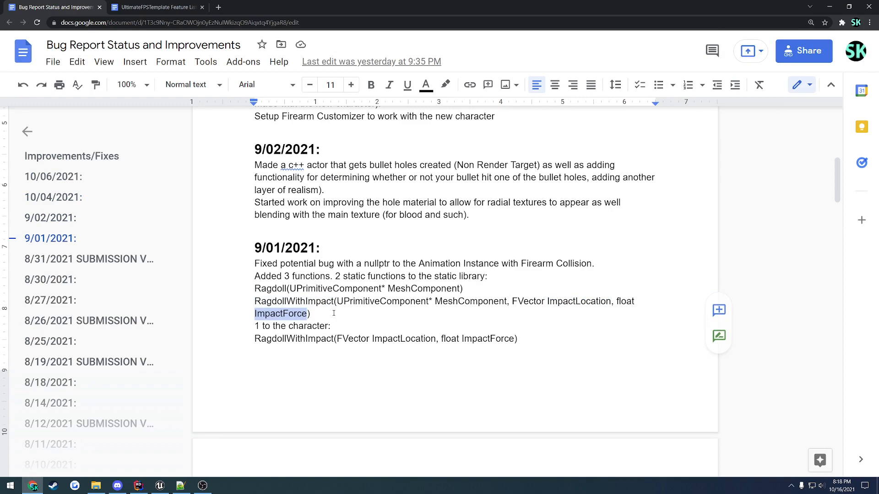
click(333, 313)
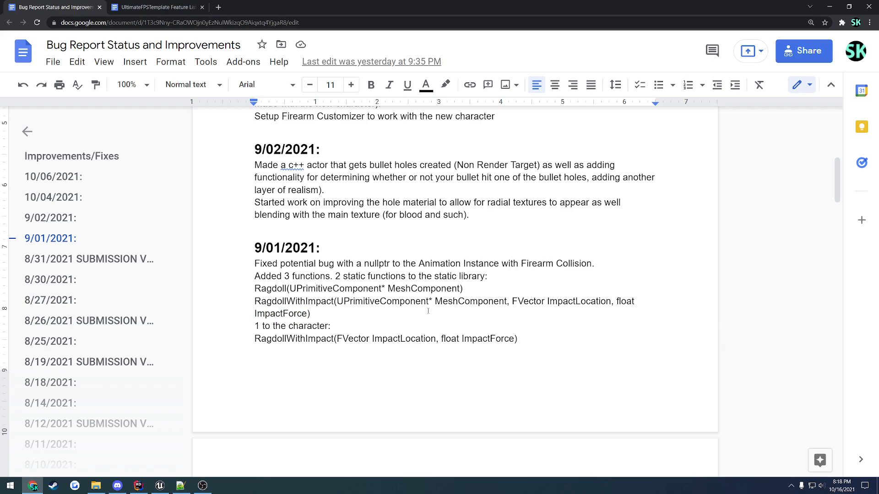
double_click(563, 302)
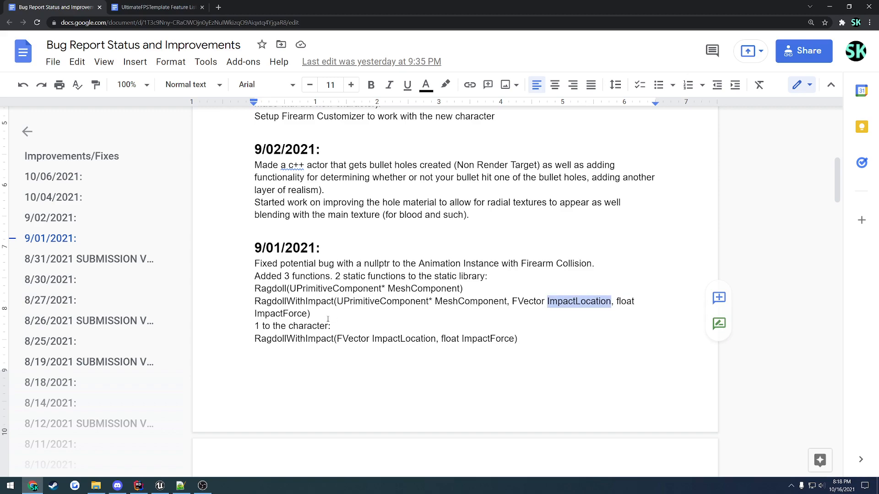
double_click(280, 313)
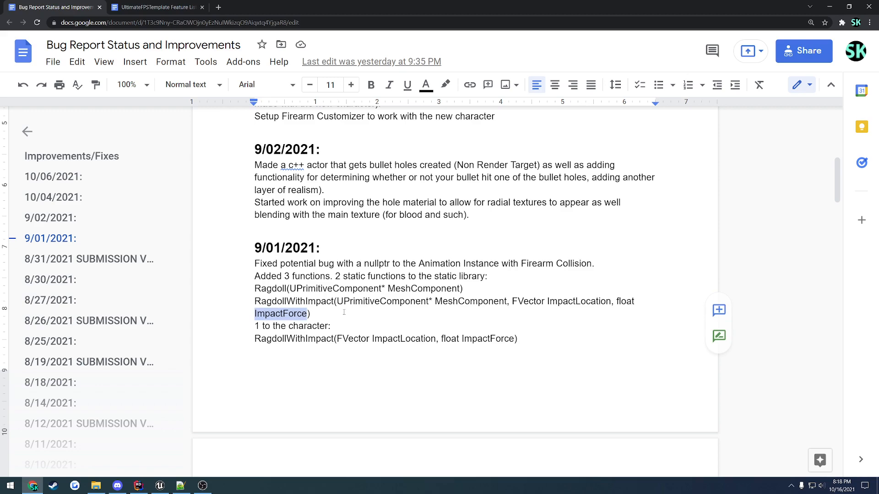
Highlight the paragraph explaining how the new functions aid ragdoll handling from HitResults, and clear the selection.
scroll(347, 313, down, 4)
triple_click(248, 340)
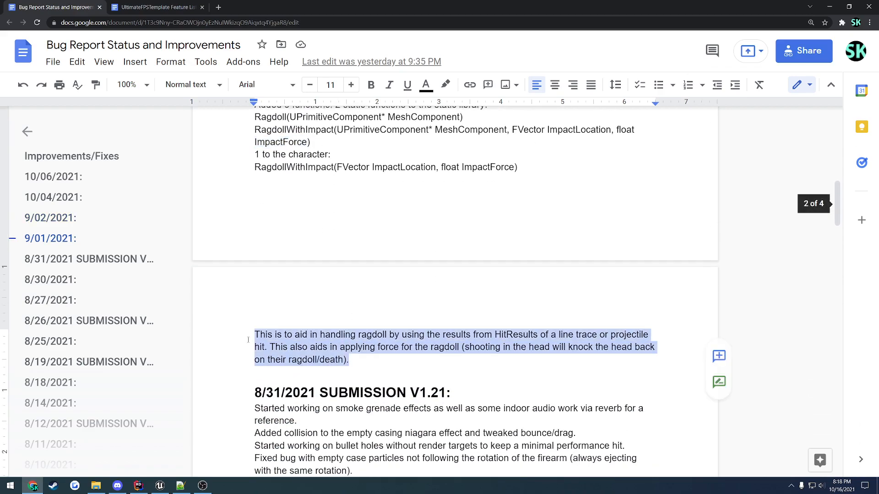
click(345, 347)
Highlight the line about the C++ bullet hole actor and its "(Non Render Target)" note in the 9/02/2021 entry.
scroll(327, 343, up, 7)
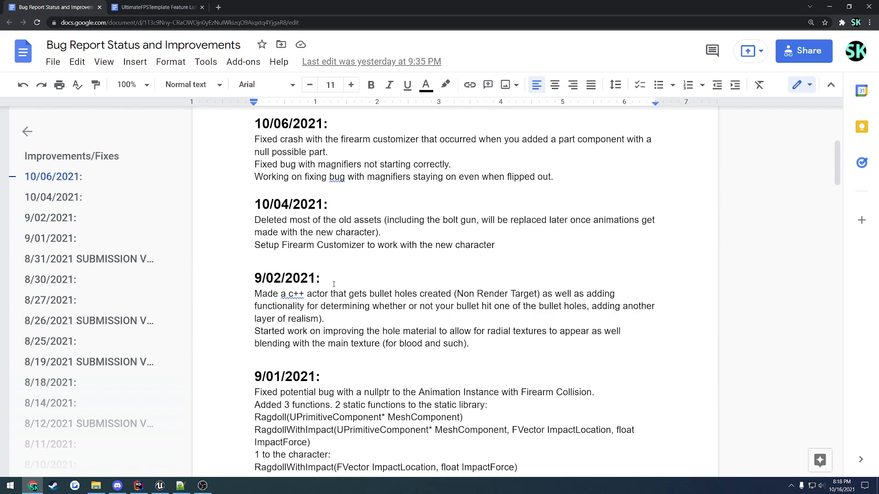
drag(254, 293, 472, 294)
click(425, 271)
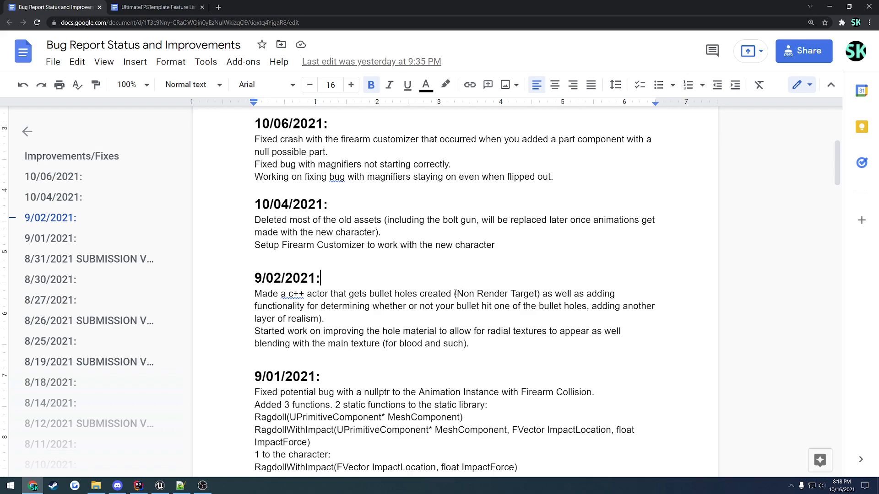
drag(454, 293, 540, 295)
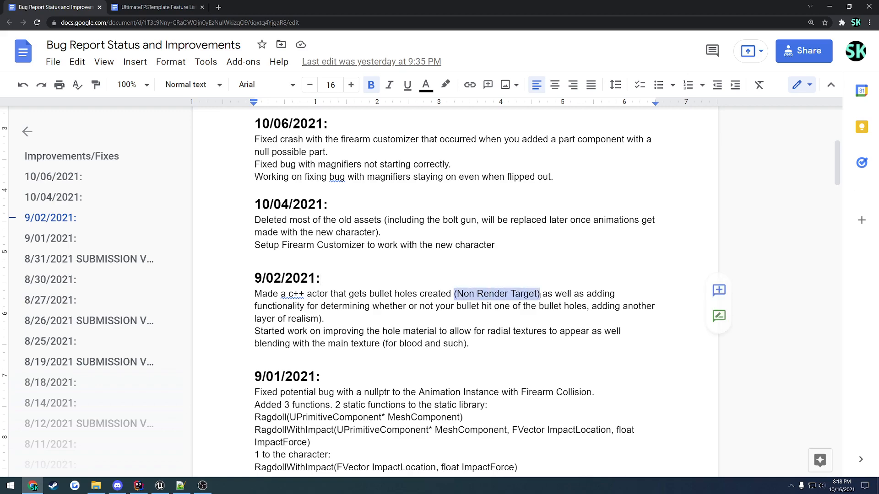
click(412, 312)
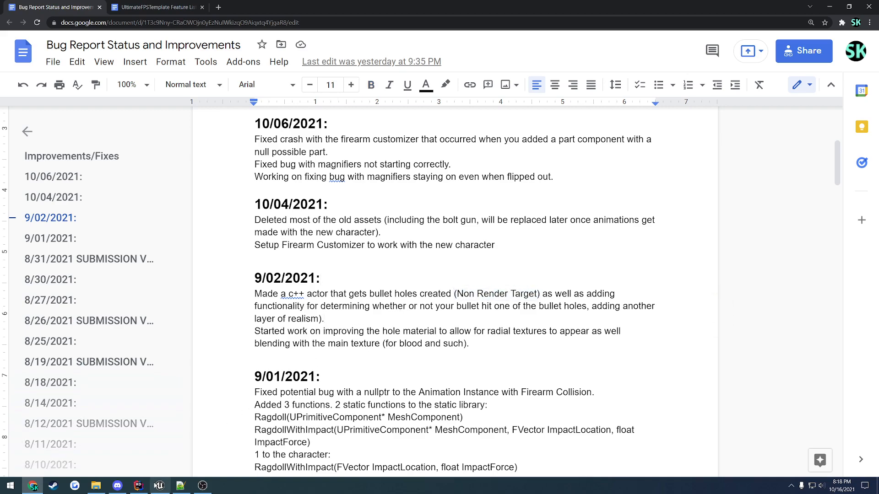
Switch to the Unreal Editor, play the level in full screen, and walk the character up to the paper target.
click(159, 486)
click(612, 32)
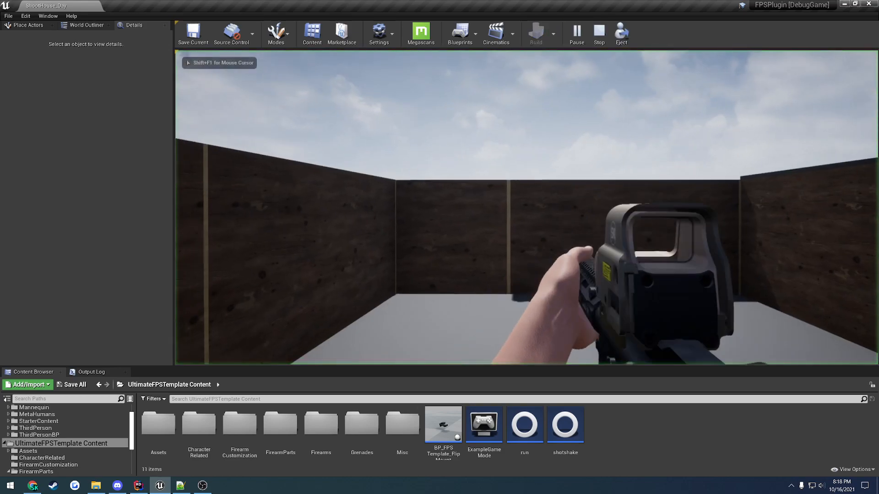
key(F11)
key(w)
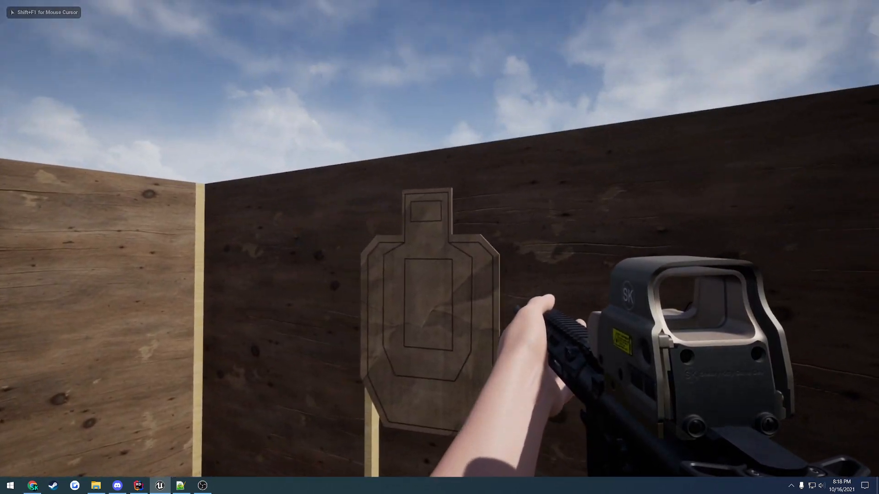
Fire several shots into the paper target while moving closer, and eject from the character into the free camera.
click(440, 248)
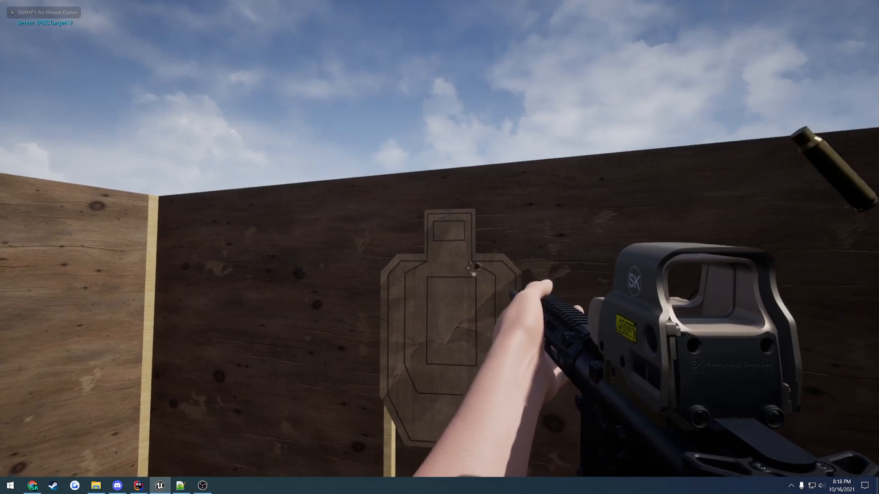
key(w)
key(F8)
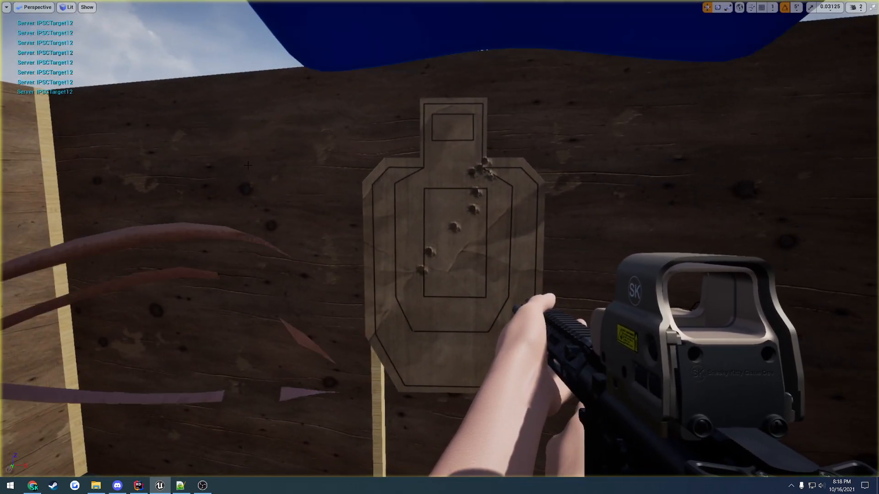
Examine the bullet holes in the paper target up close and from several angles, and view the target from the front.
key(w)
right_drag(247, 165, 248, 165)
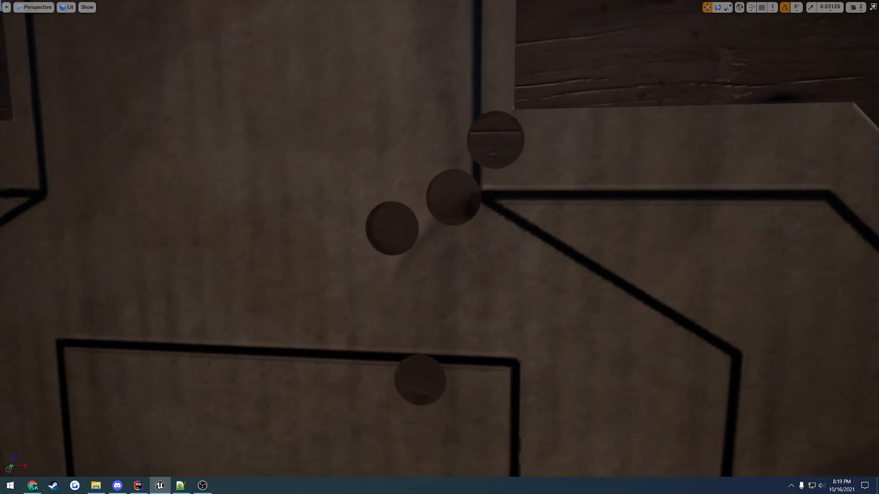
right_drag(367, 207, 375, 227)
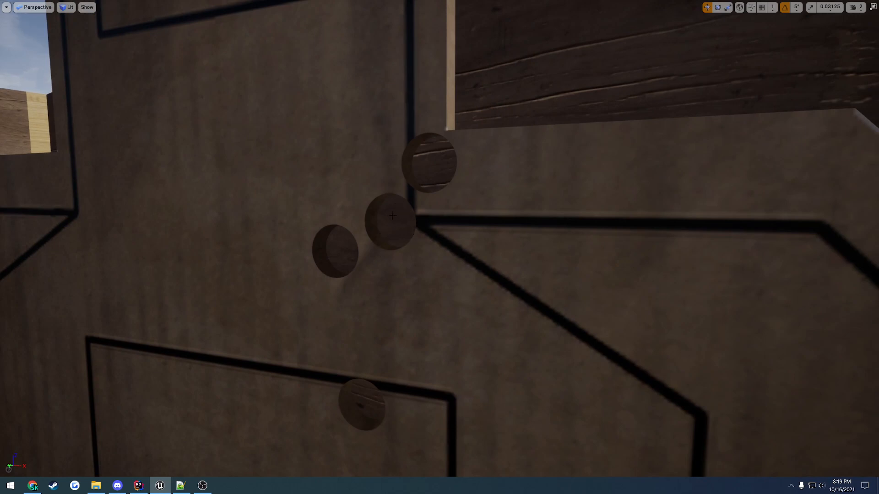
right_drag(411, 211, 412, 211)
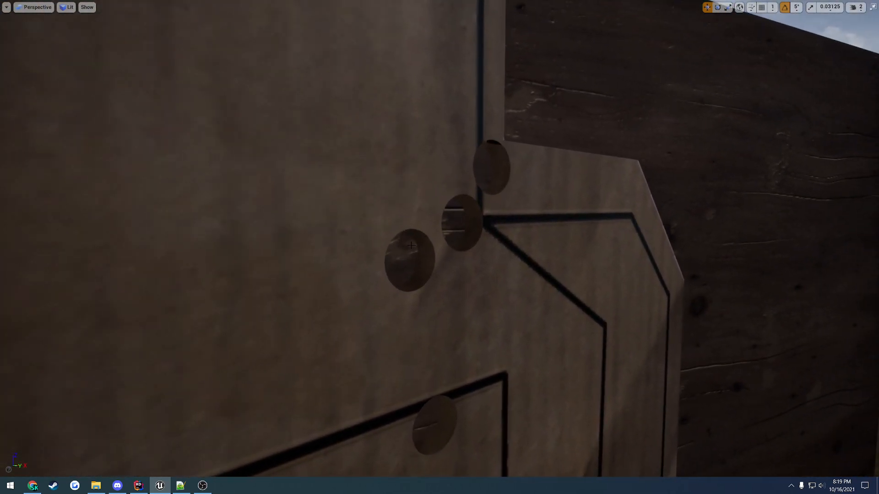
right_drag(411, 254, 430, 239)
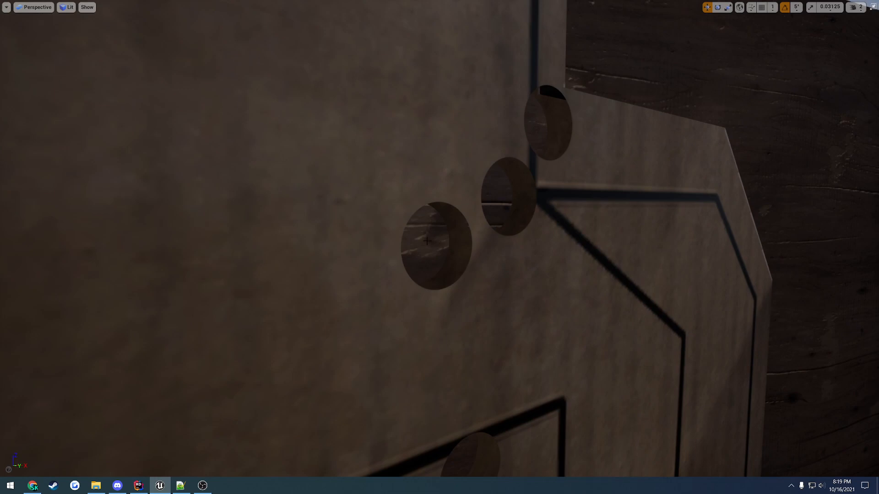
key(d)
right_drag(423, 238, 361, 157)
key(s)
key(d)
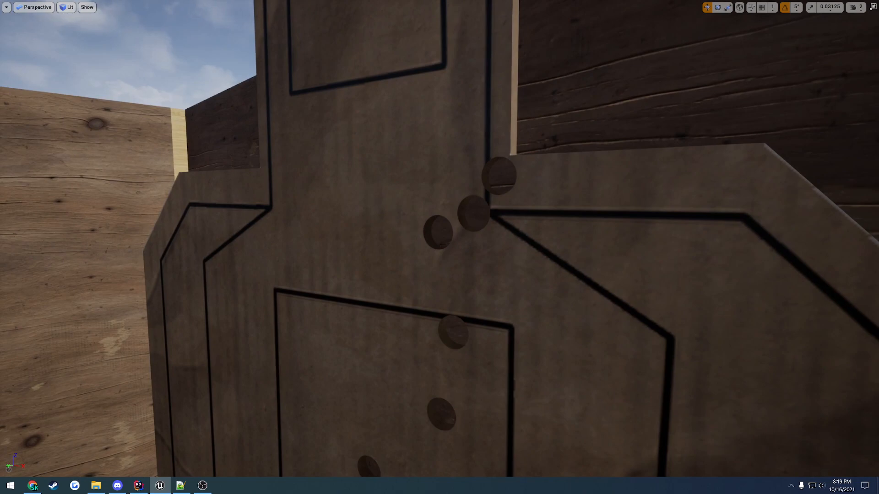
key(w)
right_drag(443, 232, 442, 225)
key(a)
key(s)
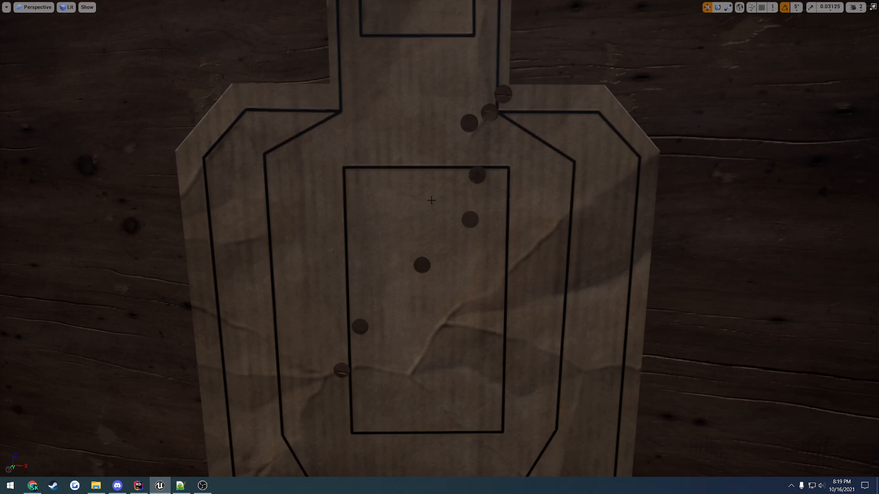
Stop the play session and take the viewport out of full screen.
key(Escape)
key(F11)
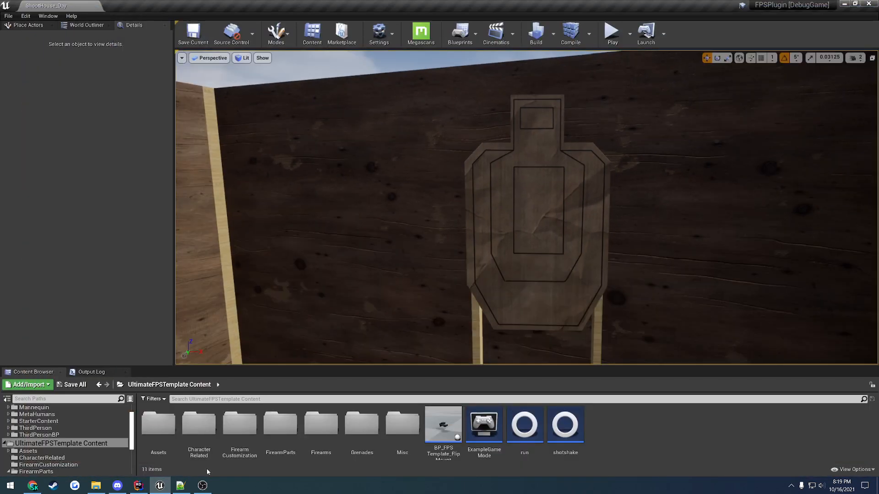
Switch to the changelog document and highlight the 9/02/2021 notes on improving the hole material and the bullet hole actor.
click(180, 485)
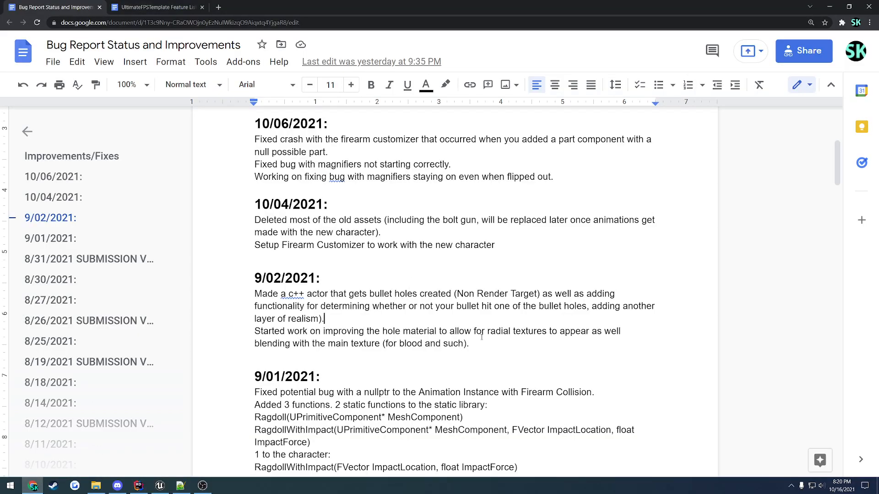
drag(473, 344, 376, 333)
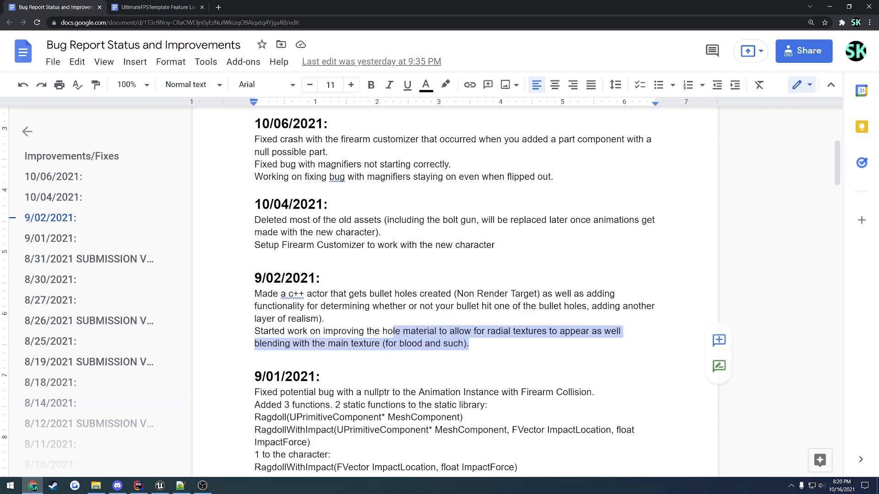
click(359, 332)
drag(469, 341, 254, 332)
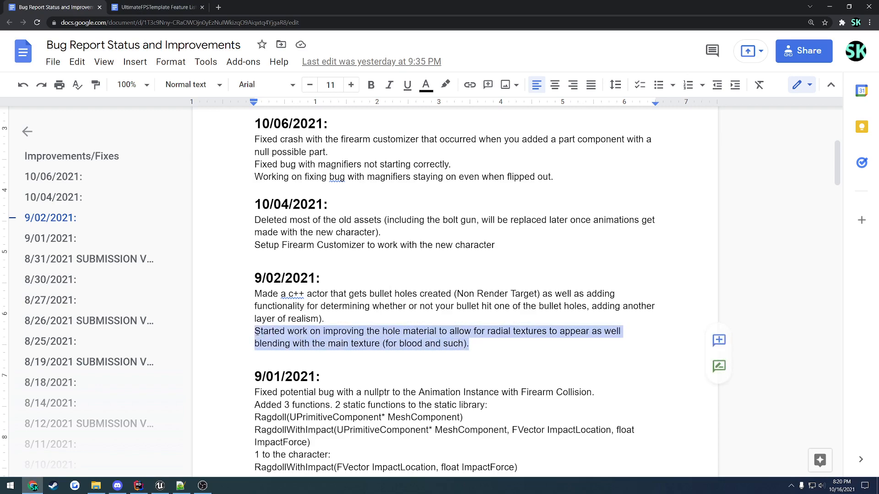
click(324, 319)
drag(382, 294, 464, 295)
click(464, 294)
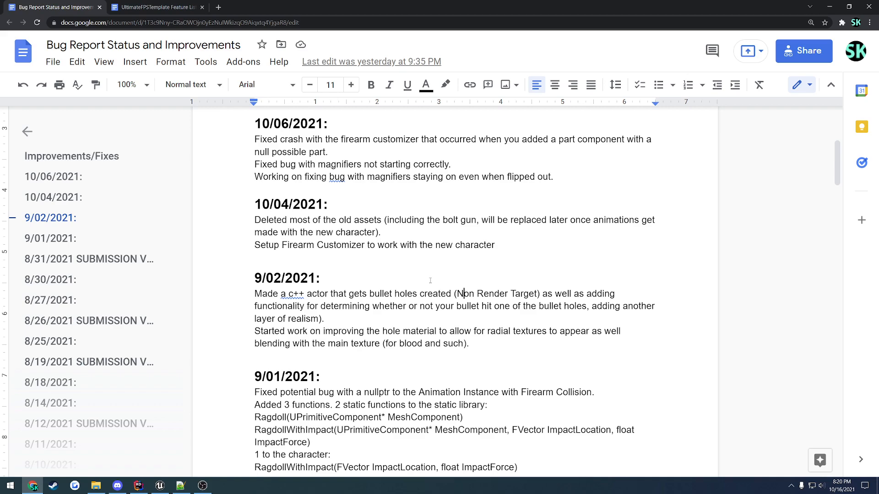
scroll(319, 301, up, 2)
Highlight the 10/04/2021 notes on the deleted old assets and on setting up the Firearm Customizer for the new character.
drag(254, 306, 426, 315)
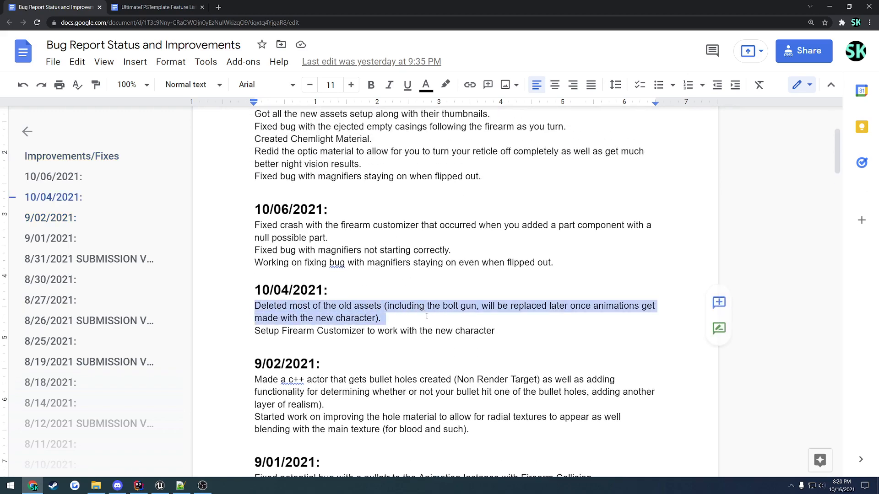
click(427, 316)
drag(515, 329, 255, 331)
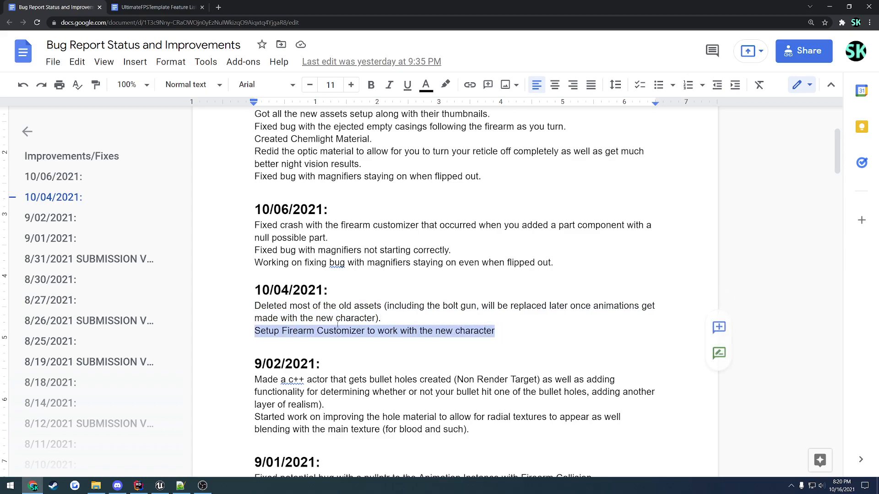
click(379, 318)
scroll(379, 318, up, 3)
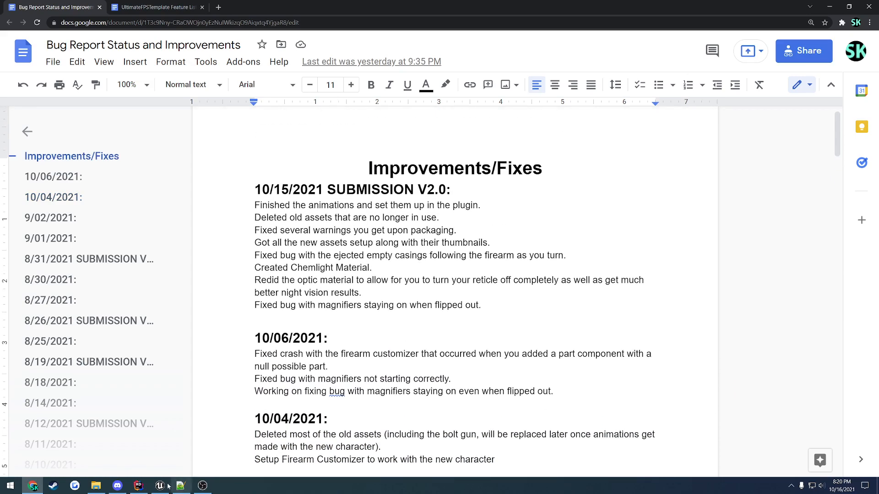
Switch to the Unreal Editor, play the level, and remove the rifle's muzzle device in the firearm customizer.
click(160, 486)
click(611, 32)
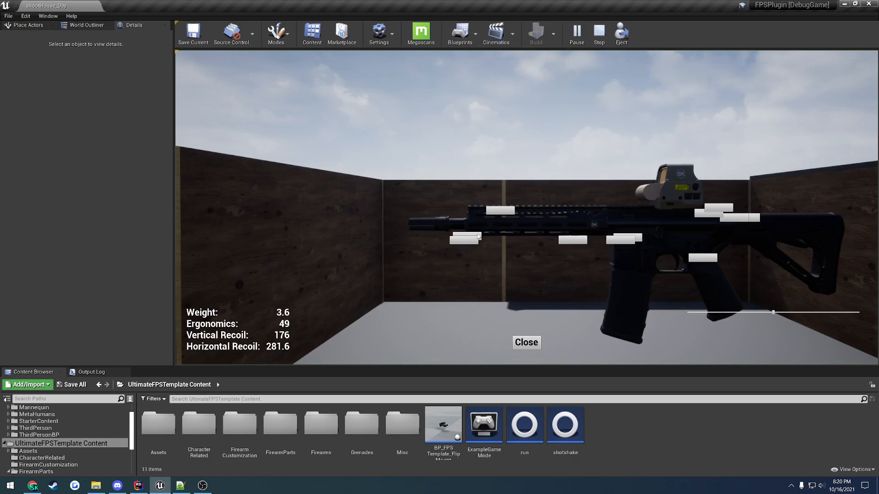
click(467, 237)
click(465, 309)
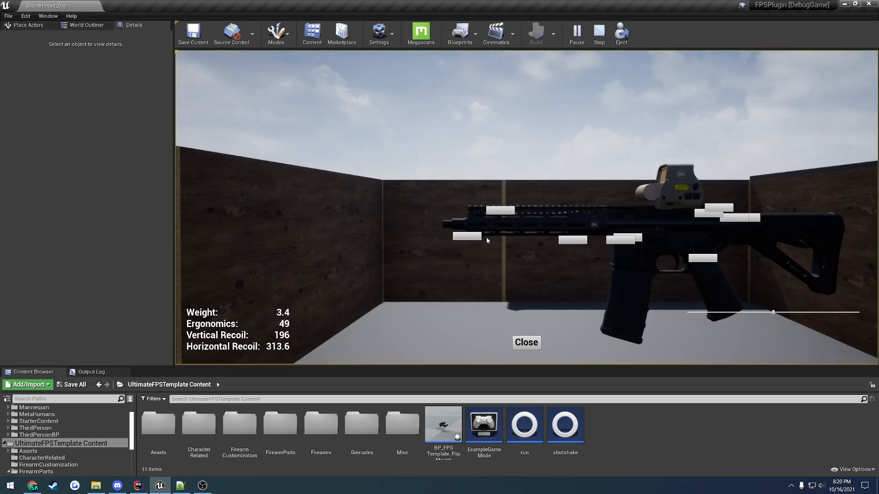
key(Escape)
Return to the changelog document and highlight the 10/06/2021 note about the firearm customizer crash fix.
key(alt+Tab)
scroll(392, 290, down, 2)
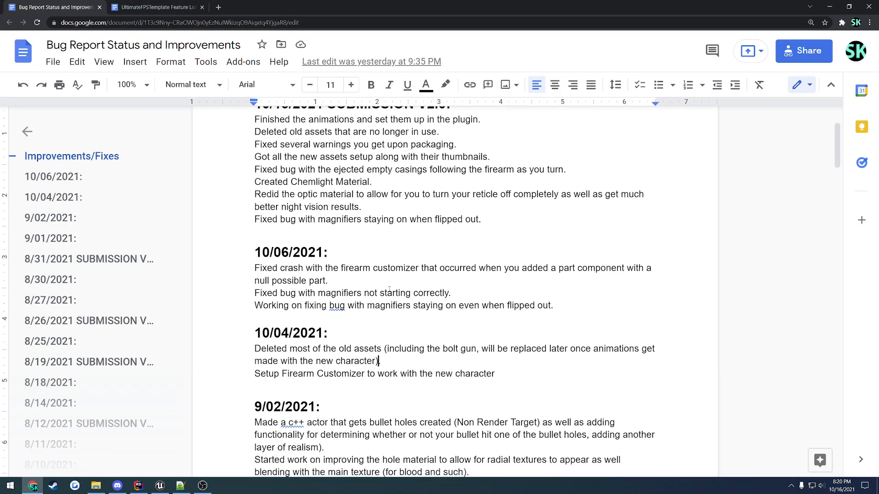
drag(253, 268, 452, 273)
click(450, 279)
drag(420, 268, 341, 269)
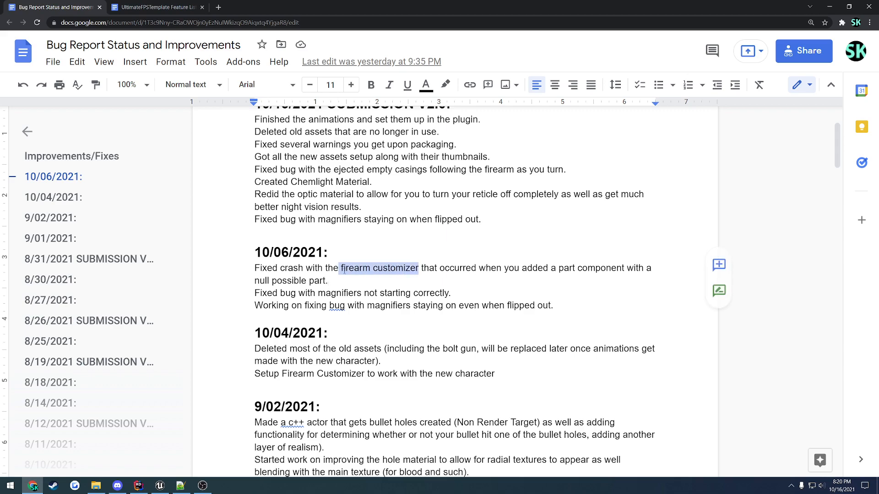
click(353, 279)
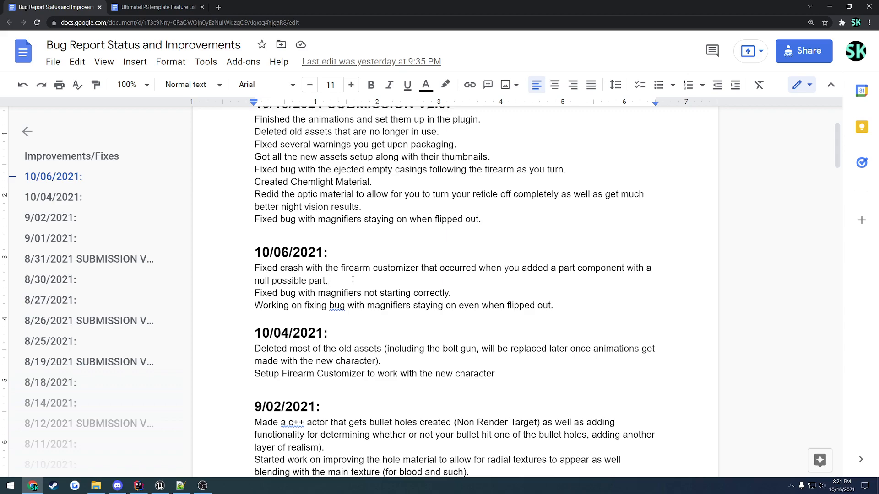
drag(341, 268, 421, 268)
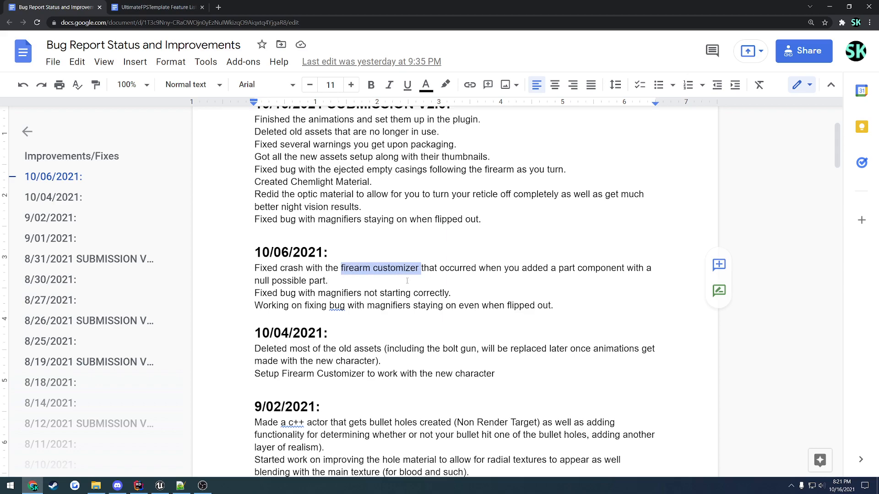
click(407, 281)
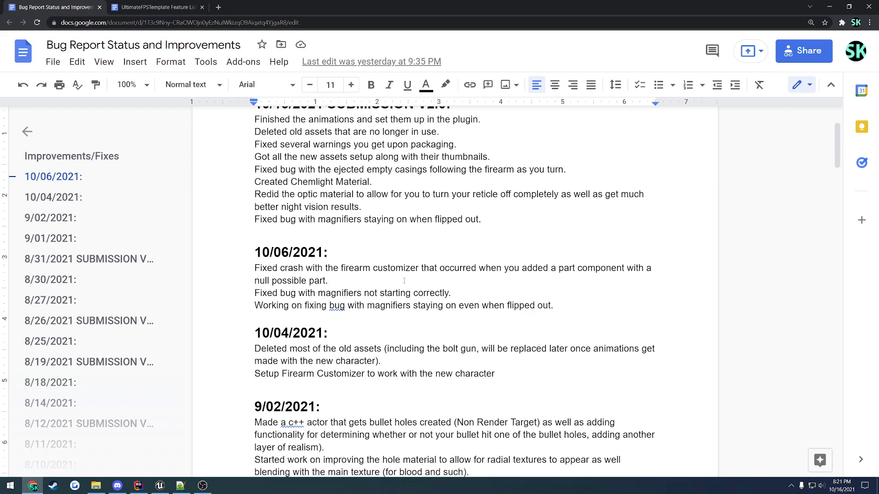
Highlight the 10/06/2021 notes about magnifiers not starting correctly and staying on when flipped out.
drag(254, 294, 470, 293)
click(470, 293)
drag(255, 306, 585, 310)
click(566, 308)
drag(262, 120, 318, 182)
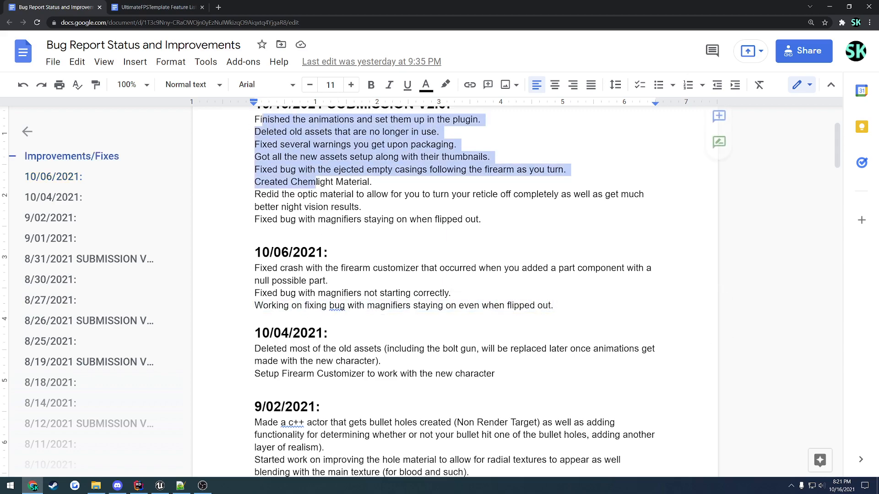
click(318, 183)
scroll(355, 207, up, 1)
click(561, 306)
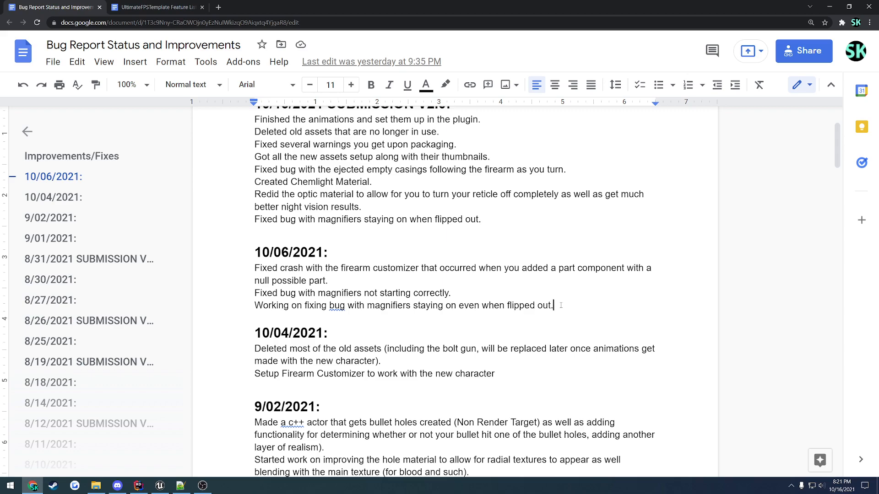
drag(555, 306, 257, 297)
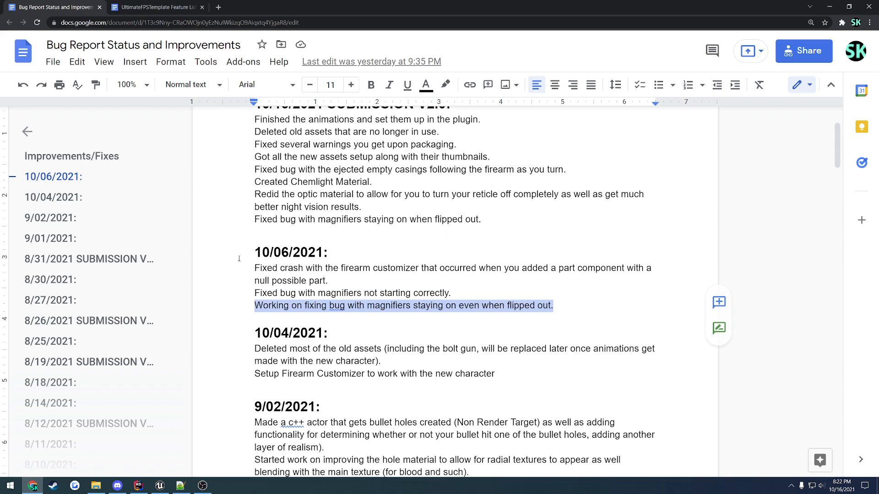
Go through the 10/15/2021 SUBMISSION V2.0 entry, highlighting its notes from the finished animations to the ejected casings fix.
scroll(246, 252, up, 2)
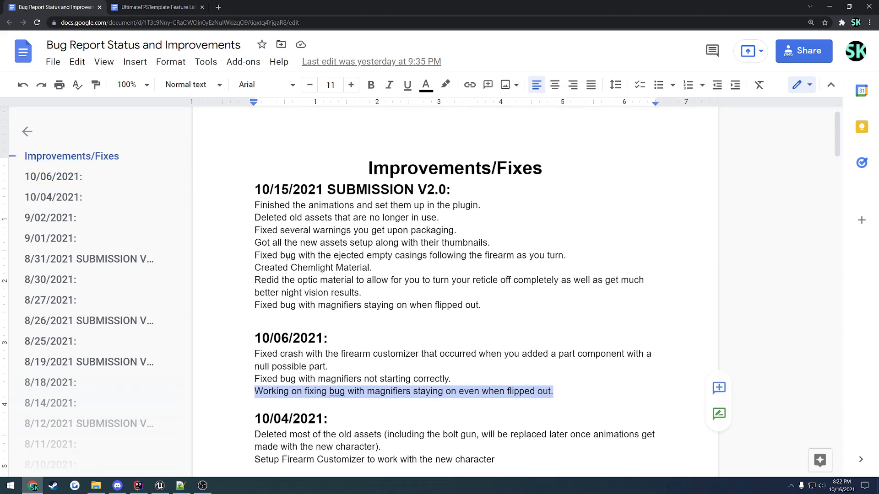
drag(254, 190, 453, 191)
click(456, 190)
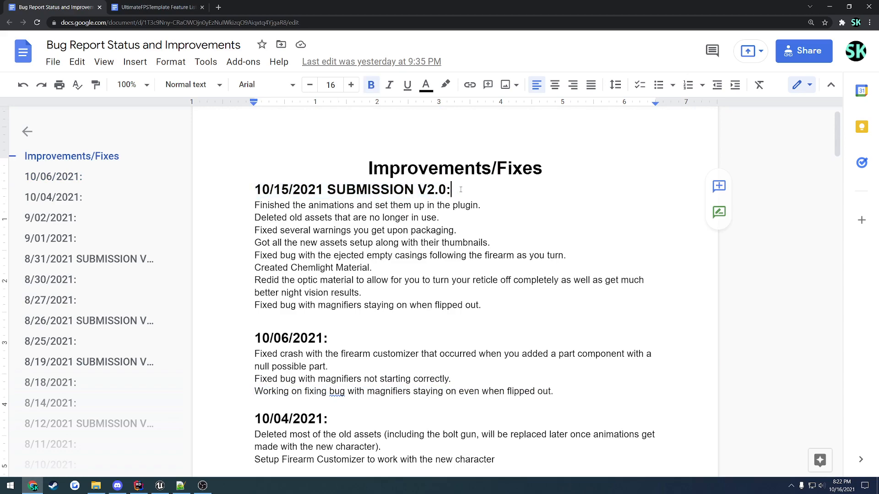
drag(257, 206, 489, 232)
click(483, 205)
click(489, 232)
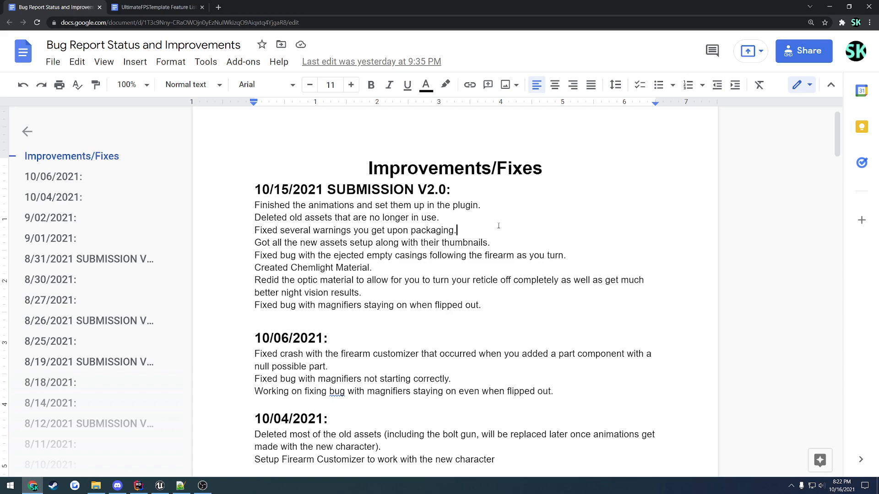
drag(490, 242, 199, 242)
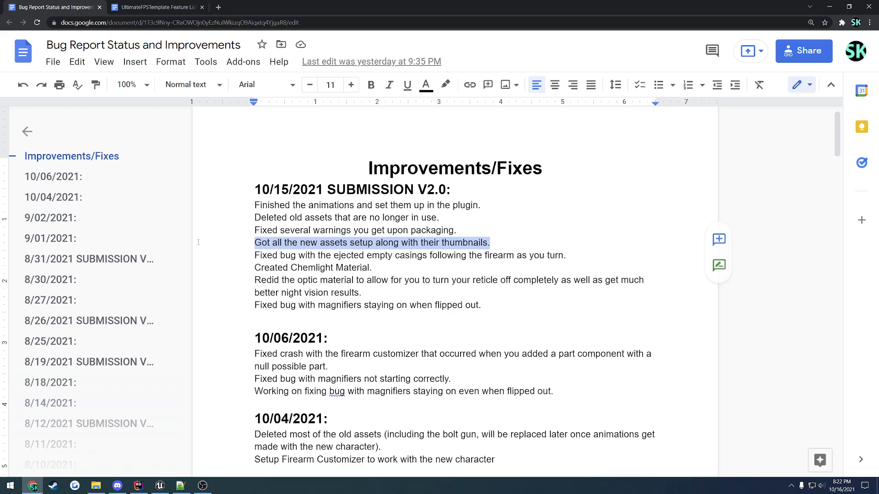
drag(278, 256, 439, 258)
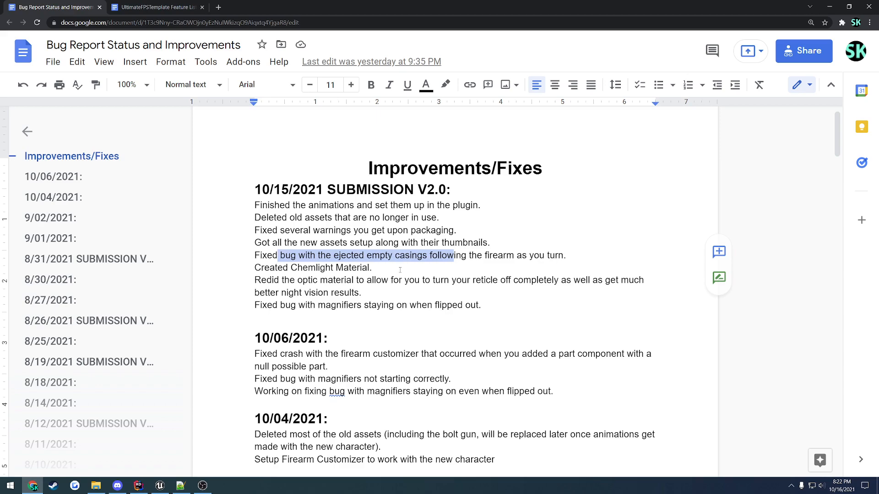
click(437, 261)
Highlight the 10/15/2021 notes on the Chemlight material and on turning the optic's reticle off completely.
drag(372, 268, 246, 268)
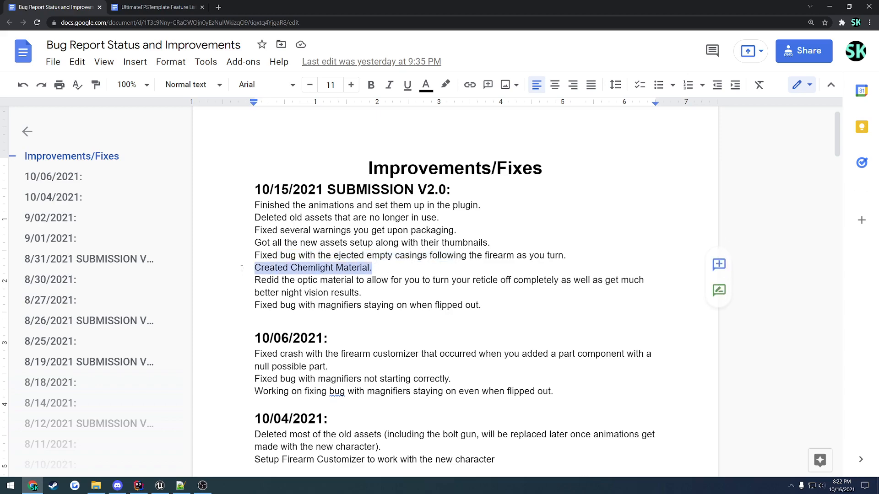
drag(254, 280, 355, 280)
click(354, 280)
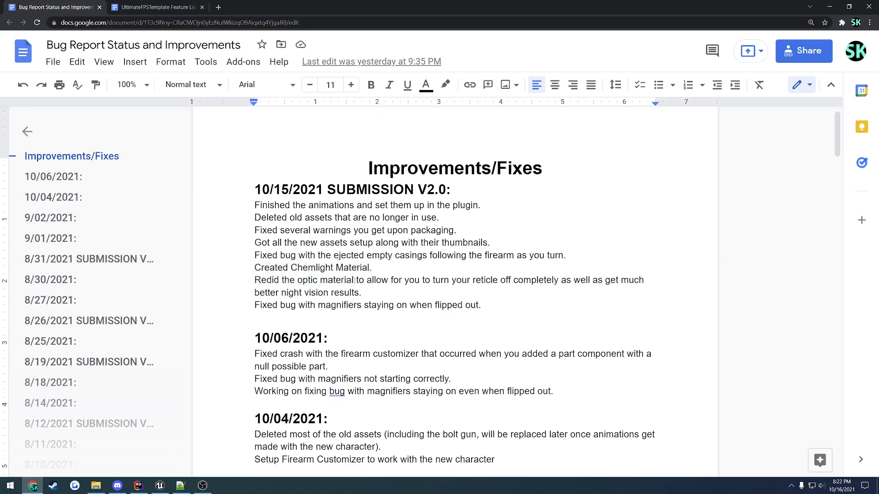
click(472, 280)
drag(485, 281, 548, 283)
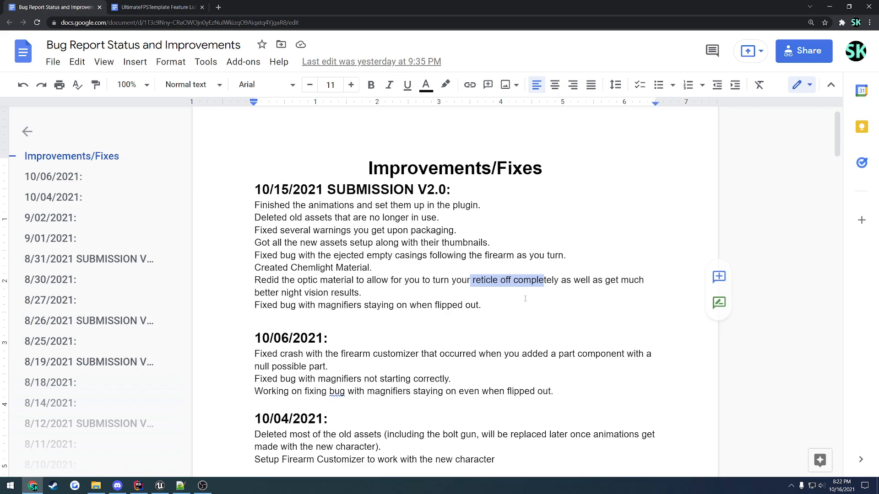
Switch to the Unreal Editor, play the level in full screen, and turn the holographic sight's reticle off while aiming.
click(160, 485)
click(613, 34)
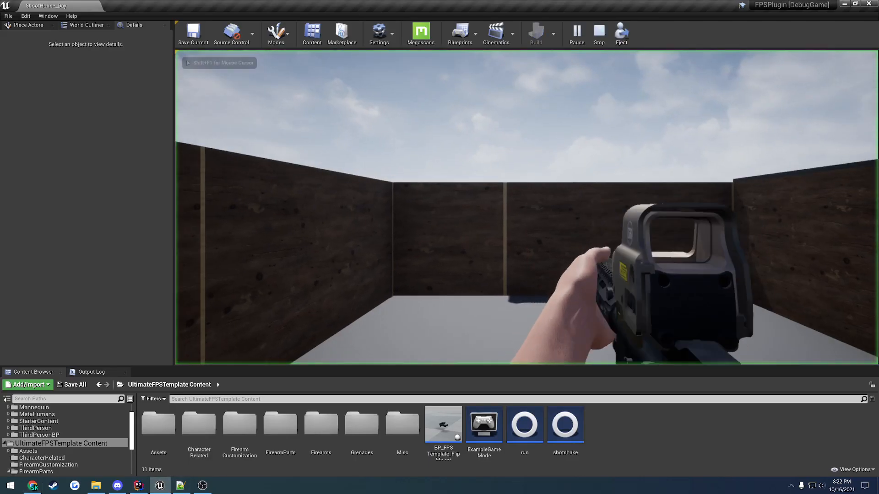
key(F11)
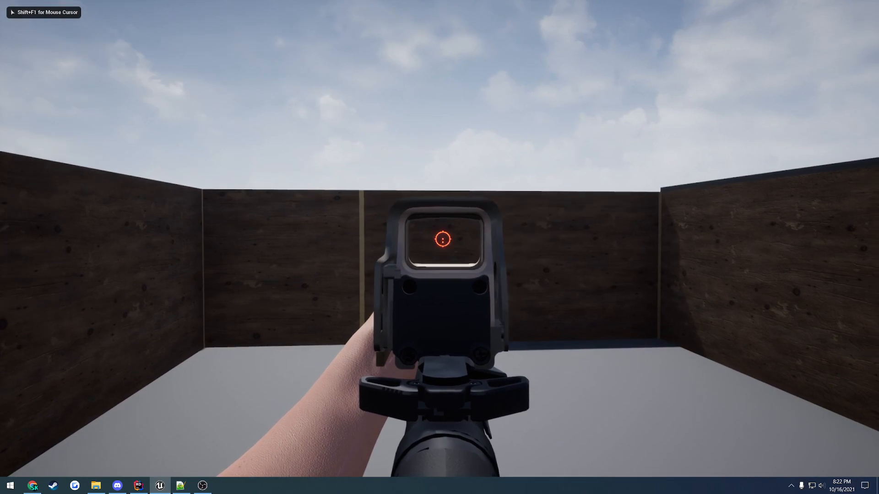
scroll(439, 247, down, 1)
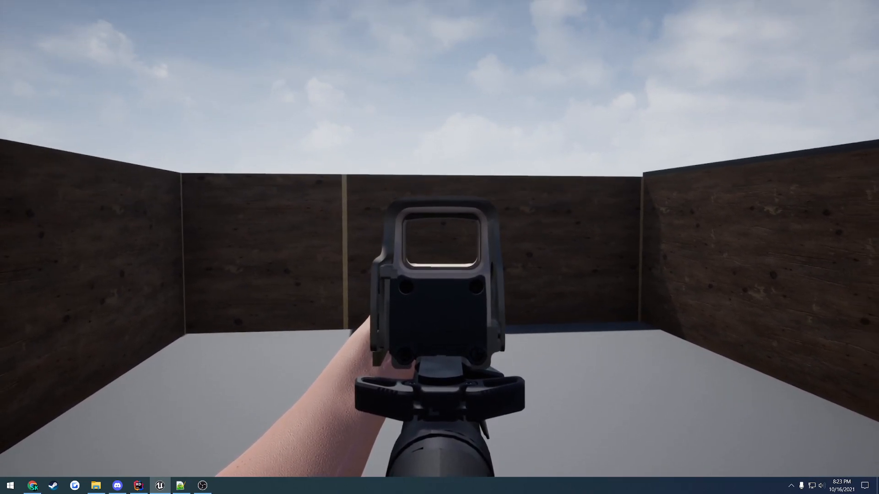
key(t)
key(t)
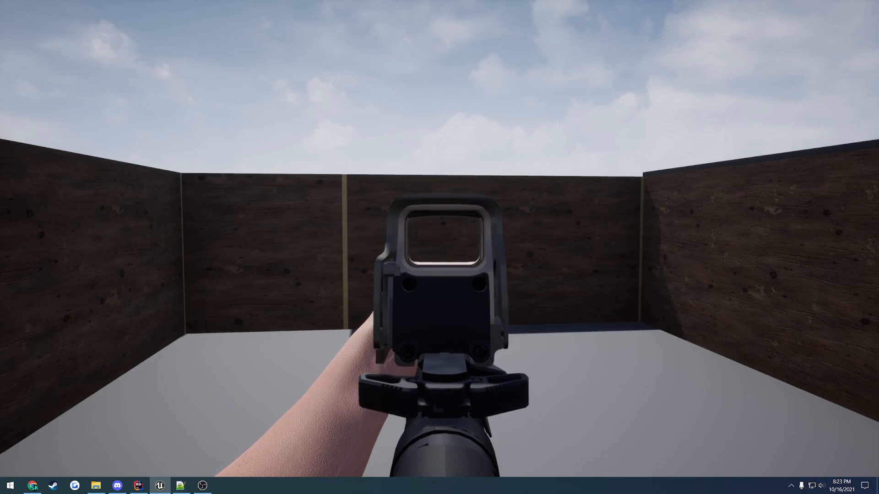
Stop the full-screen play session, restore the normal editor layout, and switch back to the changelog document.
key(Escape)
key(alt+space)
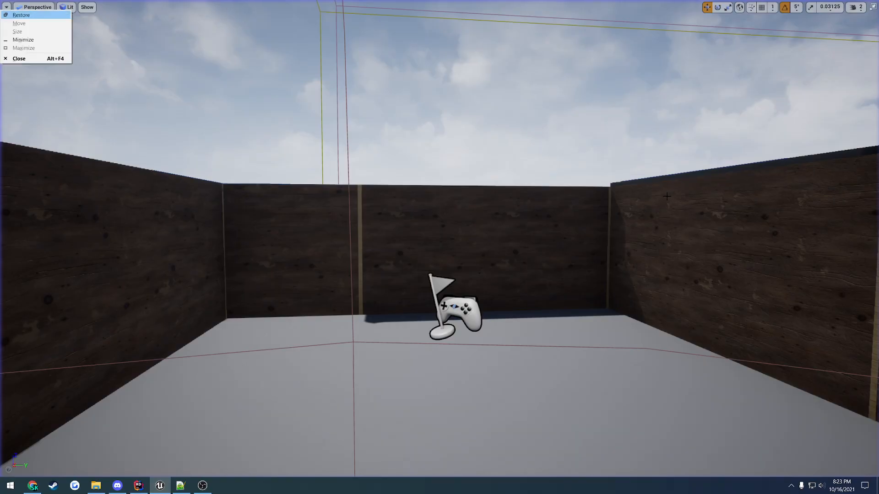
key(Escape)
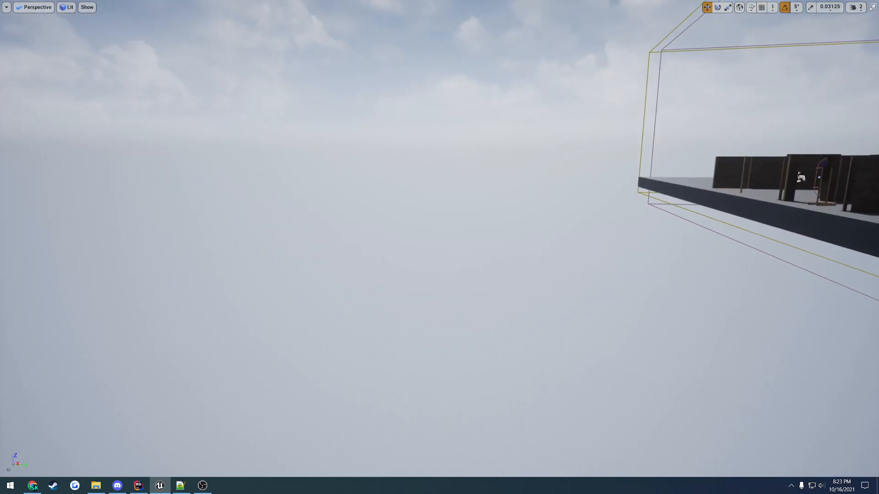
key(f)
key(w)
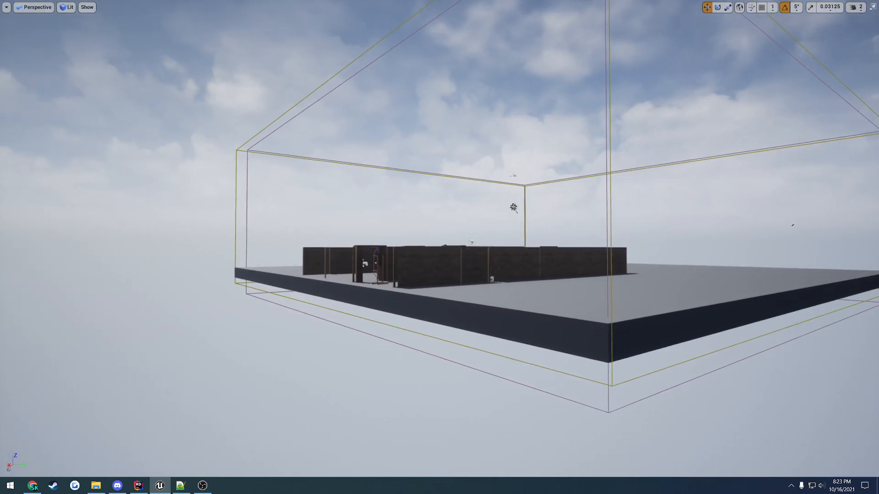
key(w)
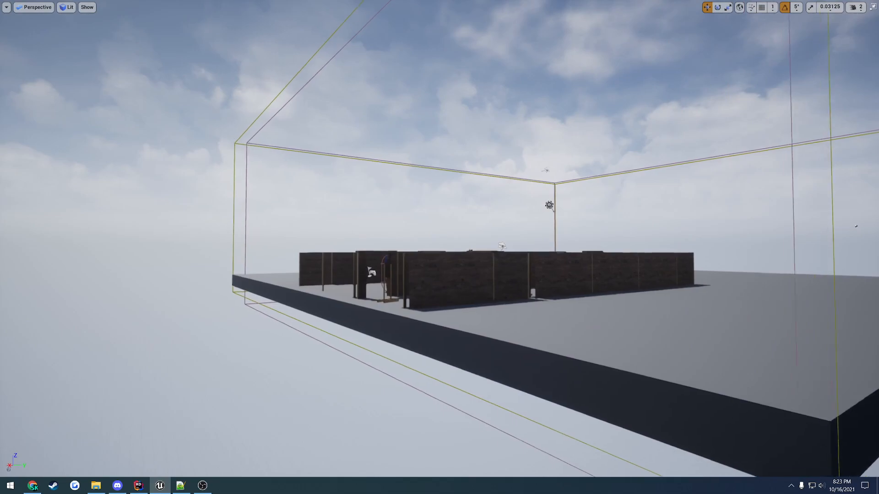
key(w)
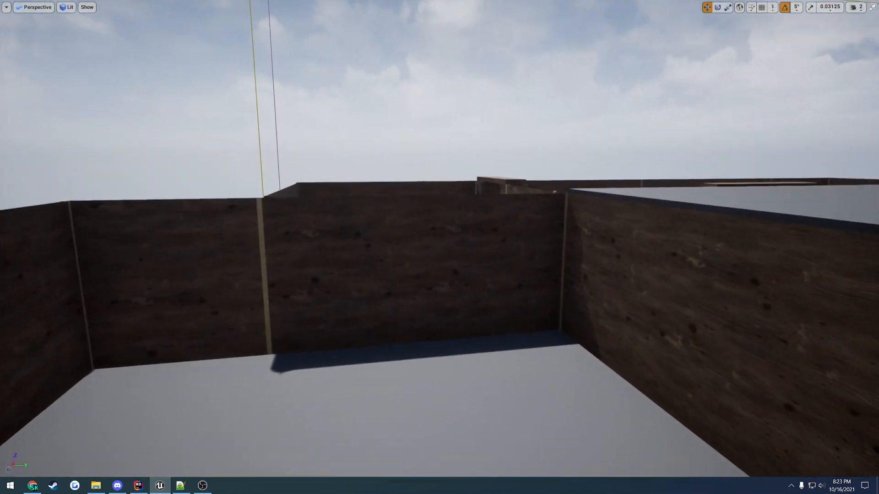
key(F11)
key(alt+Tab)
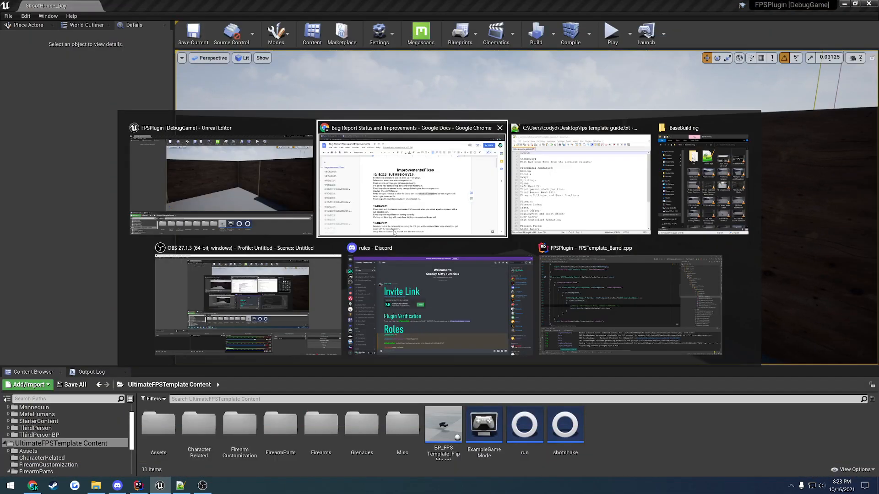
Highlight the 10/15/2021 changelog note on magnifiers staying on when flipped out, and minimize the browser window.
click(360, 292)
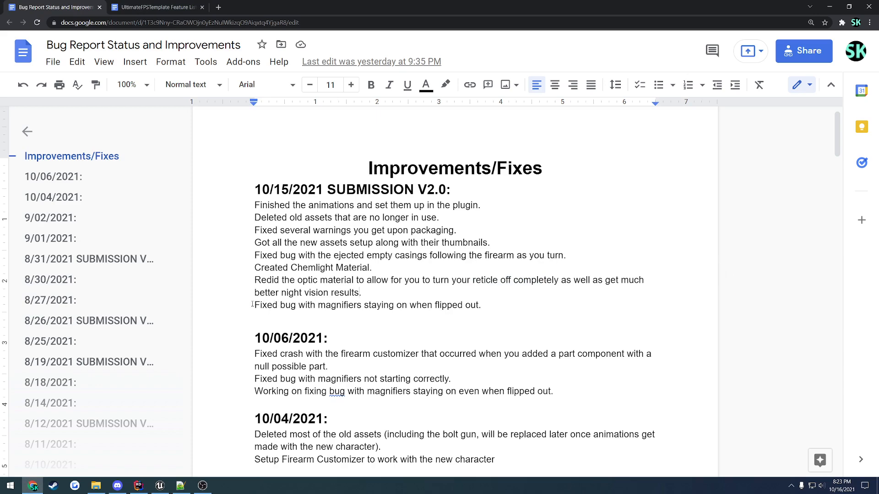
drag(253, 304, 506, 305)
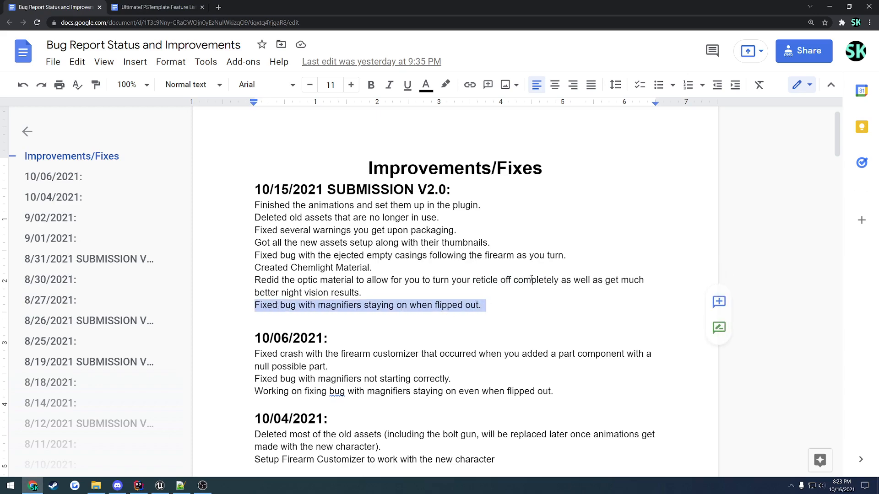
click(876, 3)
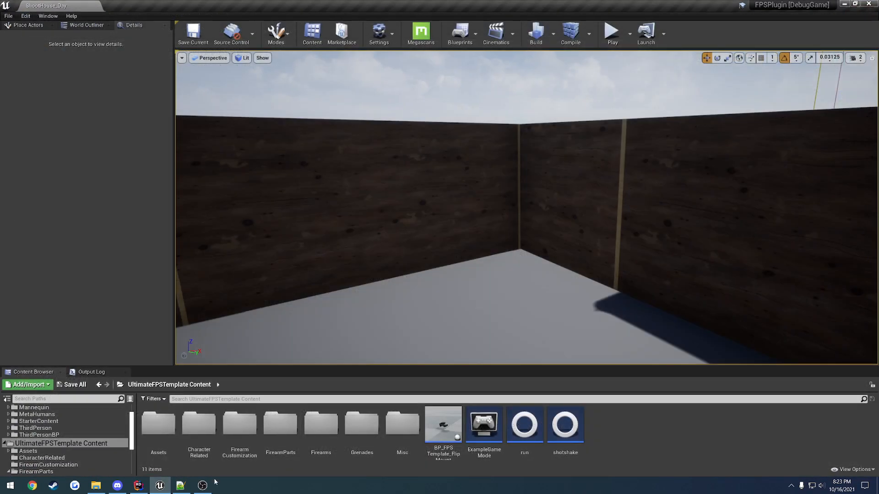
Switch to fps template guide.txt in Notepad++, move its window up over the viewport, and highlight the Procedural Animation heading.
click(181, 486)
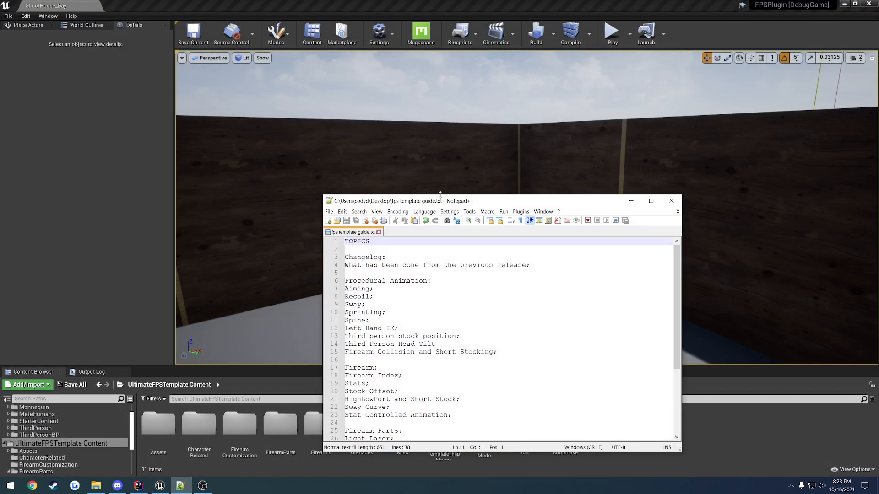
drag(440, 194, 417, 88)
scroll(411, 171, down, 1)
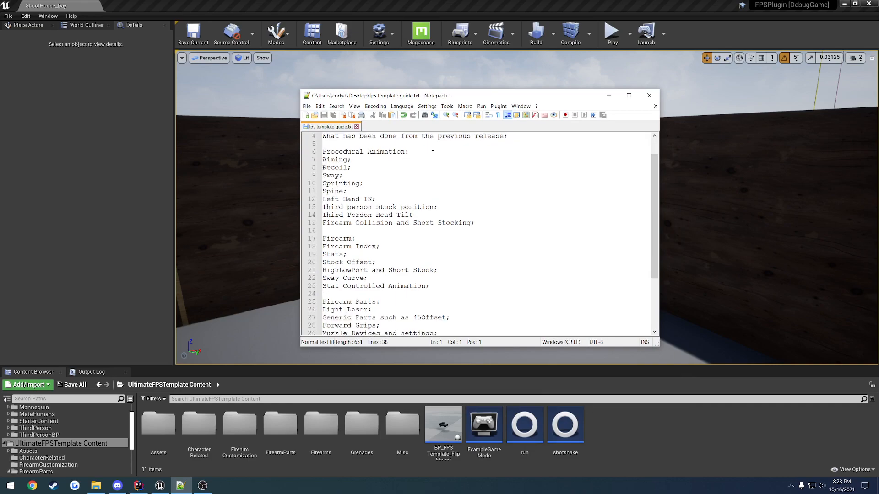
drag(422, 152, 345, 151)
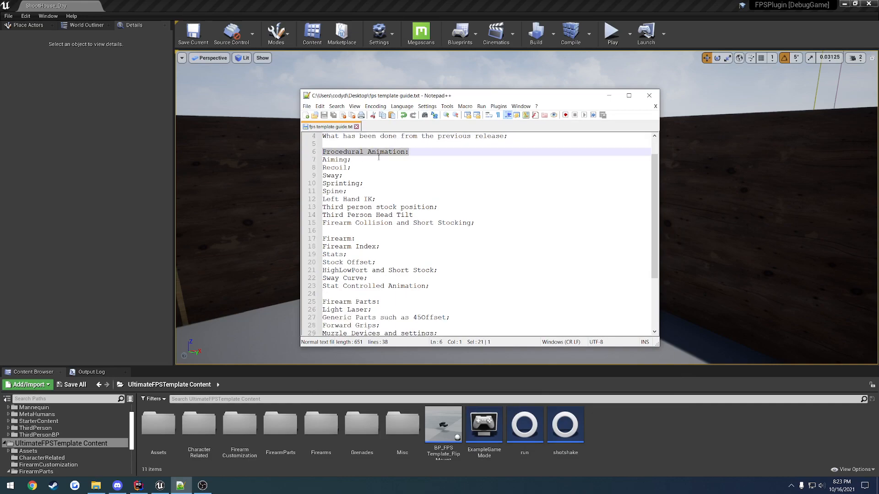
Highlight the Procedural Animation topics from Aiming to Firearm Collision and Short Stocking, and reposition the guide window clear of the viewport's right half.
drag(375, 99, 878, 151)
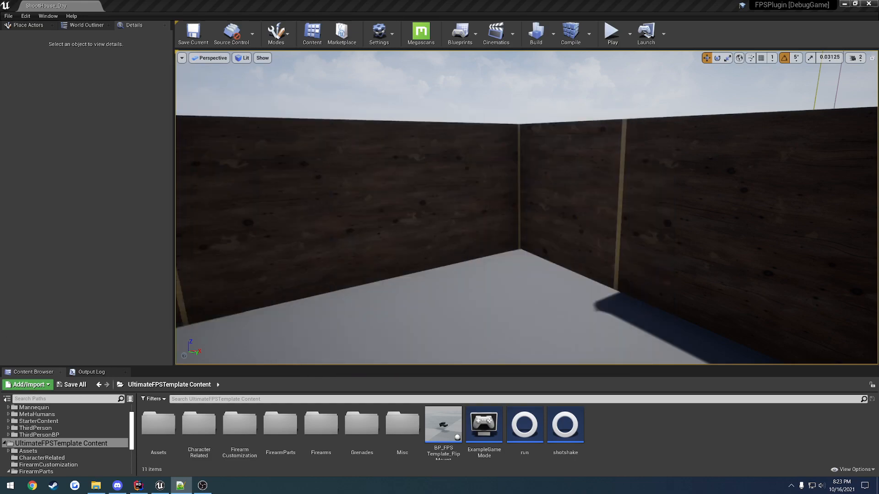
drag(0, 68, 290, 83)
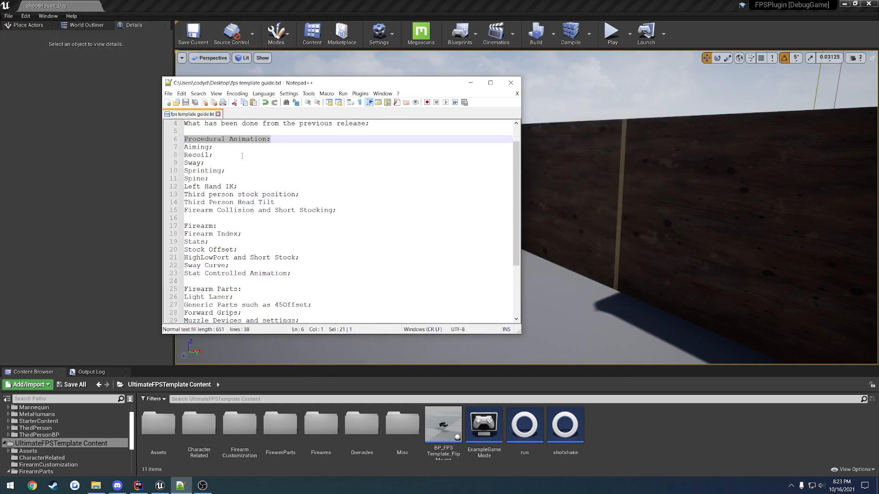
drag(216, 147, 182, 163)
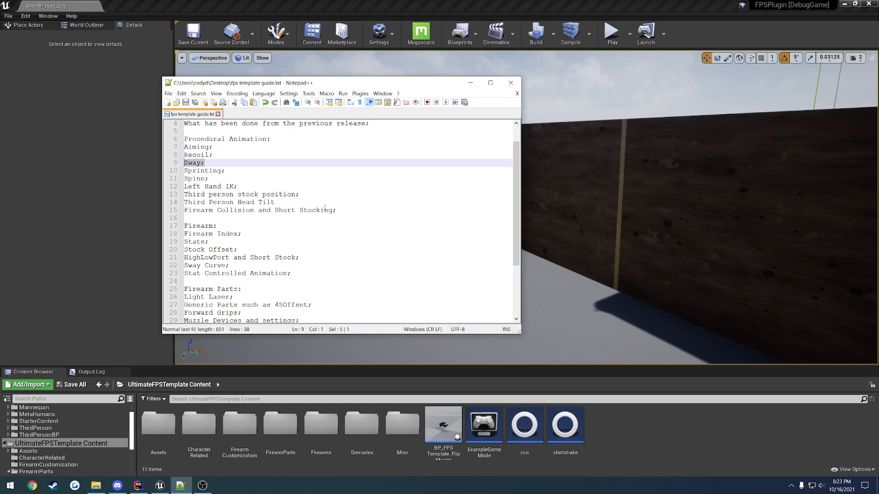
drag(344, 211, 182, 149)
click(282, 157)
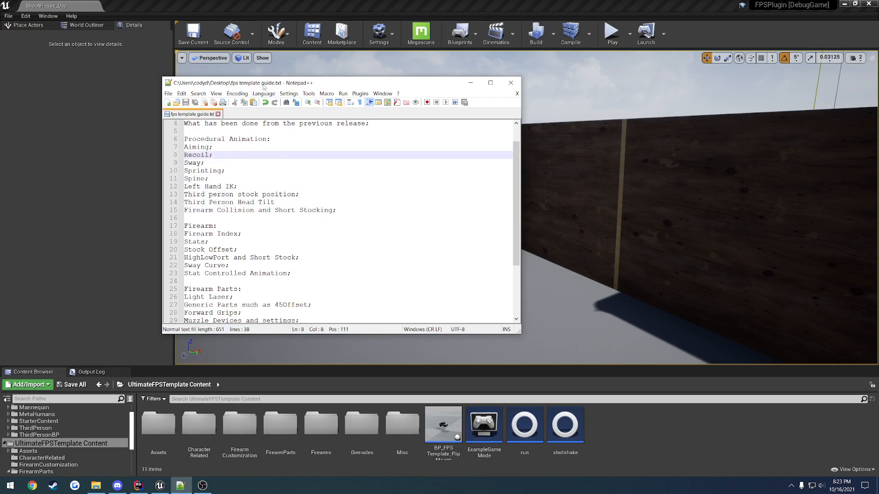
drag(264, 87, 186, 95)
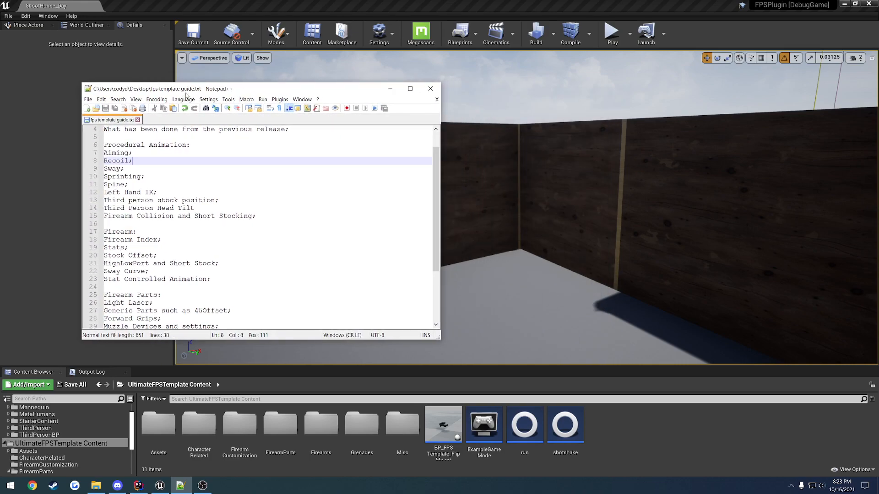
Play the level in the Unreal Editor, detach from the player, and view the armed character from the side.
click(615, 32)
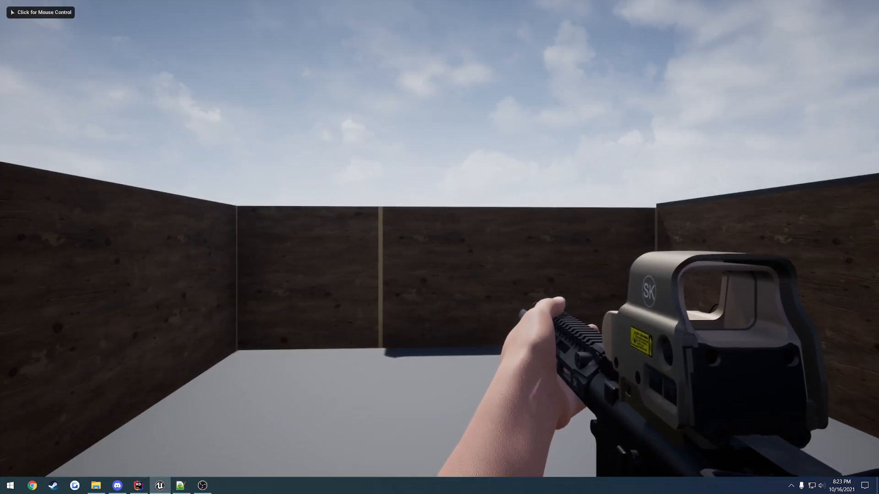
key(F8)
right_drag(556, 224, 851, 240)
key(a)
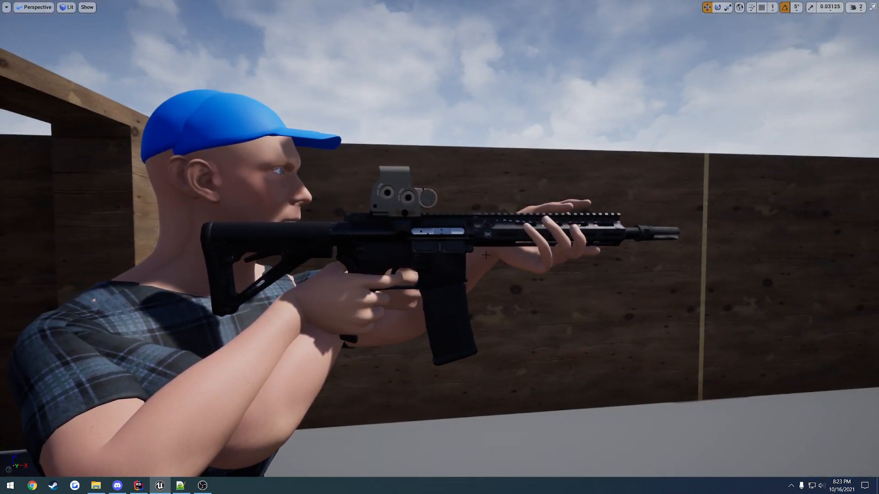
Take back control of the character, aim through the holographic sight, and reload the rifle.
key(F8)
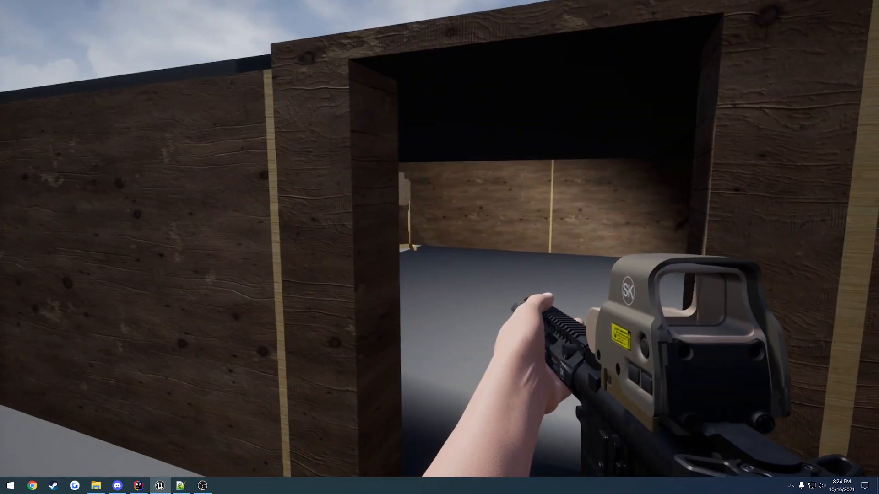
right_click(440, 239)
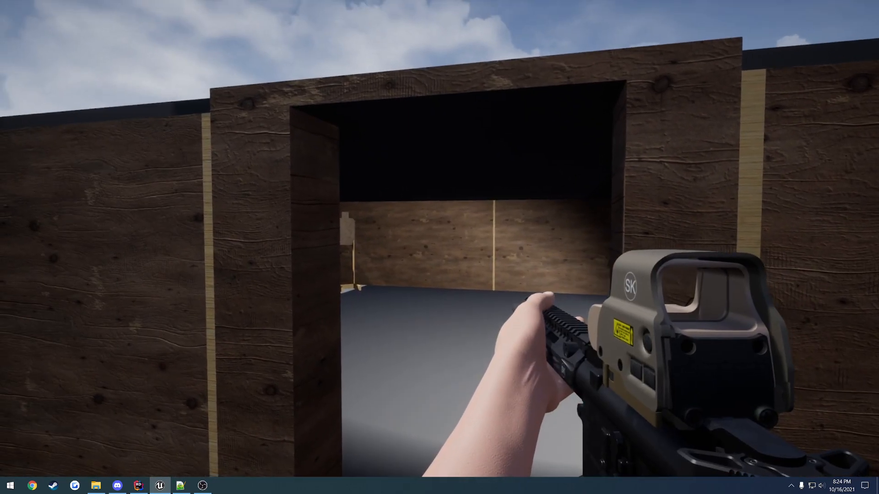
right_click(439, 239)
key(r)
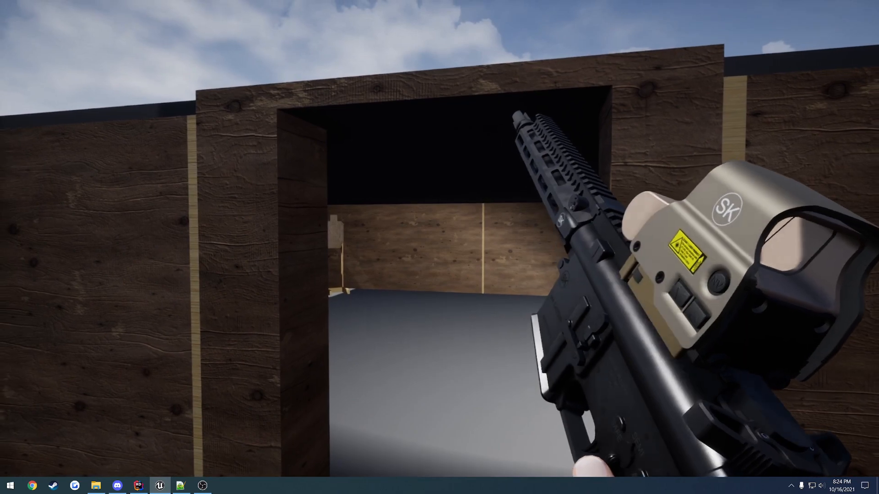
right_click(440, 239)
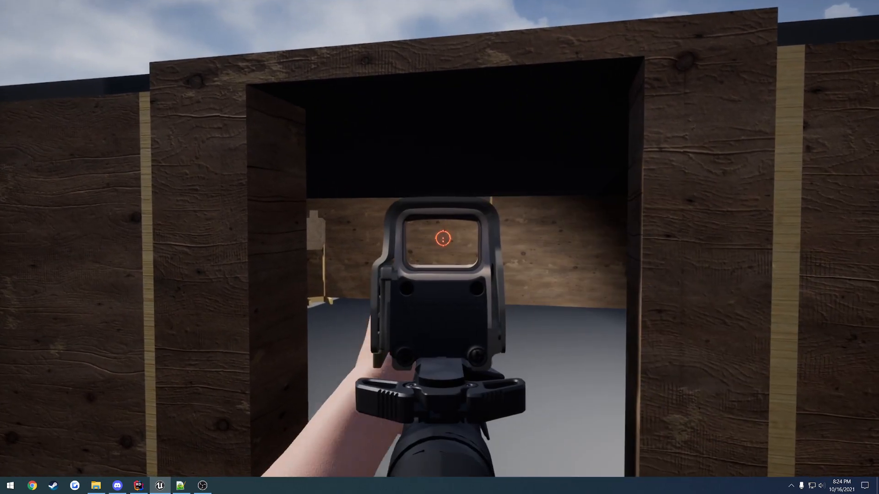
right_click(439, 239)
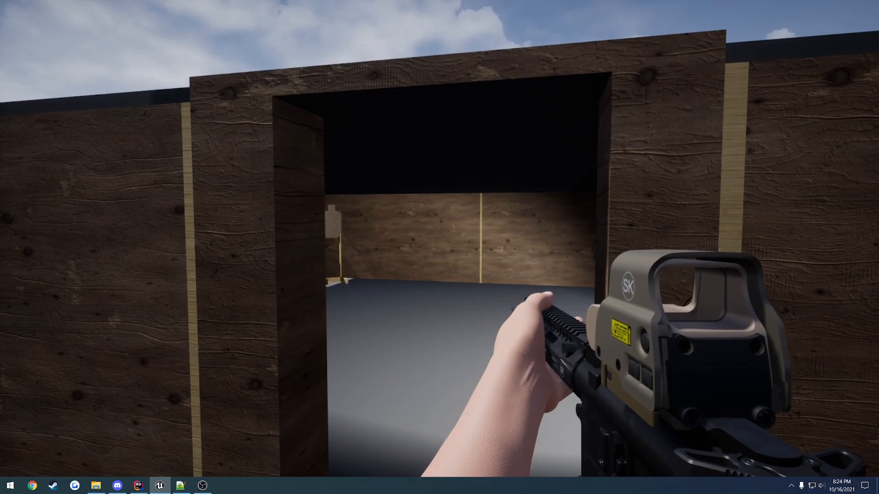
Stop the play session, bring up the topic guide briefly, and play the level again.
key(Escape)
key(alt+Tab)
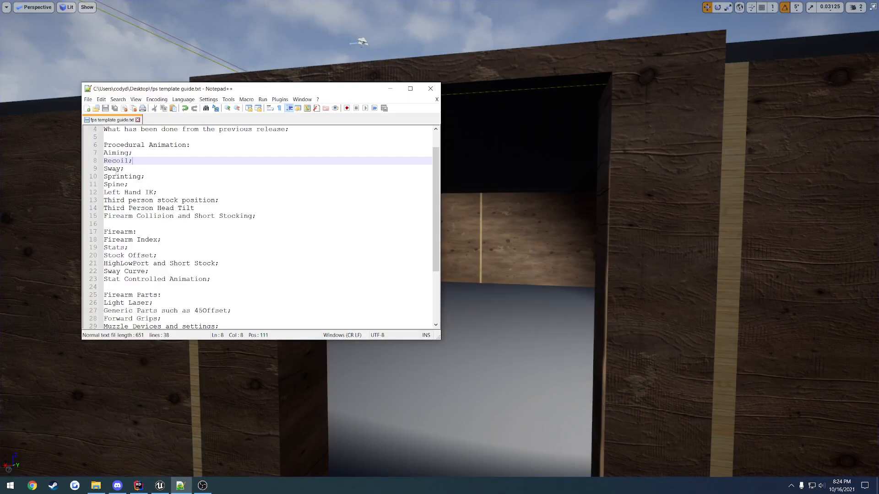
right_click(529, 224)
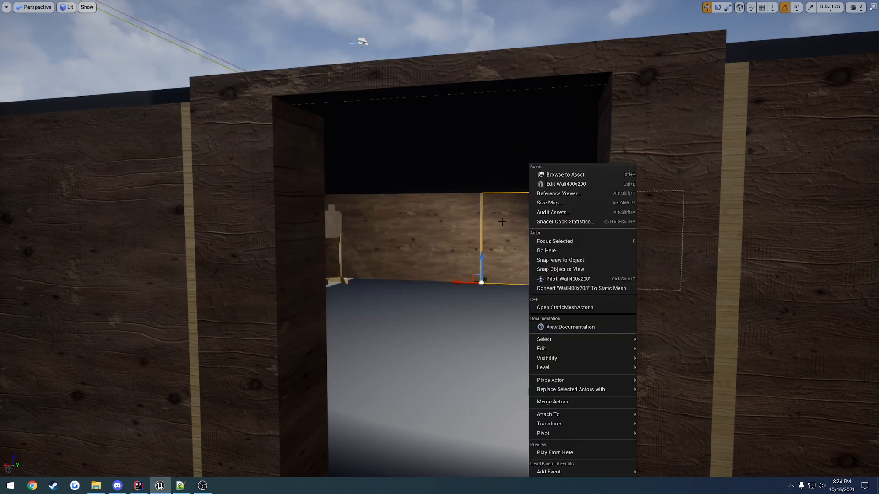
right_drag(491, 220, 493, 229)
key(alt+p)
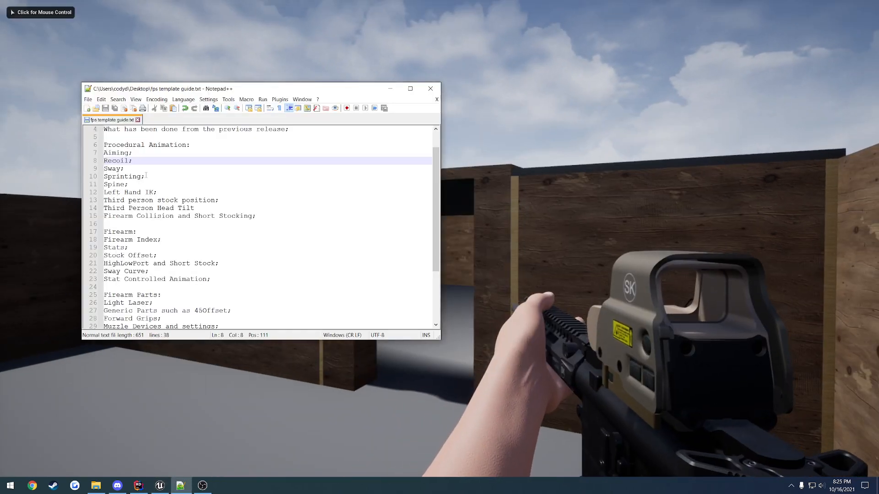
Highlight the Spine and Left Hand IK topics in the Notepad++ guide.
drag(125, 185, 104, 186)
click(160, 186)
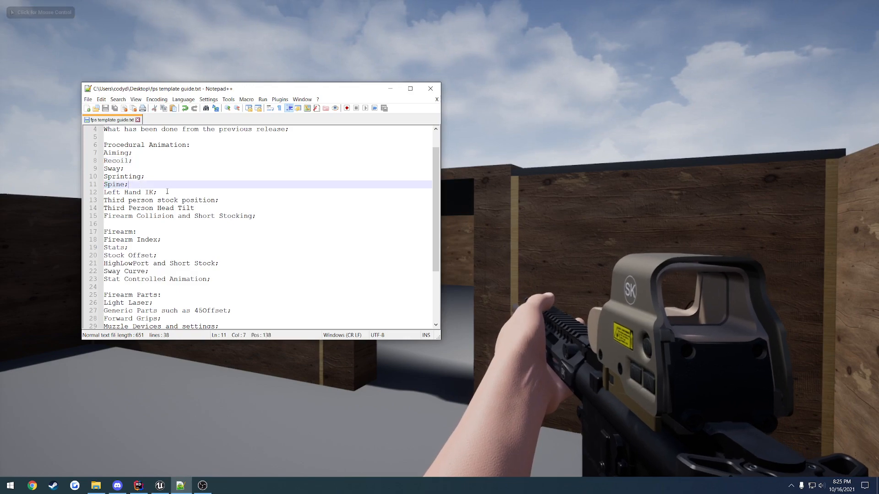
drag(161, 192, 103, 192)
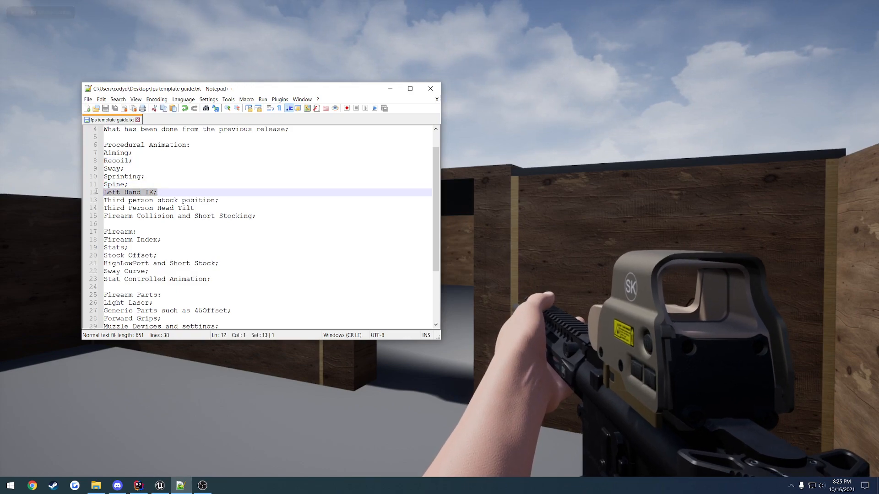
Return to the running level, inspect the character's left hand on the rifle from a detached view, and repossess the player.
click(586, 257)
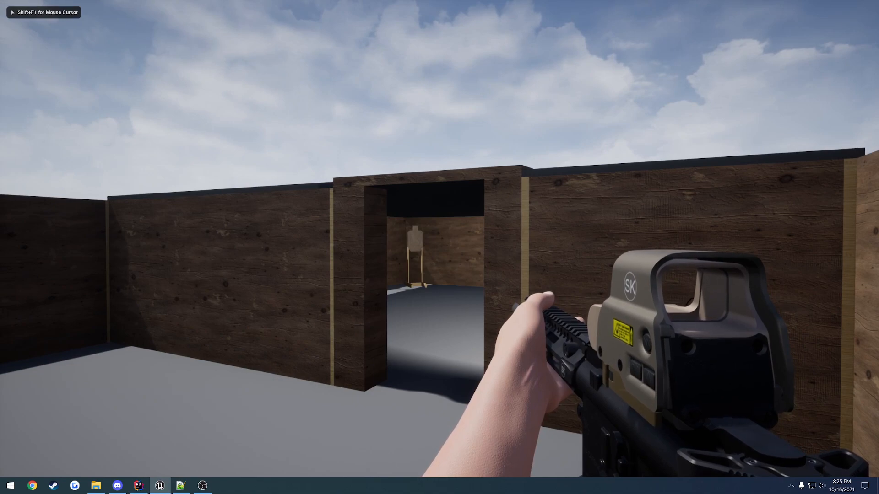
key(F8)
right_drag(520, 298, 513, 266)
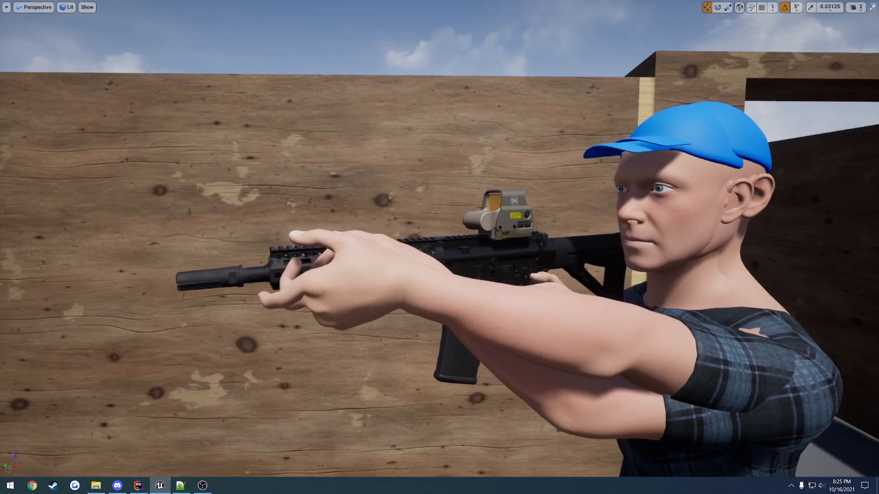
key(F8)
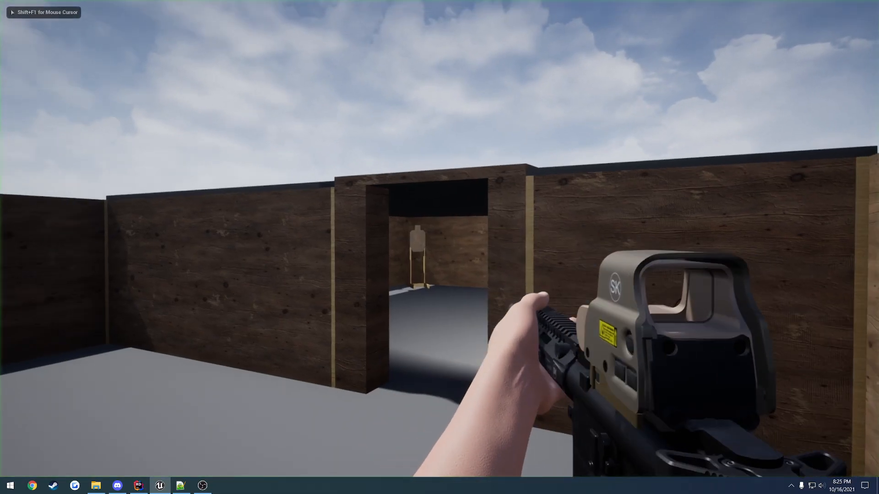
Attach a forward grip to the slot under the rifle's handguard in the firearm customizer and close it.
key(Tab)
click(496, 275)
click(494, 348)
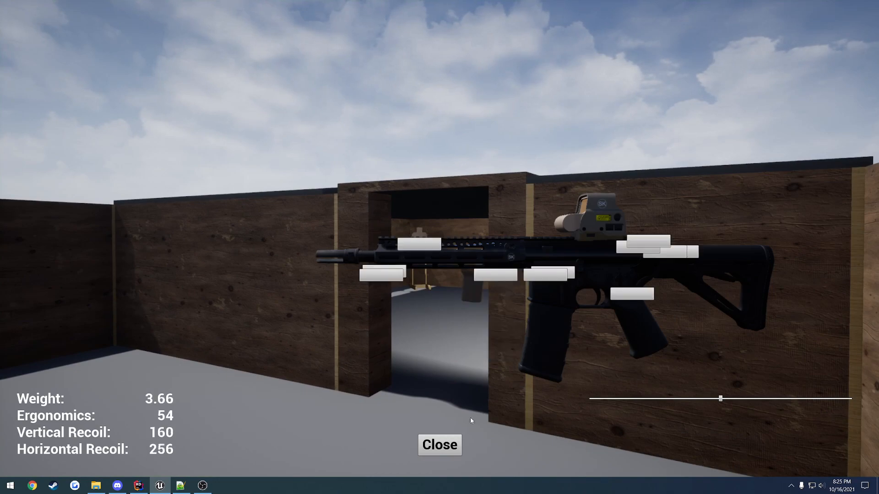
click(439, 445)
Reopen the firearm customizer, slide the forward grip toward the muzzle along the handguard, and close it.
key(s)
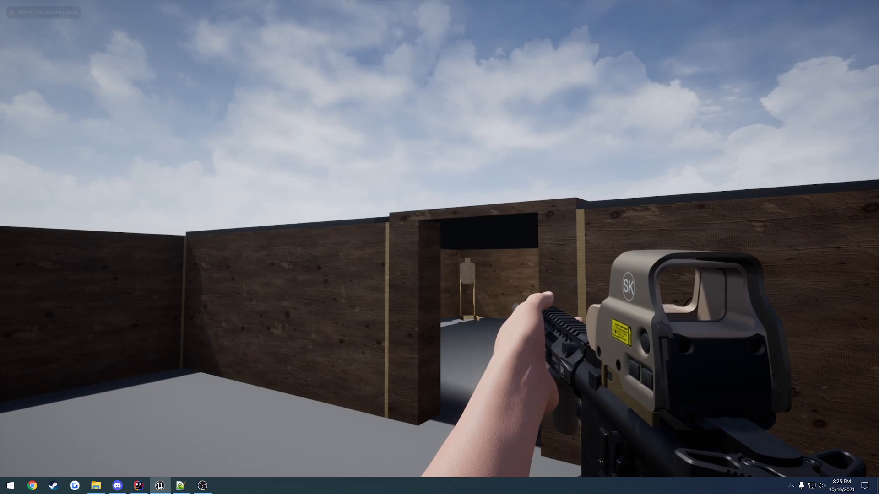
key(Tab)
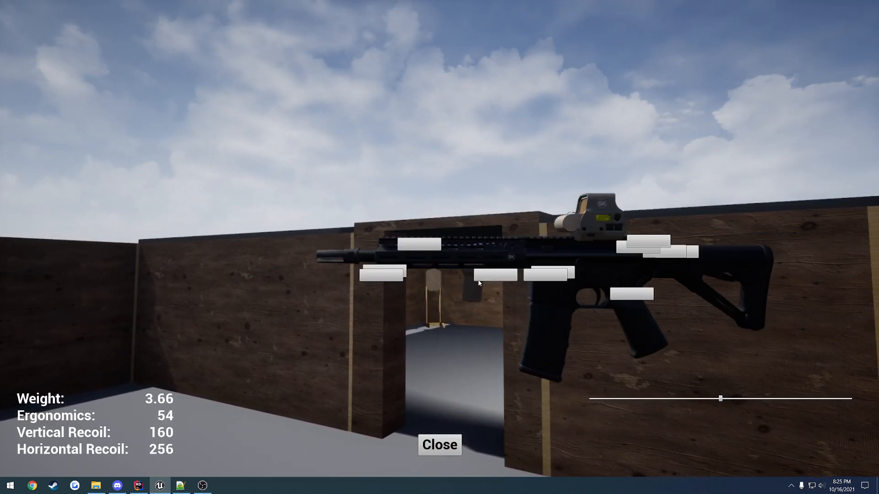
drag(471, 293, 449, 292)
click(439, 445)
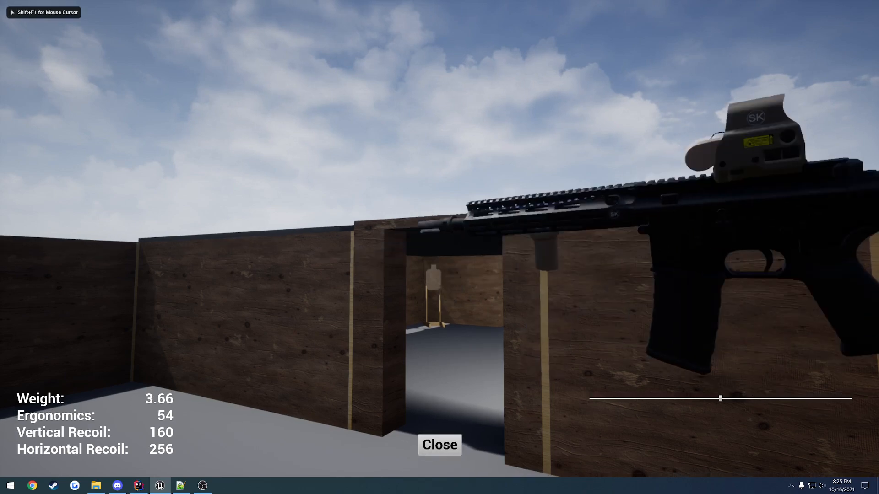
Slide the forward grip back toward the magazine in the firearm customizer and close it.
key(Tab)
drag(448, 291, 469, 291)
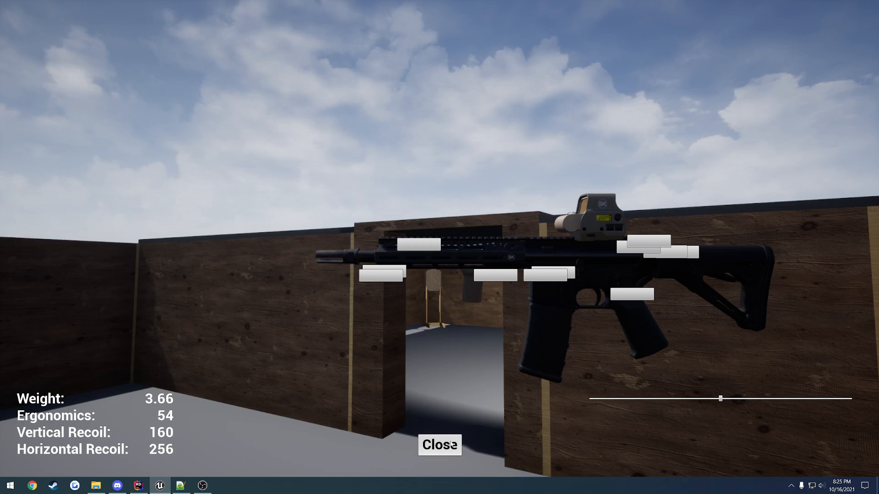
click(451, 445)
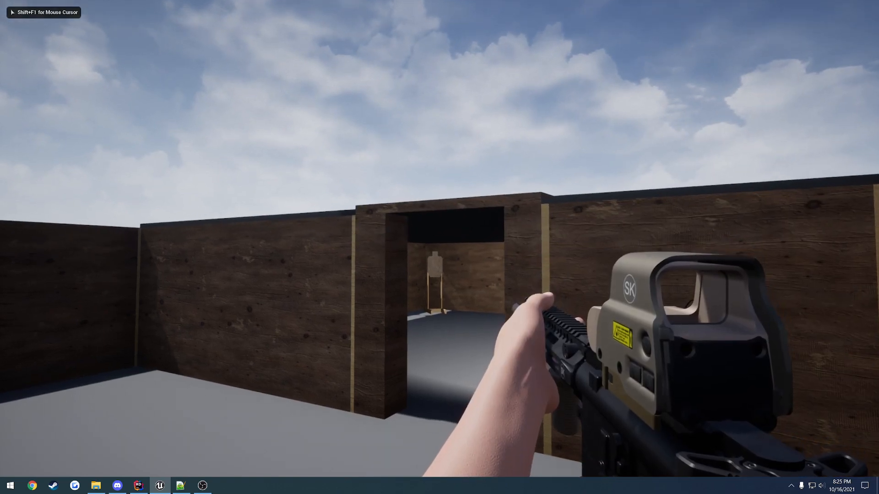
Switch to the Notepad++ guide, highlight the Third person stock position topic, and return to the running level.
key(alt+Tab)
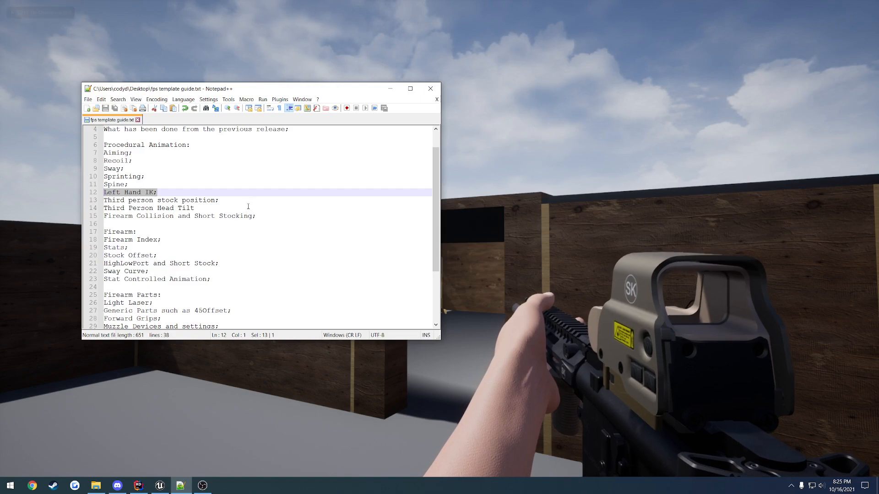
click(229, 200)
key(shift+Home)
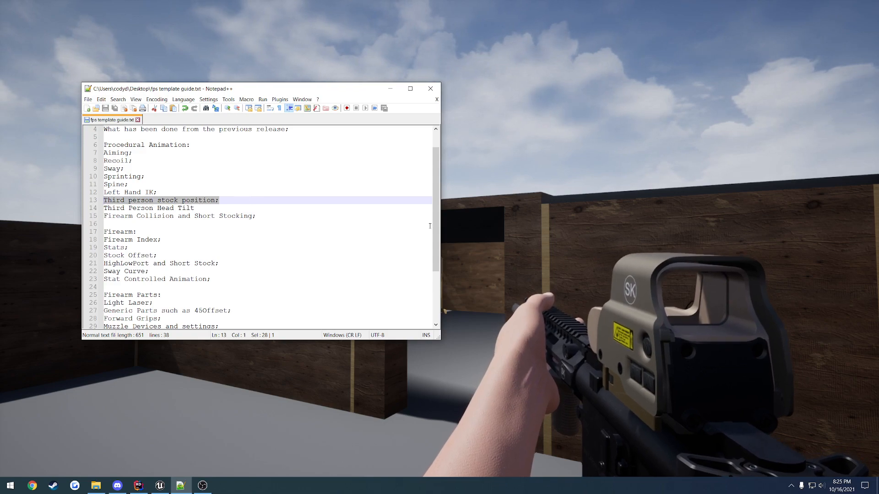
click(499, 233)
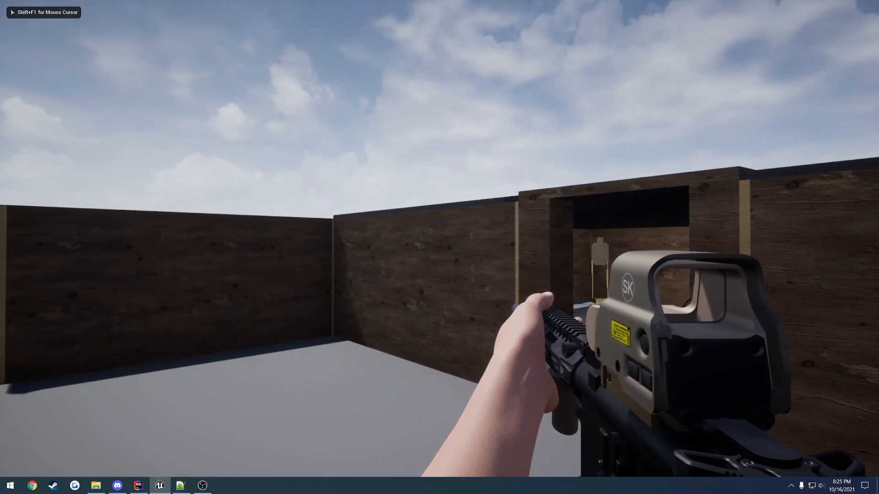
Stop the running level, relaunch it as a two-player preview in new editor windows, and walk the server character up to the client character.
key(Escape)
click(630, 33)
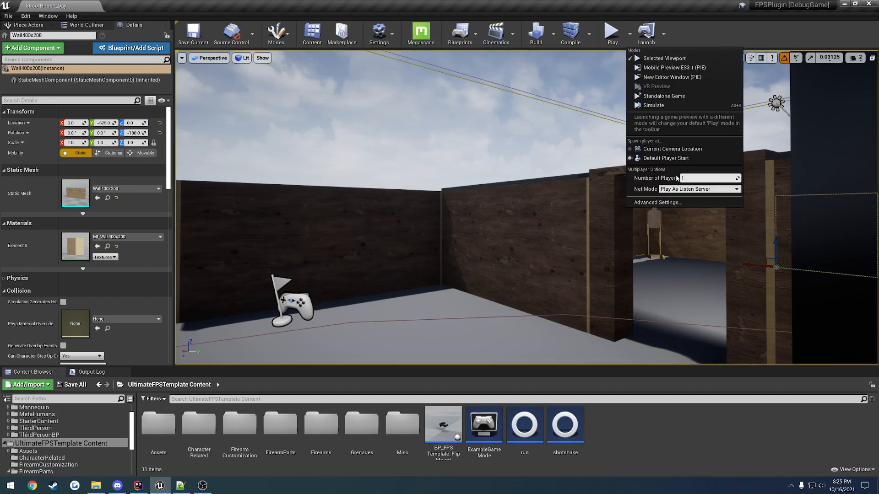
click(671, 77)
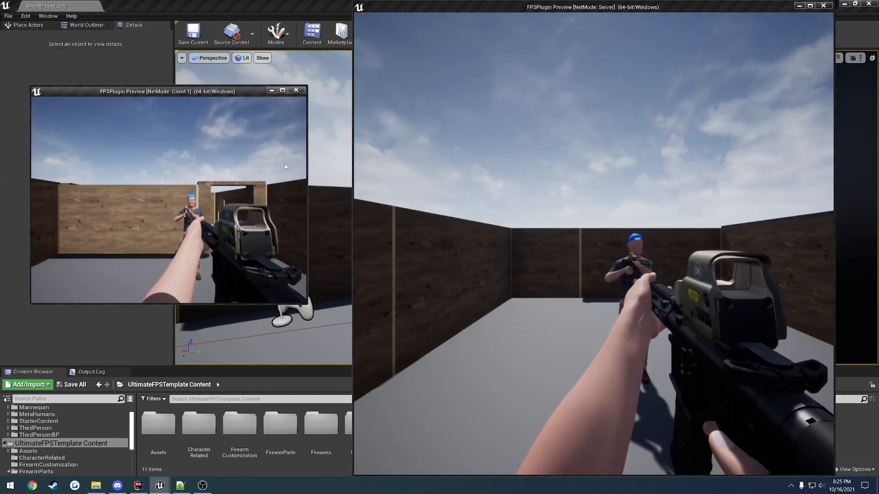
click(570, 244)
key(w)
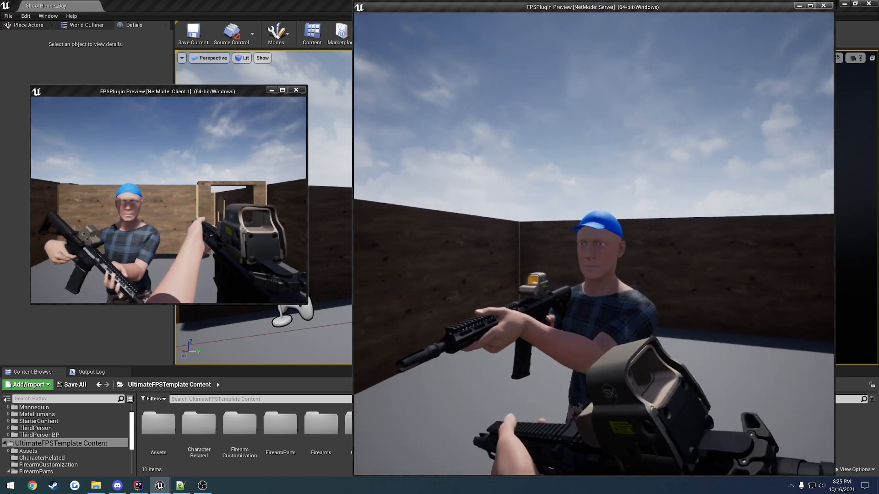
key(s)
Raise and lower the server character's rifle repeatedly from different angles, examining its third-person stock position in the client window.
right_click(594, 244)
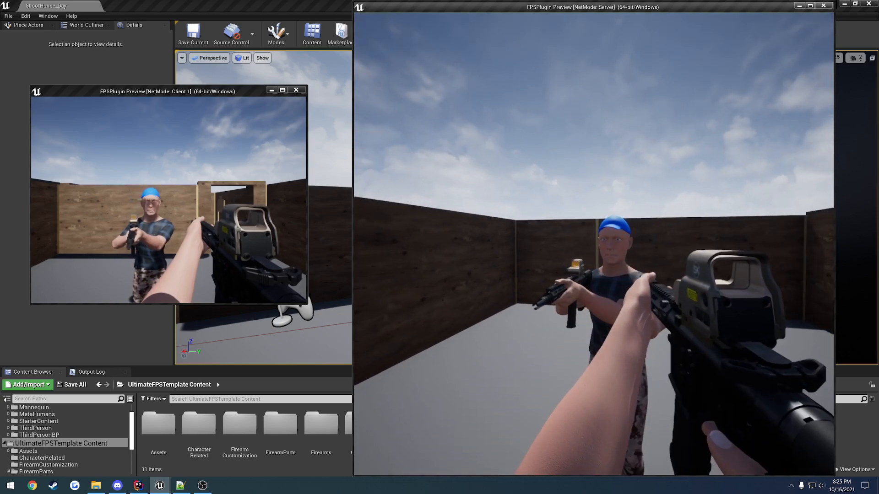
right_click(594, 244)
right_click(593, 243)
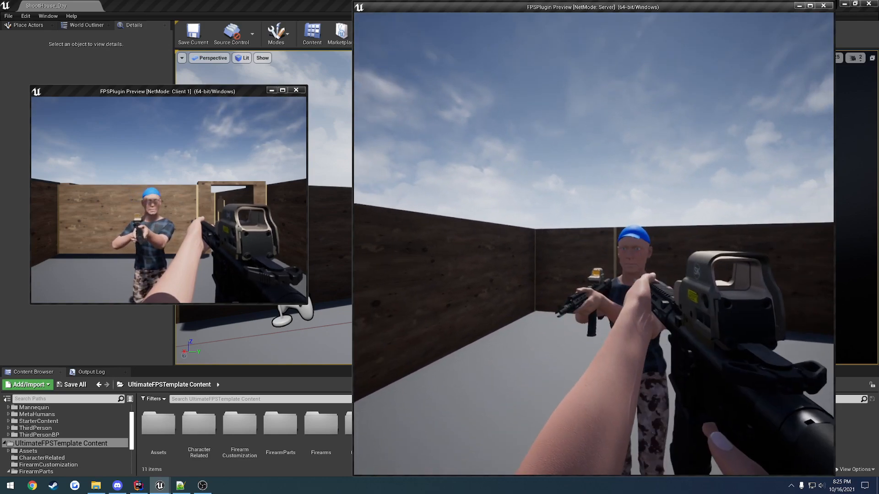
right_click(593, 244)
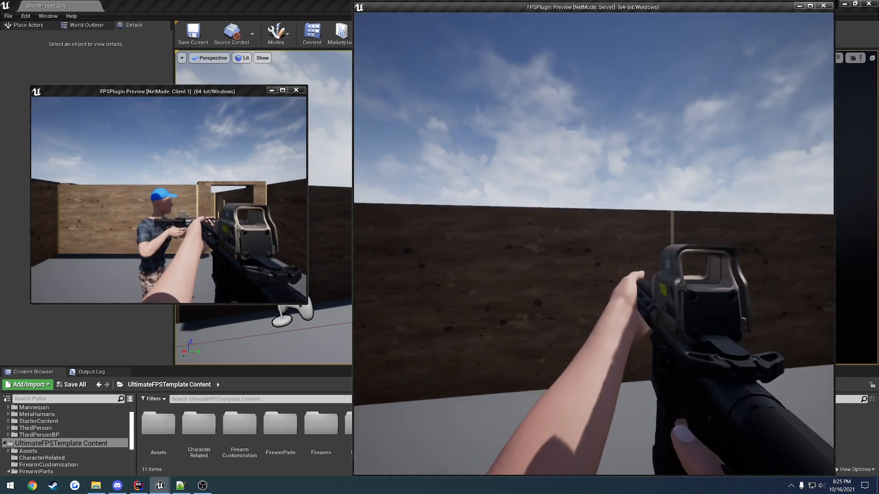
right_click(594, 243)
right_click(594, 244)
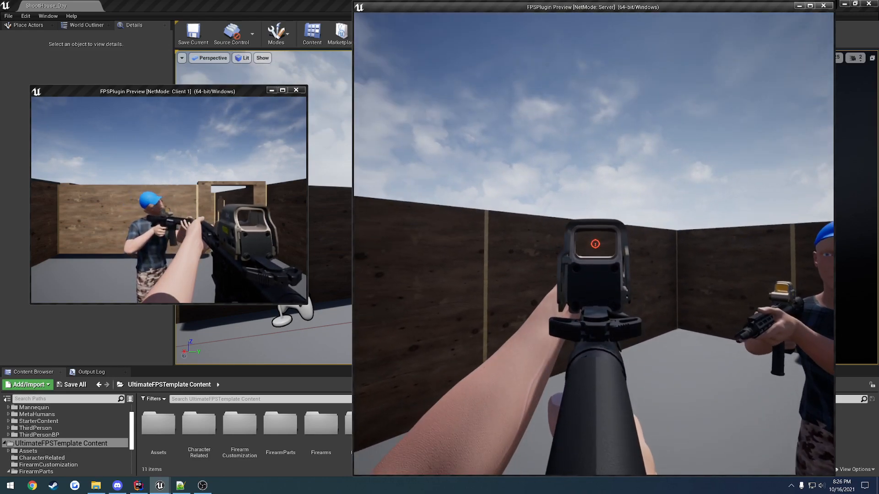
right_click(594, 243)
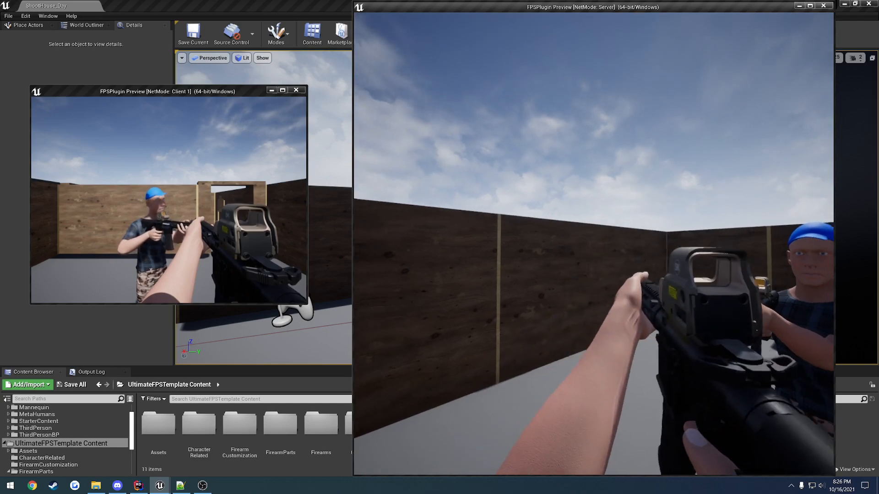
right_click(593, 243)
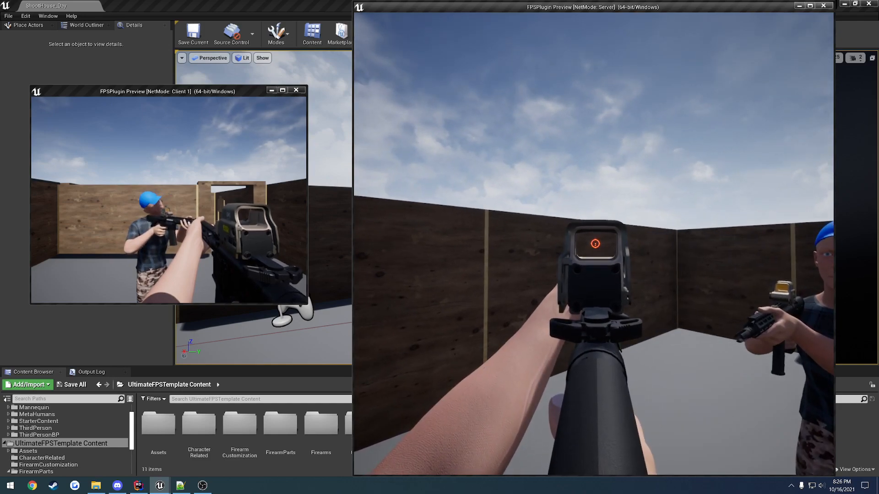
right_click(594, 244)
right_click(594, 244)
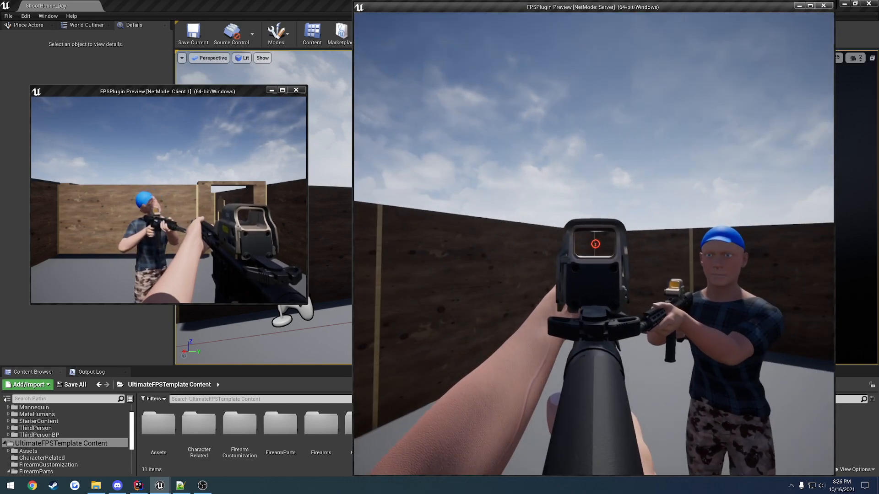
right_click(593, 243)
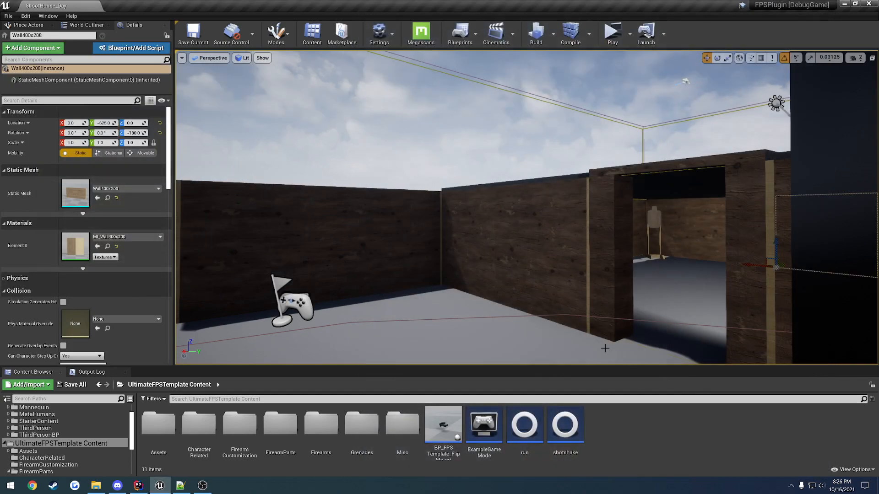
Highlight the Third Person Head Tilt topic in the Notepad++ guide and demonstrate it by aiming down the sight in a fresh two-player preview.
key(alt+Tab)
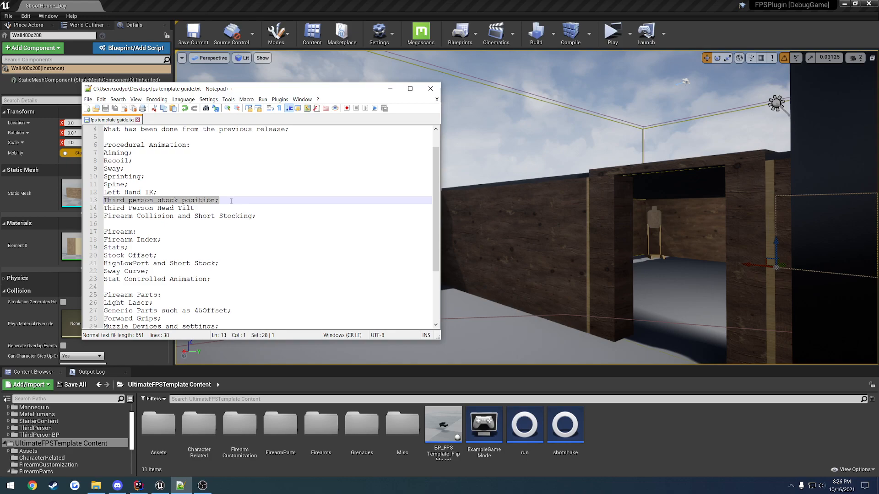
drag(193, 208, 138, 208)
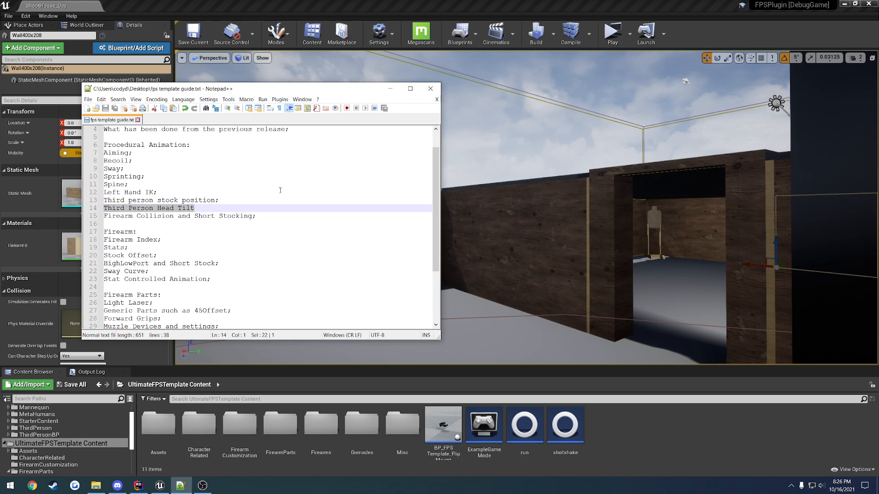
click(612, 33)
click(576, 181)
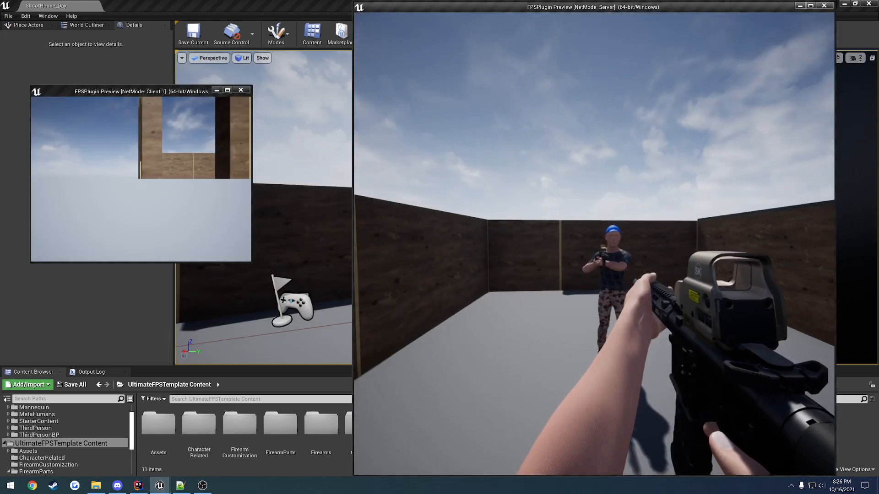
right_click(594, 243)
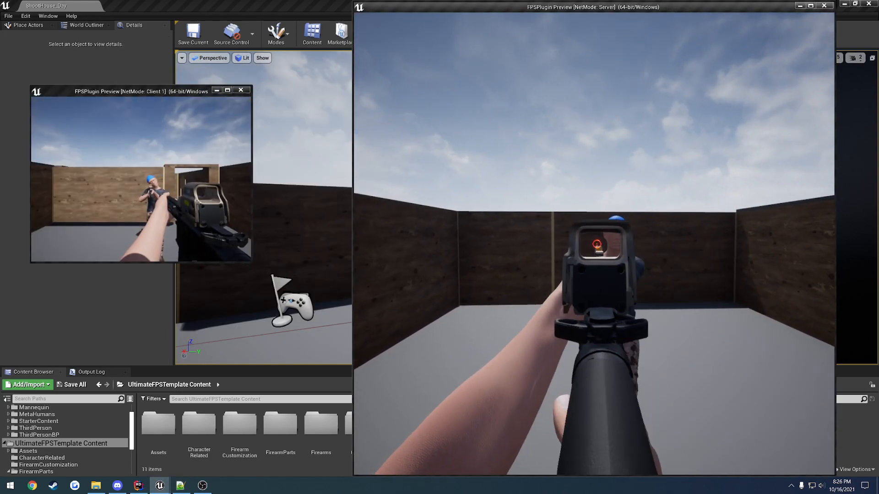
right_click(594, 244)
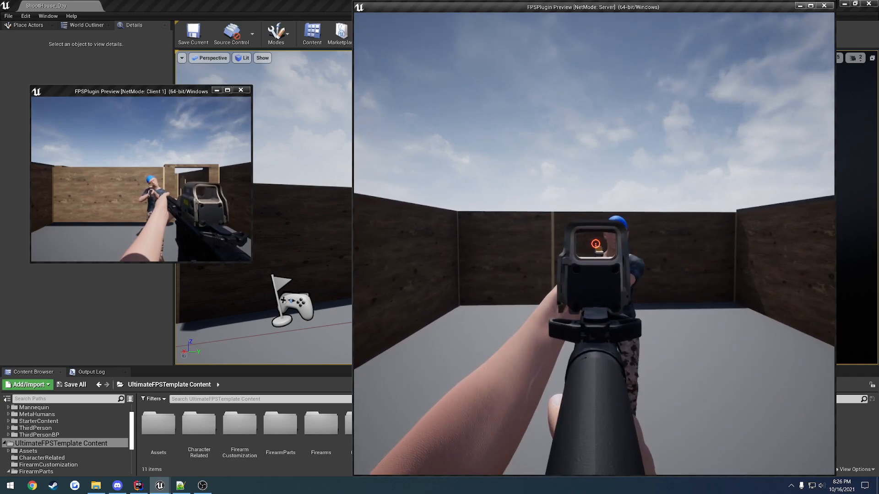
right_click(580, 181)
key(Escape)
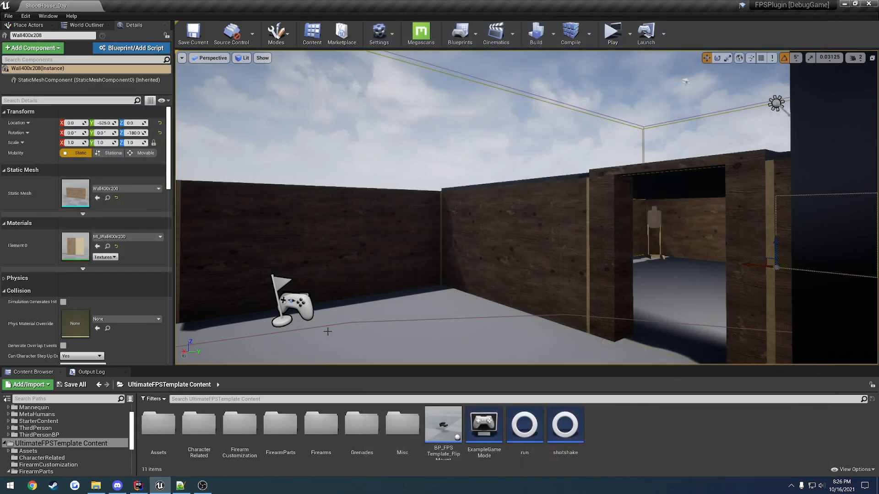
Highlight the Firearm Collision and Short Stocking topic in the Notepad++ guide, followed by the Firearm heading with Firearm Index.
click(180, 485)
drag(267, 215, 103, 215)
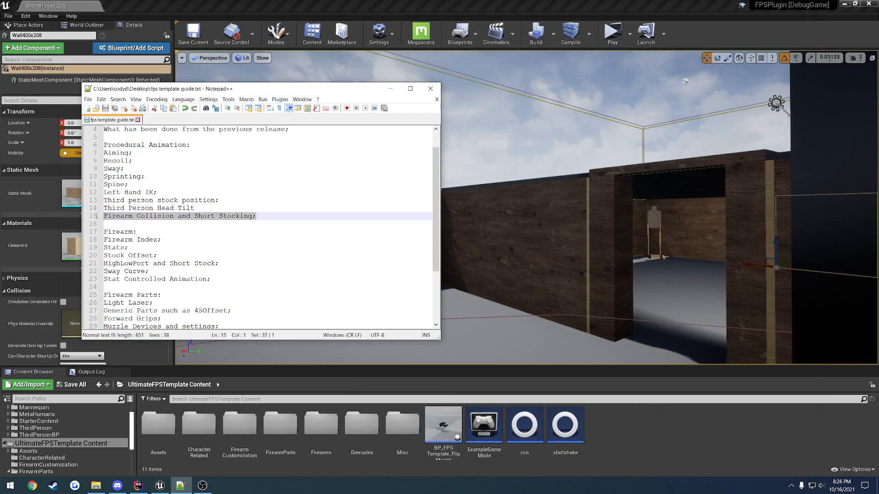
click(217, 240)
scroll(191, 228, down, 2)
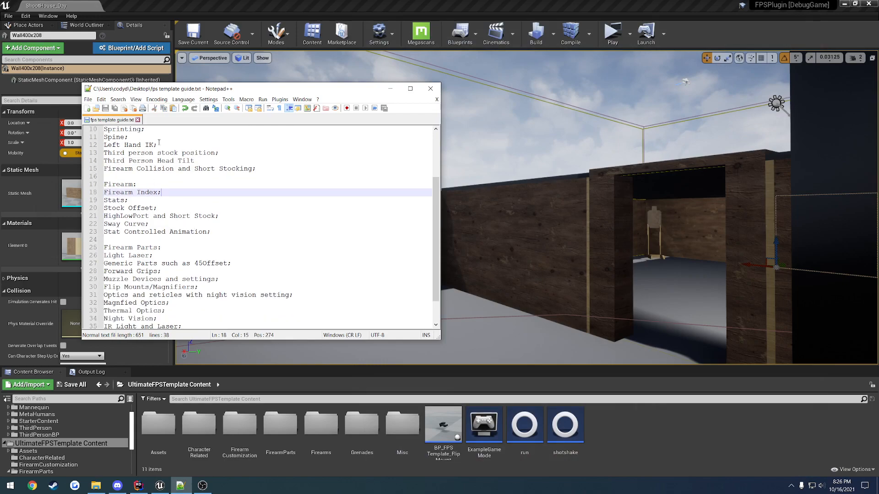
drag(160, 194, 103, 185)
click(184, 191)
Open the BP_M4 blueprint from the Firearms/M4 folder and highlight the Firearm Index topic in the guide alongside its class defaults.
drag(281, 103, 0, 54)
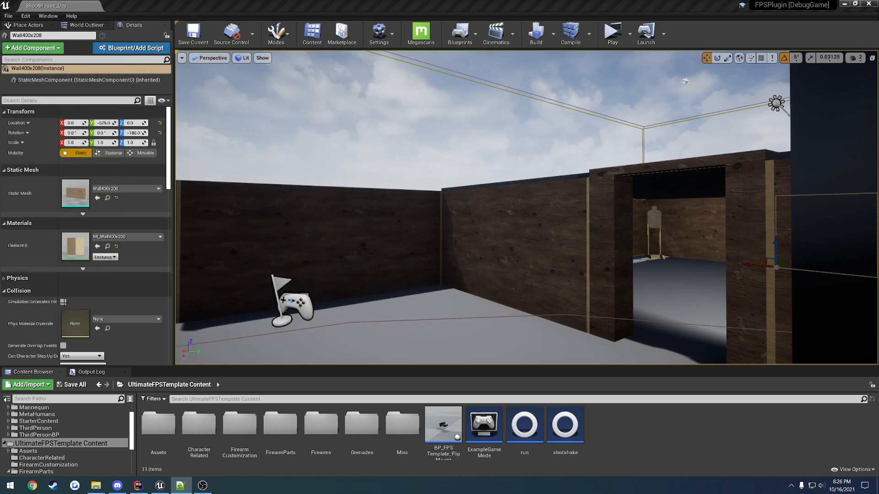
double_click(321, 423)
double_click(158, 424)
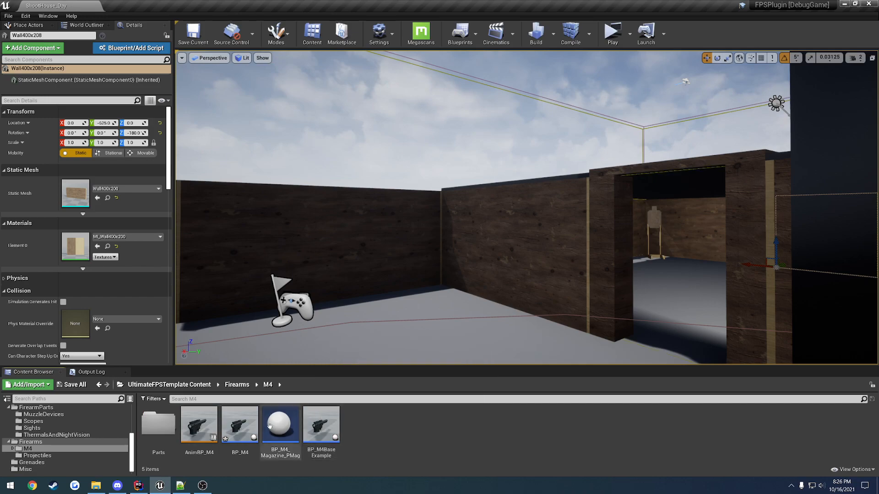
double_click(238, 424)
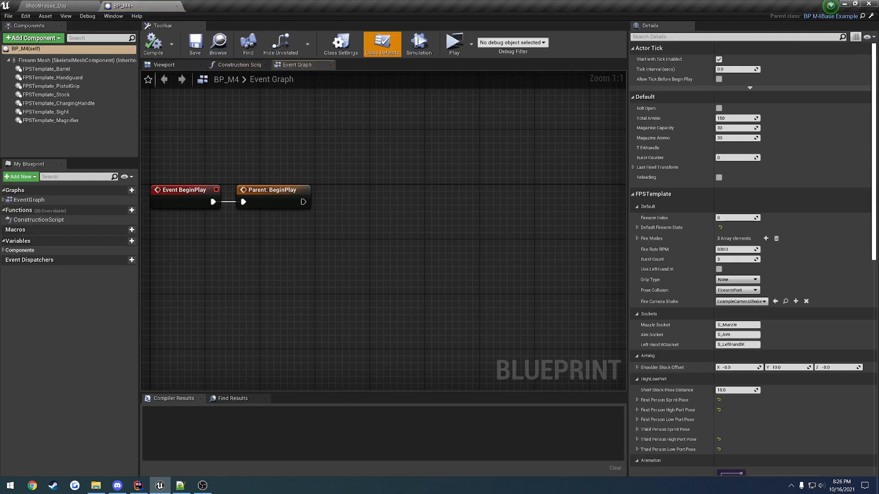
drag(0, 76, 336, 95)
drag(249, 191, 187, 188)
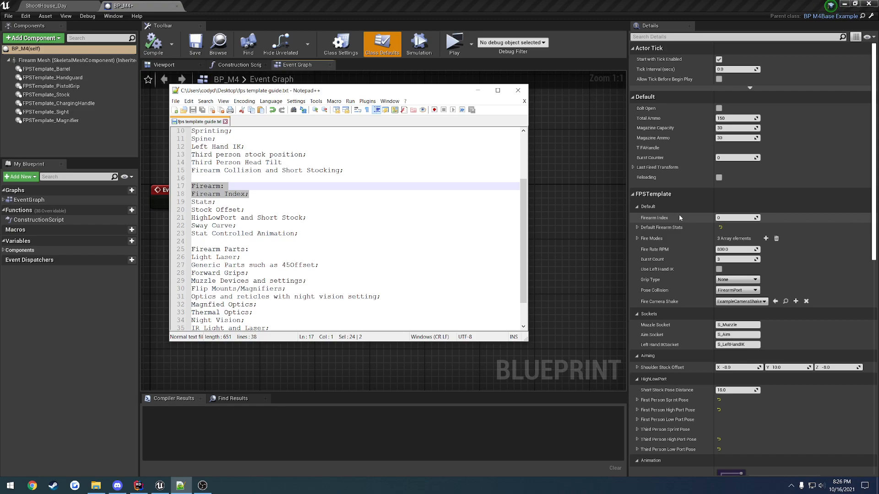
Open AnimBP_FPCharacter from the template's CharacterRelated folder and inspect the Blend Poses by int and Firearm Index nodes in the AnimGraph.
click(50, 6)
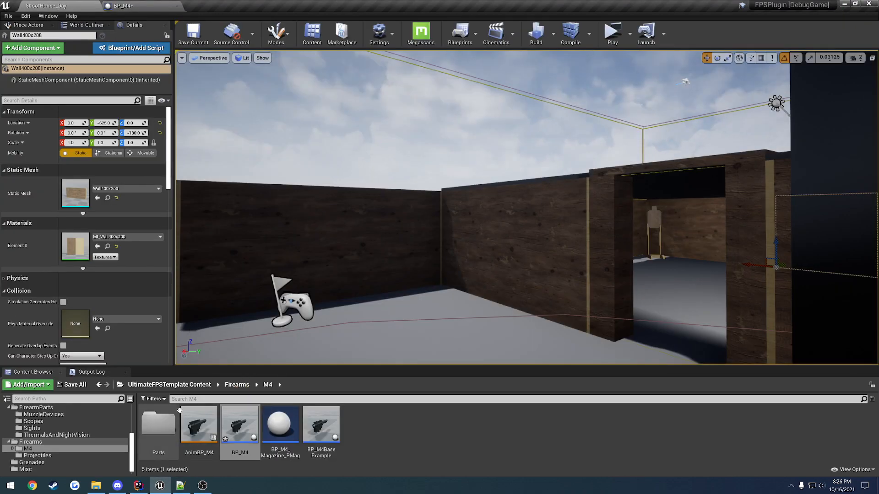
click(173, 385)
double_click(197, 425)
double_click(164, 425)
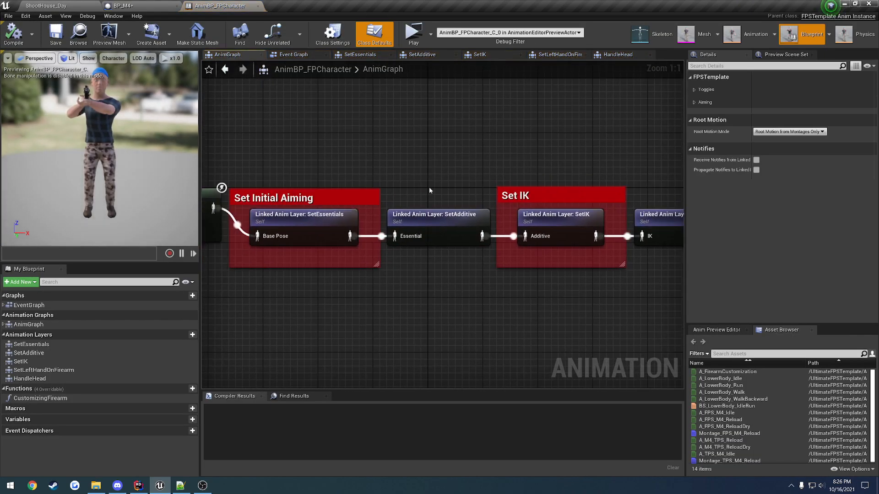
click(446, 197)
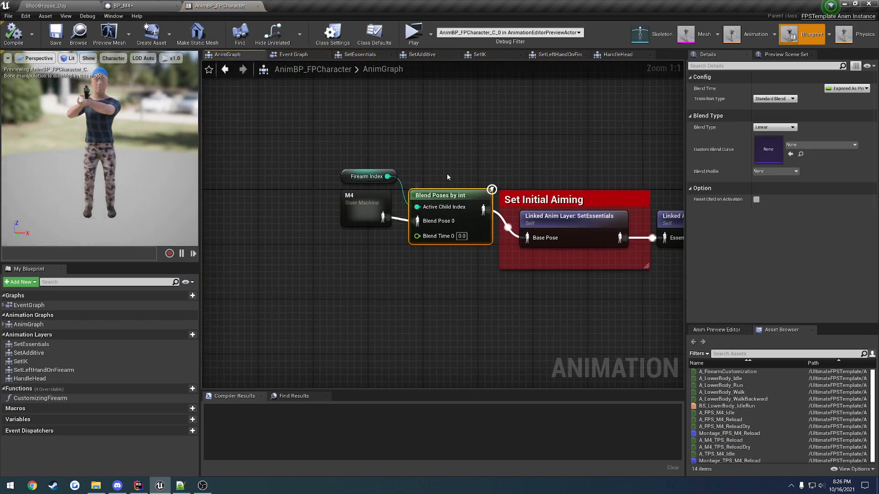
click(366, 176)
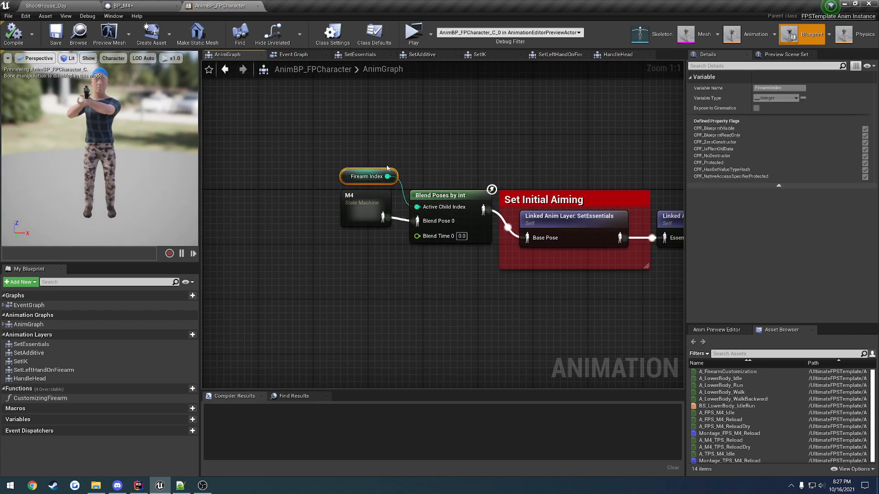
Duplicate the M4 state machine in the AnimGraph and rename the copy Shotgun.
click(363, 210)
key(ctrl+w)
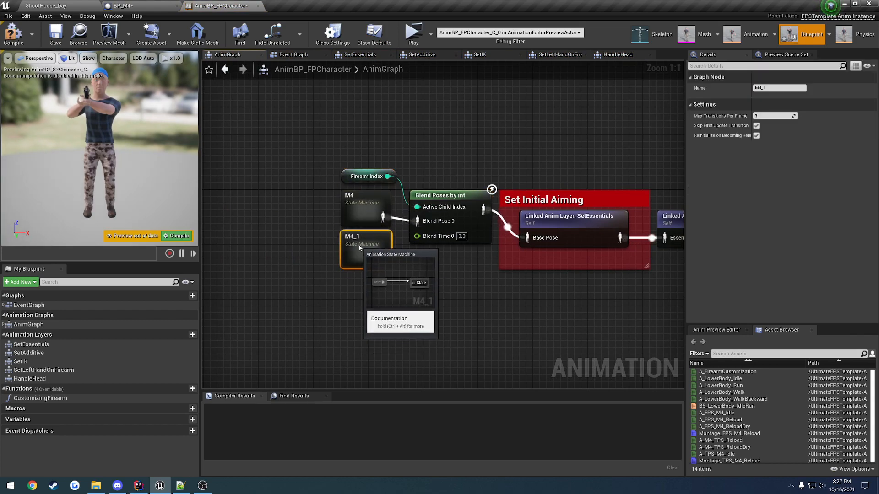
click(360, 236)
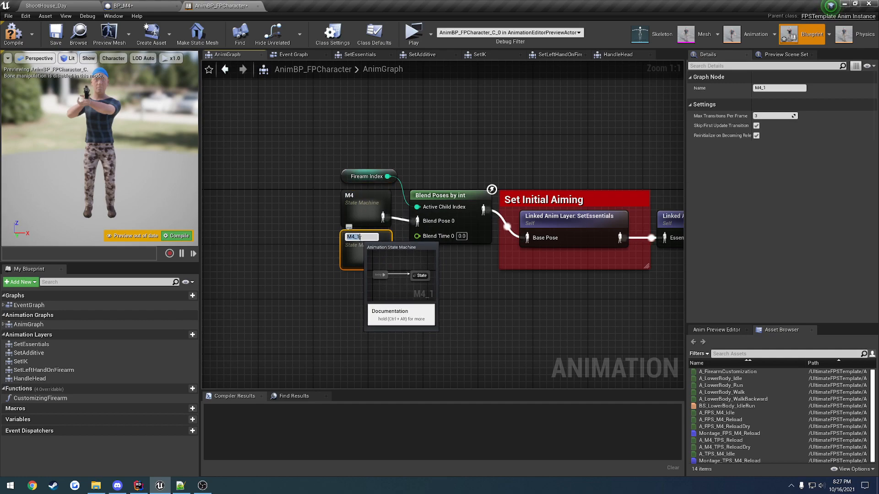
text(Shotgun)
key(Return)
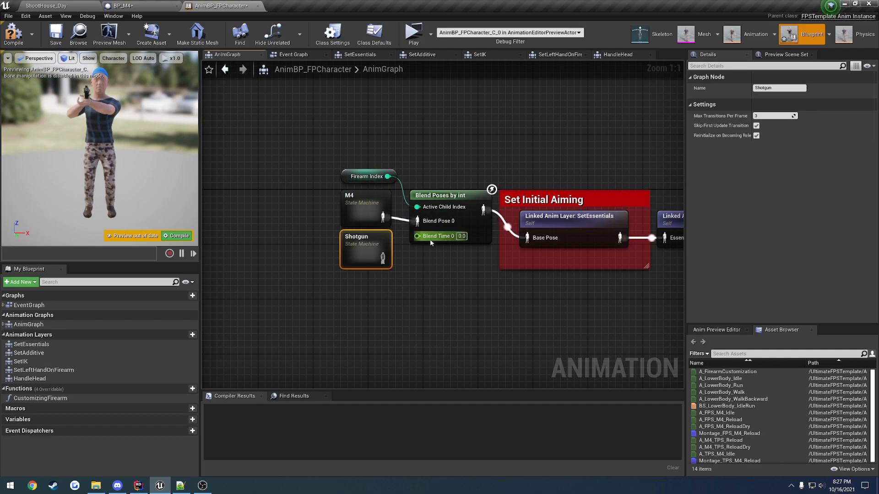
Add a blend pin to the Blend Poses by int node and connect the Shotgun state machine to Blend Pose 1.
right_click(479, 235)
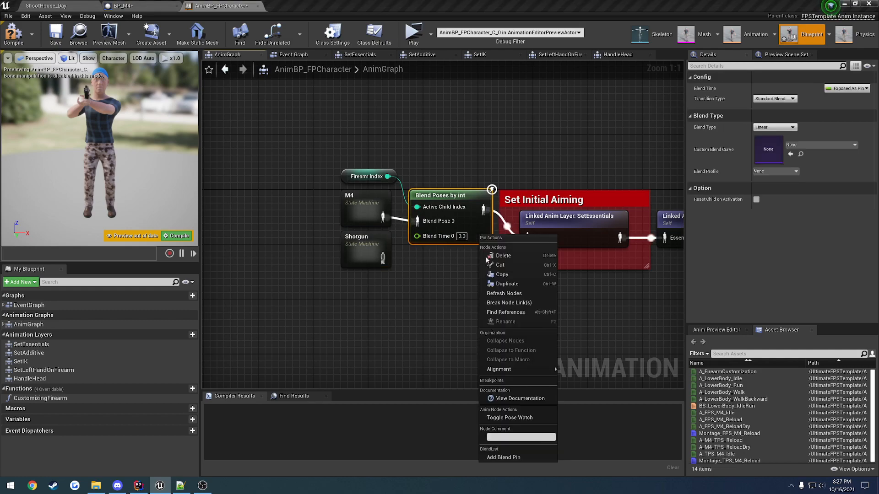
click(504, 457)
drag(382, 258, 417, 238)
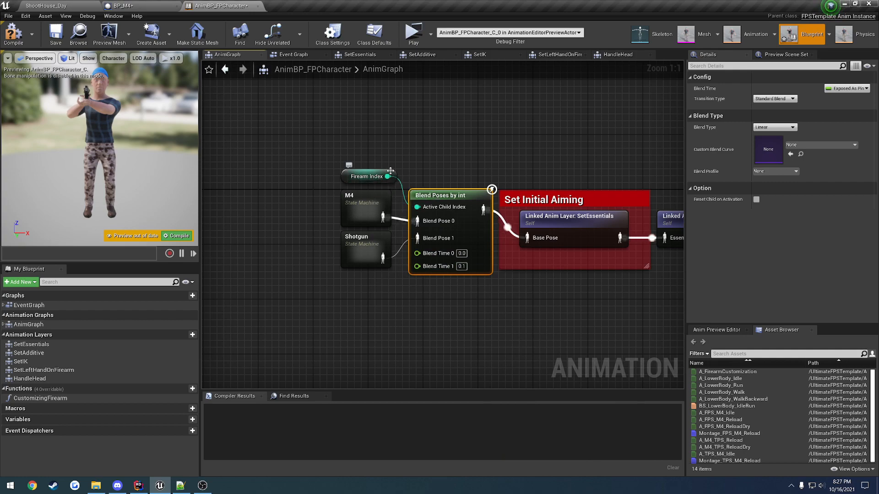
click(380, 182)
click(415, 166)
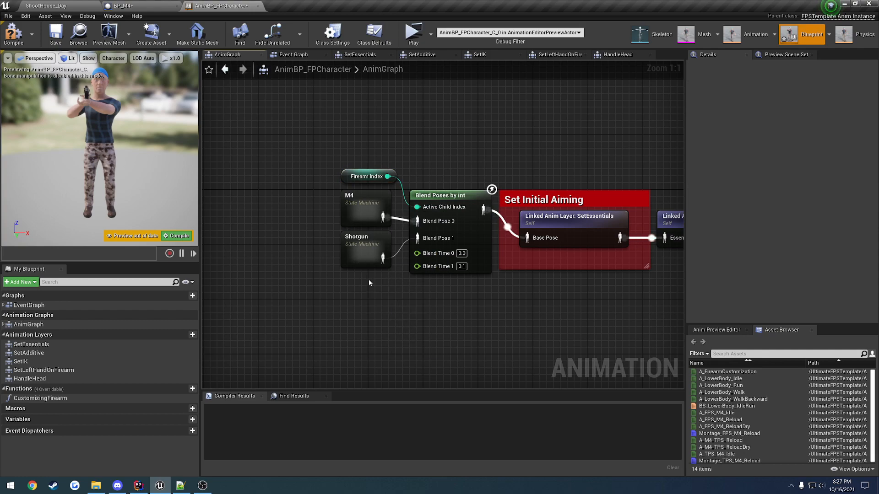
Undo the Shotgun connection, the extra blend pin and the duplicated state machine.
key(ctrl+z)
key(ctrl+z)
key(ctrl+z)
key(ctrl+z)
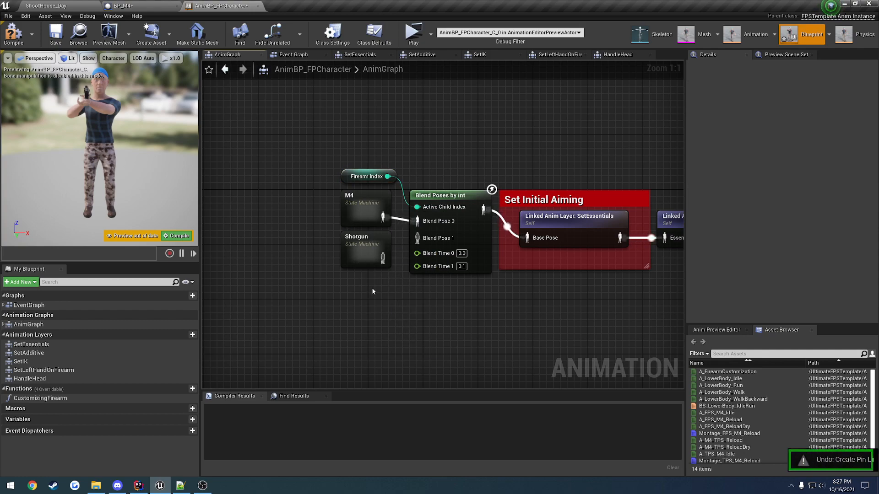
key(ctrl+z)
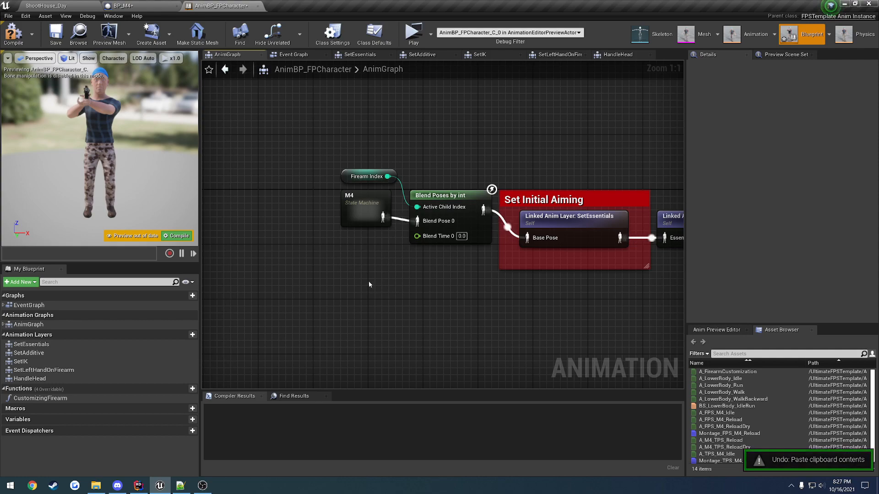
Compile and save AnimBP_FPCharacter, and close its editor.
click(13, 33)
click(64, 36)
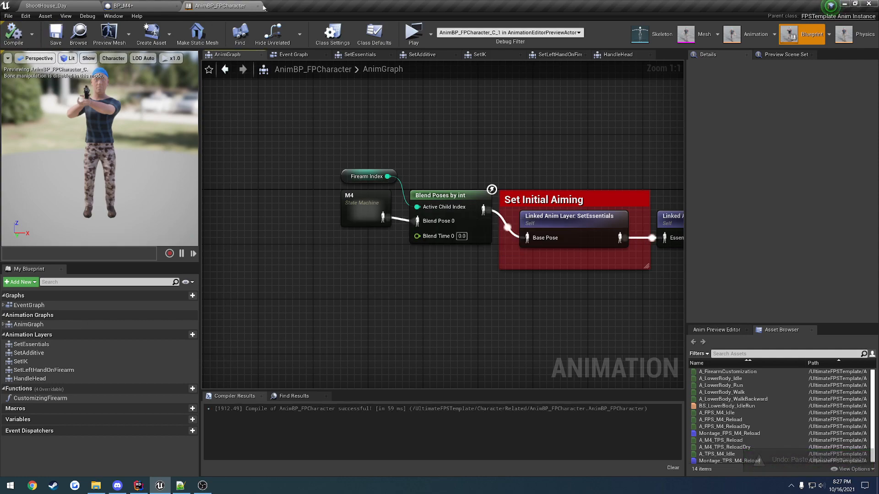
click(258, 6)
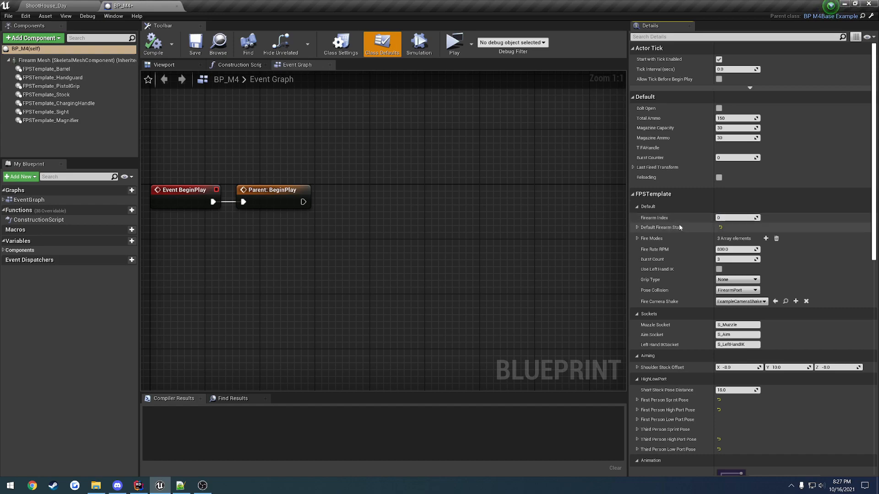
Expand Default Firearm Stats in BP_M4's class defaults and consult the Stats topic in the FPS template guide.
click(637, 228)
click(183, 485)
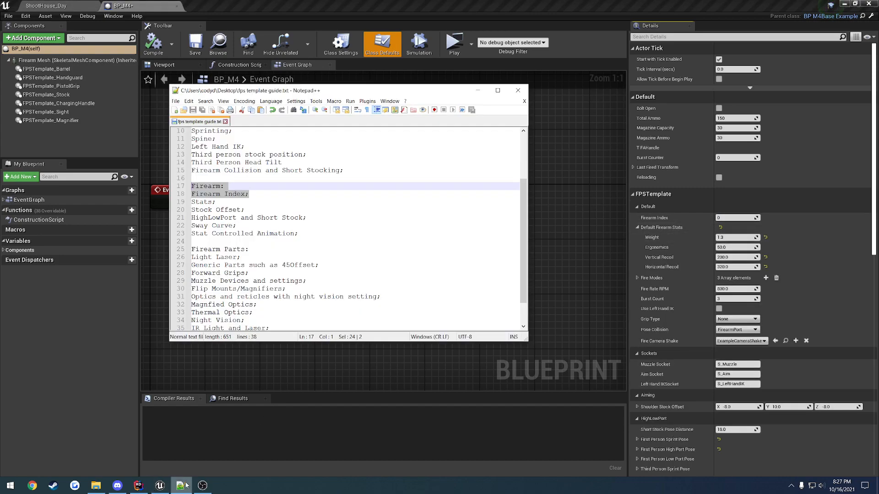
click(200, 202)
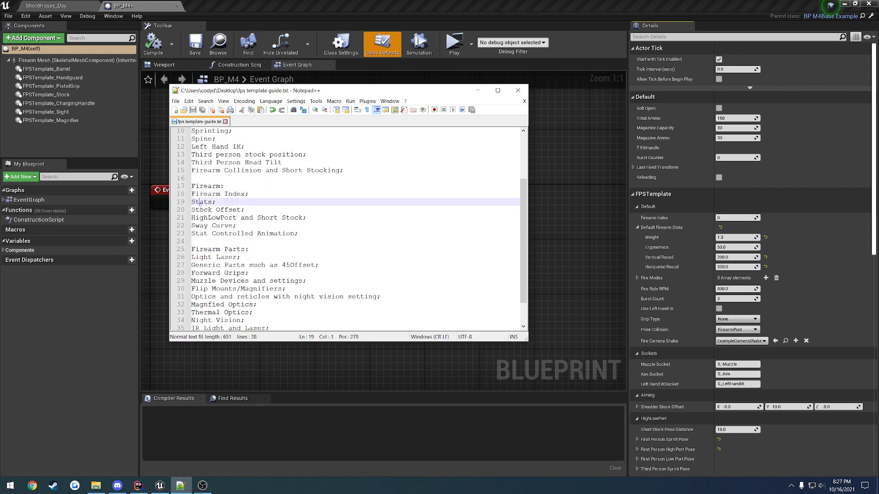
Set the Weight in BP_M4's default firearm stats to 5.0, and compile and save the blueprint.
click(656, 240)
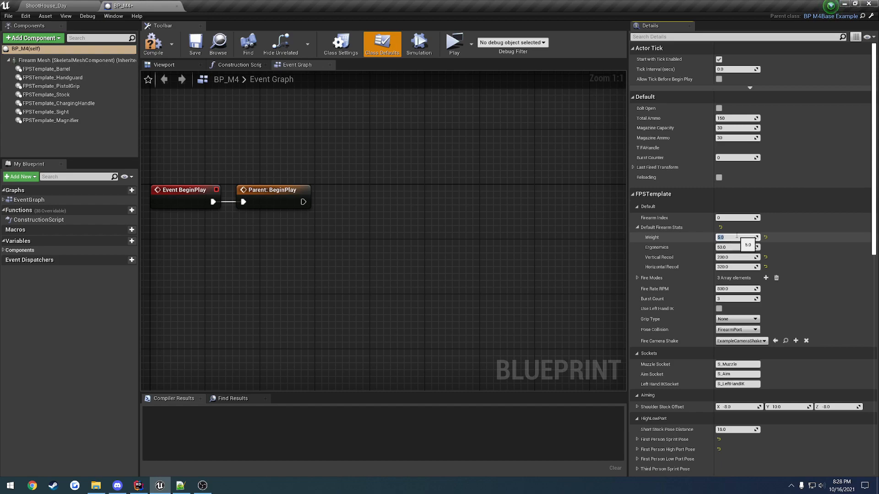
click(153, 44)
click(218, 44)
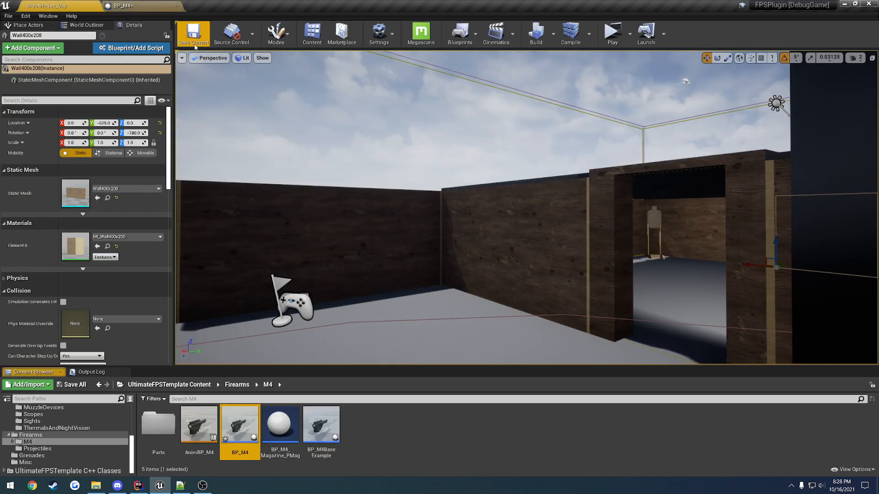
click(190, 35)
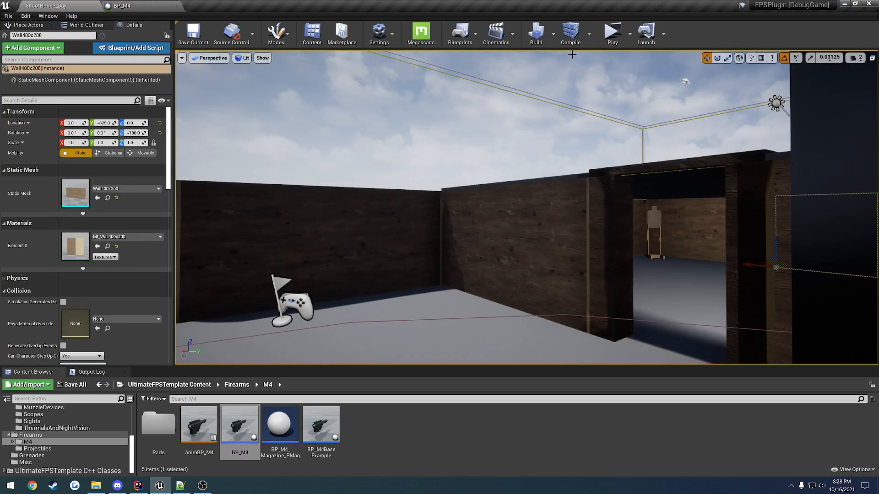
Play the ShootHouse_Day level in the selected viewport and repeatedly aim down the M4's sight to examine the heavier handling.
click(628, 34)
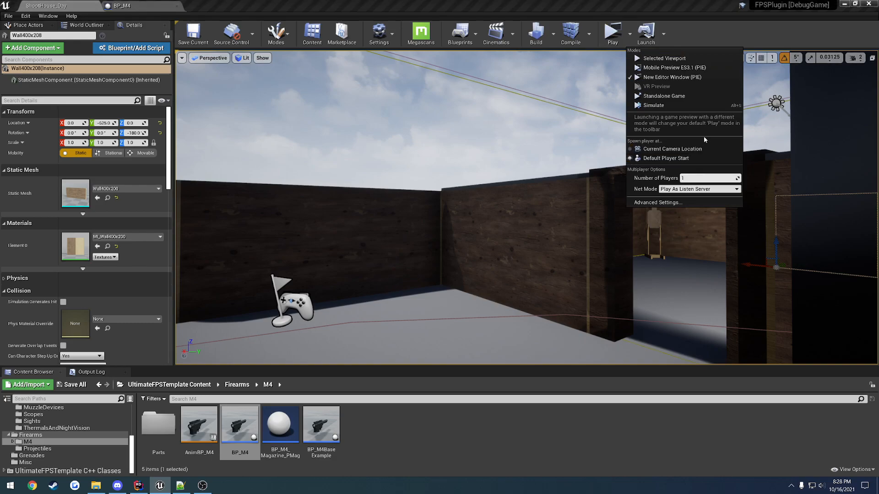
click(654, 58)
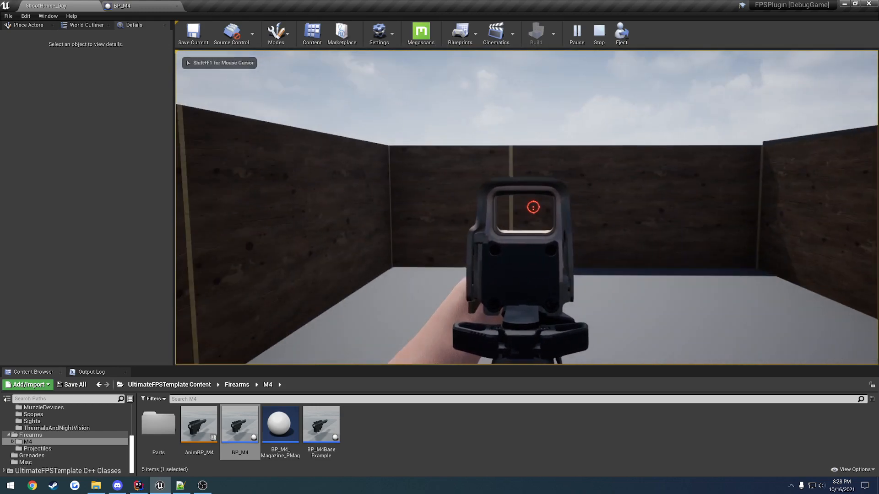
right_click(526, 207)
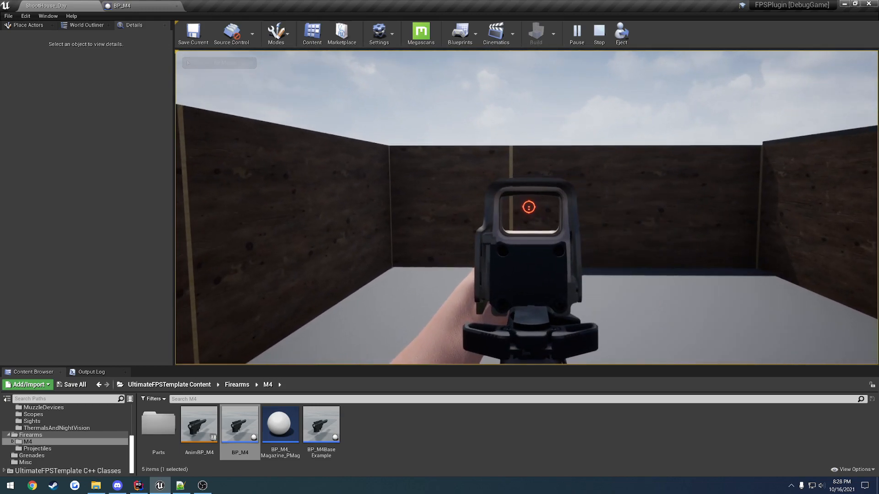
right_click(526, 207)
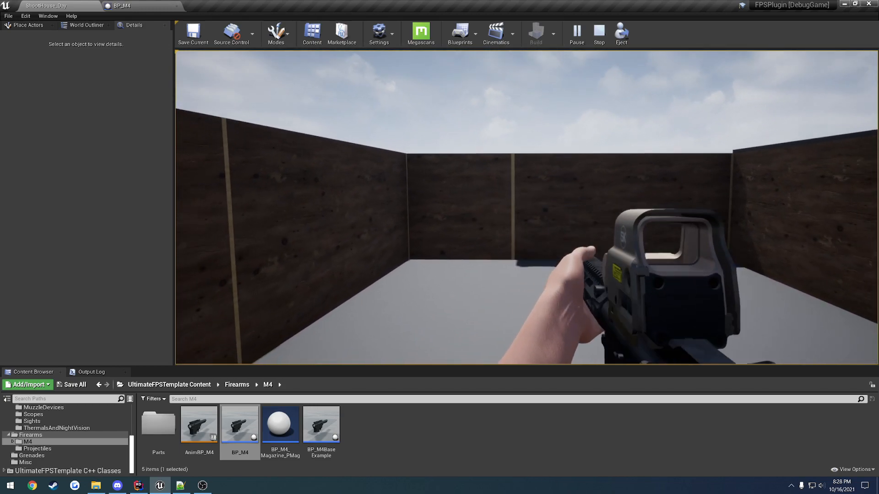
right_click(526, 208)
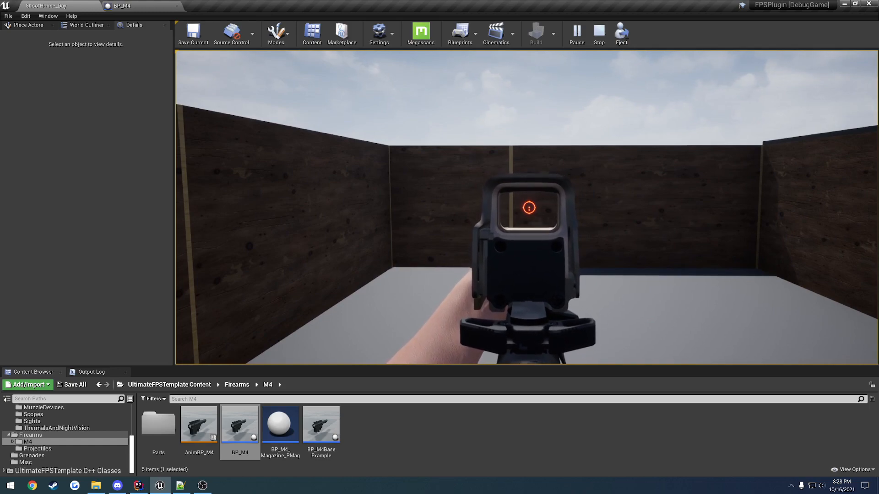
right_click(526, 207)
key(Escape)
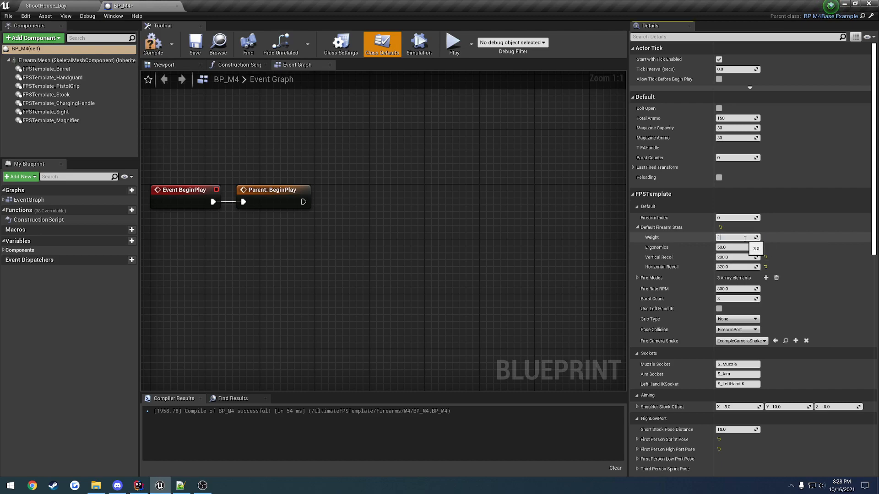
Set BP_M4's Weight to 1.3, and compile and save the blueprint.
key(ctrl+z)
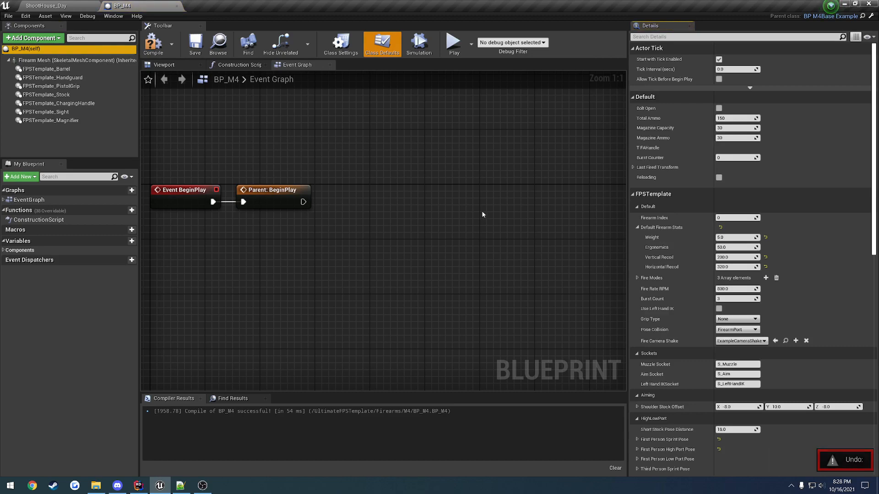
click(731, 237)
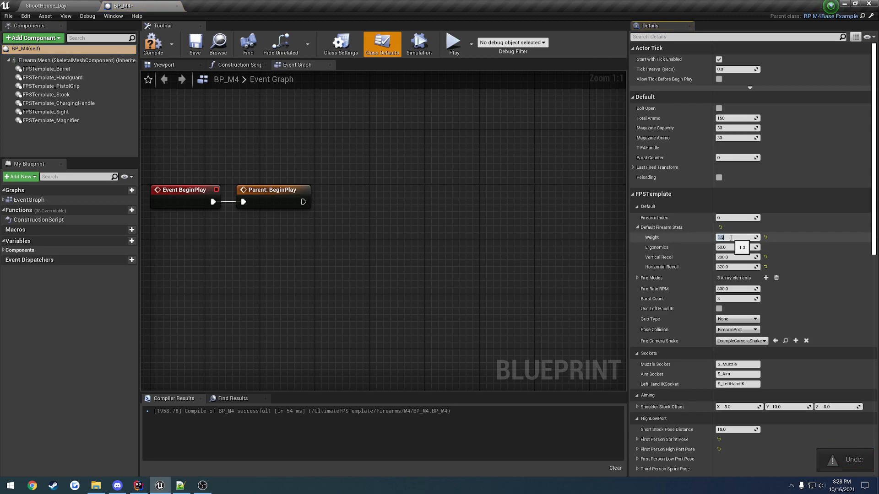
click(154, 43)
click(195, 43)
Play the ShootHouse_Day level again and toggle aiming to examine how the M4 handles at the lighter weight.
click(46, 6)
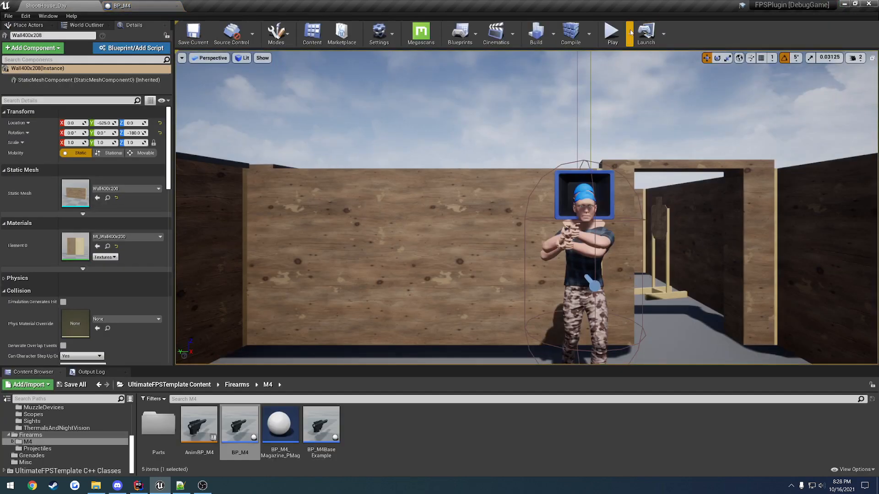
click(612, 33)
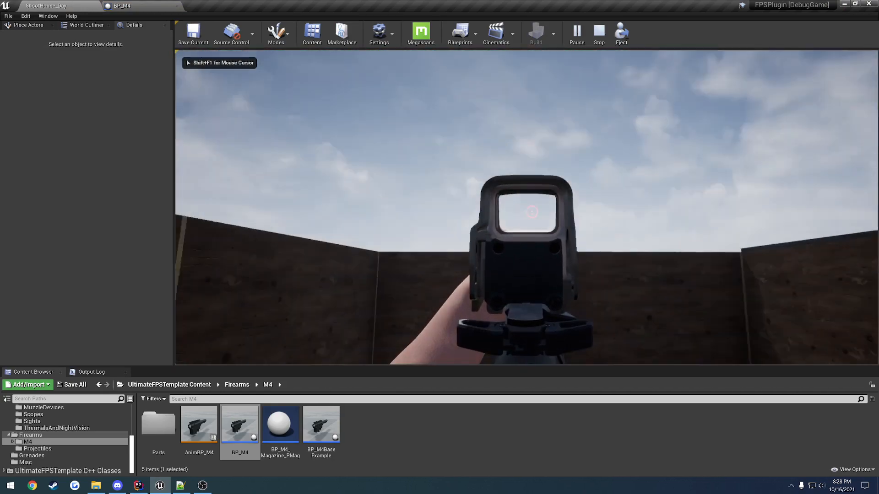
right_click(527, 208)
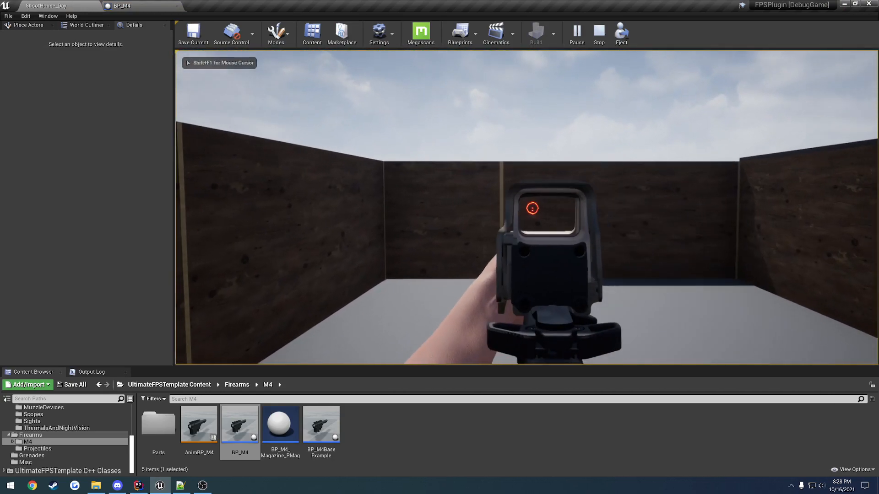
right_click(527, 208)
right_click(526, 207)
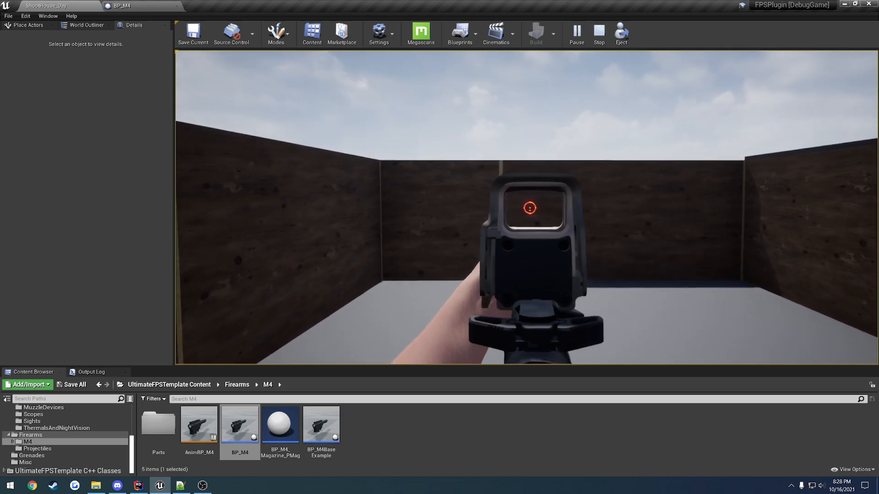
right_click(526, 208)
key(Escape)
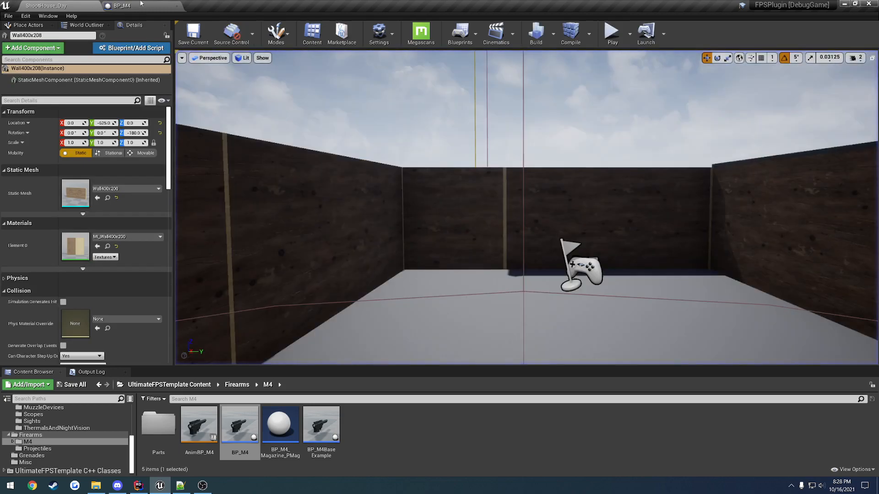
Set the Ergonomics stat of BP_M4 to 150.0, and compile and save the blueprint.
click(141, 3)
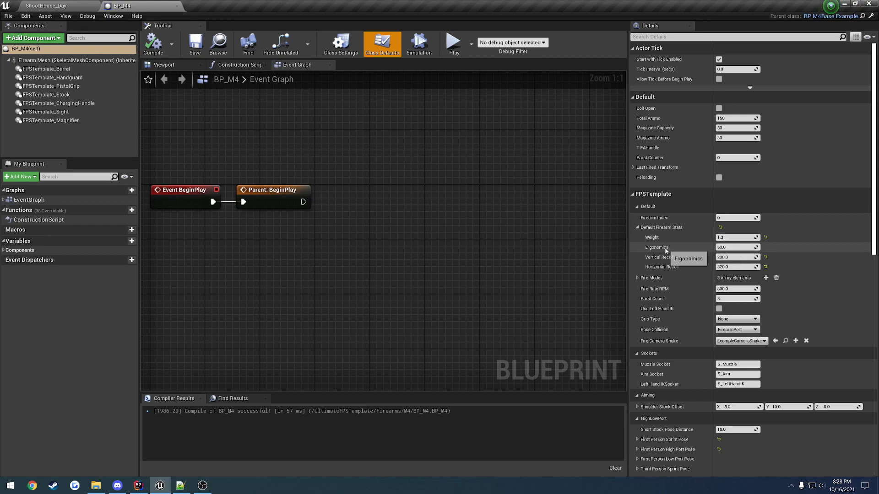
click(733, 248)
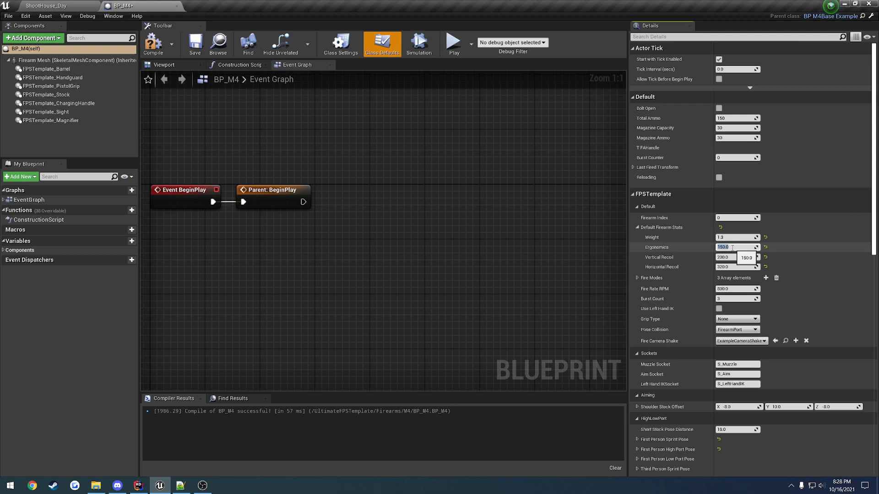
click(153, 45)
click(194, 44)
Play the ShootHouse_Day level and aim down the sight to examine the effect of the raised Ergonomics stat.
click(64, 6)
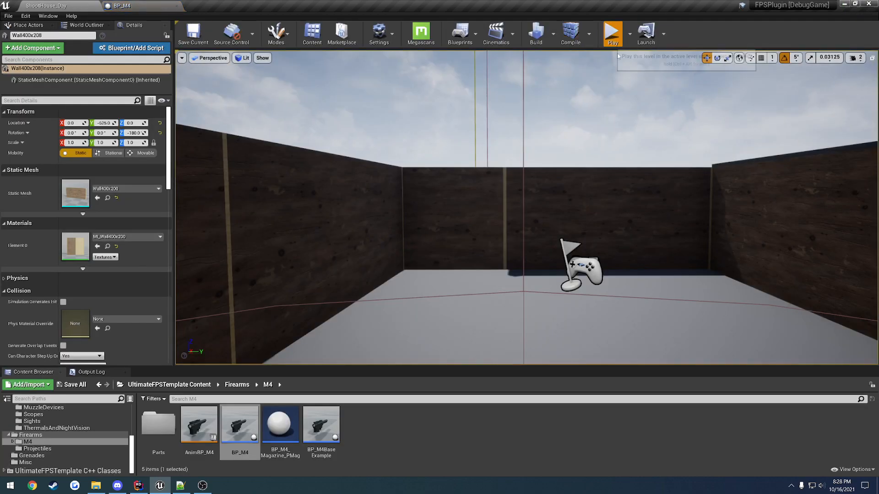
click(613, 36)
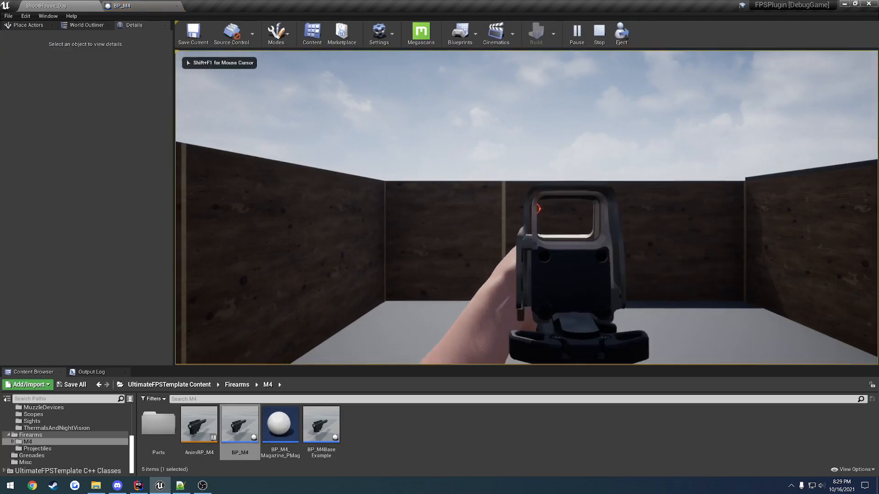
right_click(527, 208)
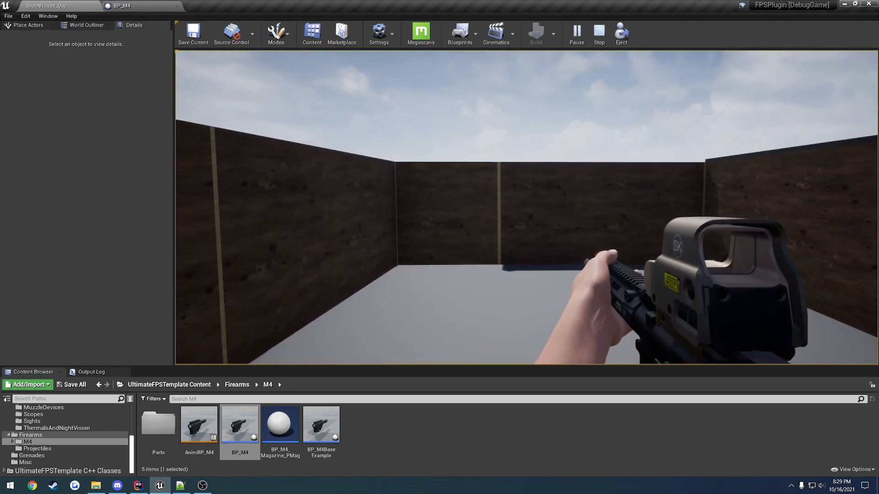
key(Escape)
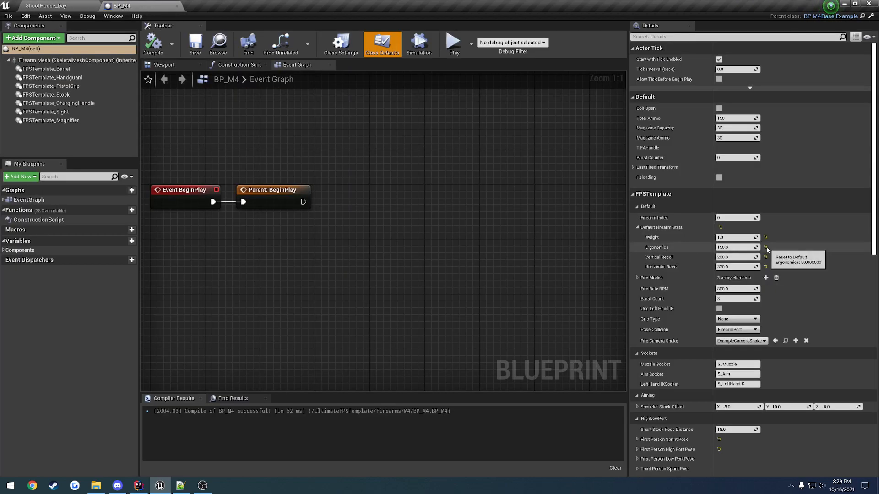
Reset BP_M4's Ergonomics stat to its default, compile the blueprint, and glance at the template guide.
click(765, 247)
click(152, 43)
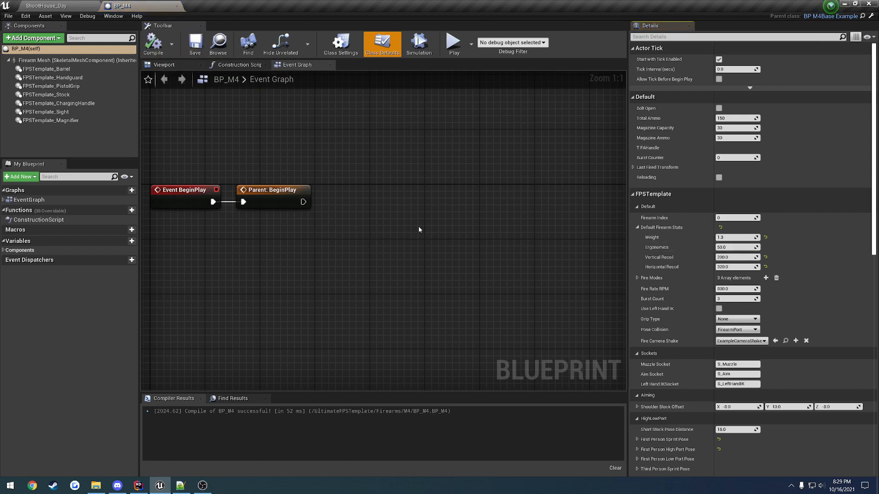
click(181, 485)
click(591, 244)
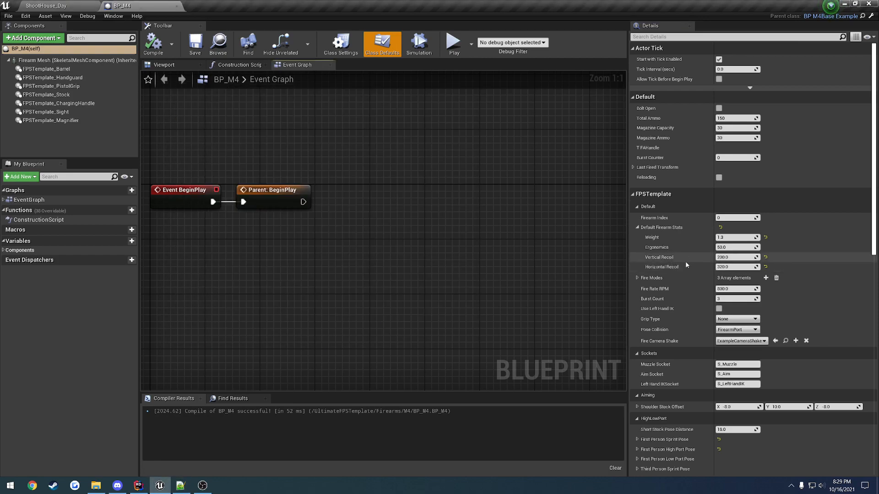
Play the ShootHouse_Day level and fire a series of aimed M4 shots at the wall to examine the original recoil.
click(60, 6)
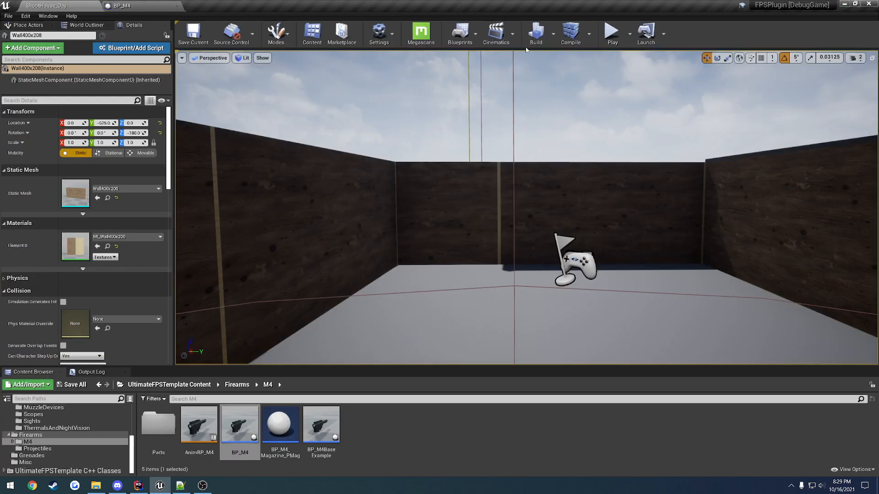
click(613, 38)
right_click(526, 208)
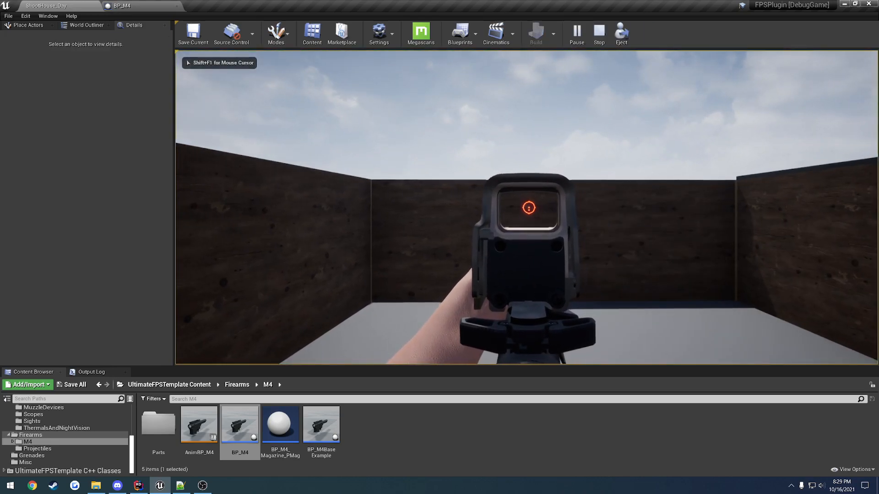
click(526, 208)
click(526, 208)
click(526, 208)
click(526, 208)
click(526, 208)
click(526, 208)
click(526, 208)
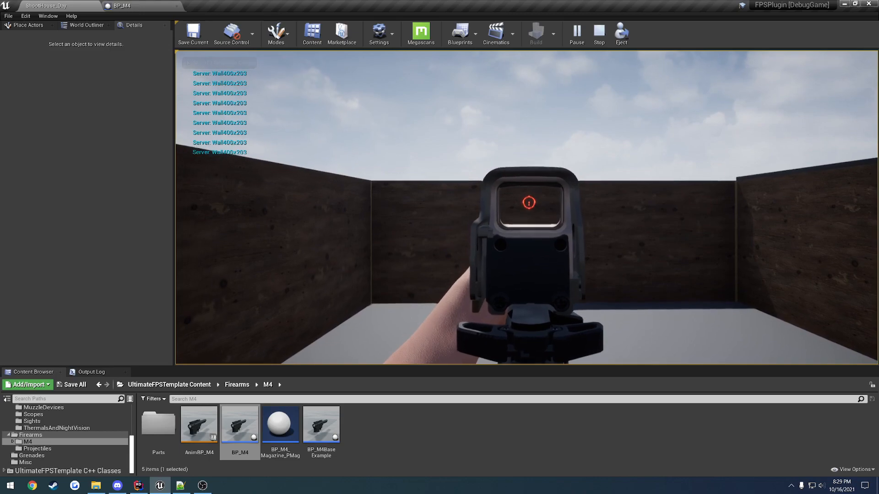
key(Escape)
Set BP_M4's Vertical Recoil to 800.0 and Horizontal Recoil to 1500.0, and compile and save the blueprint.
click(160, 6)
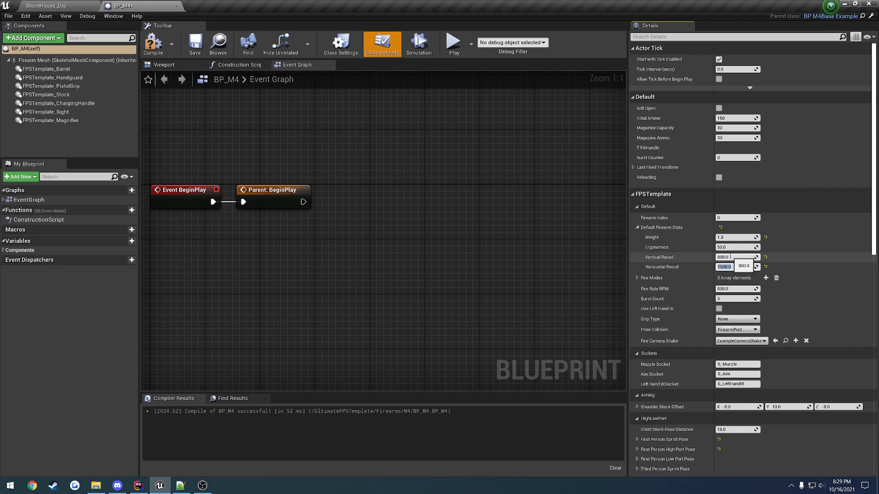
click(154, 43)
key(ctrl+s)
Play the level, fire aimed shots to examine the increased recoil, and return to BP_M4's firearm stats.
click(75, 6)
click(612, 37)
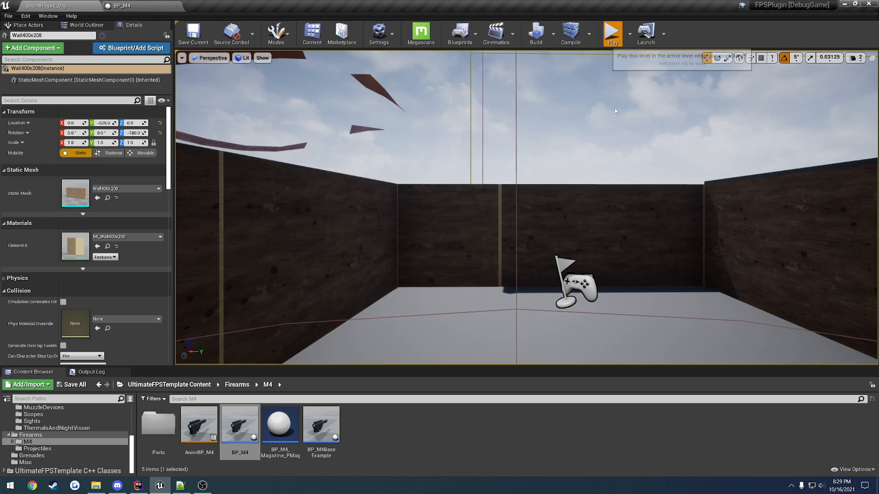
right_click(615, 111)
click(615, 111)
click(615, 111)
click(615, 111)
click(615, 111)
click(615, 111)
click(615, 111)
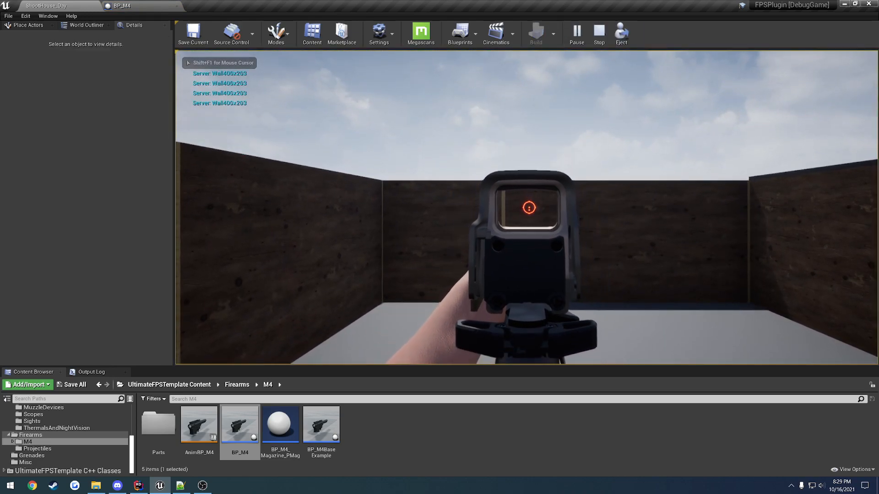
key(Escape)
click(121, 6)
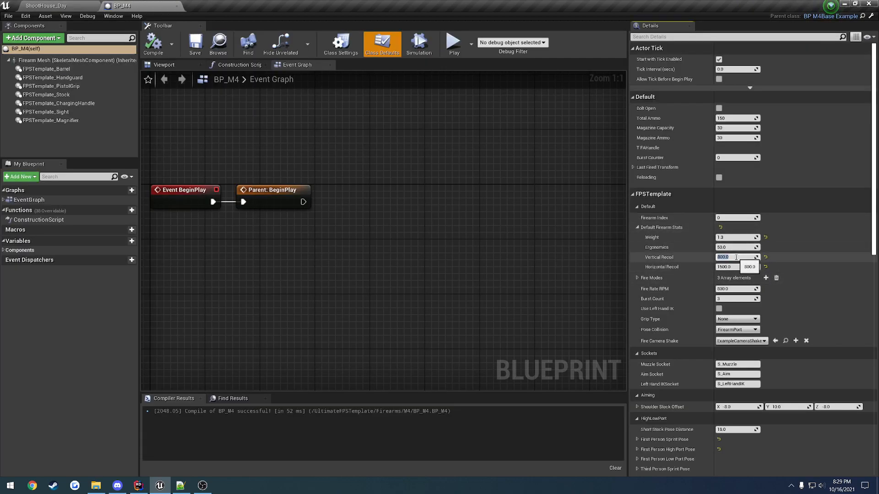
Undo the recoil changes and the Ergonomics reset on BP_M4, and examine its Fire Modes array and the available mode options.
key(ctrl+z)
key(ctrl+z)
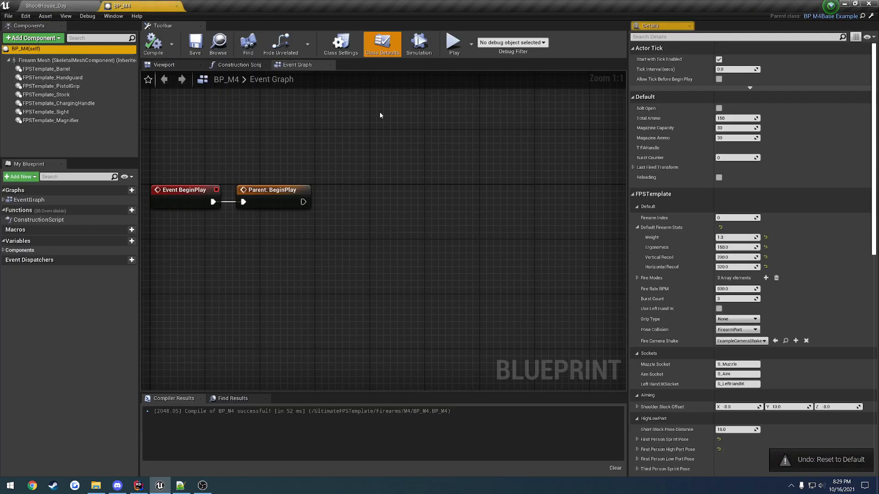
click(637, 278)
click(731, 311)
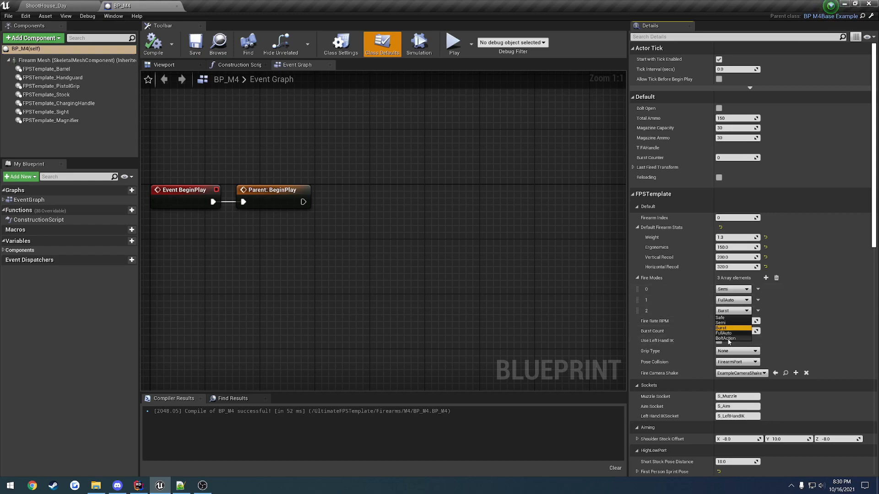
click(637, 278)
click(638, 279)
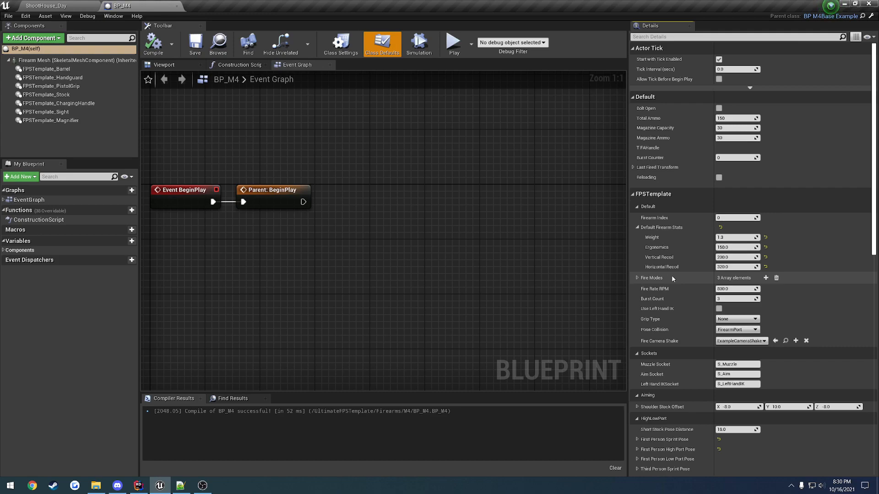
click(637, 278)
click(637, 277)
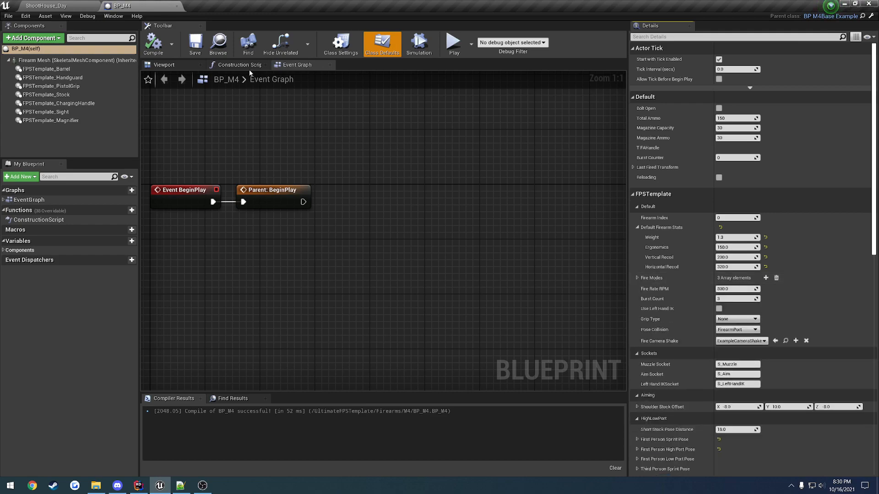
Open BP_M4BaseExample, examine the Switch on EFirearmFireMode logic after Event Fire in the Event Graph, and close the blueprint.
click(59, 6)
double_click(321, 430)
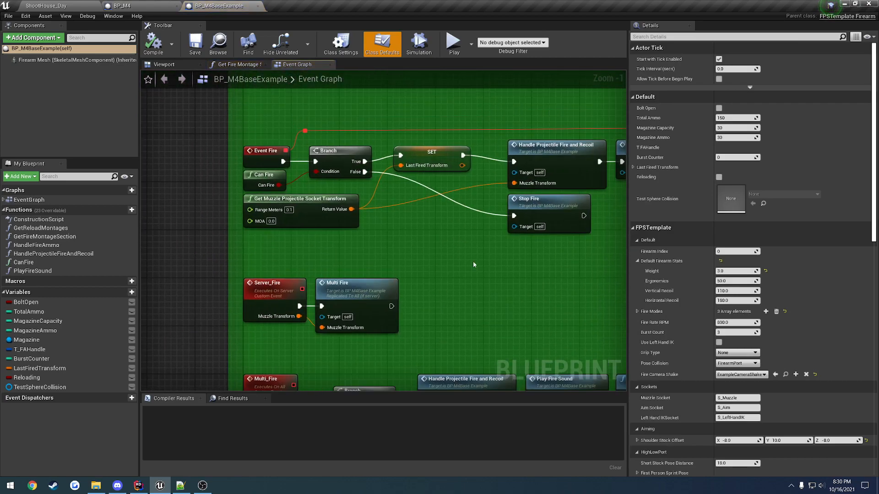
right_drag(473, 265, 338, 279)
click(300, 191)
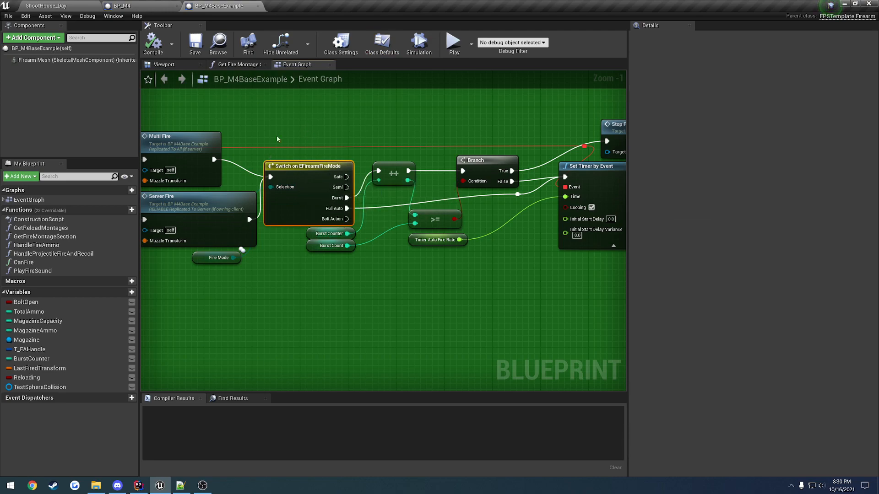
click(257, 6)
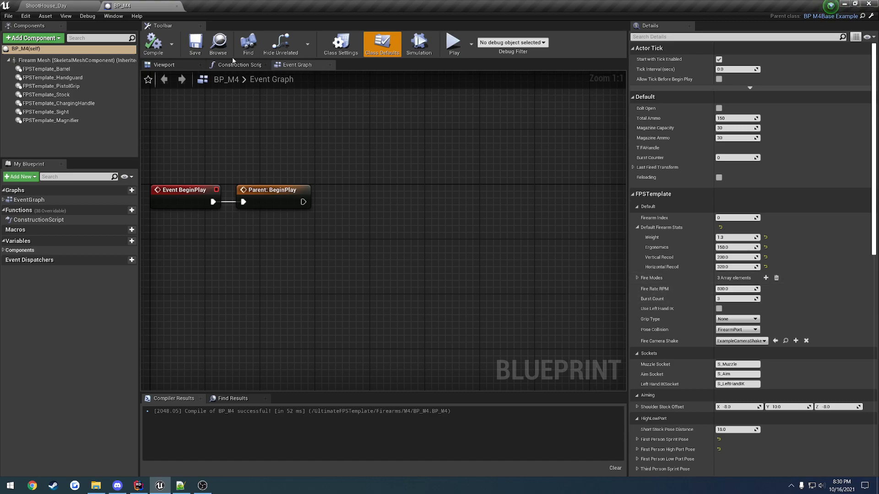
click(68, 5)
double_click(321, 425)
right_drag(531, 261, 572, 300)
right_drag(284, 287, 222, 274)
right_drag(618, 315, 159, 306)
right_click(258, 8)
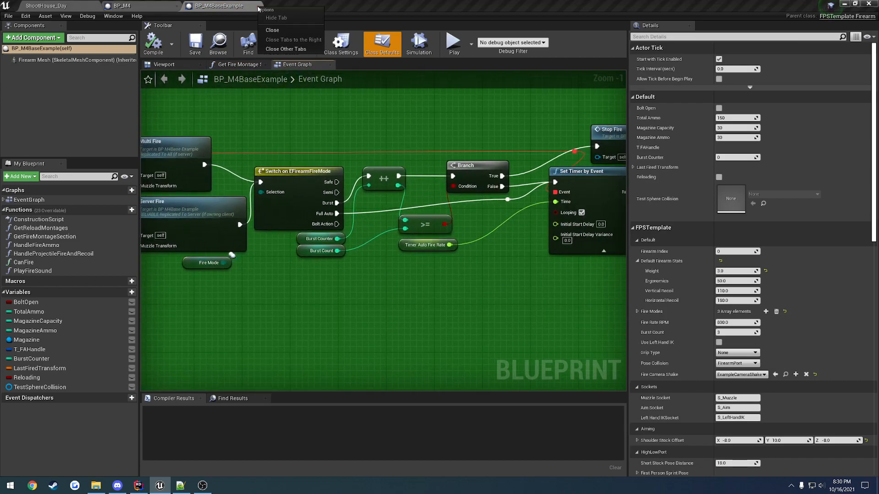
click(257, 7)
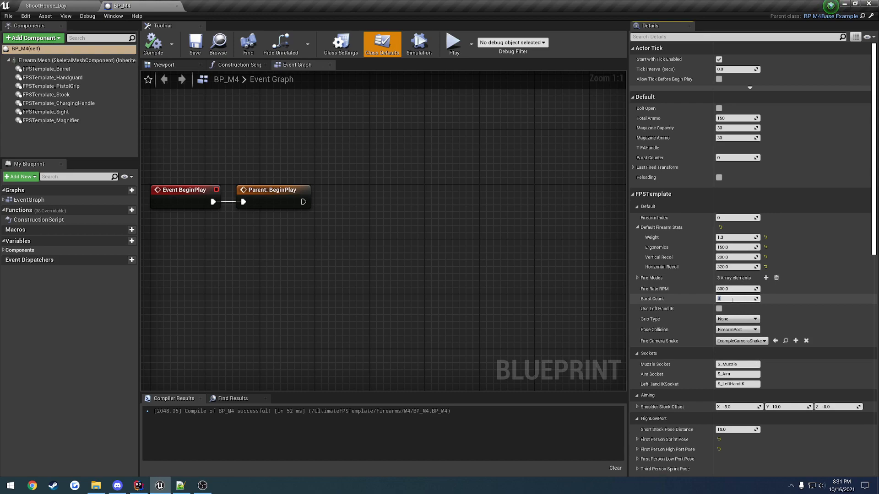
Set BP_M4's Burst Count to 5, compile and save the blueprint, and play the level briefly to test firing.
click(153, 44)
click(195, 44)
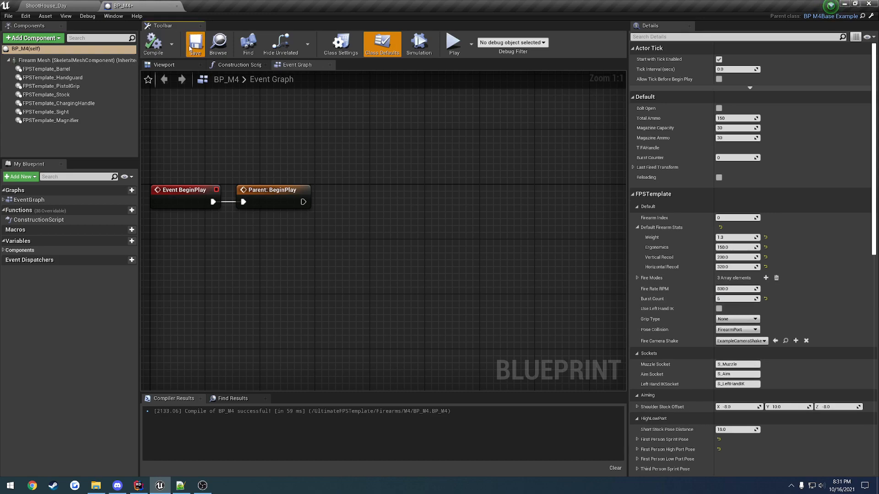
click(83, 5)
click(612, 36)
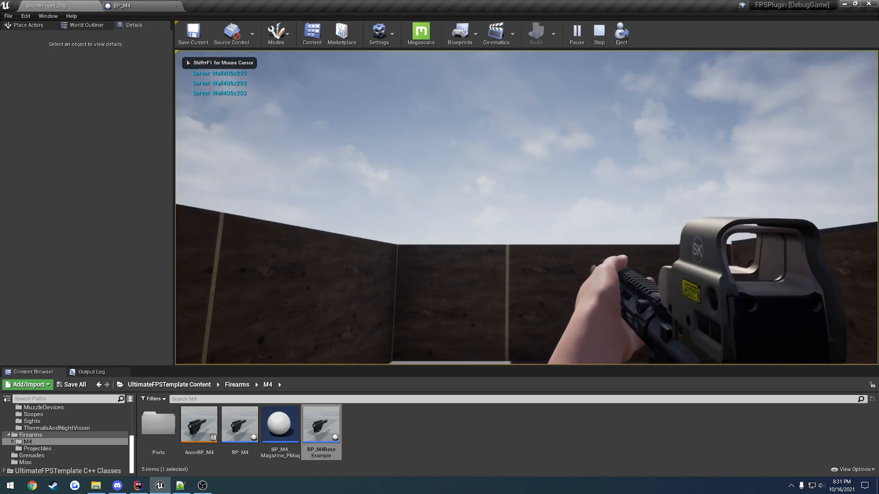
key(Escape)
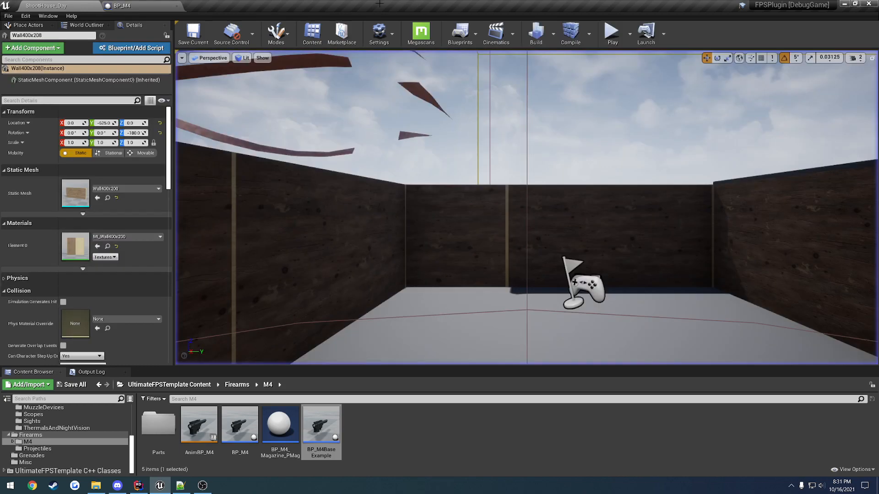
Return to BP_M4, reset its Burst Count to the default, and compile the blueprint.
click(122, 6)
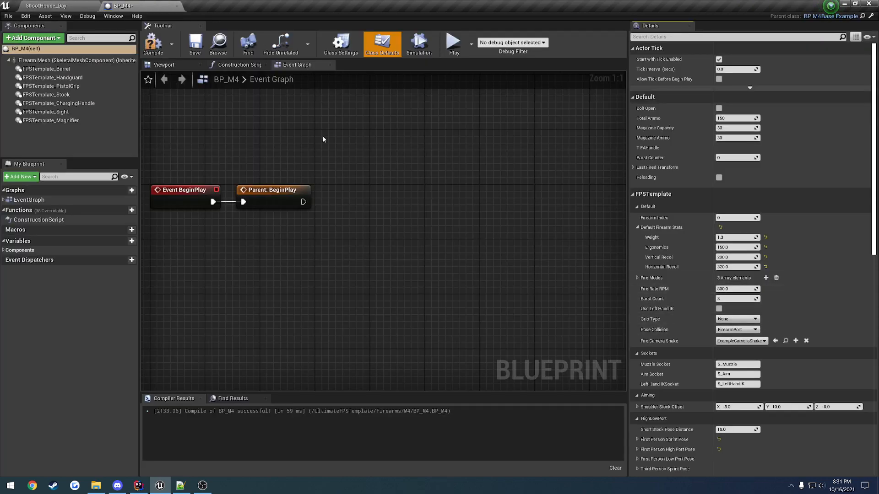
click(765, 298)
click(153, 43)
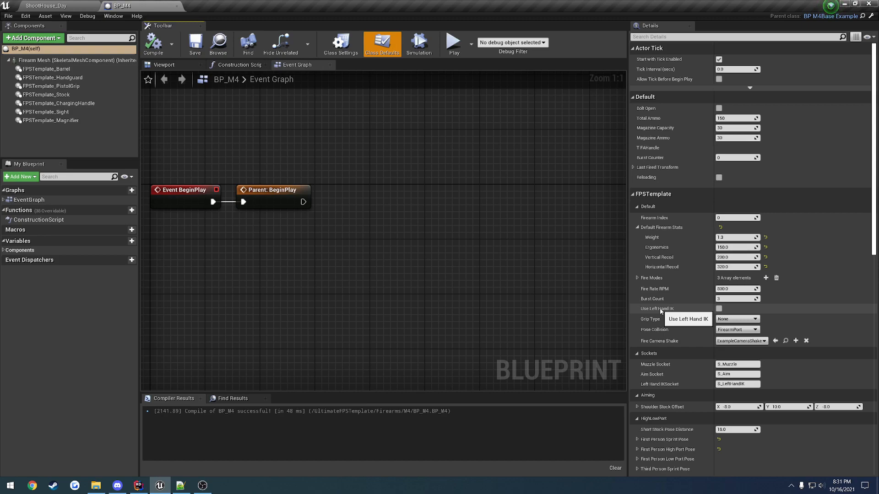
Enable Use Left Hand IK on BP_M4, compile the blueprint, and start playing the ShootHouse_Day level.
click(719, 309)
click(153, 42)
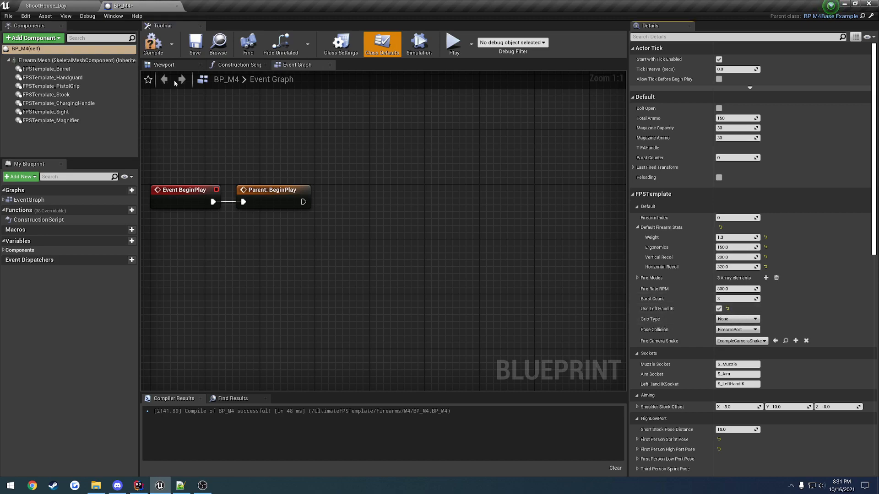
click(58, 4)
click(612, 32)
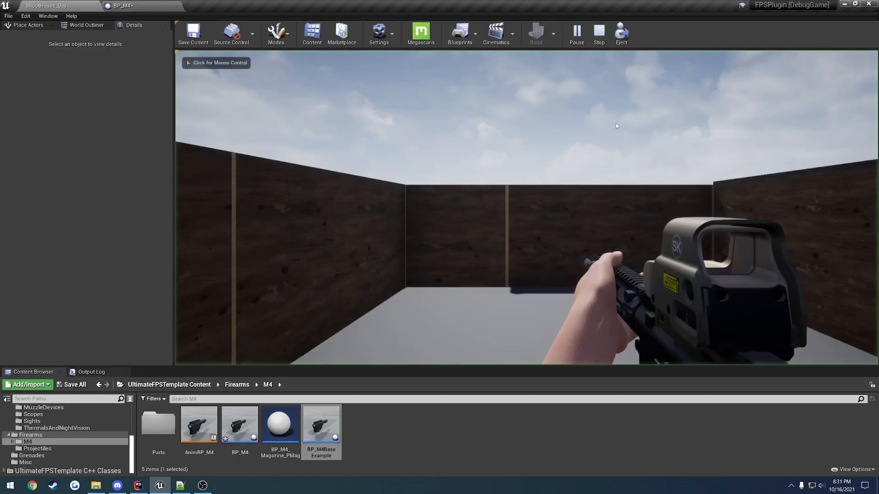
Attach a foregrip to the underside of the M4's handguard in the in-game attachment view.
key(m)
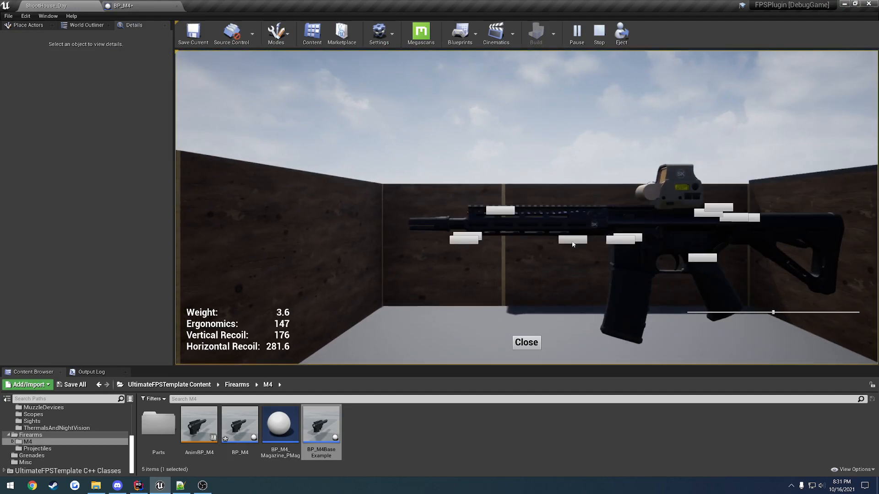
click(572, 241)
click(575, 292)
click(526, 343)
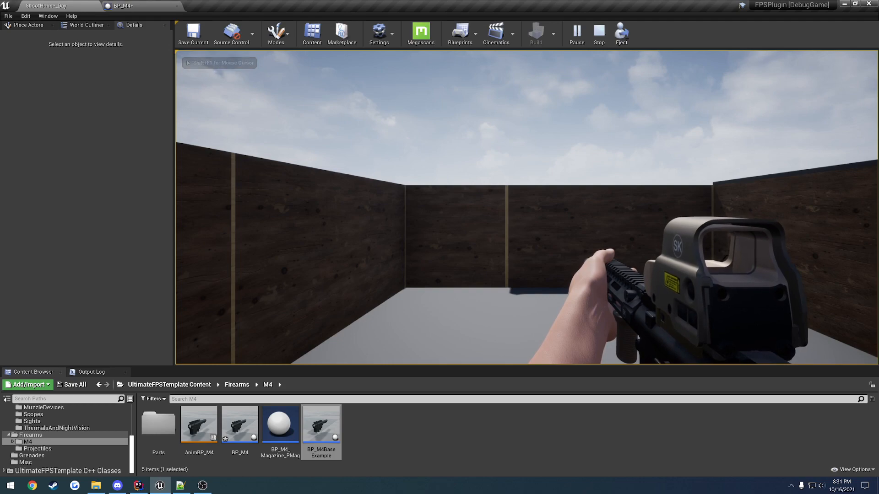
Examine the M4 with the foregrip in the attachment view and in hand, and stop playing to return to BP_M4.
key(m)
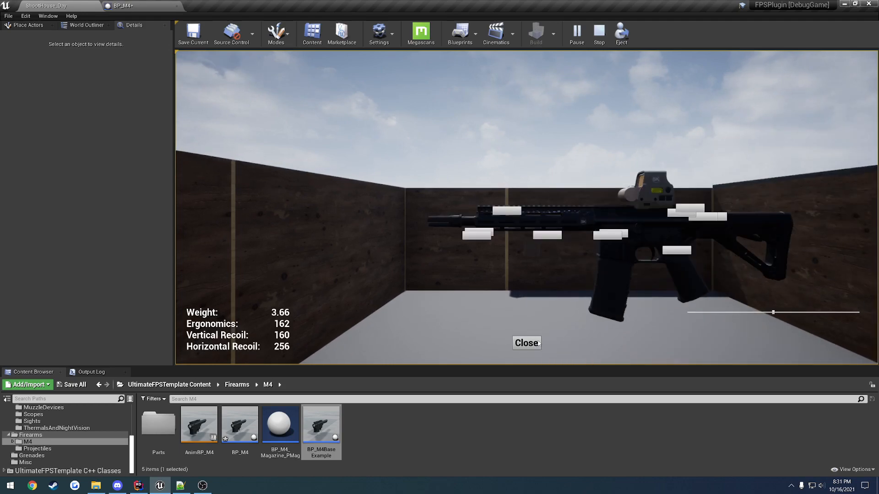
click(538, 343)
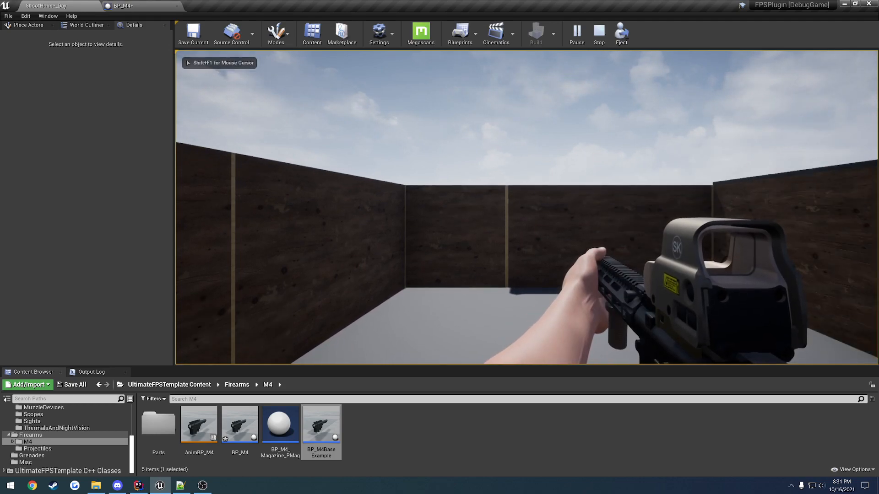
key(m)
drag(538, 250, 557, 268)
click(533, 343)
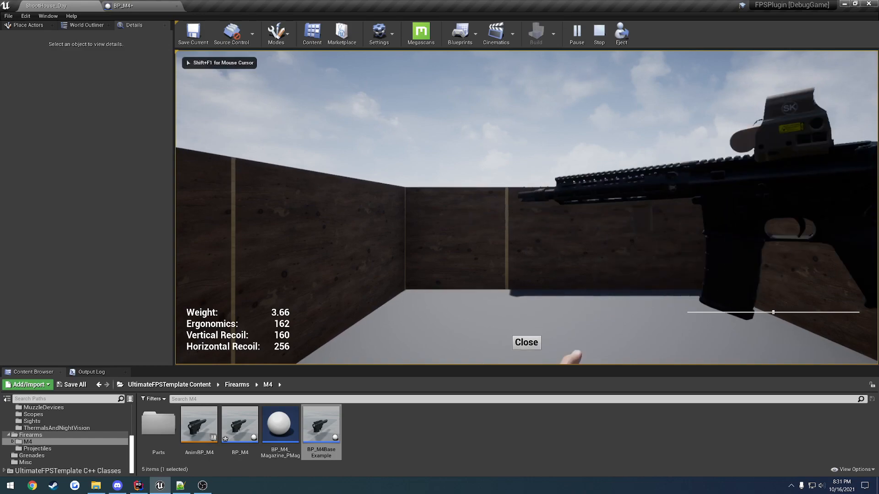
key(Escape)
click(146, 4)
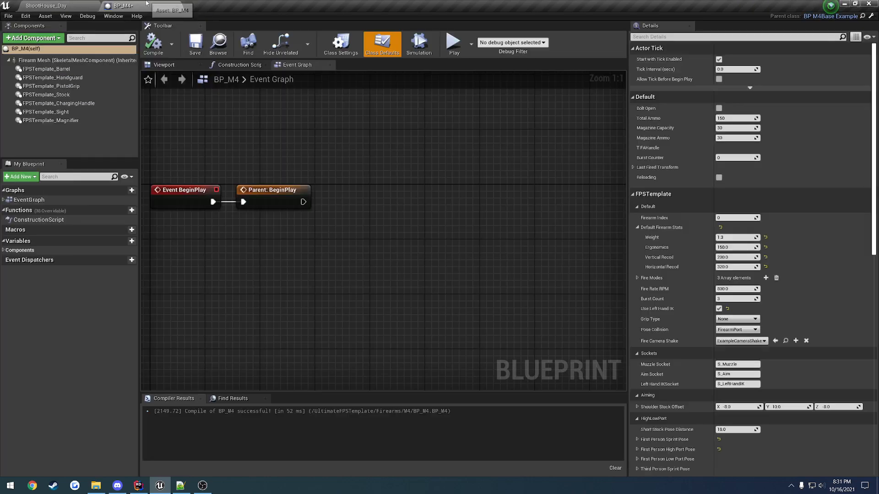
Disable Use Left Hand IK on BP_M4, and compile and save the blueprint.
click(718, 309)
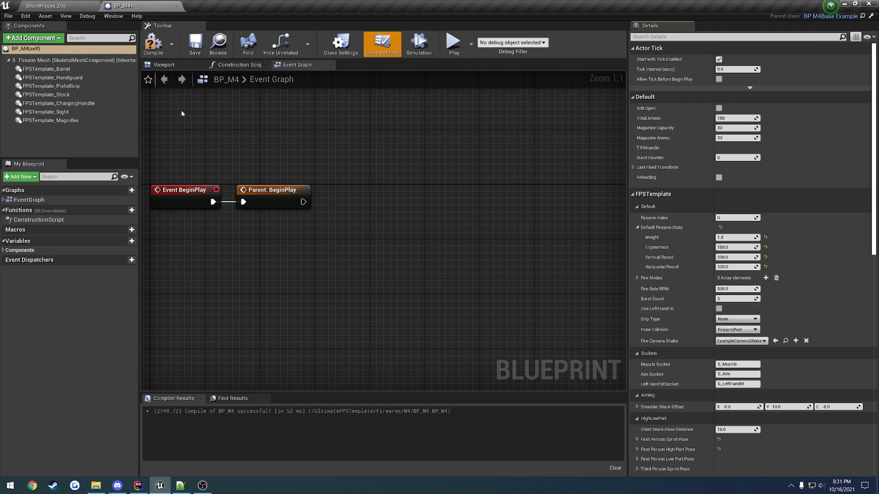
click(153, 43)
click(195, 42)
Examine BP_M4's Grip Type and Pose Collision settings, including the collision channels offered for Pose Collision.
scroll(682, 317, down, 1)
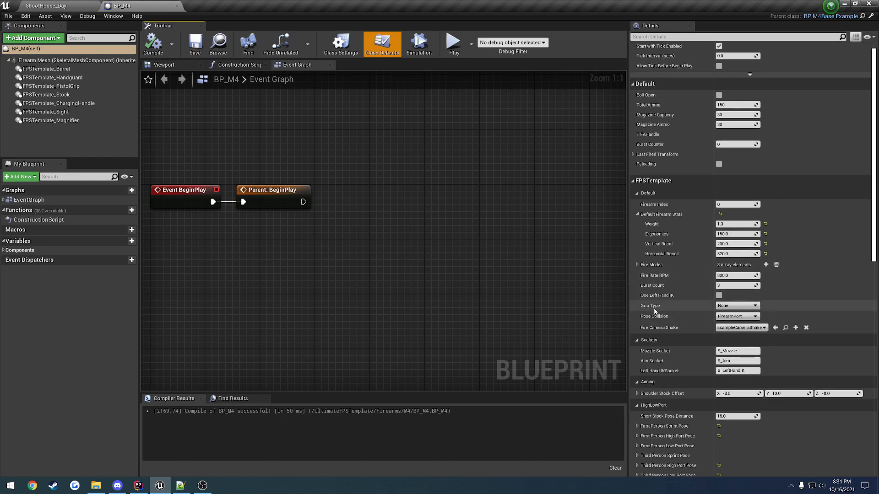
scroll(669, 307, down, 2)
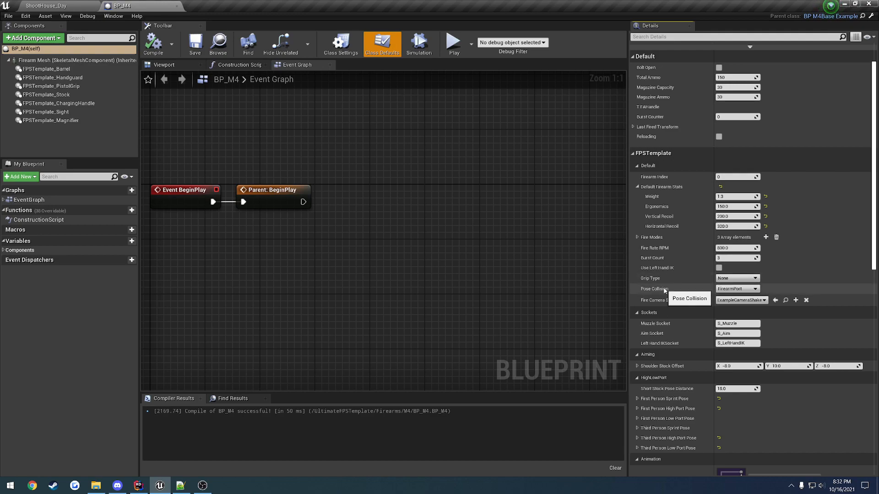
click(723, 289)
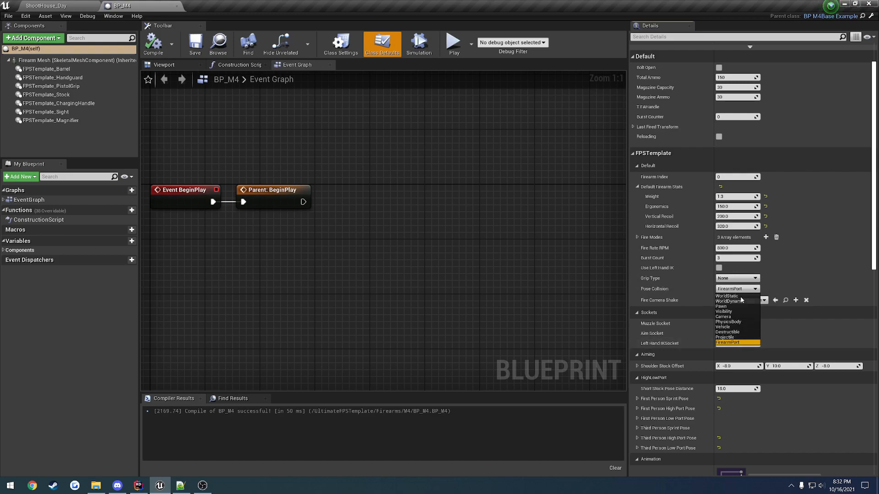
click(745, 291)
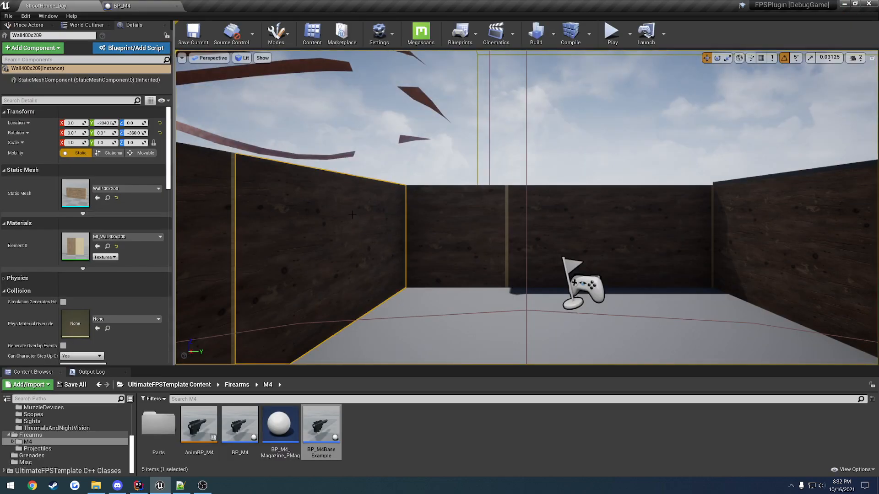
For Wall400x209's StaticMeshComponent, set Collision Presets to Custom and the FirearmPort trace response to Ignore.
scroll(527, 206, up, 3)
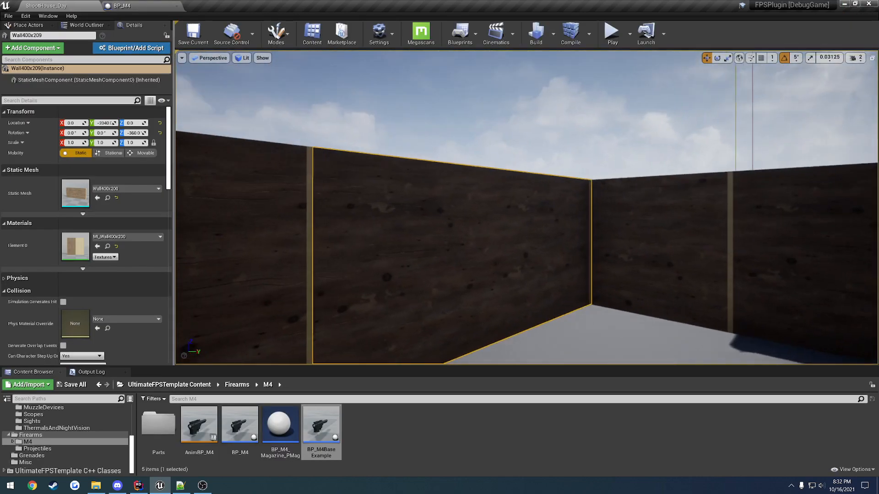
scroll(526, 206, up, 2)
scroll(111, 242, down, 5)
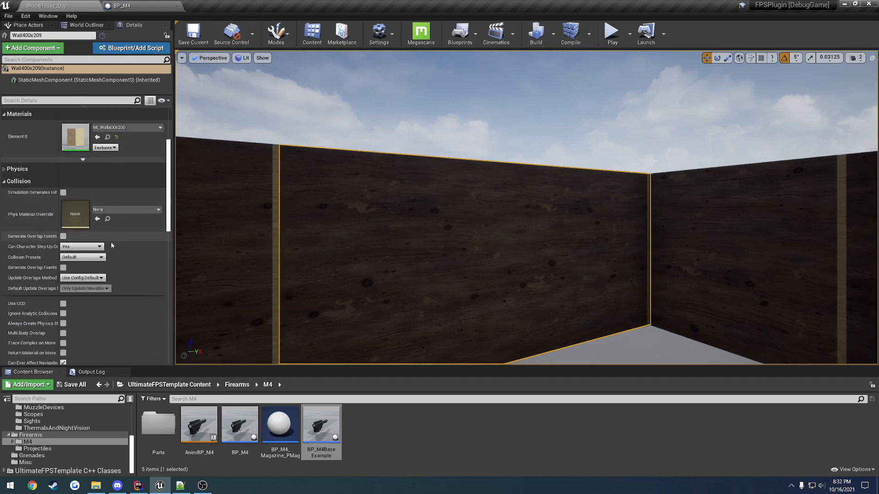
scroll(82, 273, down, 4)
scroll(87, 284, up, 3)
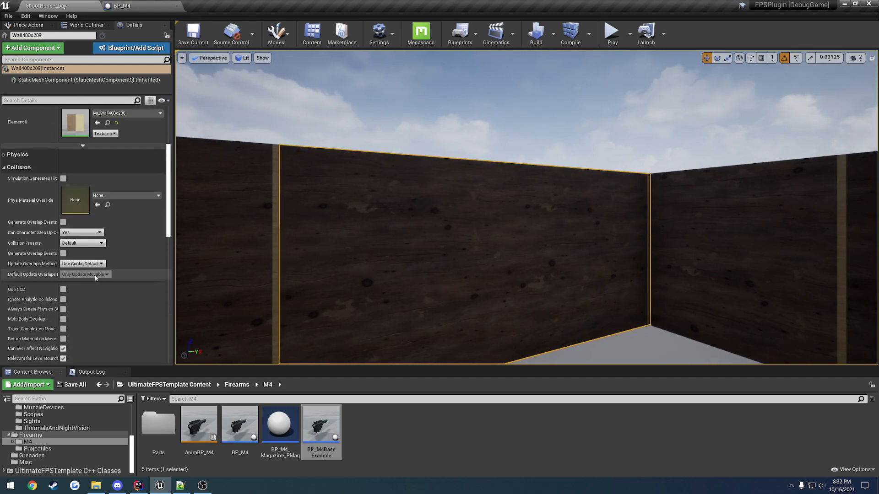
scroll(96, 279, up, 6)
click(89, 80)
scroll(95, 271, down, 4)
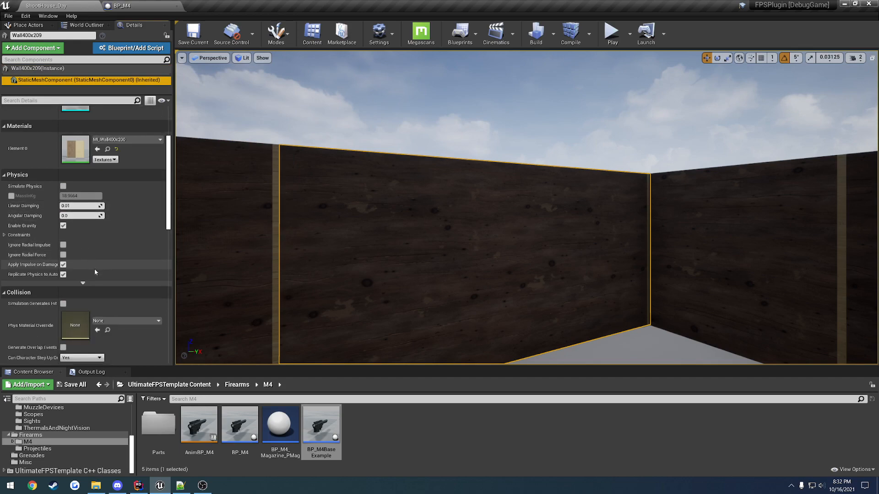
scroll(94, 271, down, 4)
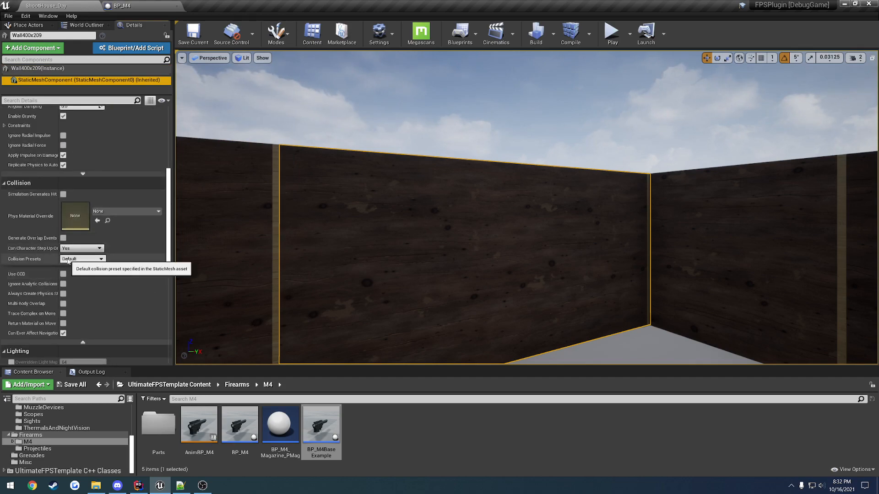
click(68, 259)
click(80, 273)
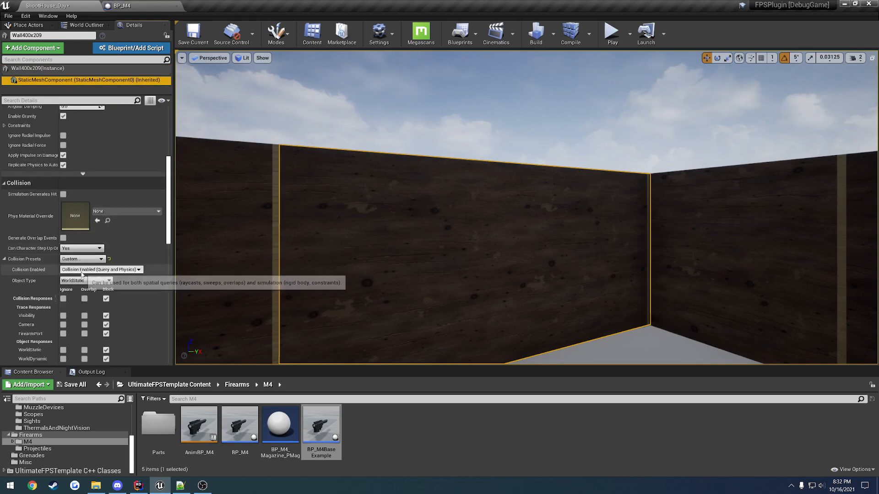
scroll(94, 273, down, 3)
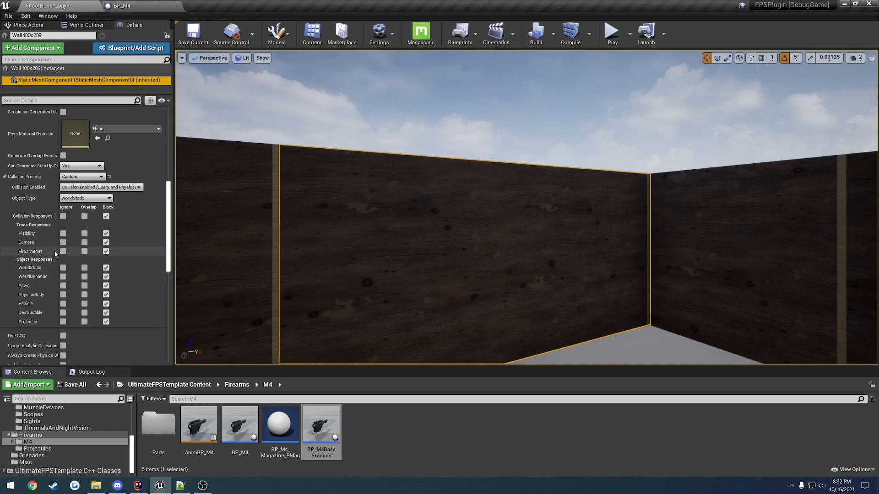
right_drag(385, 230, 346, 238)
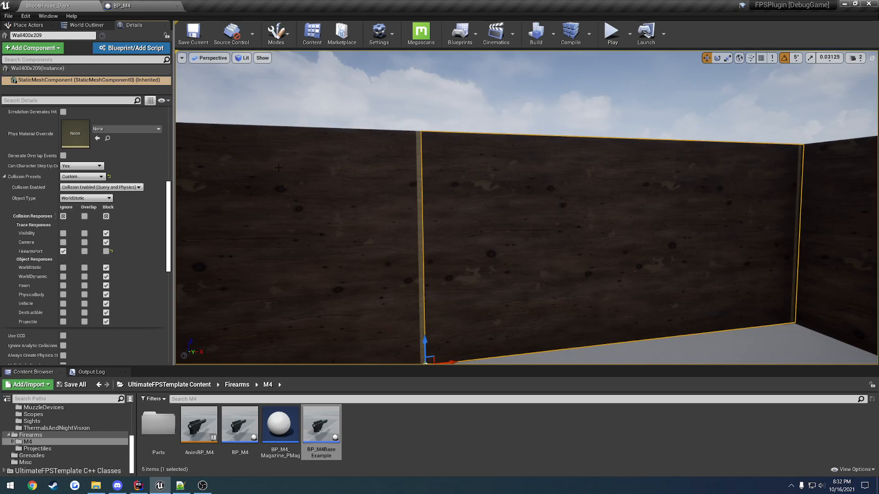
Play the level and walk the M4 up against the modified wall and its neighbour to compare pose collision, and stop playing.
click(612, 33)
key(w)
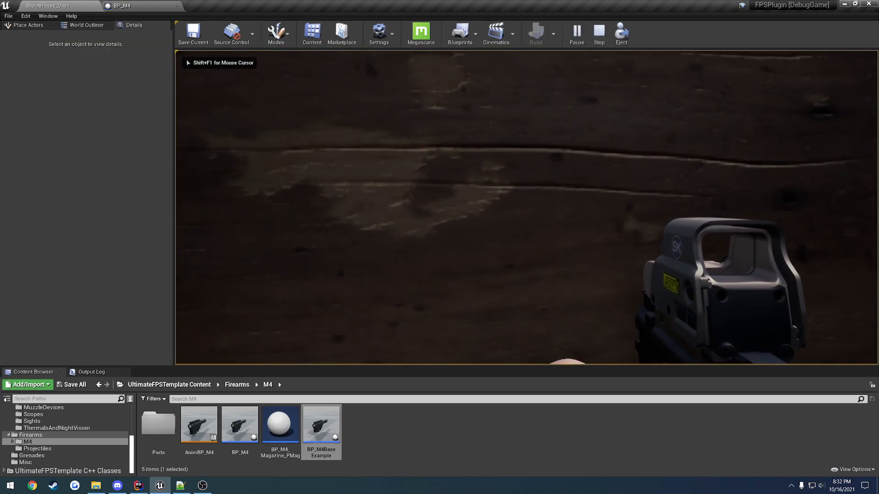
key(a)
key(w)
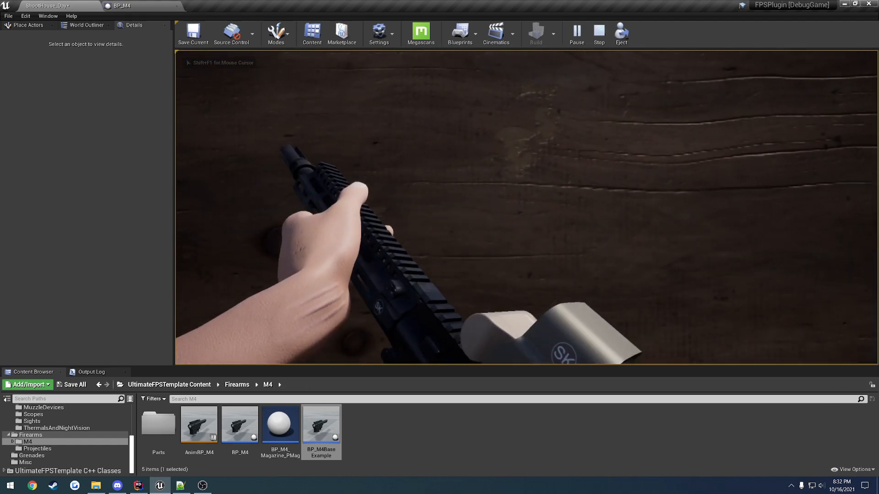
key(s)
key(w)
key(s)
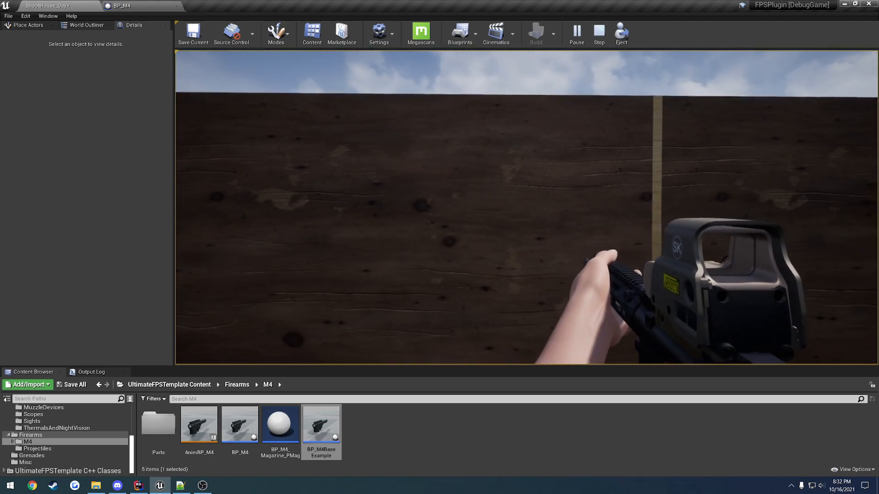
key(Escape)
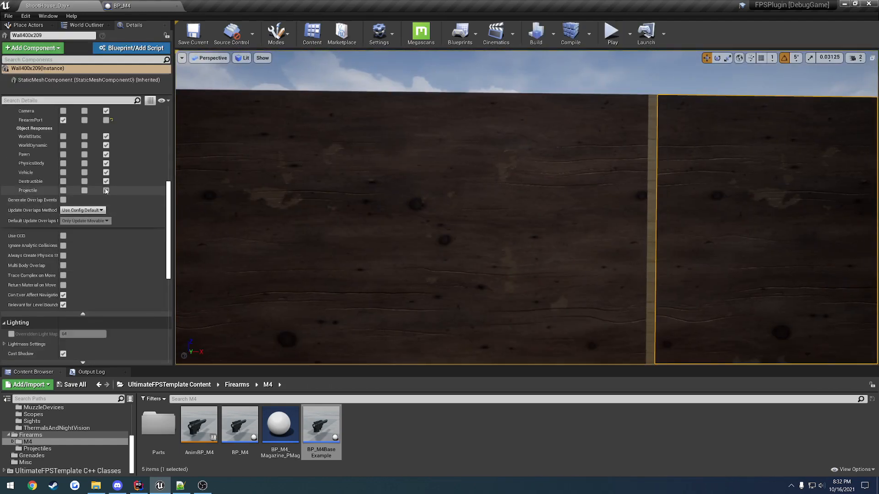
Restore Wall400x209's FirearmPort trace response to Block, save the level, and return to BP_M4.
scroll(137, 181, up, 1)
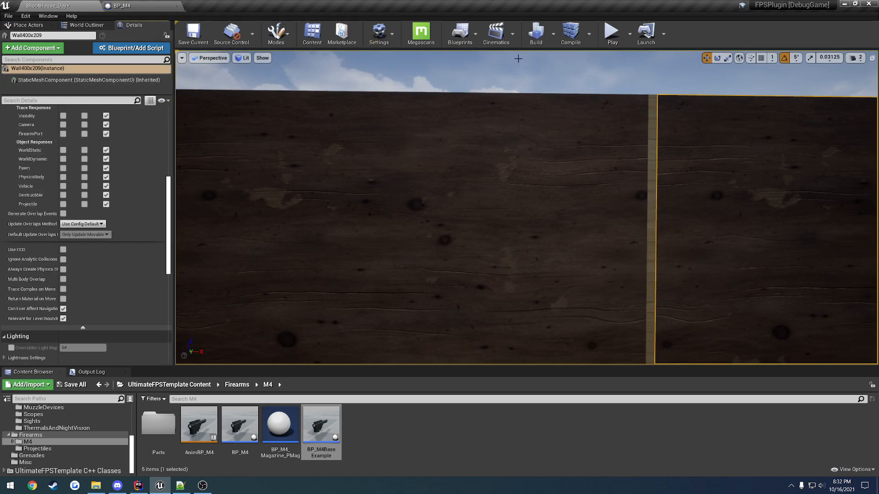
click(8, 16)
click(129, 6)
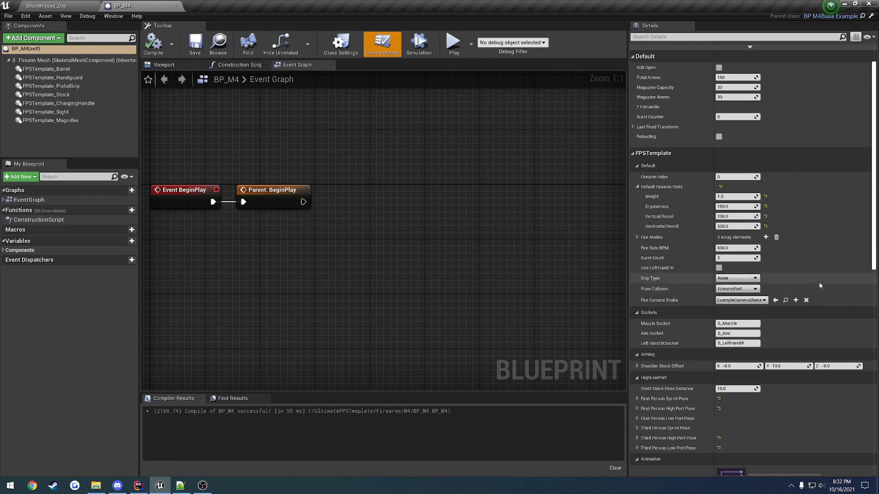
Examine BP_M4's Fire Camera Shake setting, and play the level firing the M4 through its sight to observe the shake.
scroll(819, 285, down, 2)
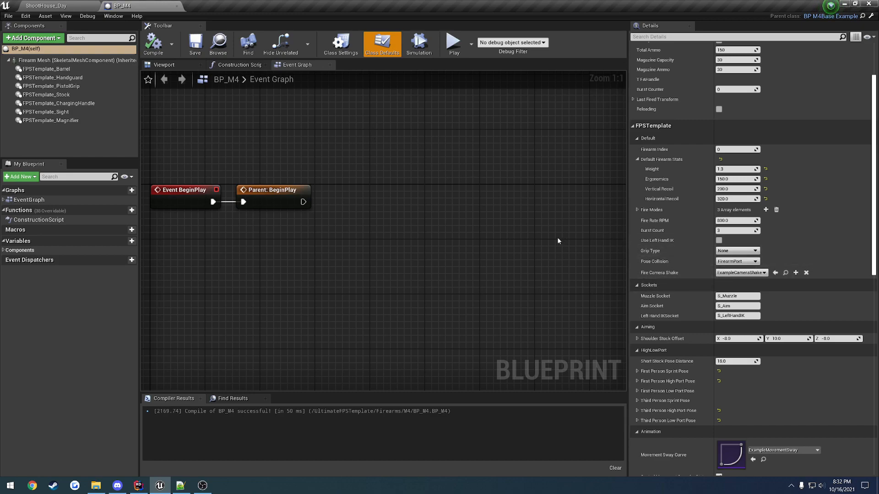
click(68, 6)
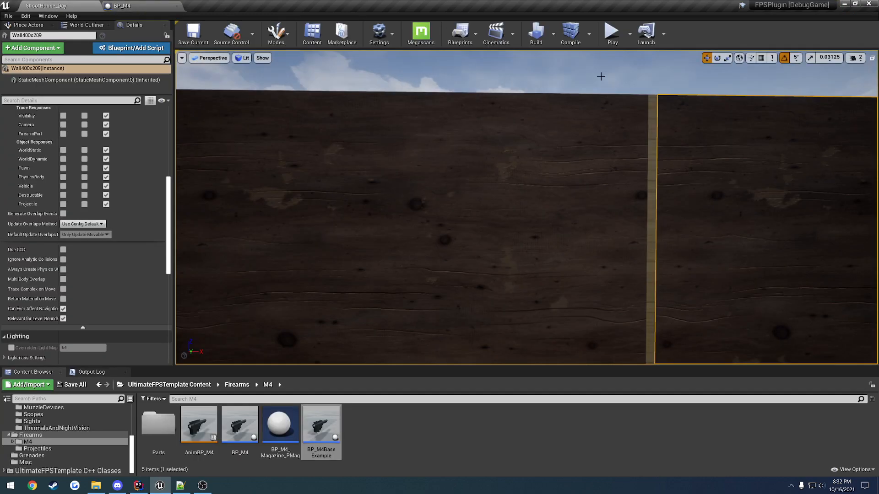
click(612, 39)
click(527, 208)
click(527, 208)
click(527, 208)
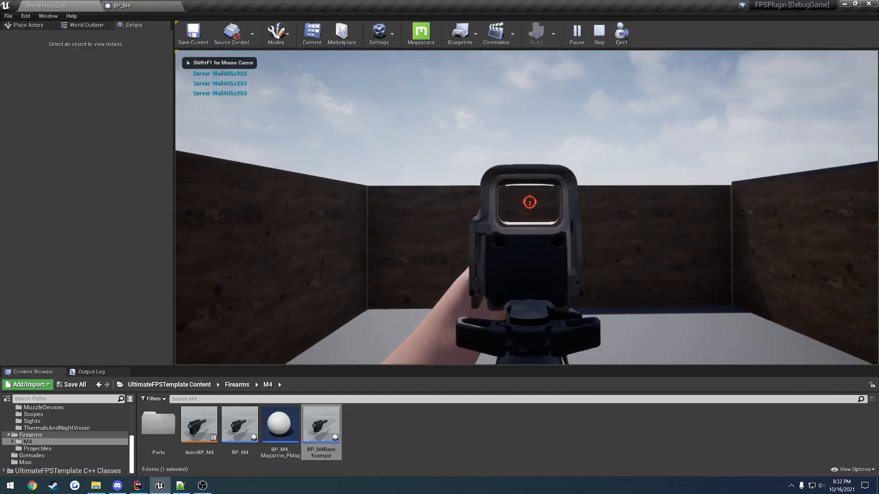
click(526, 208)
click(526, 208)
click(526, 209)
right_click(527, 208)
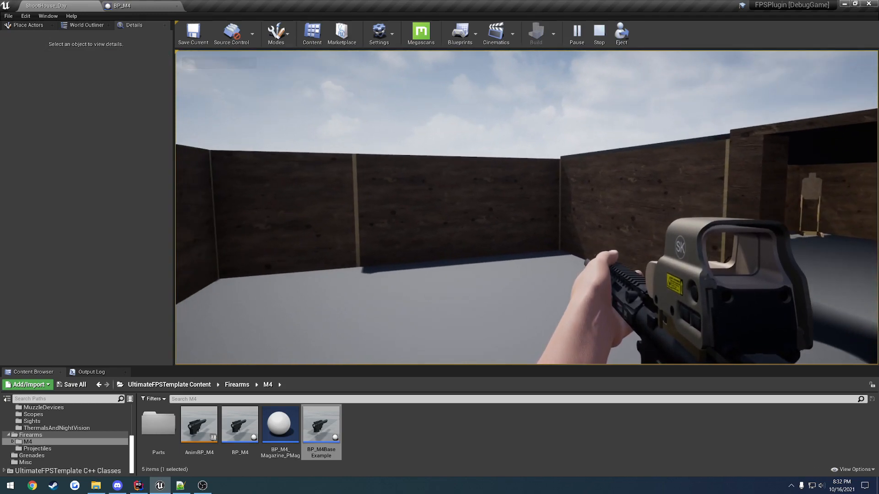
View the running game in full screen while reloading the M4, and stop playing.
key(F11)
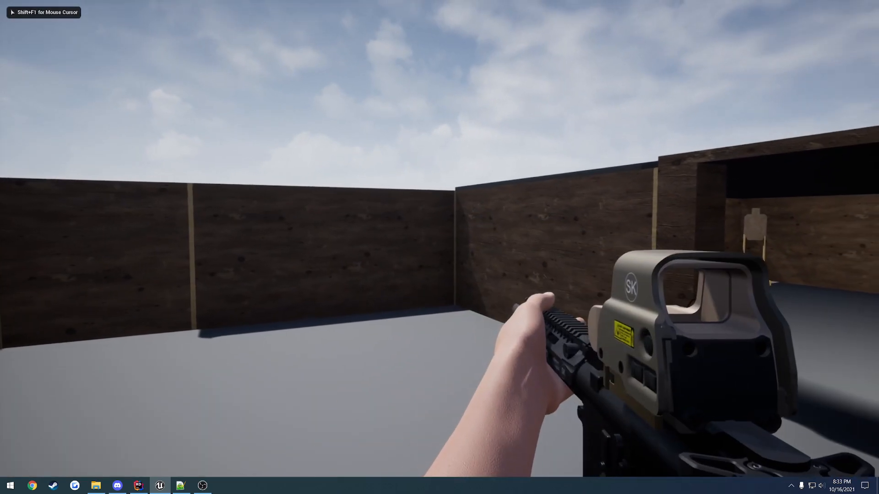
key(r)
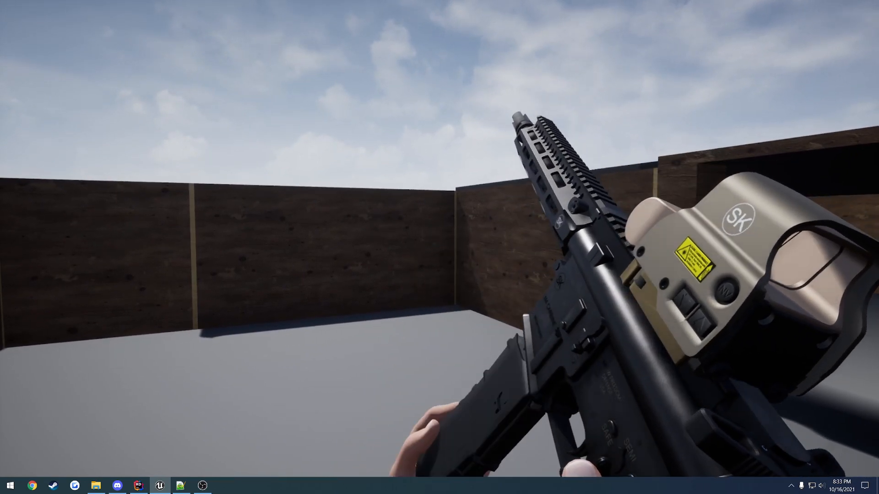
key(Escape)
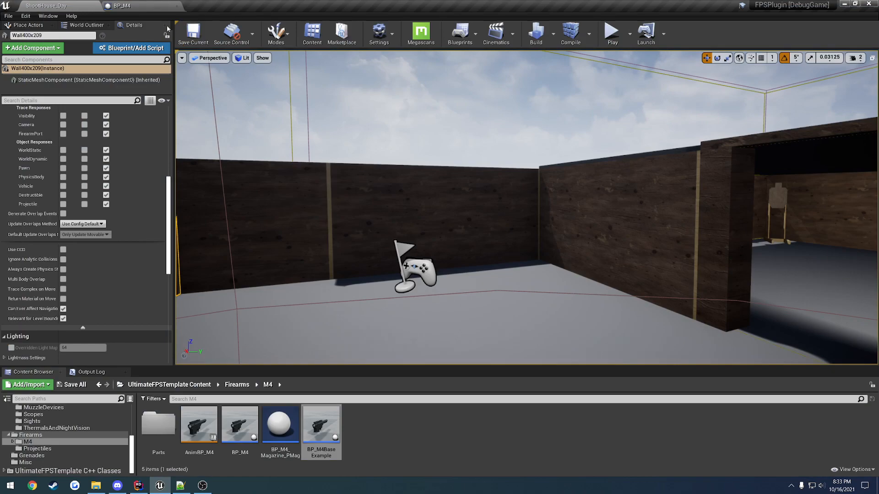
Examine BP_M4's Muzzle, Aim and Left Hand IK socket settings and the rifle model around its sight and barrel.
click(121, 6)
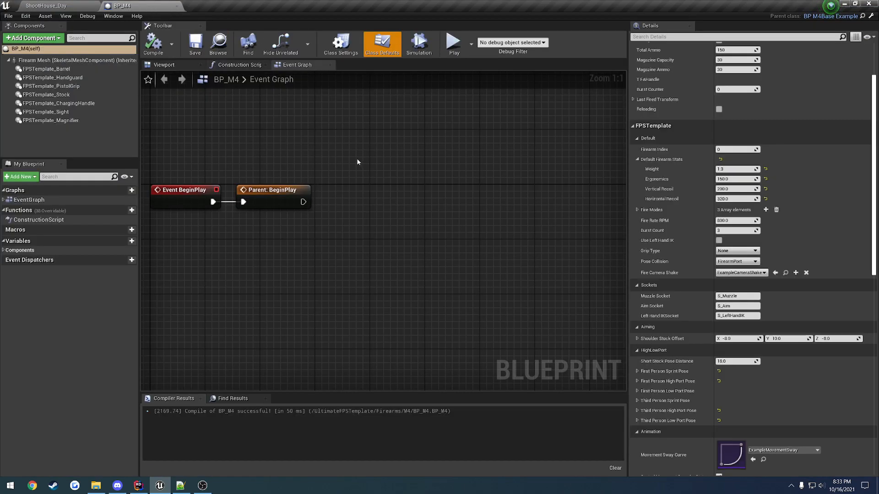
scroll(678, 270, down, 2)
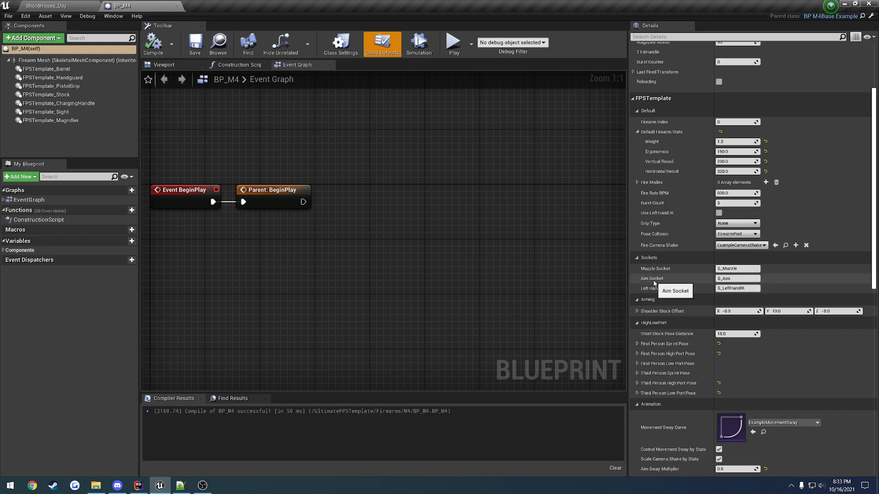
click(175, 65)
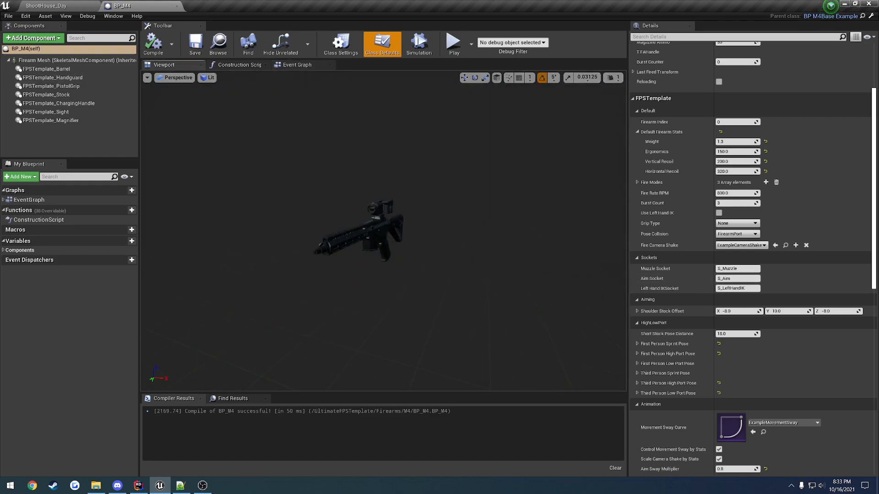
key(w)
key(d)
right_drag(383, 230, 203, 236)
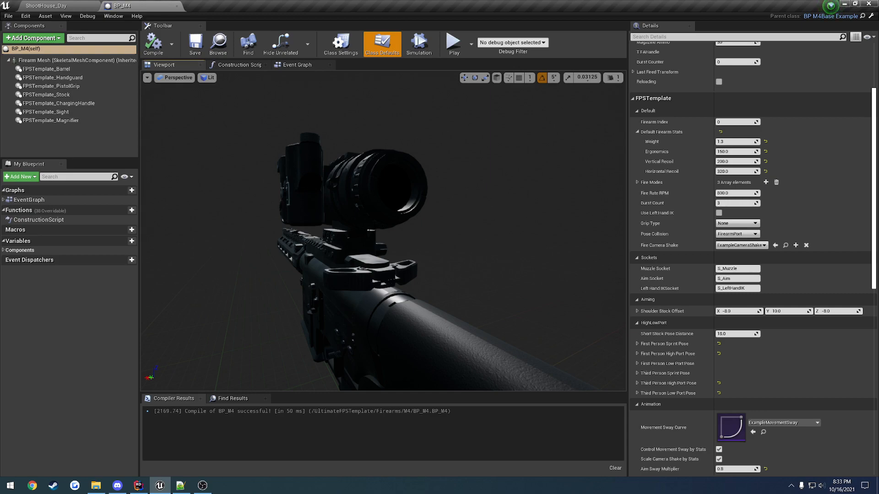
right_drag(320, 229, 274, 231)
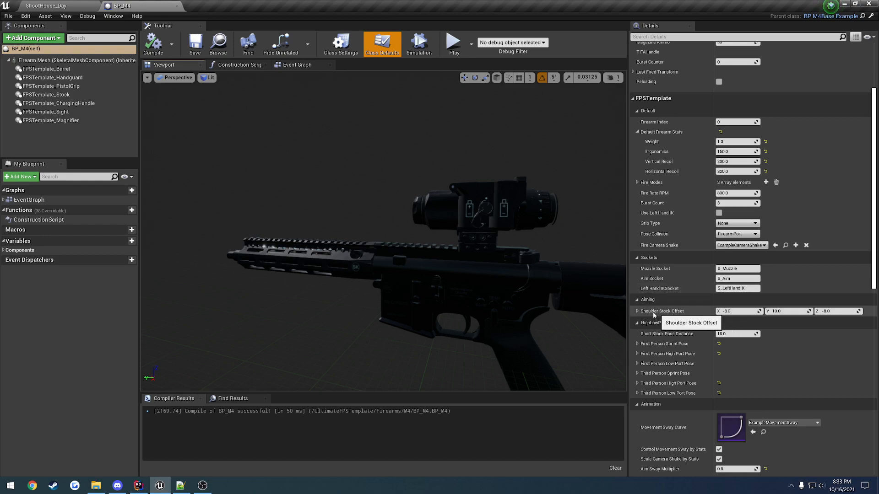
Launch the ShootHouse_Day level for 2 players as a listen server in a New Editor Window (PIE).
click(59, 6)
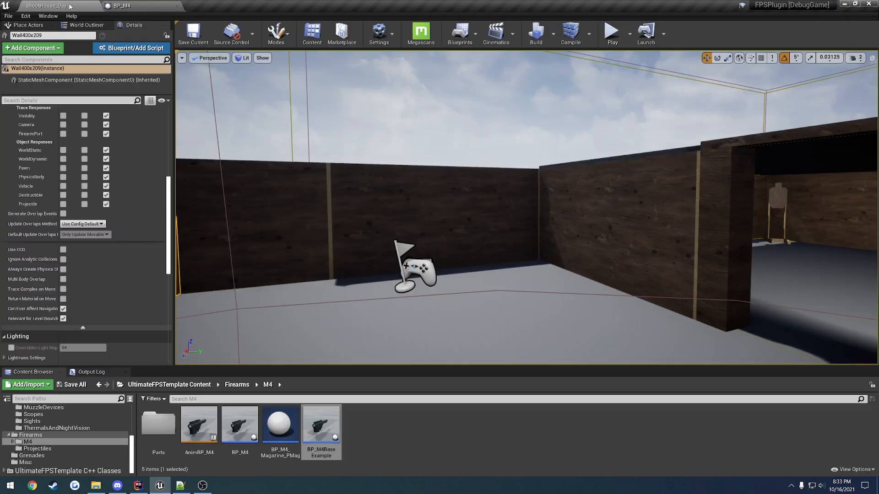
click(629, 33)
click(707, 178)
text(2)
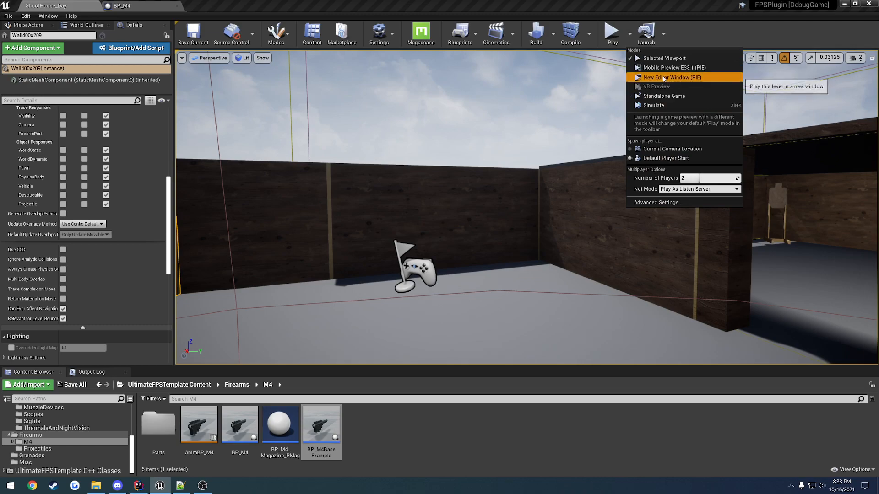
click(671, 77)
Aim the server character's M4 in view of the client to examine the shouldered stock position, and stop playing.
click(460, 146)
key(w)
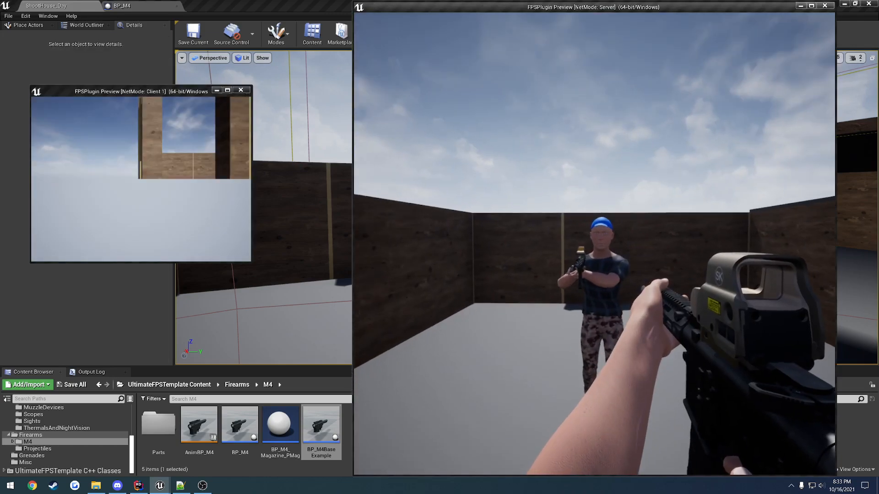
right_click(460, 146)
right_click(594, 244)
key(w)
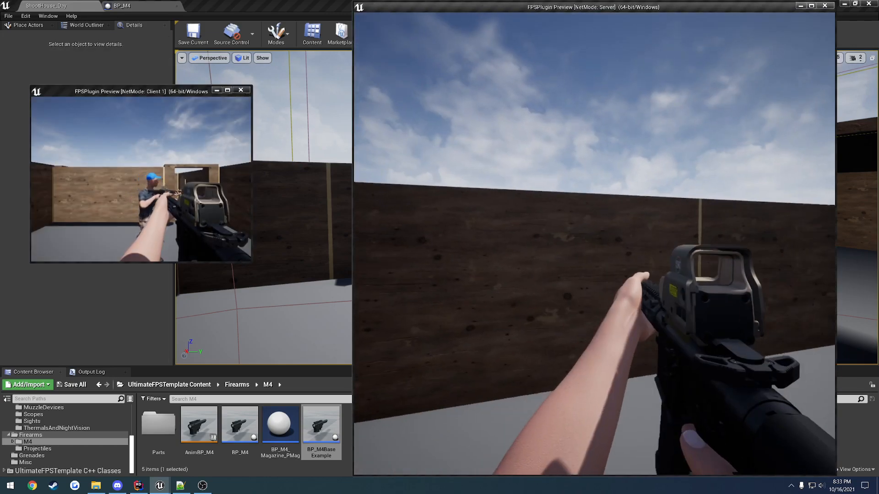
right_click(594, 244)
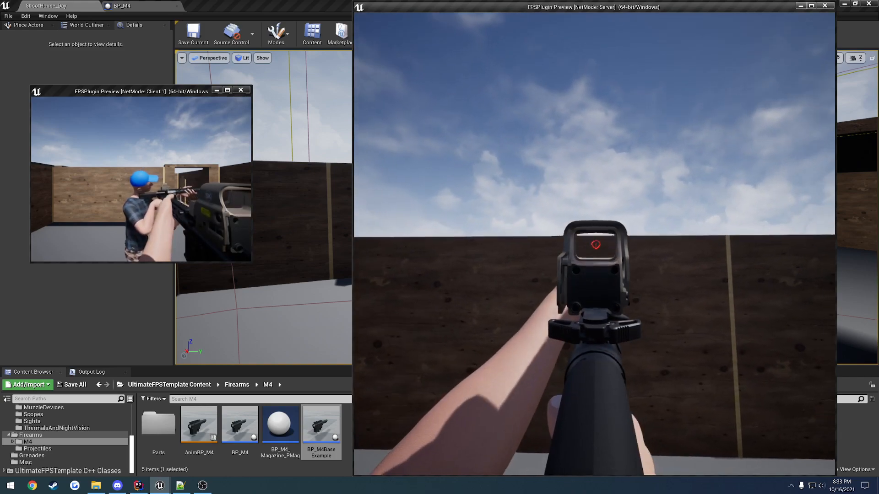
right_click(594, 243)
key(Escape)
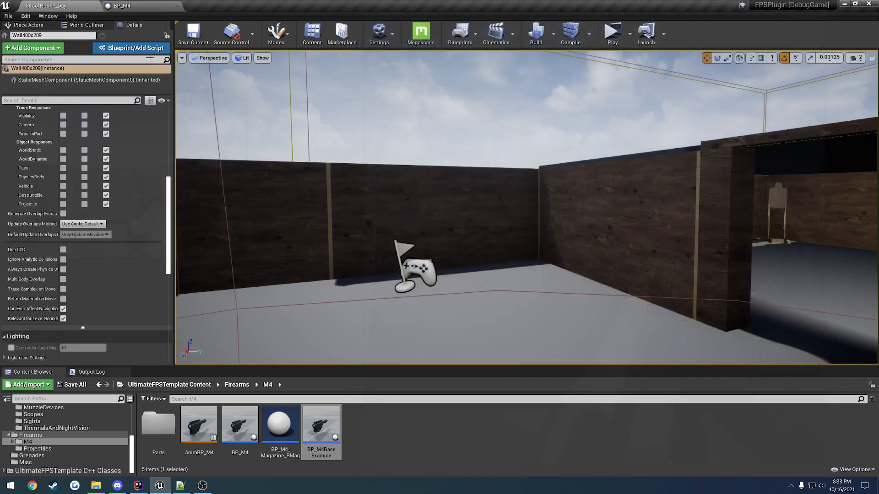
Set BP_M4's Shoulder Stock Offset Z to 0.0, compile the blueprint, and return to the level.
click(143, 5)
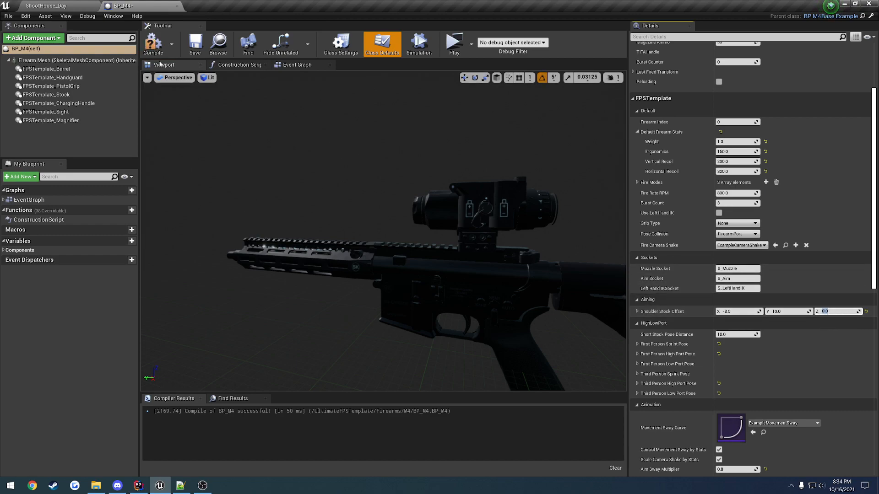
click(153, 44)
click(57, 6)
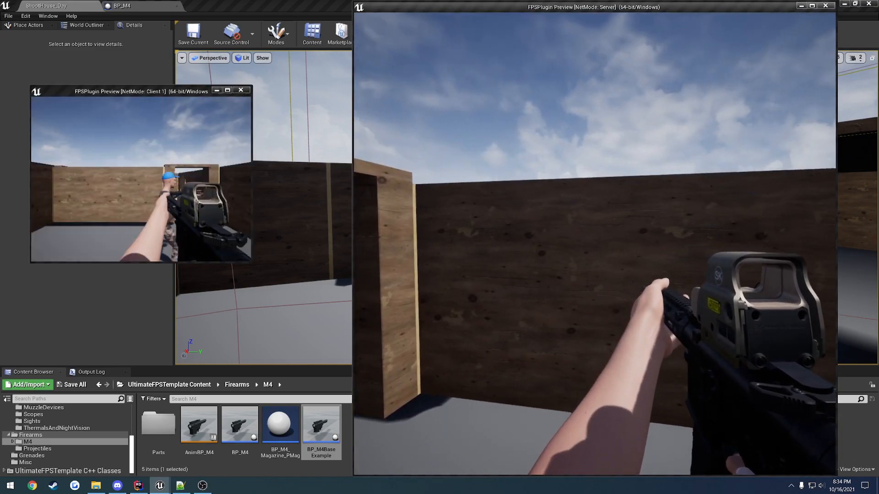
Examine the server character's aiming pose from the client with the changed stock offset, and stop playing to return to BP_M4.
key(s)
right_click(595, 244)
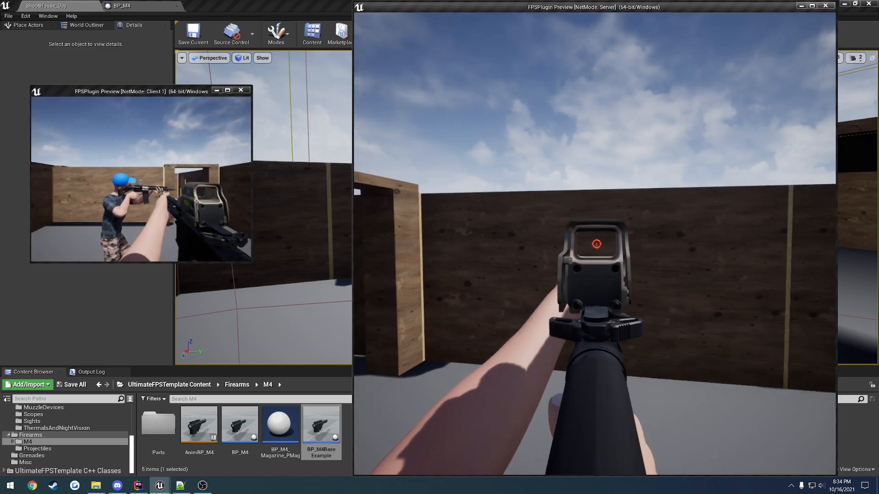
right_click(595, 244)
right_click(595, 244)
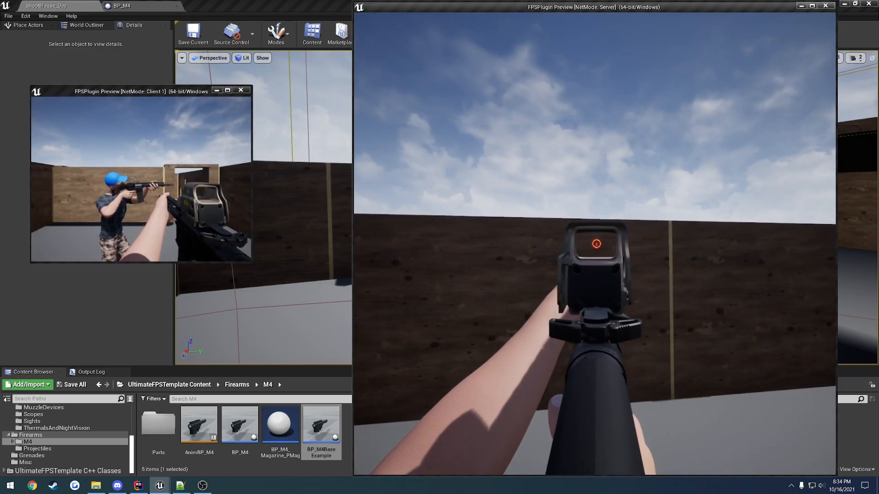
right_click(595, 244)
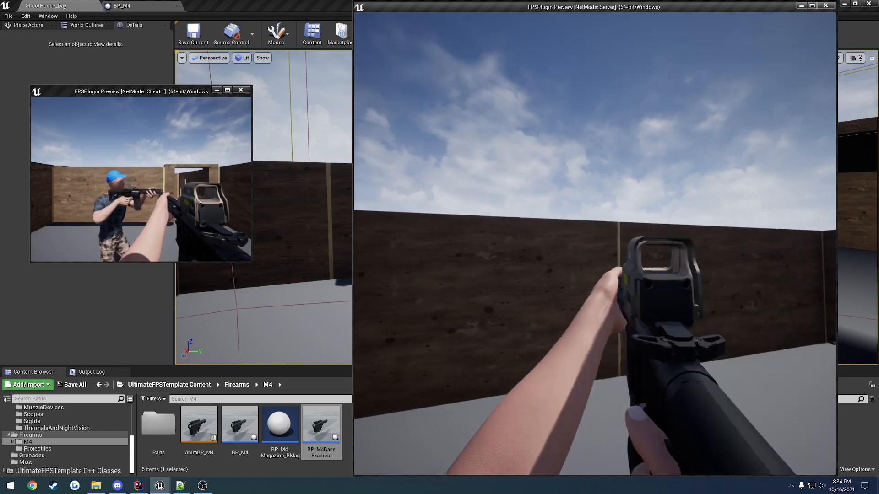
key(Escape)
click(155, 4)
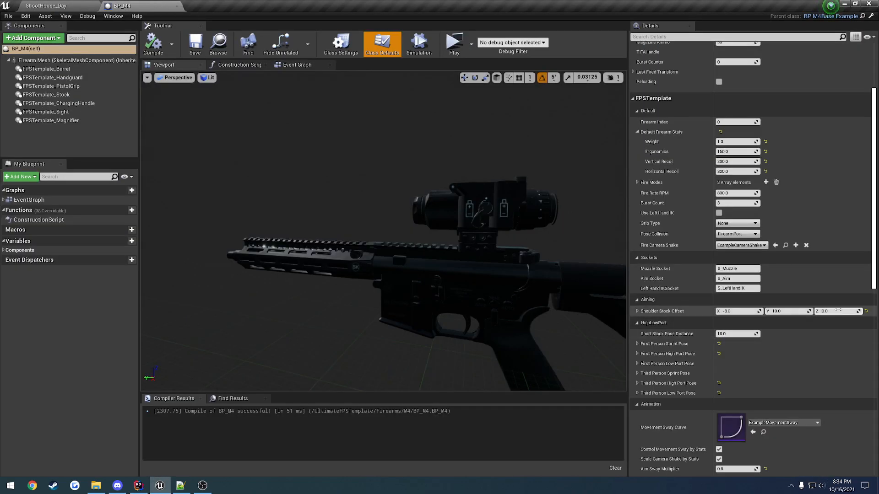
Restore BP_M4's Shoulder Stock Offset Z to -8.0 and compile the blueprint.
click(865, 312)
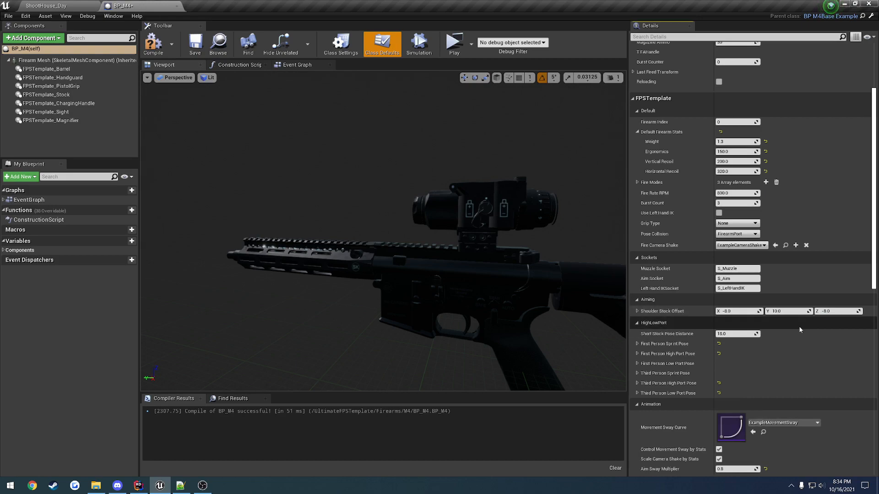
key(ctrl+z)
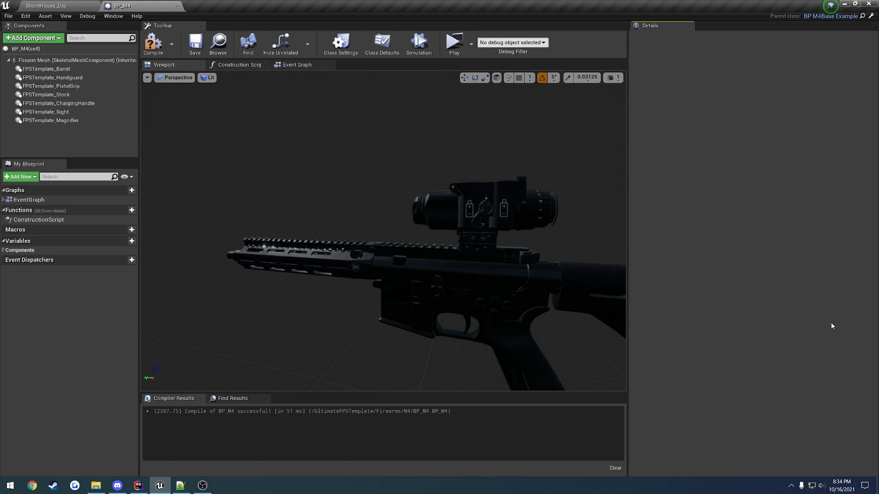
click(81, 50)
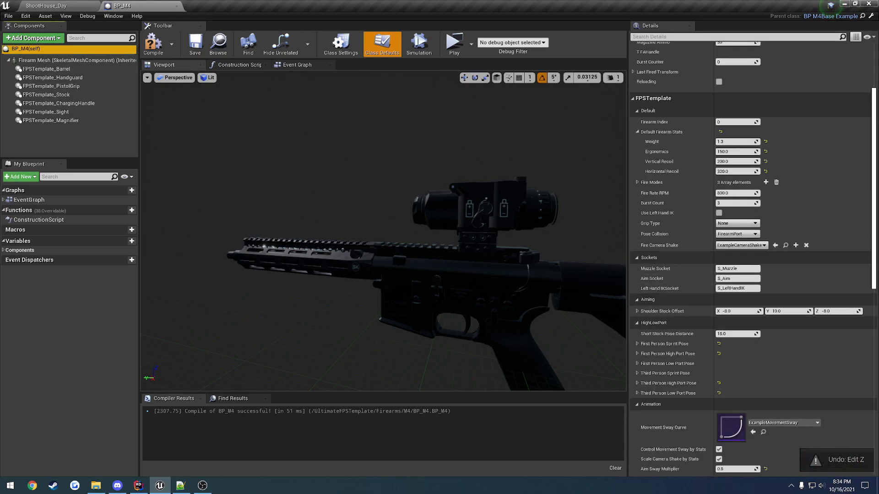
click(150, 43)
Edit BP_M4's Short Stock Pose Distance, compile the blueprint, and return to the level.
scroll(673, 324, down, 2)
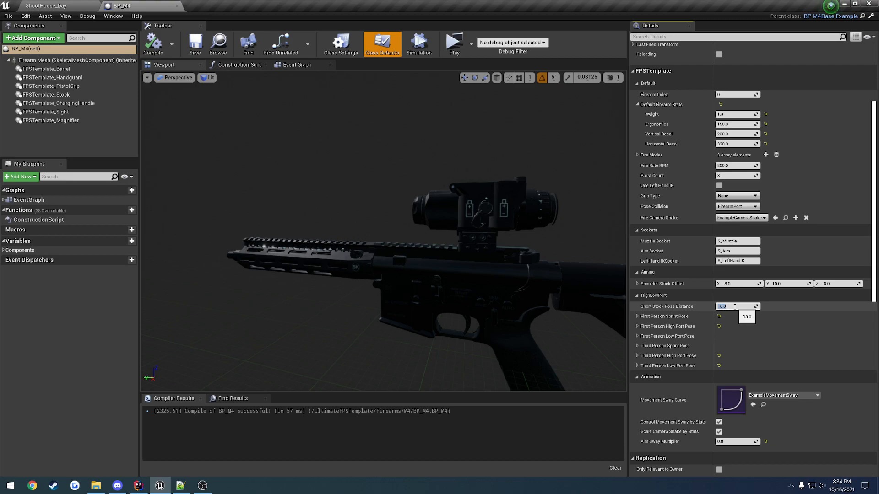
key(Return)
click(152, 48)
click(64, 6)
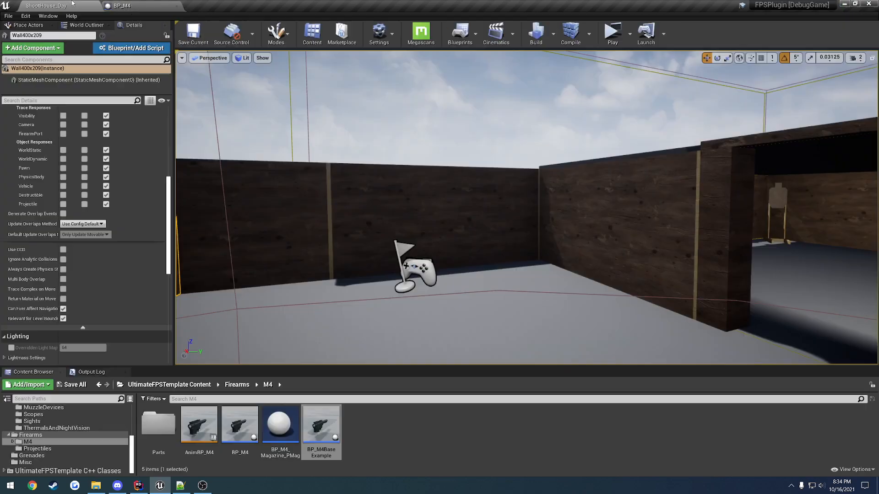
Play the level in the selected viewport, walk up to a wall to examine the short stock pose, and stop playing.
click(629, 34)
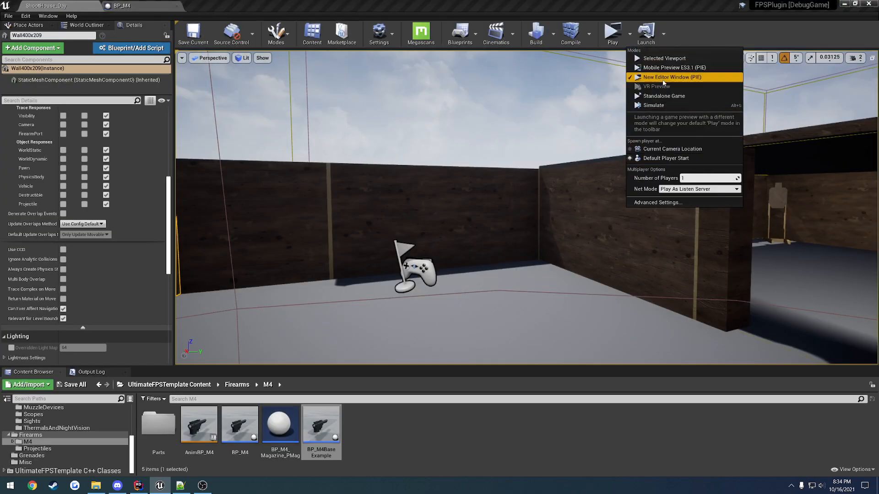
click(659, 59)
click(657, 131)
key(w)
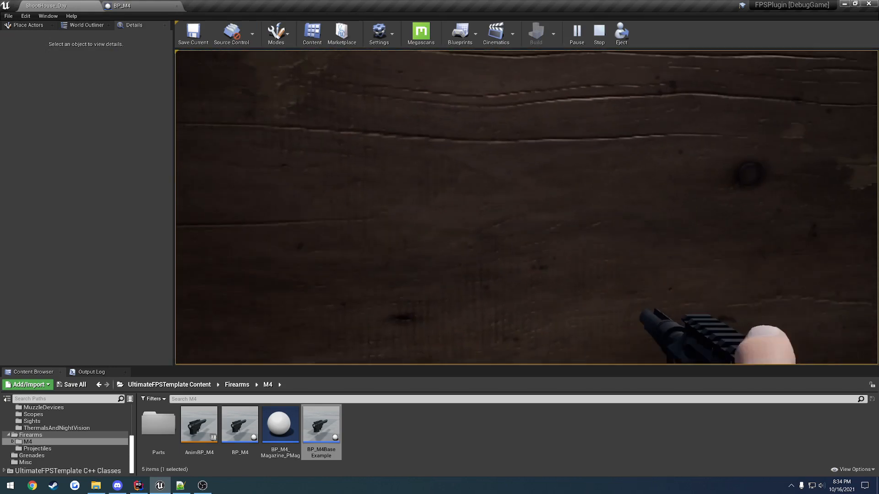
key(Escape)
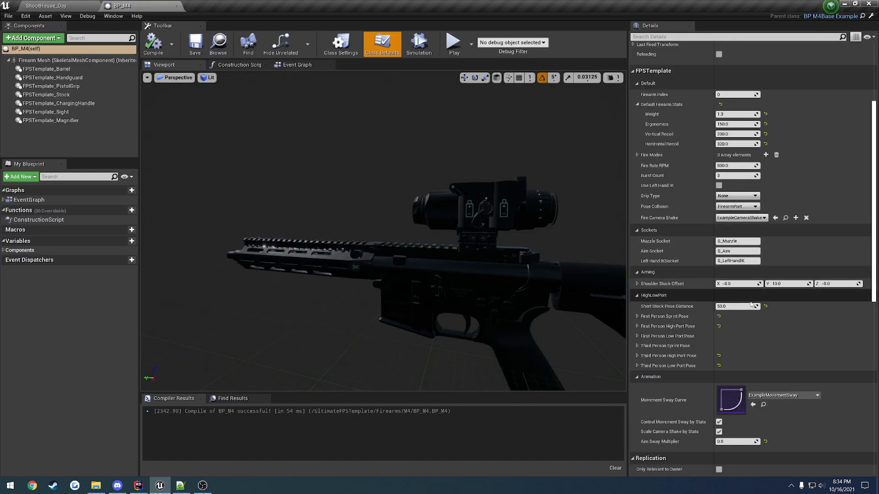
Reset BP_M4's Short Stock Pose Distance to its default value and compile the blueprint.
click(765, 306)
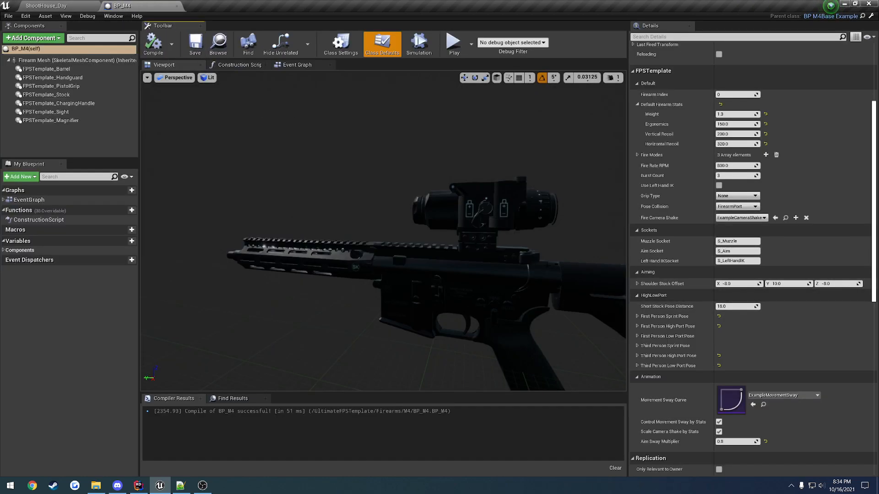
right_drag(509, 244, 551, 257)
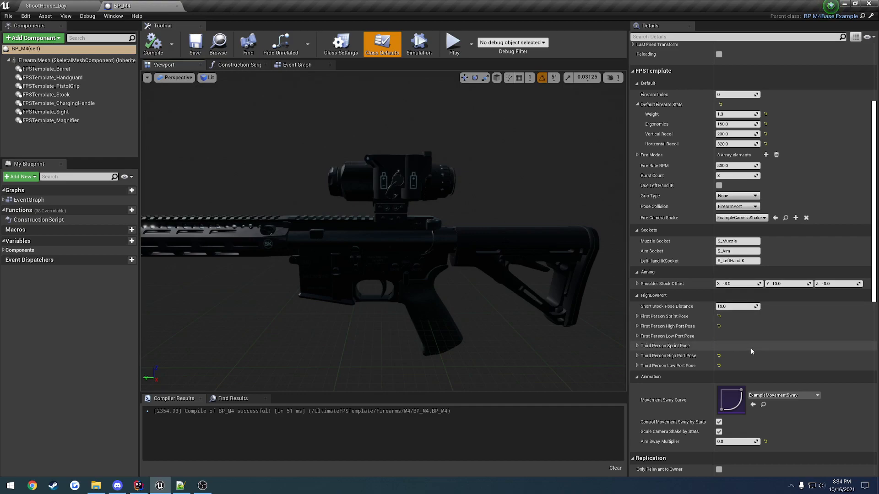
Expand BP_M4's First Person Sprint Pose, then play the level to examine the sprinting pose and stop playing.
click(637, 317)
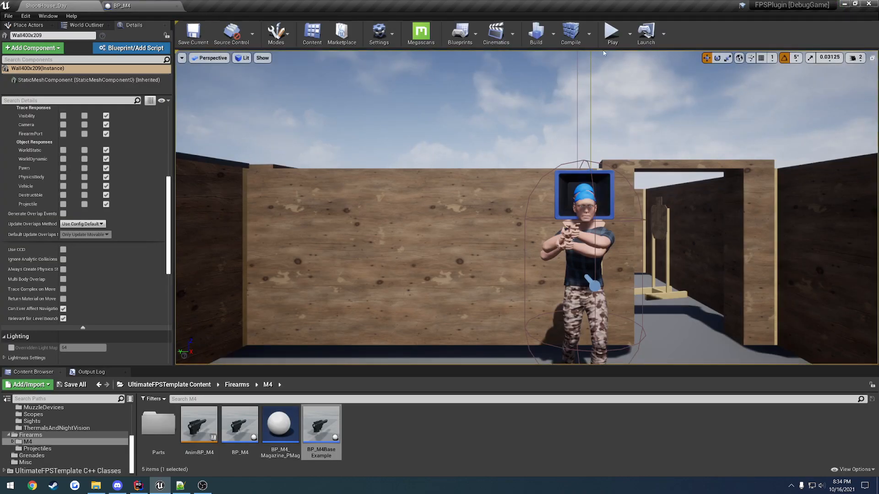
key(alt+p)
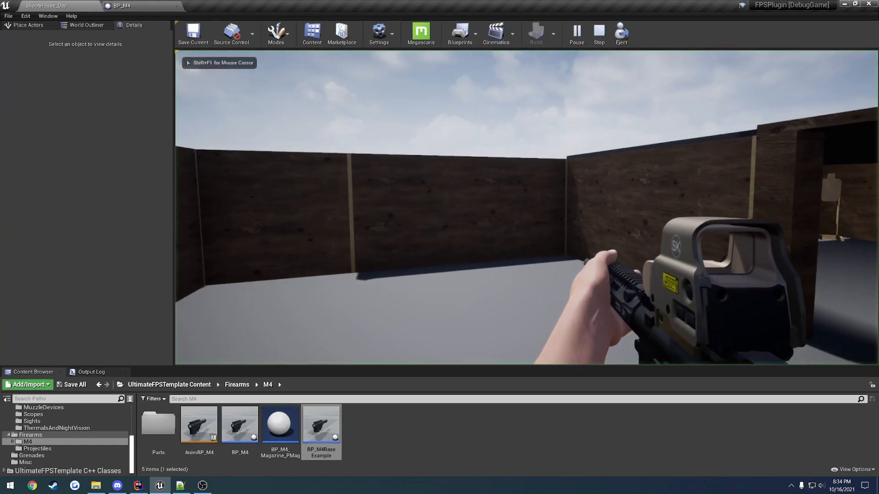
key(shift+w)
key(shift+w)
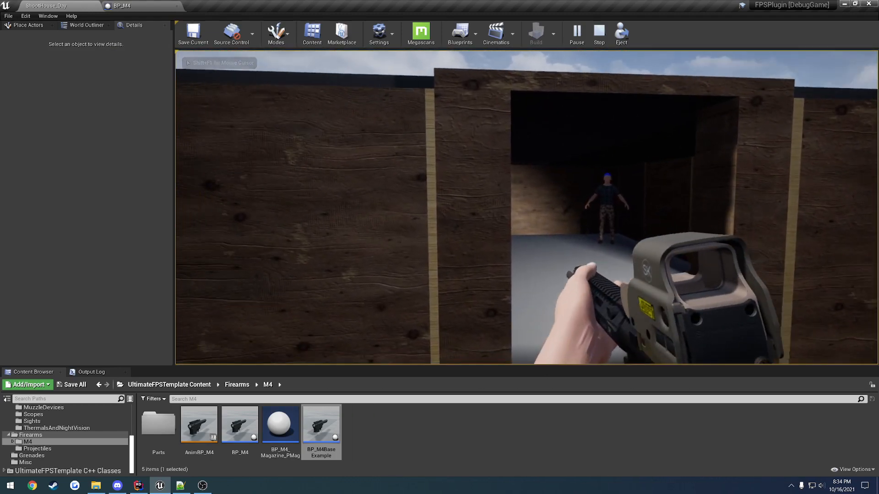
key(Escape)
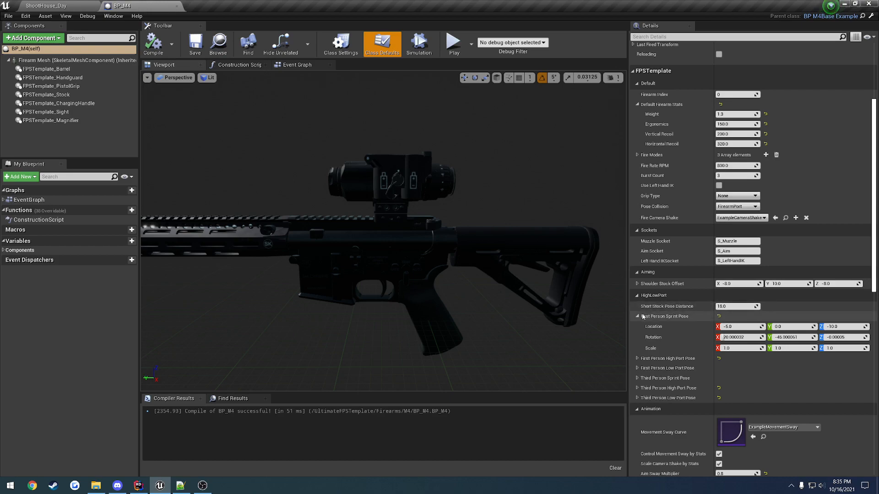
Review BP_M4's first-person and third-person high port and low port pose transforms, collapsing each one after viewing it.
click(637, 316)
click(636, 326)
click(637, 326)
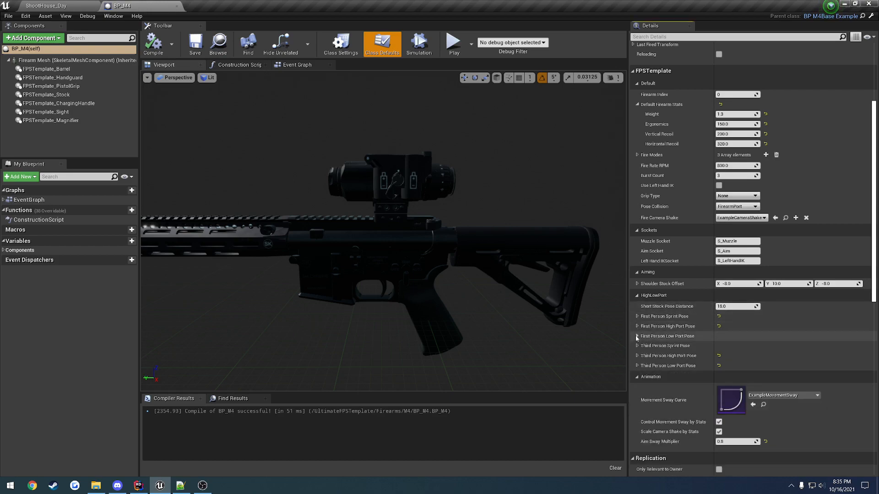
click(636, 338)
click(636, 337)
click(637, 356)
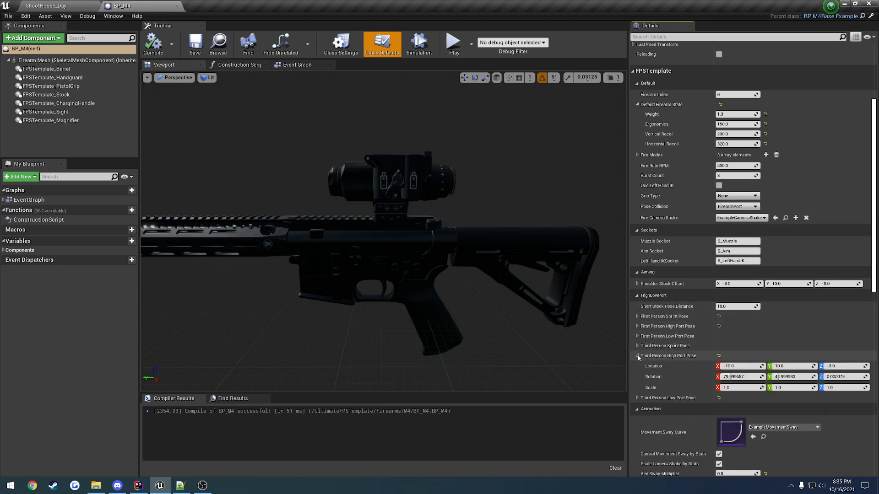
click(636, 356)
click(637, 365)
click(636, 365)
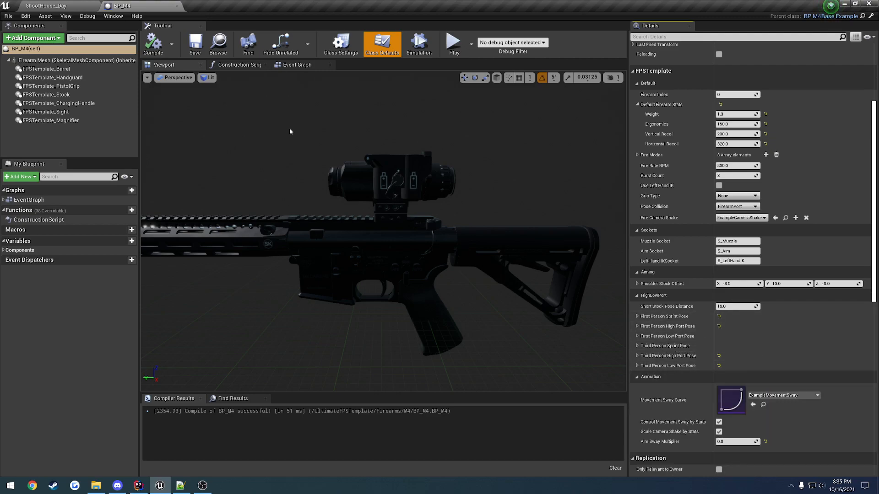
Play the level, examine the firearm's port and short stock poses against the walls, and stop playing to return to BP_M4.
click(67, 6)
click(612, 33)
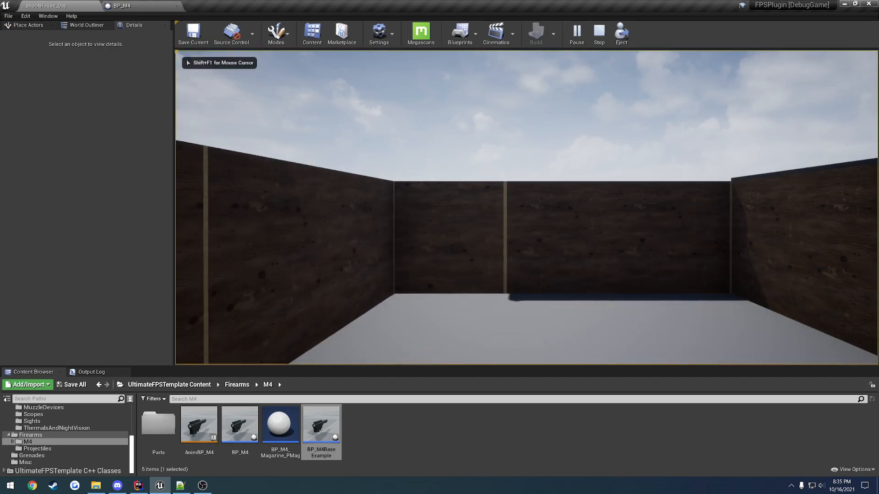
key(w)
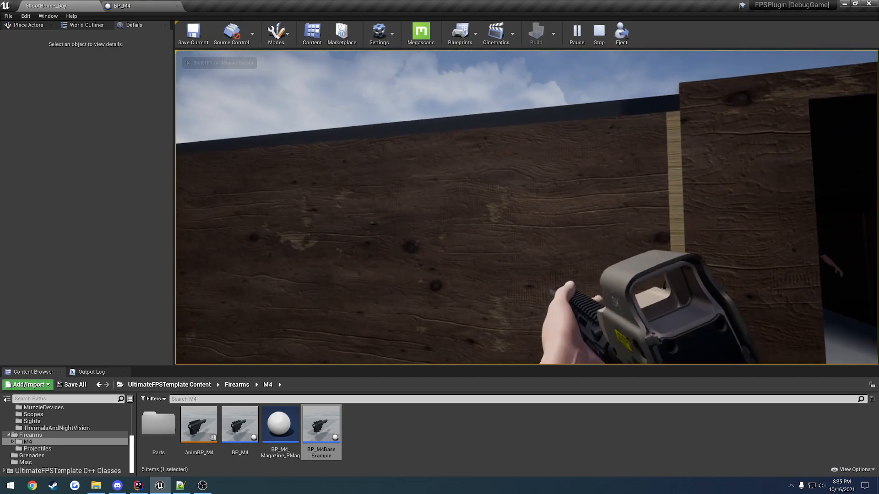
key(s)
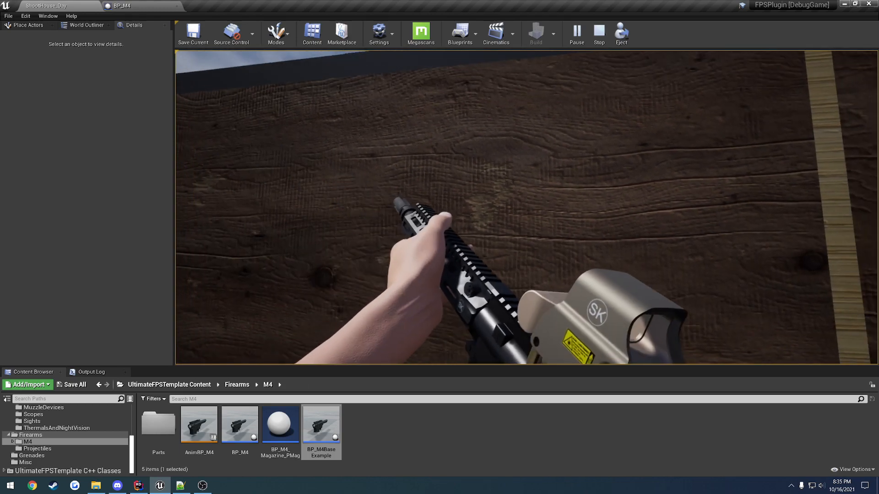
key(w)
key(s)
key(w)
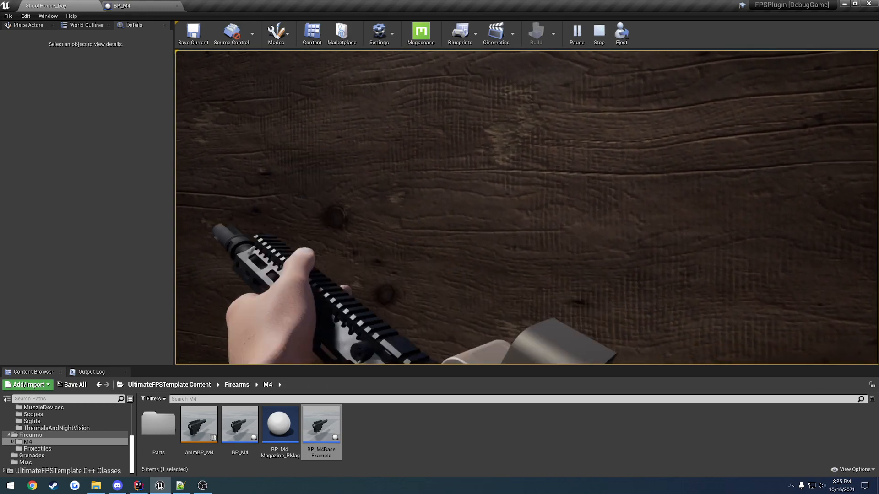
key(w)
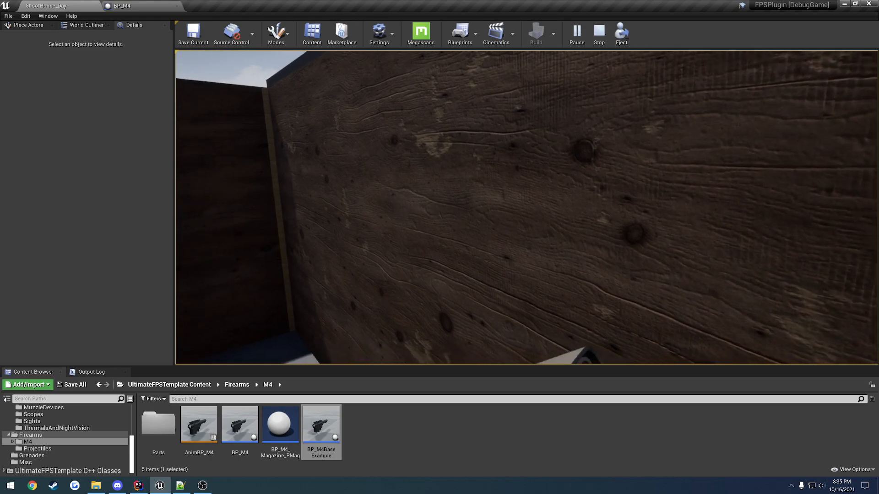
key(s)
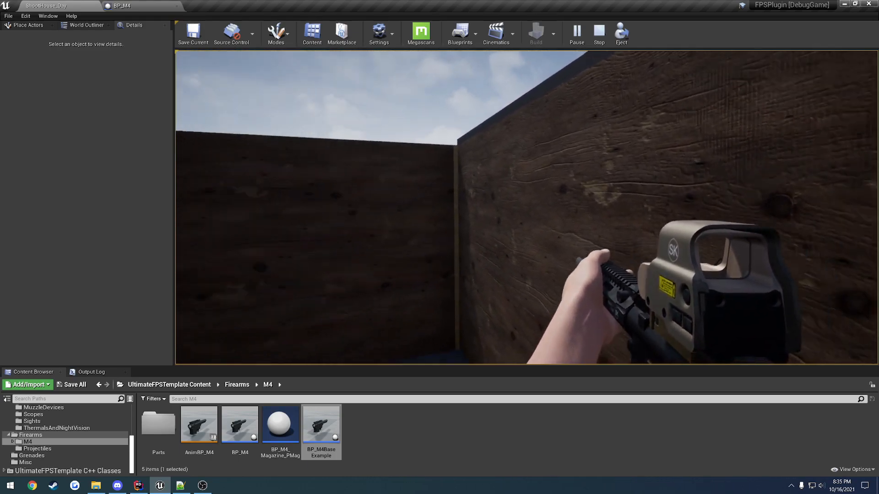
key(Escape)
click(119, 8)
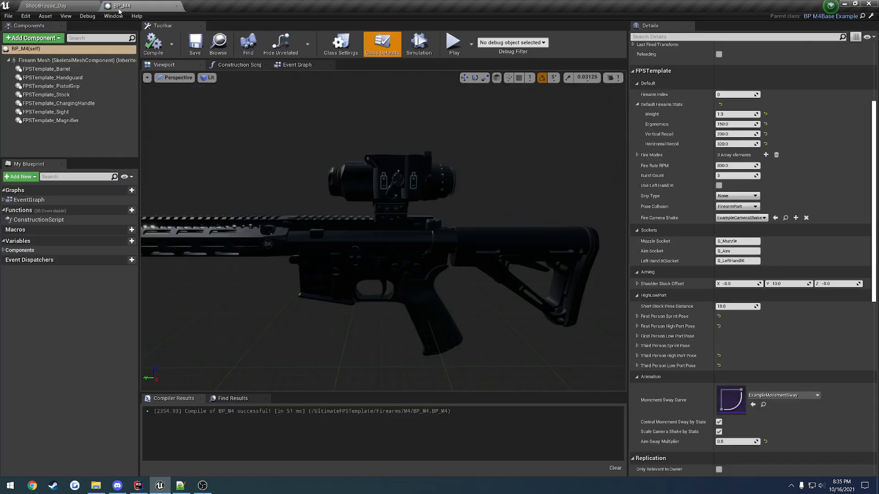
Collapse BP_M4's HighLowPort settings, then play the level briefly to examine the weapon while aiming.
click(637, 296)
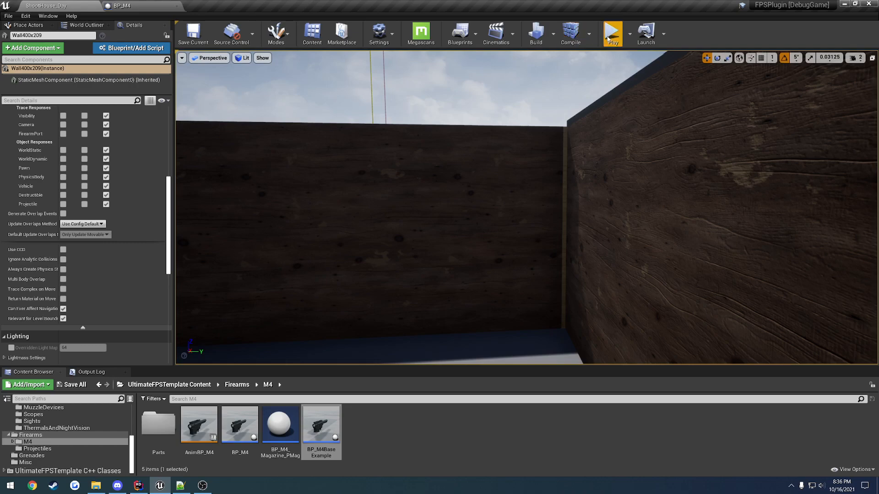
click(609, 35)
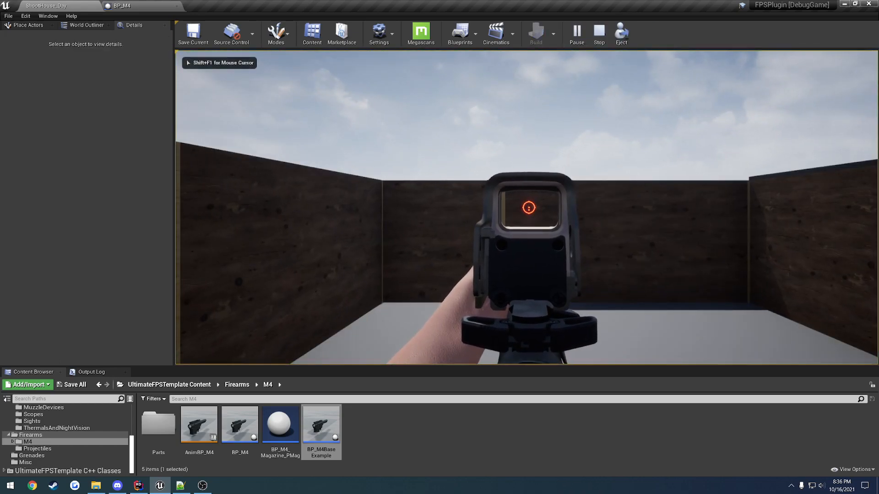
key(Escape)
click(144, 3)
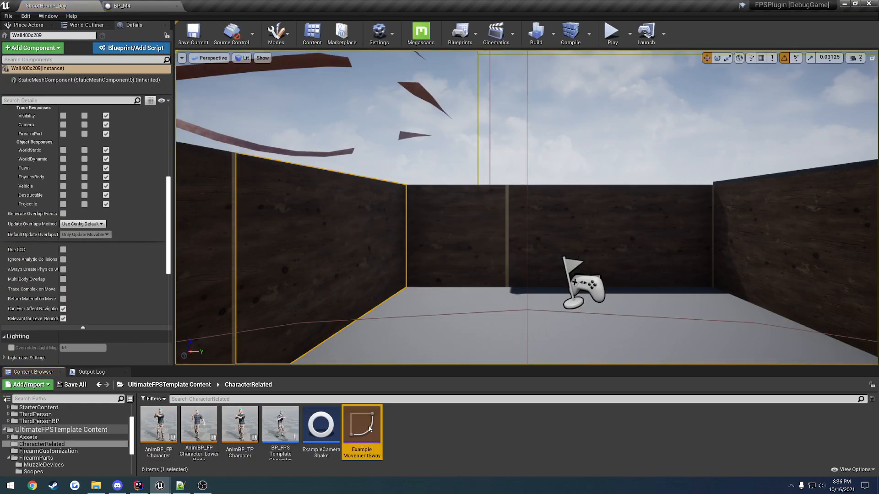
Open the ExampleMovementSway curve asset, examine its sway curves, and close it.
double_click(361, 425)
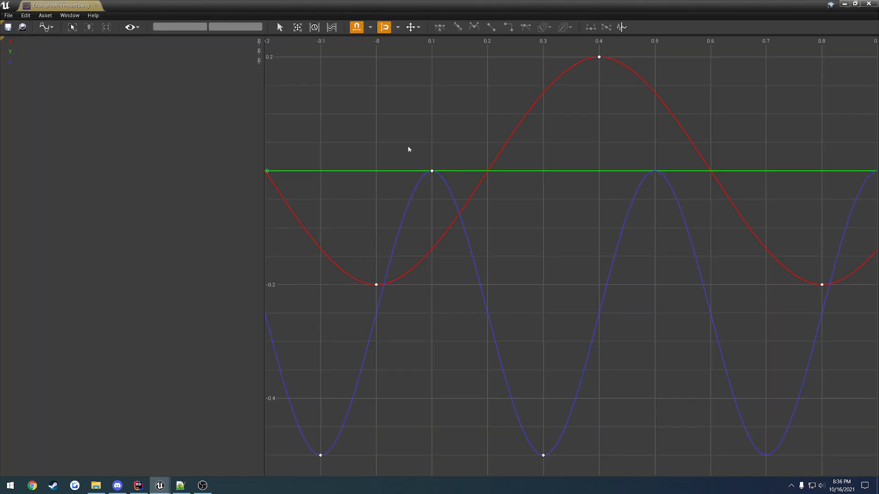
mouse_move(547, 217)
right_down()
mouse_move(406, 224)
mouse_move(463, 233)
mouse_move(551, 218)
right_up()
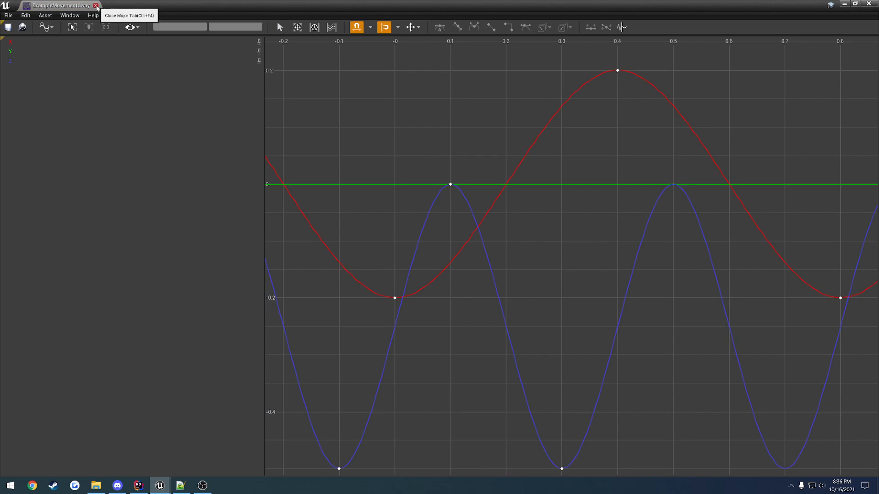
click(96, 6)
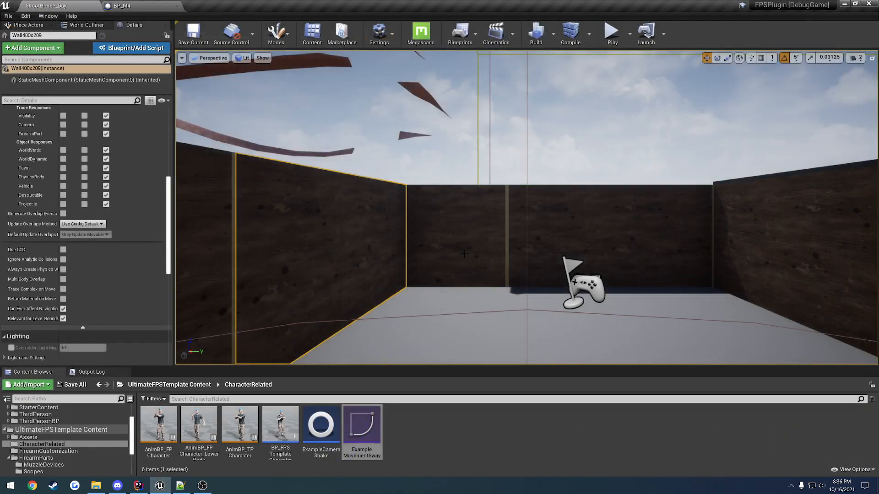
Review BP_M4's movement sway curve, stat-controlled sway and camera shake options alongside its default firearm stats.
click(122, 6)
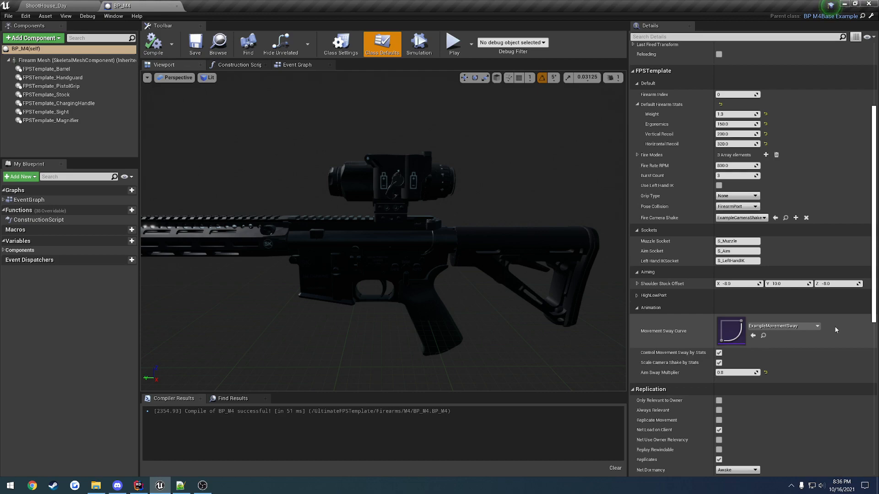
scroll(786, 353, down, 2)
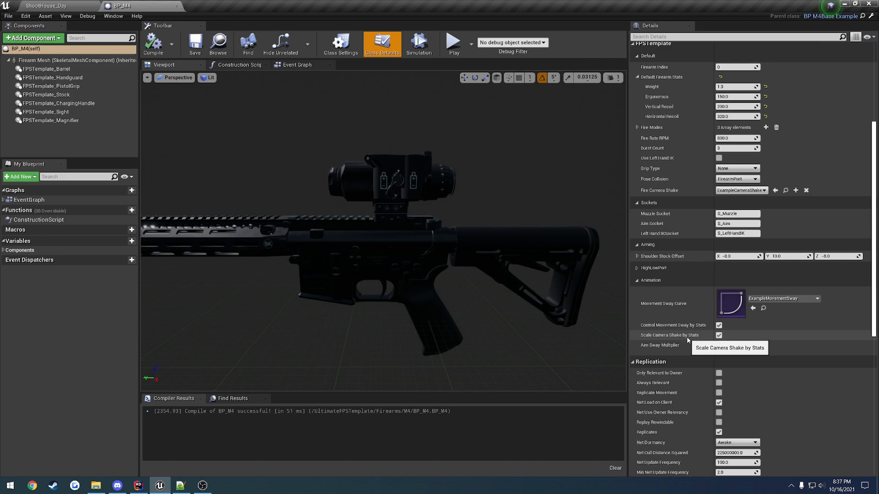
scroll(687, 339, up, 3)
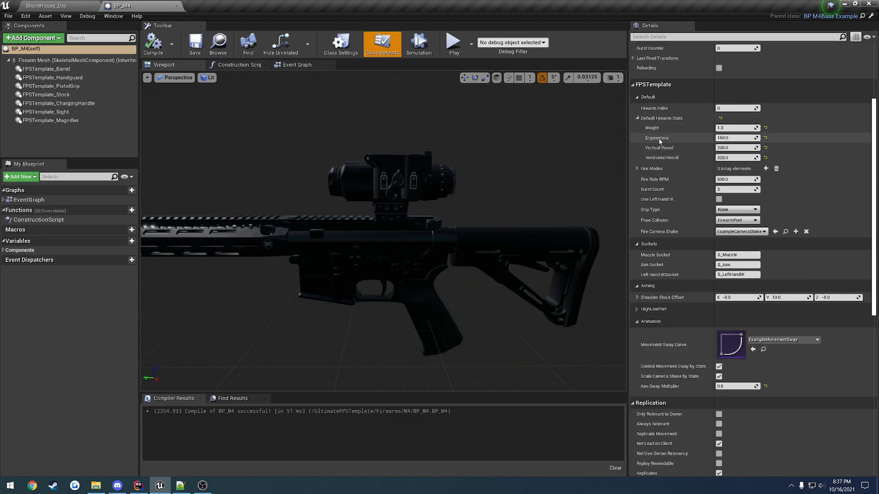
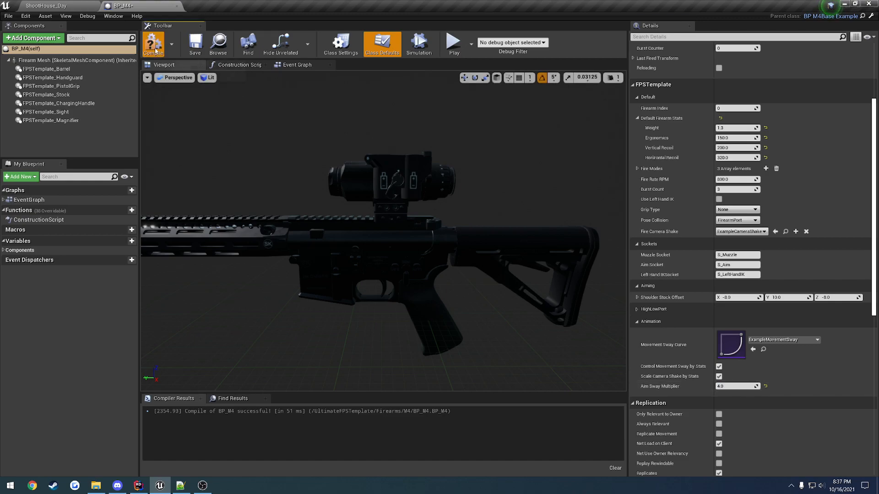
Play the level to examine the aiming sway with BP_M4's Aim Sway Multiplier at 4.0, and stop playing.
click(60, 6)
click(611, 34)
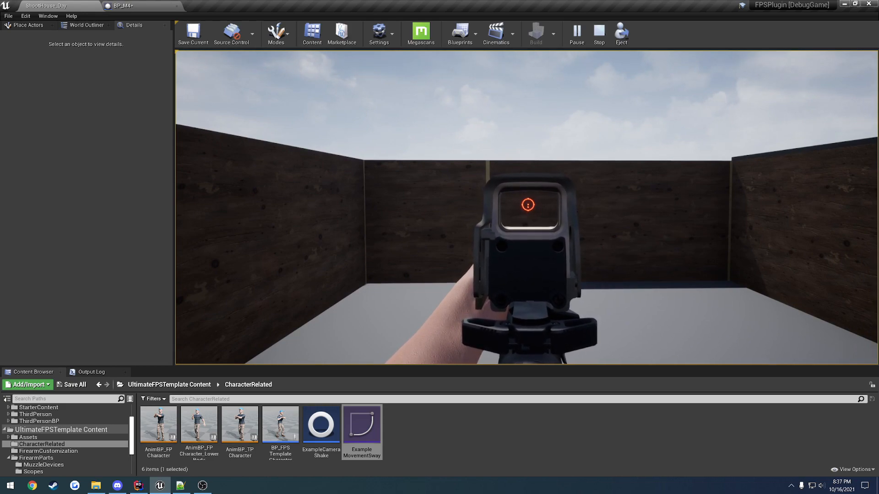
key(Escape)
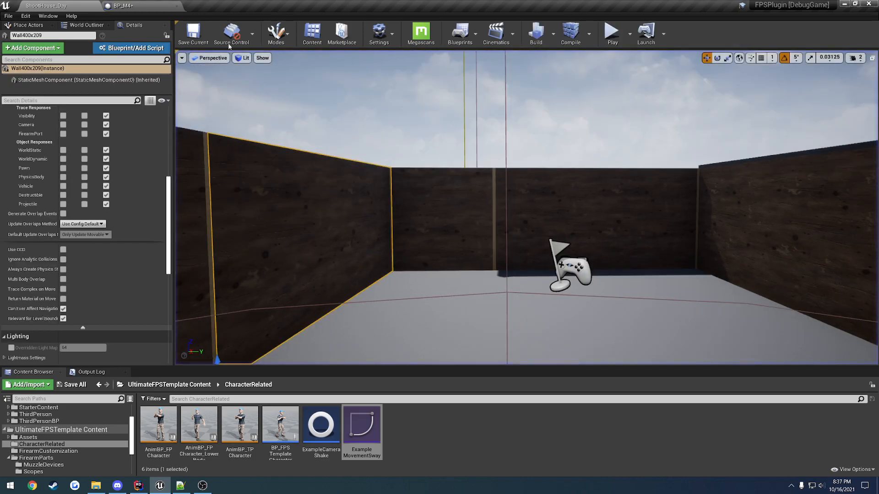
Set BP_M4's Aim Sway Multiplier to 0.8 and compile the blueprint.
click(742, 386)
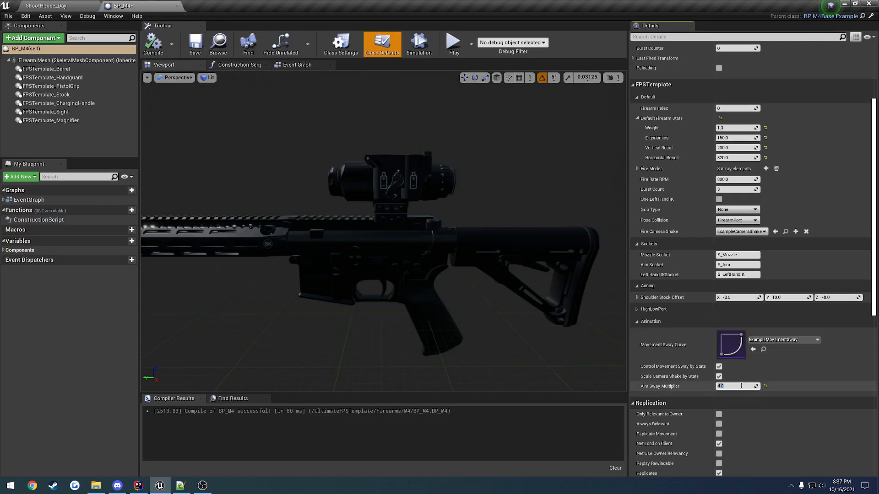
click(153, 43)
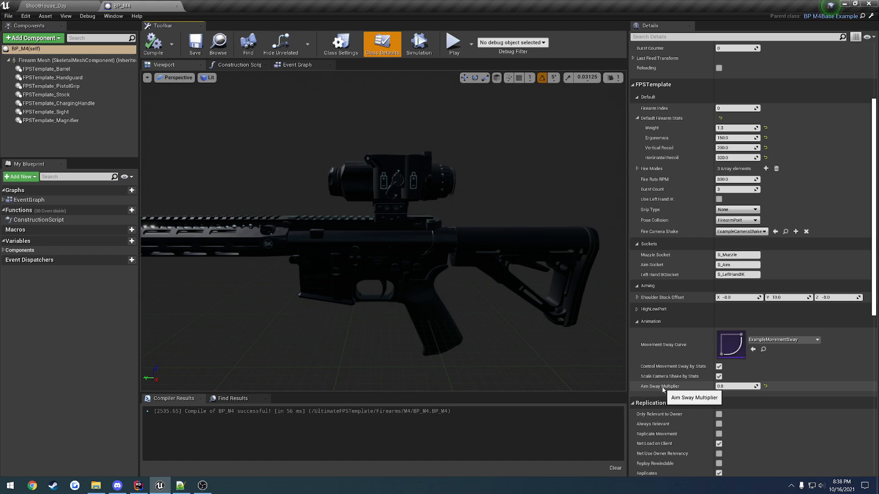
Switch to the FPS template guide in Notepad++ and highlight the Firearm topics from Firearm Index to Stat Controlled Animation.
click(179, 484)
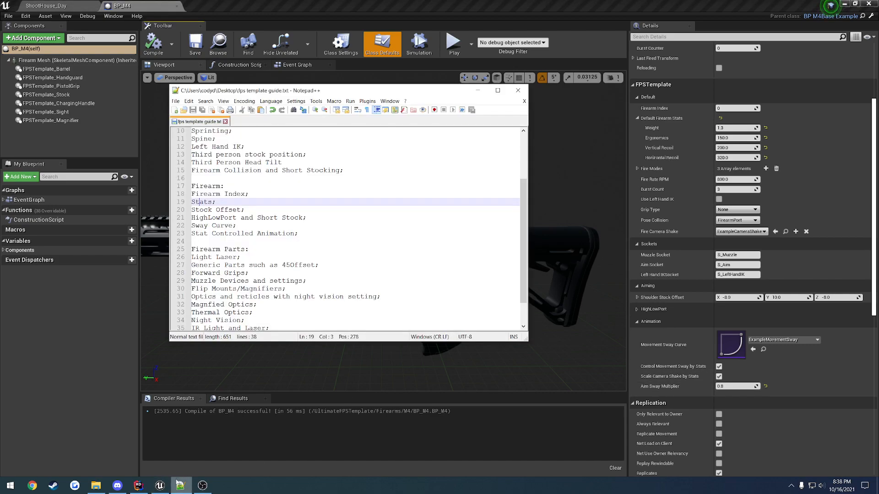
drag(301, 235, 281, 206)
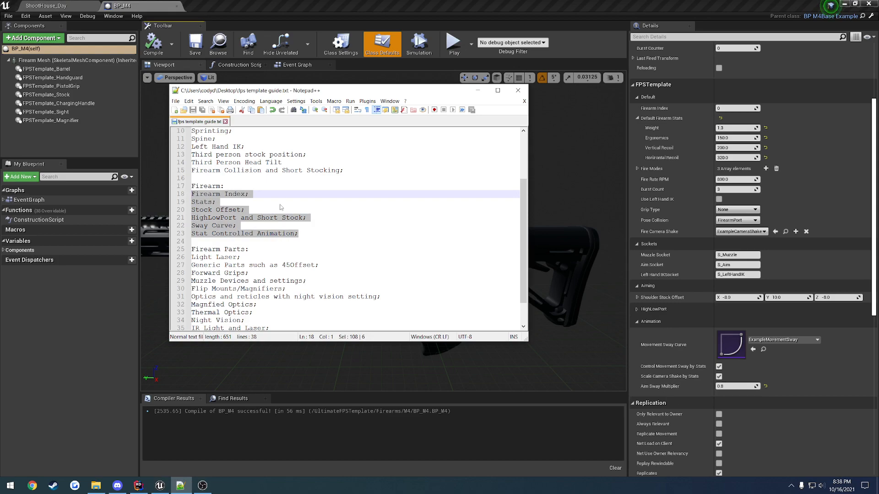
Highlight the Light Laser topic under Firearm Parts in the template guide.
click(281, 204)
scroll(255, 226, down, 2)
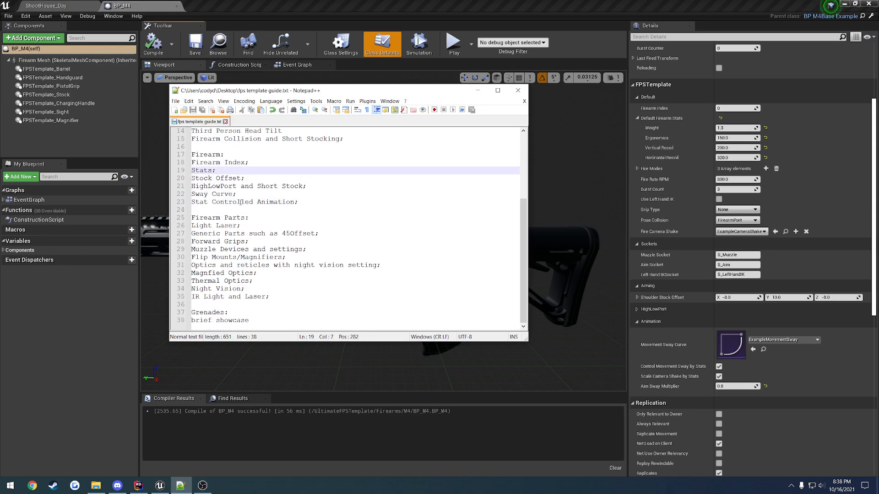
drag(253, 227, 190, 226)
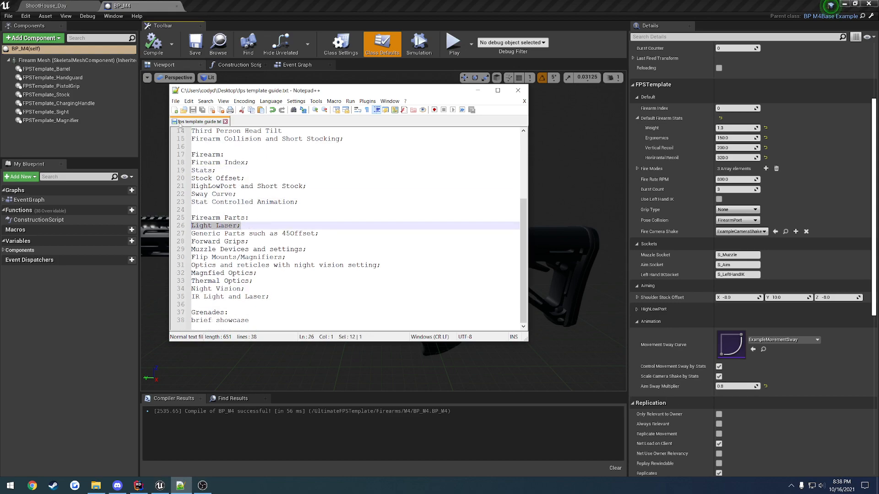
Switch to the Unreal Editor, open BP_LightLaser from the FirearmParts folder, and view the part side-on in its viewport.
click(55, 6)
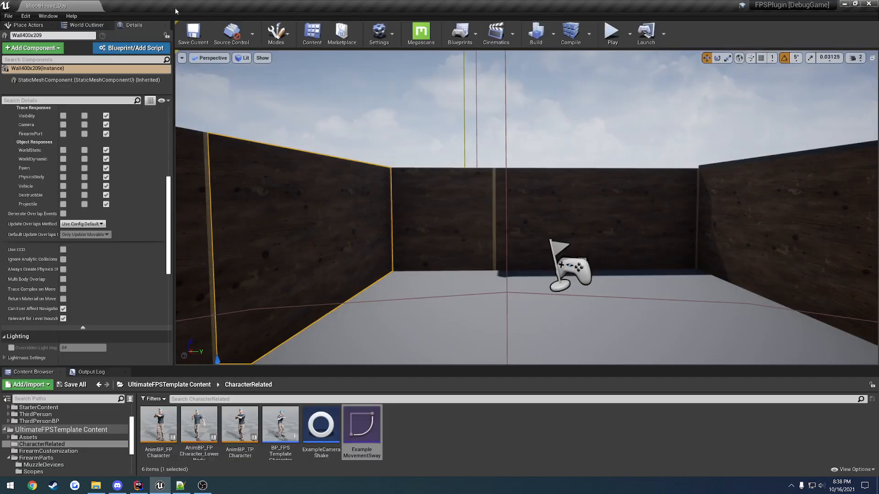
click(169, 384)
double_click(280, 423)
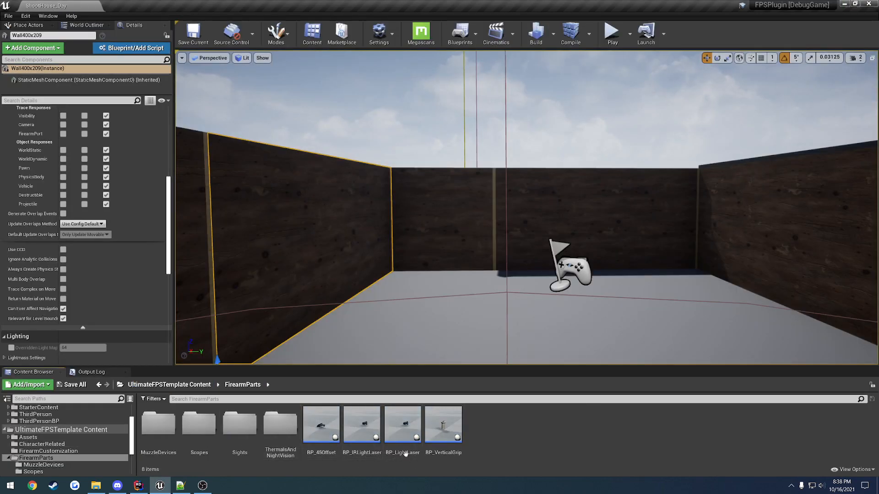
click(402, 433)
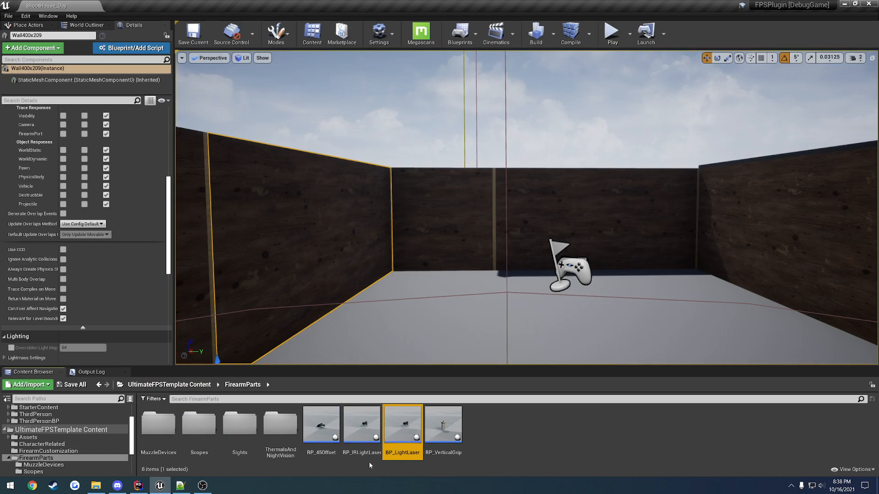
double_click(399, 425)
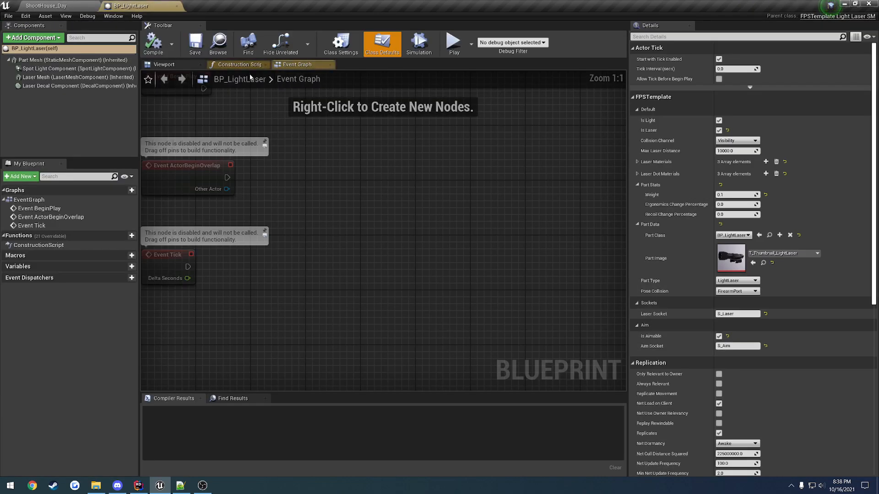
click(179, 63)
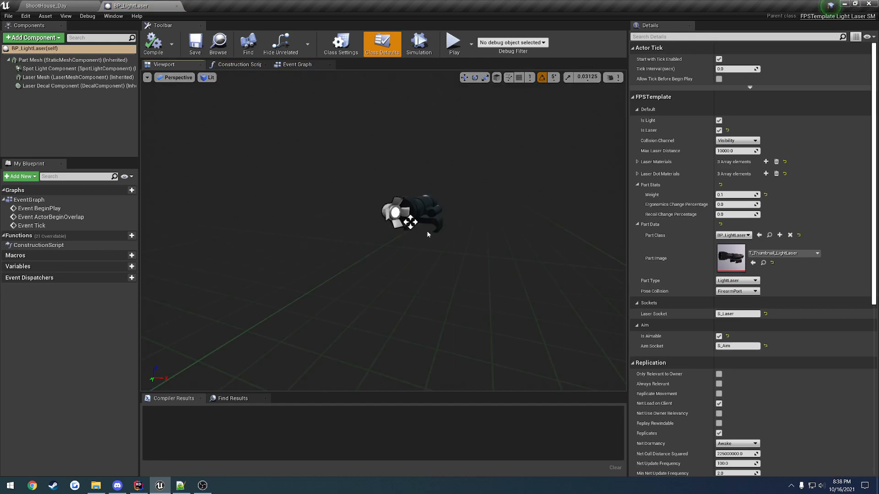
right_drag(428, 235, 347, 232)
key(w)
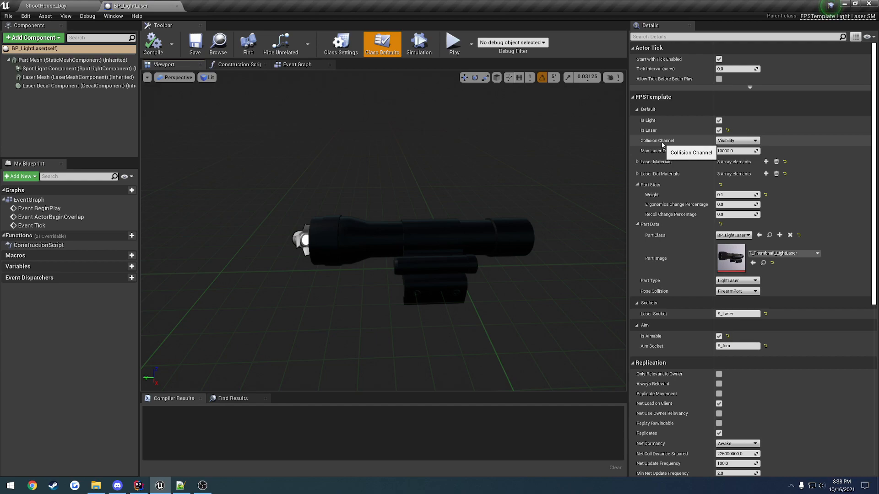
Set the selected Wall400x209's Visibility trace response to Ignore in the ShootHouse_Day level.
click(43, 4)
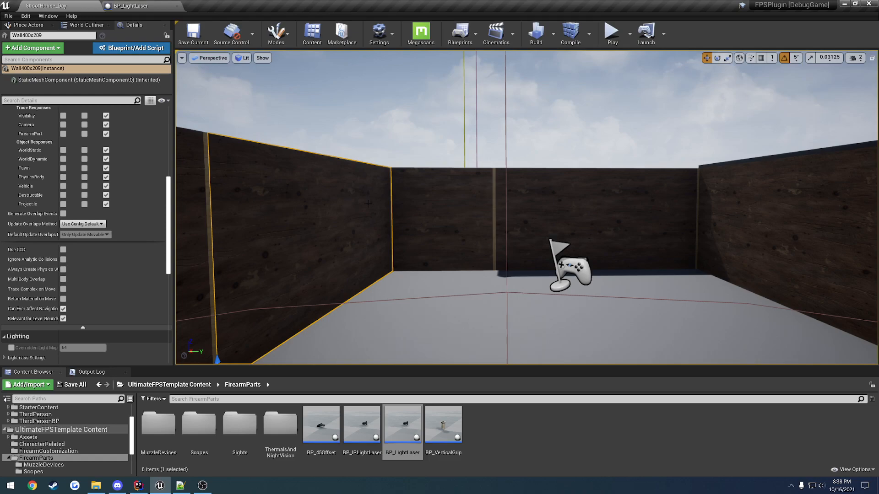
click(142, 6)
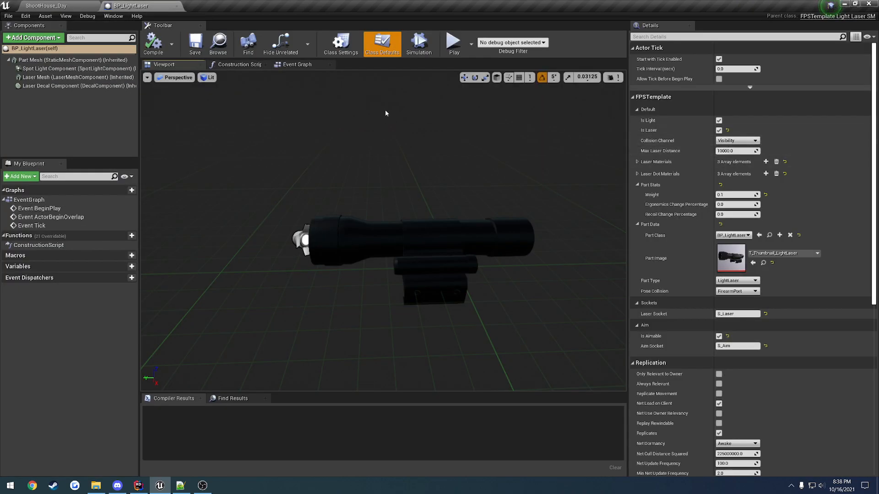
click(44, 5)
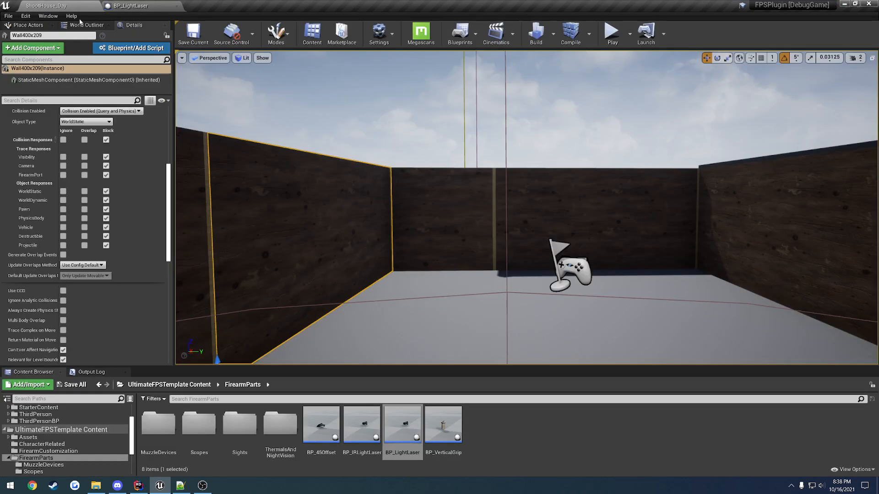
click(63, 157)
mouse_move(436, 208)
mouse_down()
mouse_move(425, 192)
mouse_move(436, 208)
mouse_up()
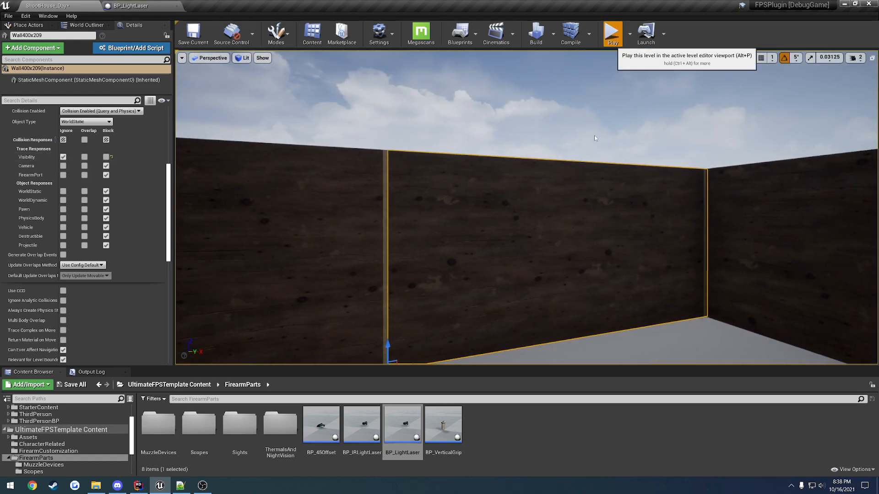
Play the level and attach the 45 offset mount and a light laser to the rifle's handguard.
click(611, 32)
click(502, 210)
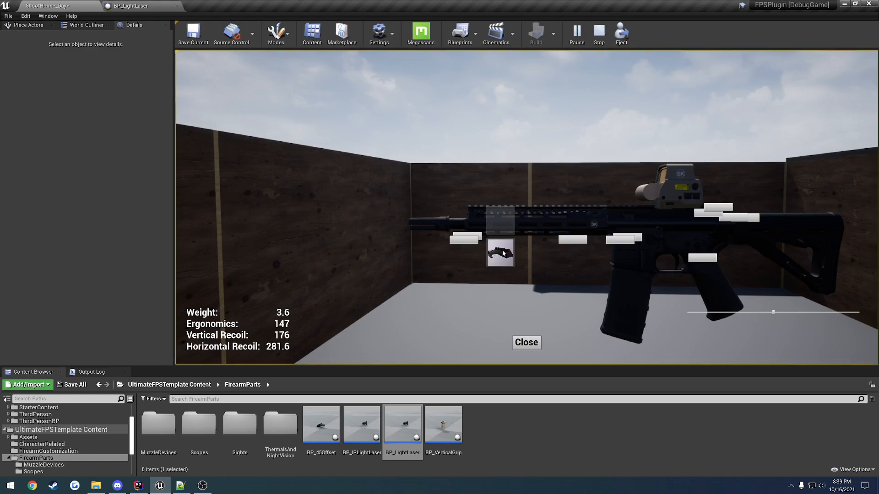
click(500, 251)
click(502, 210)
click(501, 243)
click(527, 343)
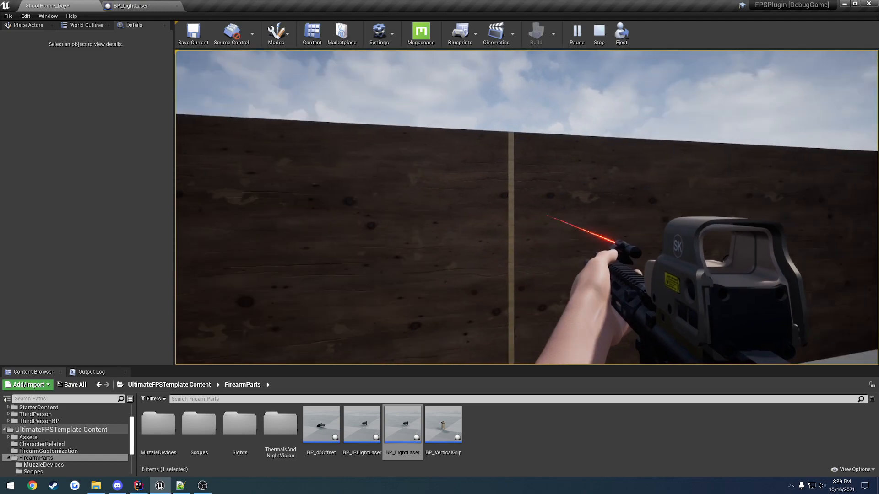
Walk toward and back from the wall to examine how the laser hits it, and stop playing.
key(w)
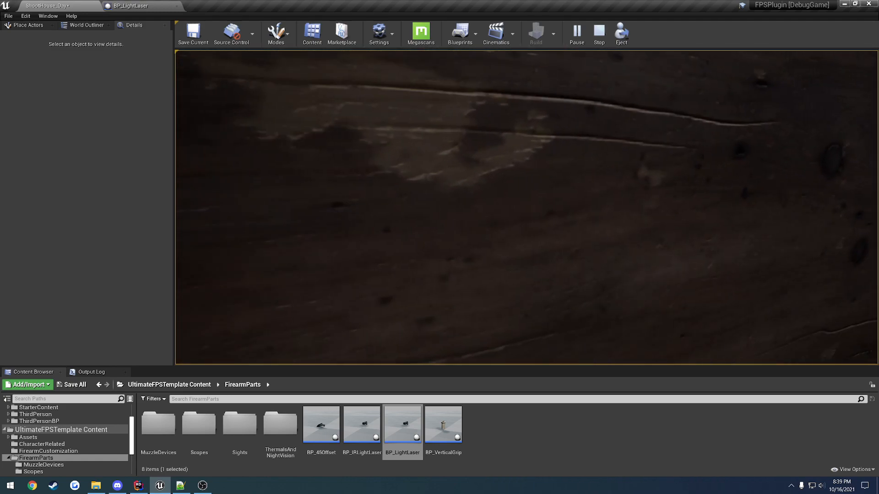
key(s)
key(s)
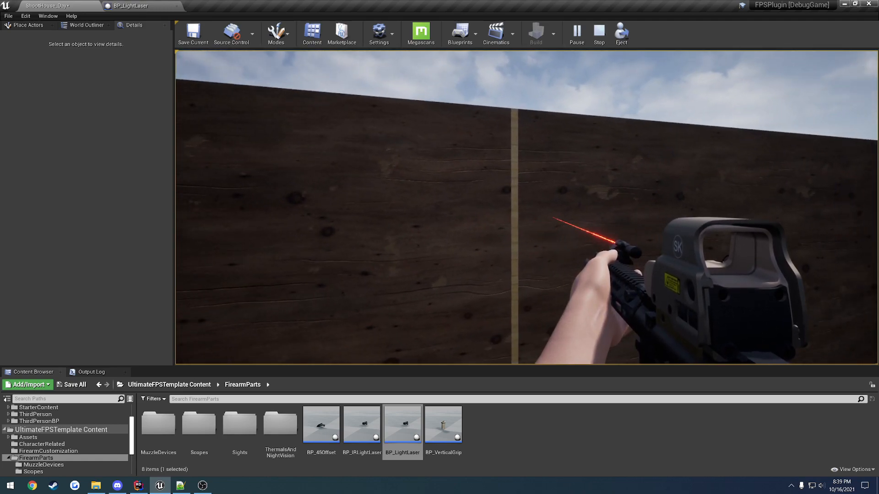
key(Escape)
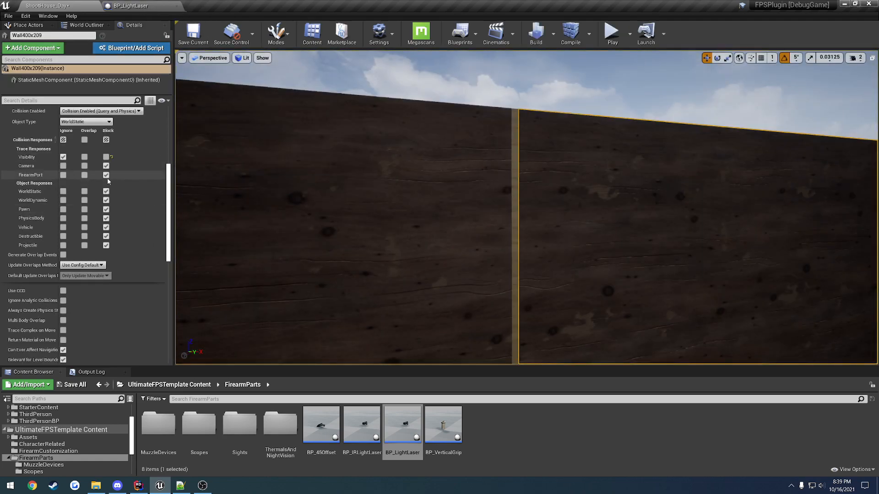
Restore the wall's Visibility trace response to Block and save the level.
click(8, 16)
click(42, 89)
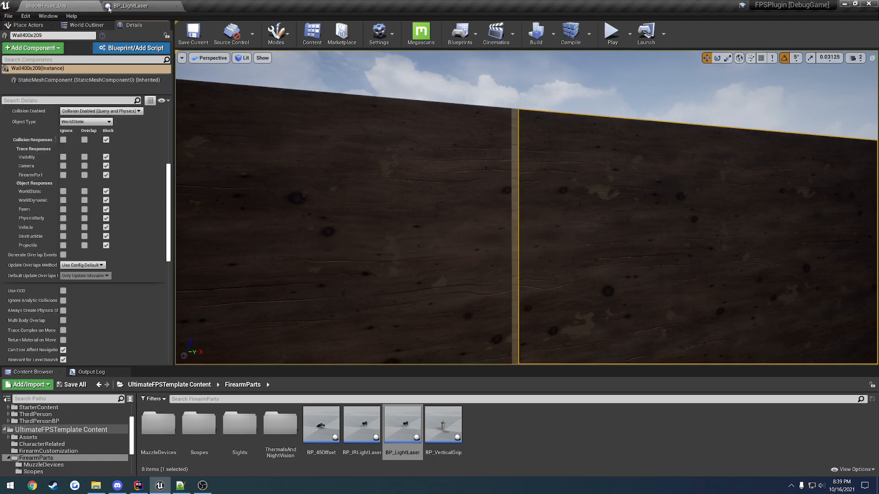
Review BP_LightLaser's Collision Channel options and expand its Laser Materials and Laser Dot Materials arrays.
click(123, 6)
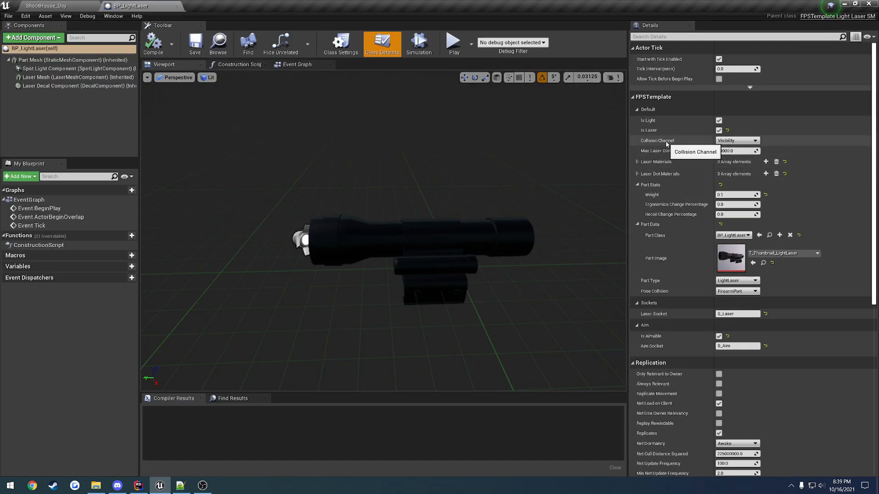
click(735, 140)
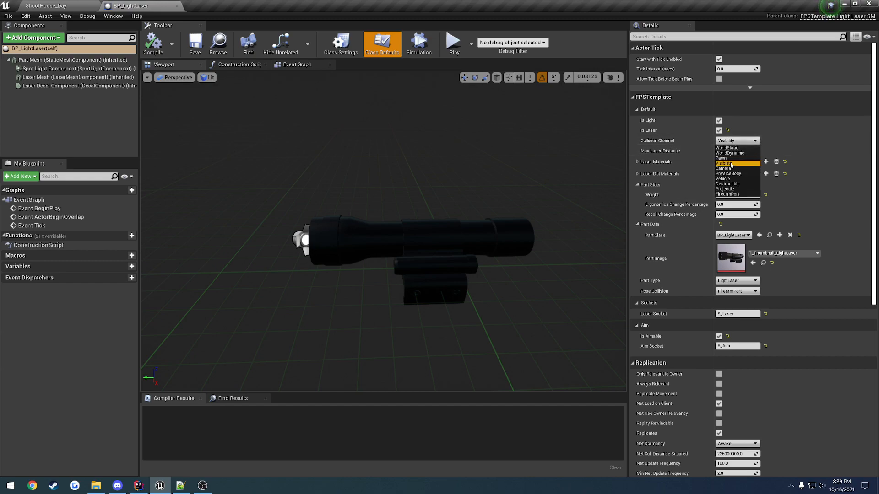
click(745, 142)
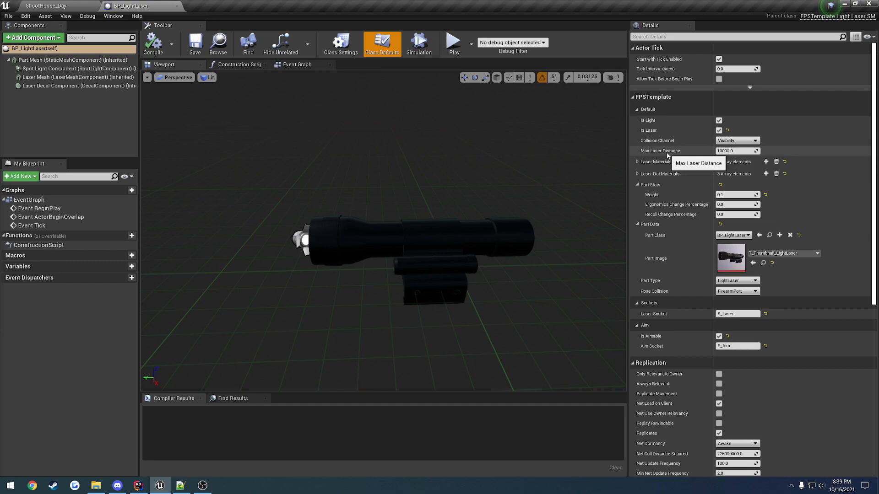
click(637, 161)
click(637, 276)
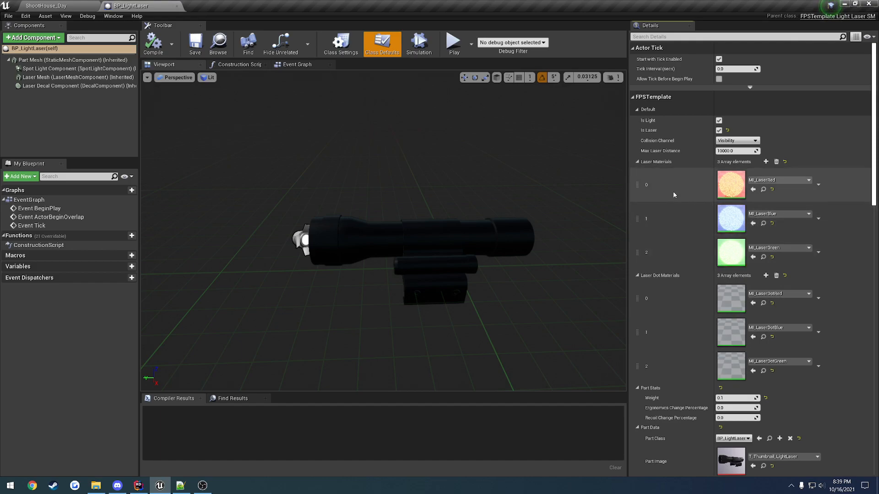
Play the level again, fit the 45 offset mount and light laser on the handguard, and leave the customization screen.
click(76, 11)
click(612, 35)
key(Tab)
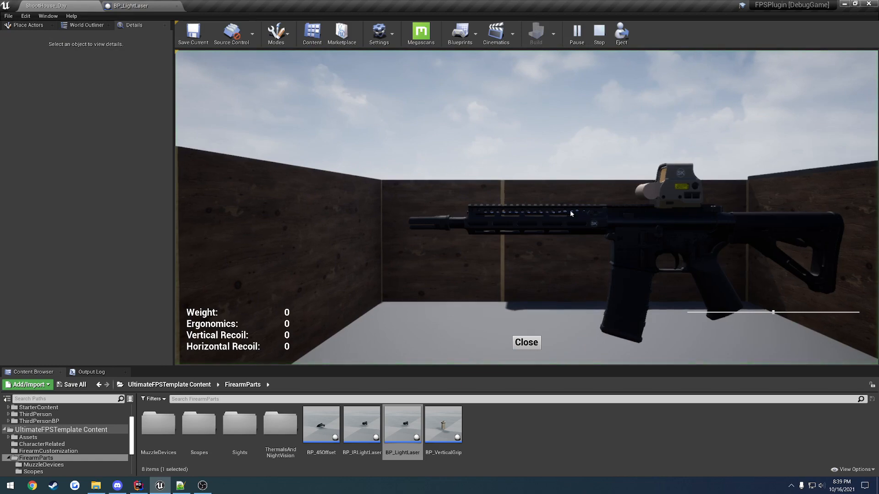
click(493, 213)
click(512, 251)
click(513, 211)
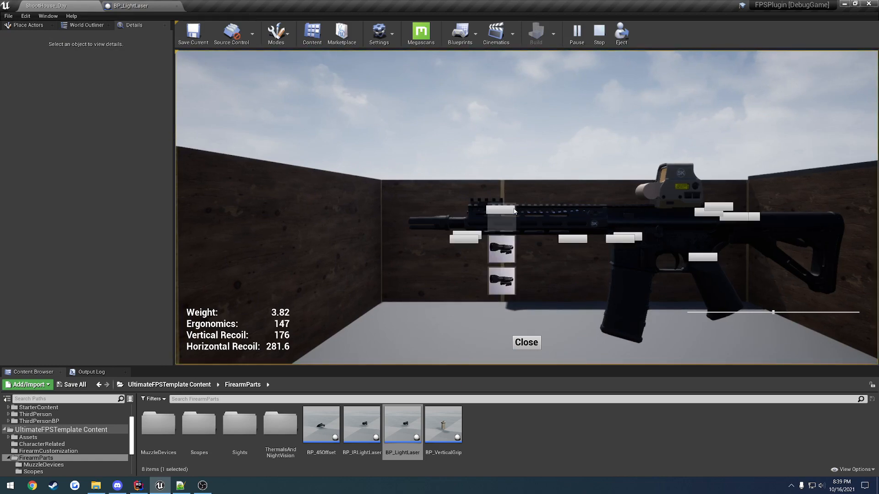
click(506, 253)
key(Tab)
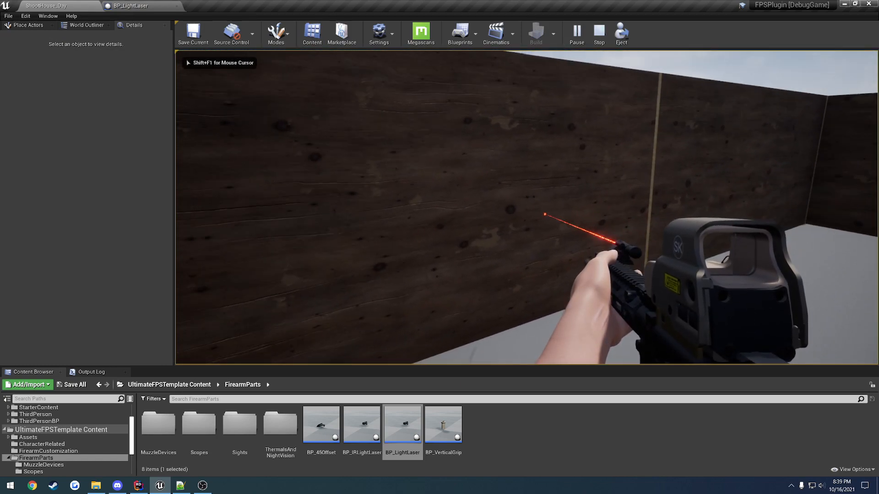
Cycle the mounted laser through its colours while aiming at the wall, and stop playing.
key(l)
key(l)
key(l)
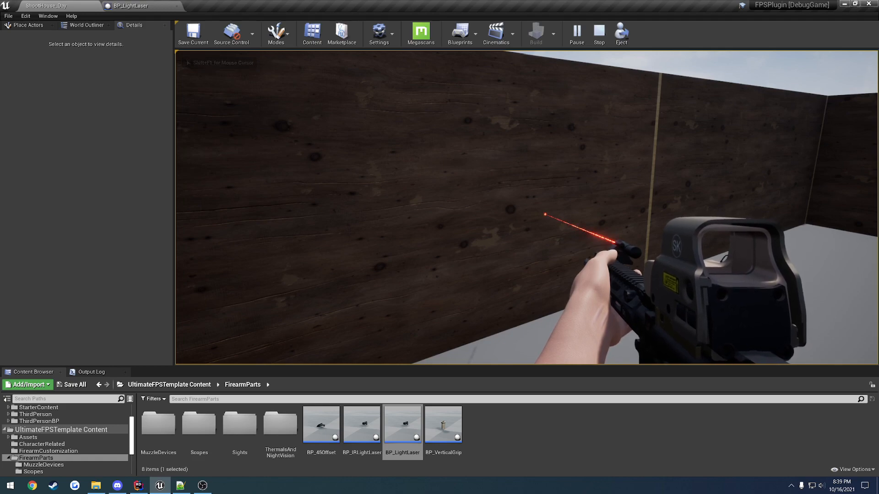
key(l)
key(l)
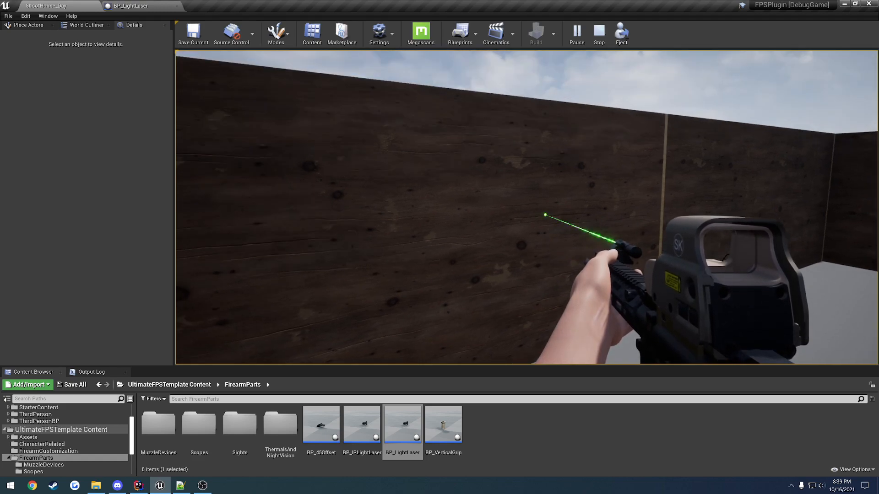
key(Escape)
Return to BP_LightLaser and collapse its Laser Materials and Laser Dot Materials arrays.
click(131, 6)
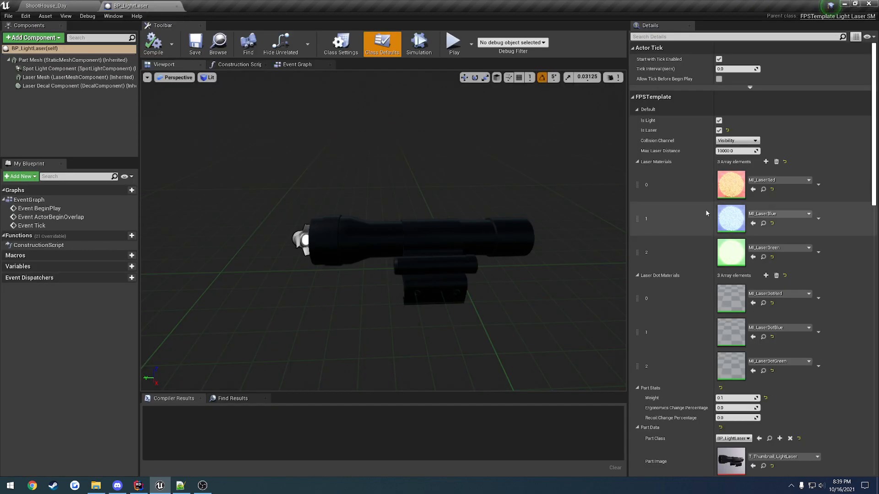
click(637, 275)
click(637, 161)
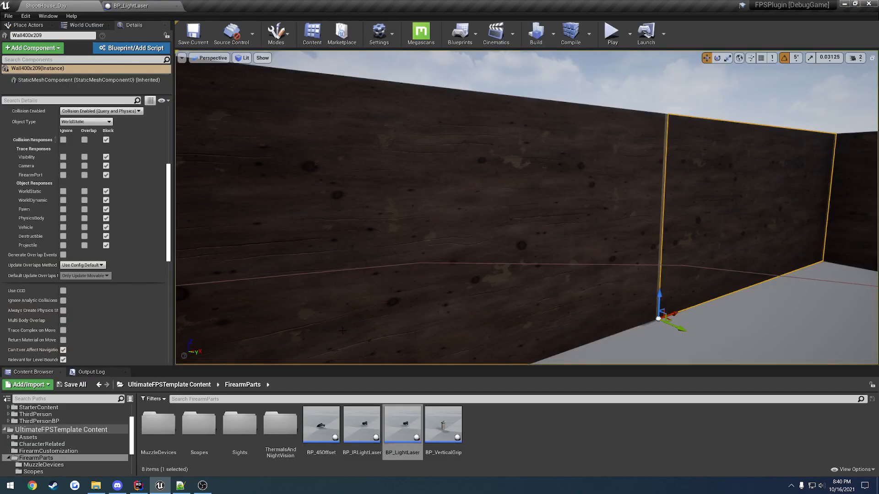
Open BP_VerticalGrip in the full blueprint editor, review its part stats, and close it.
double_click(443, 426)
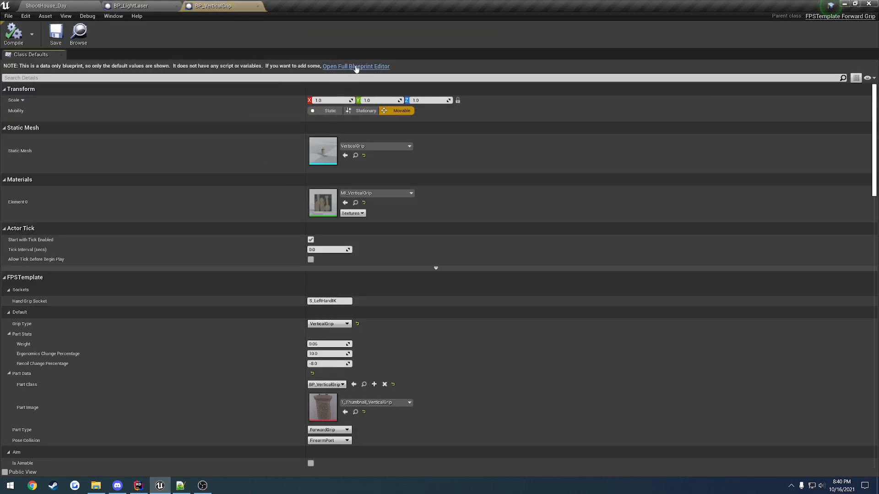
click(356, 66)
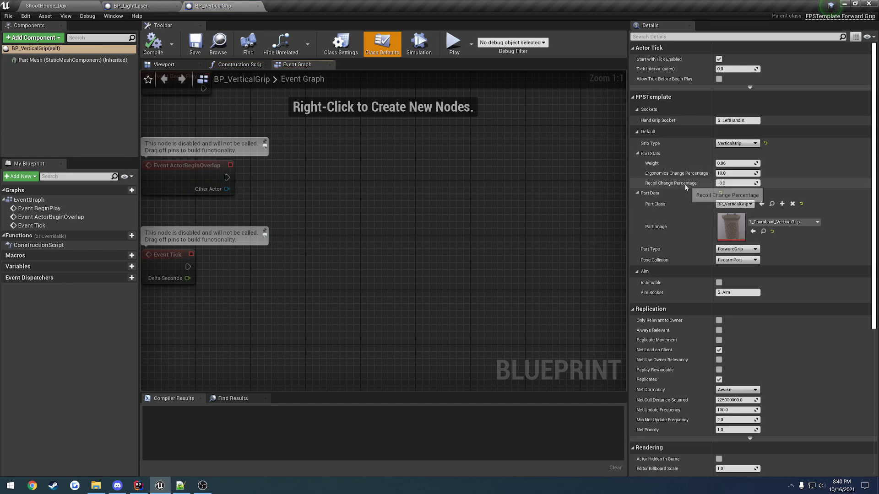
click(257, 6)
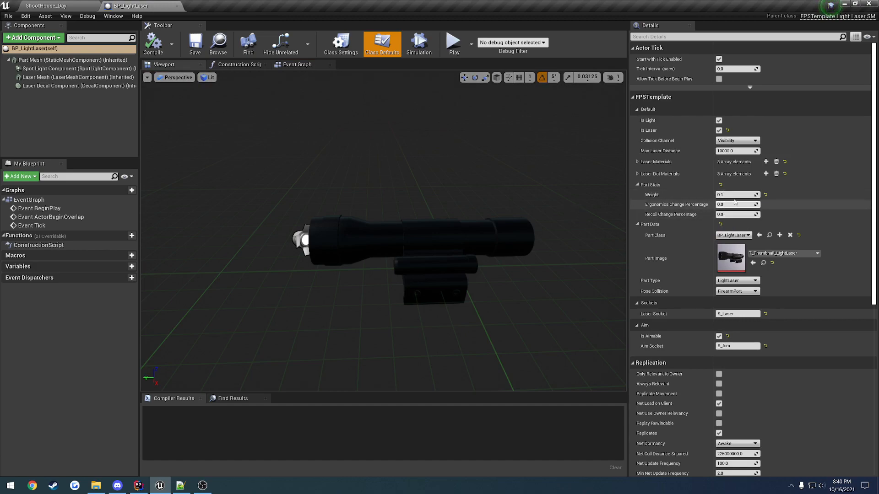
Collapse BP_LightLaser's Part Data, review its Part Type options and Laser Socket, and inspect the part from its end.
click(638, 226)
click(755, 235)
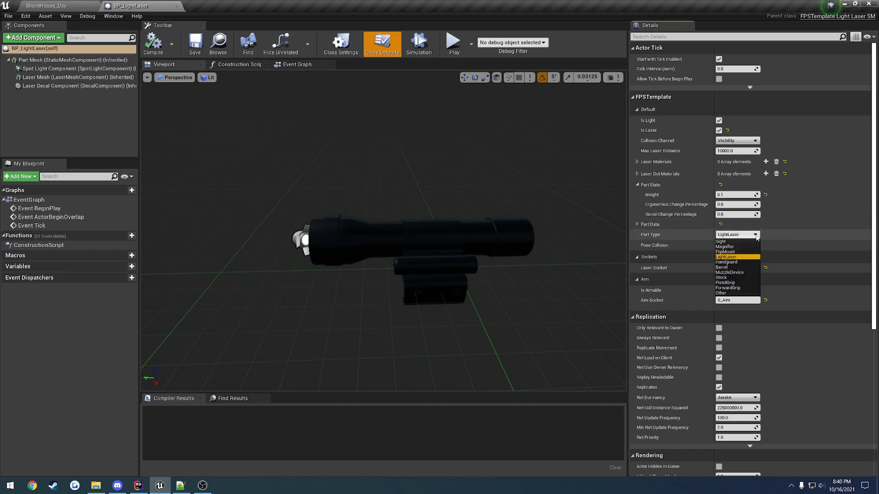
click(756, 237)
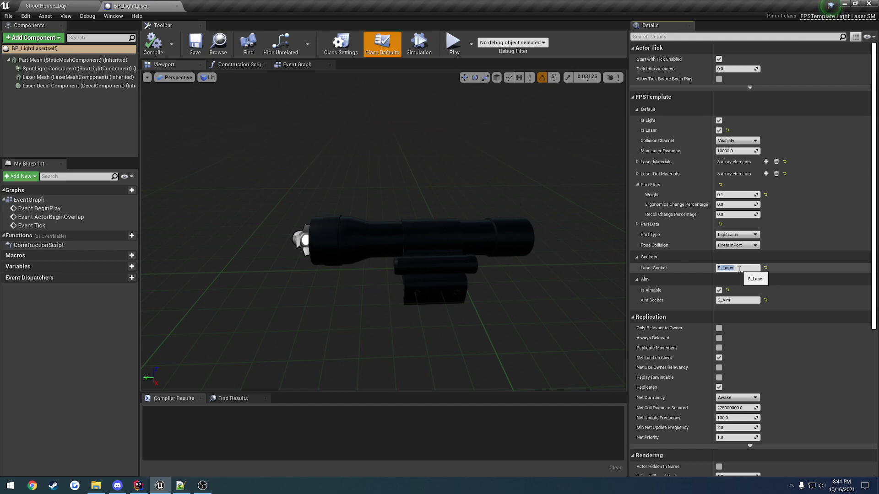
drag(574, 253, 398, 254)
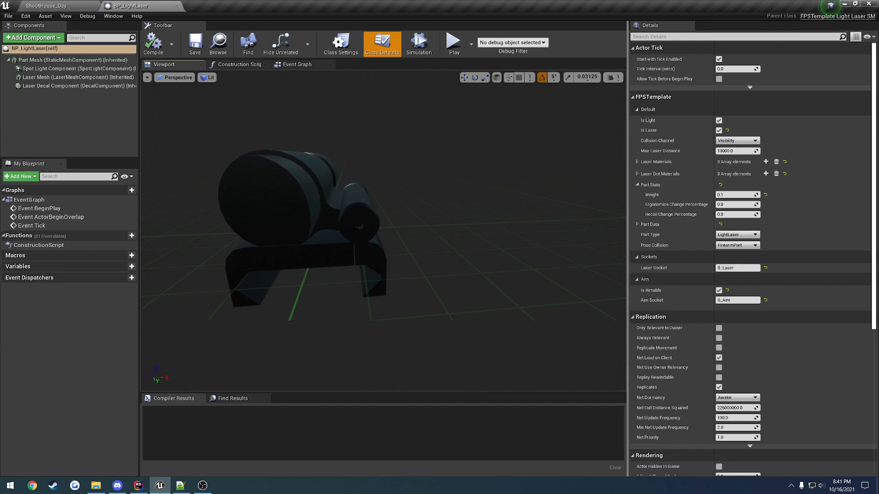
Inspect the light laser from several angles, check the S_Aim socket in its LightLaser static mesh, and return to BP_LightLaser's Aim Socket setting.
drag(398, 254, 415, 217)
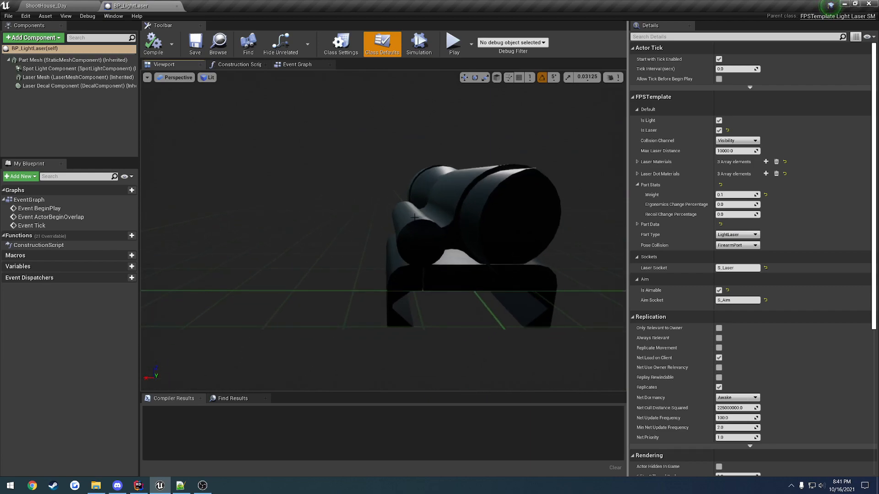
drag(387, 171, 334, 174)
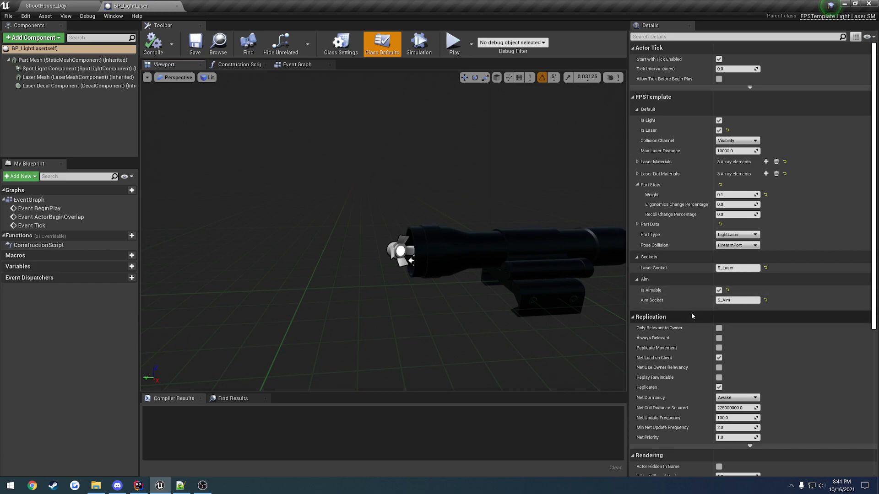
drag(549, 274, 457, 275)
click(93, 63)
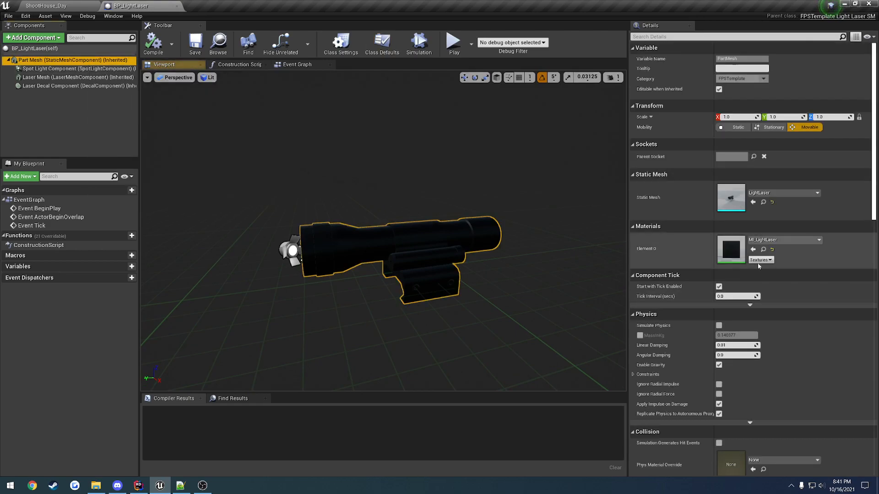
click(763, 202)
double_click(284, 419)
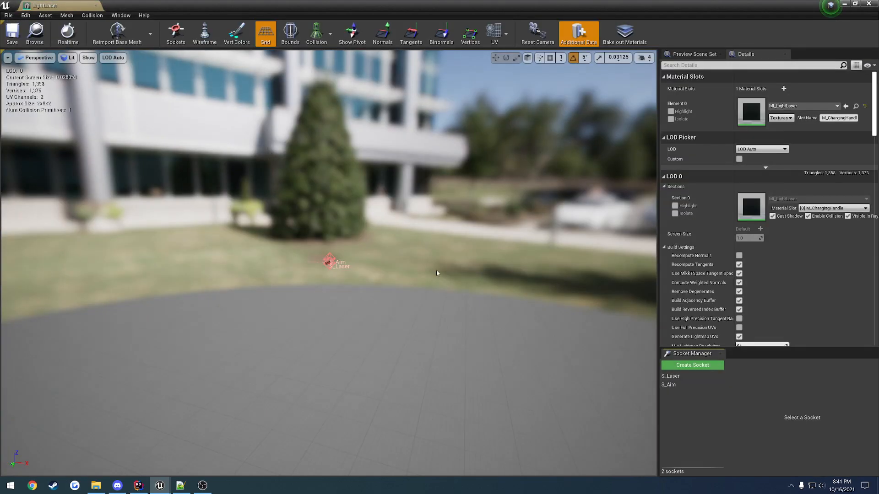
click(346, 195)
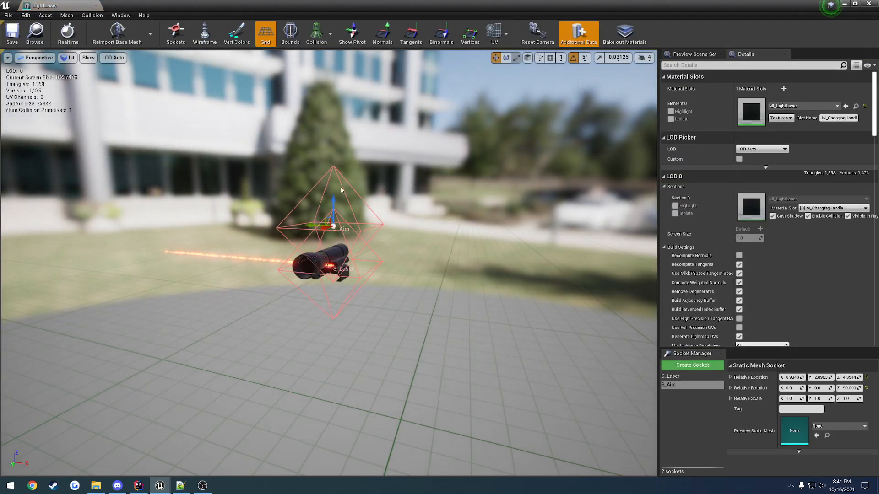
click(96, 5)
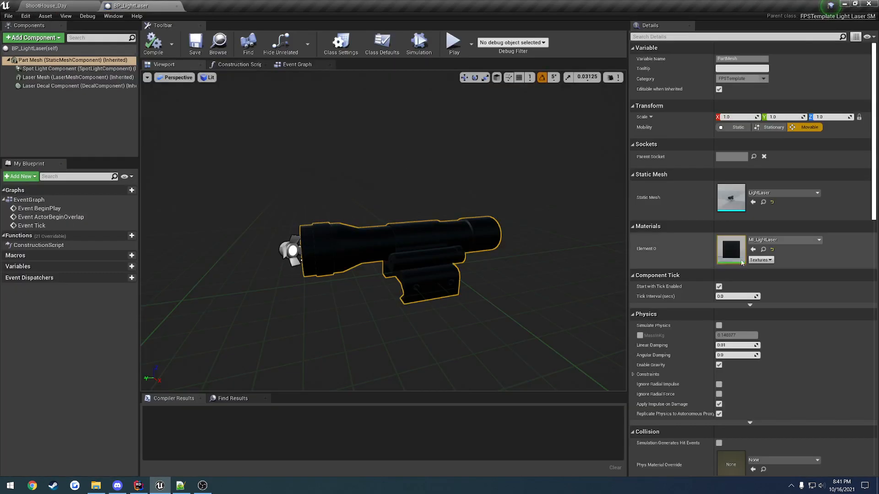
click(740, 300)
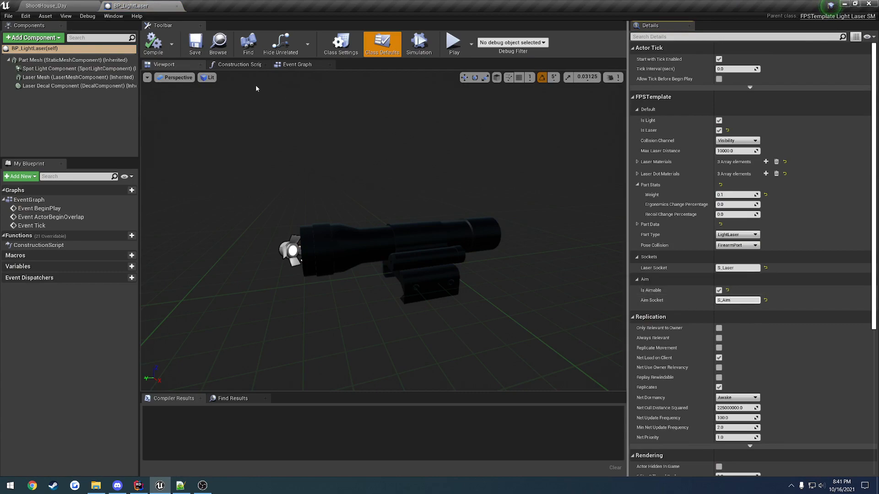
Play the ShootHouse_Day level, open the rifle's customization view, fit the light laser, and close customization.
click(55, 6)
click(609, 36)
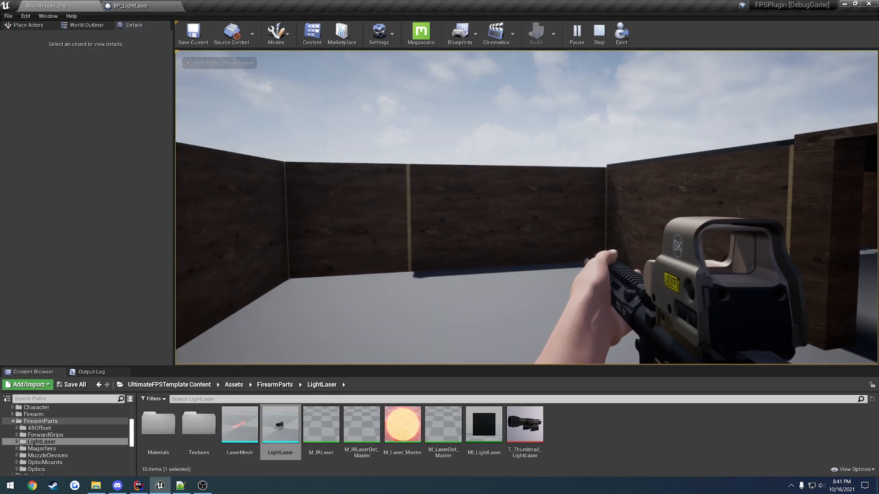
key(c)
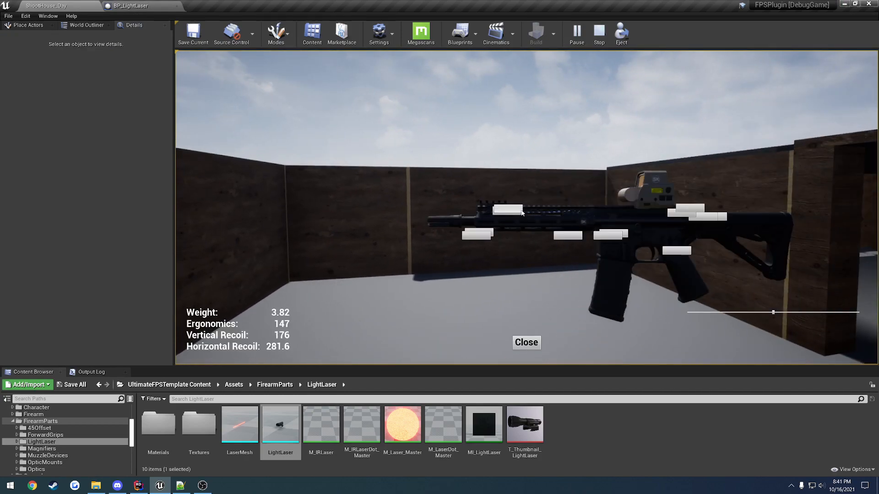
click(526, 342)
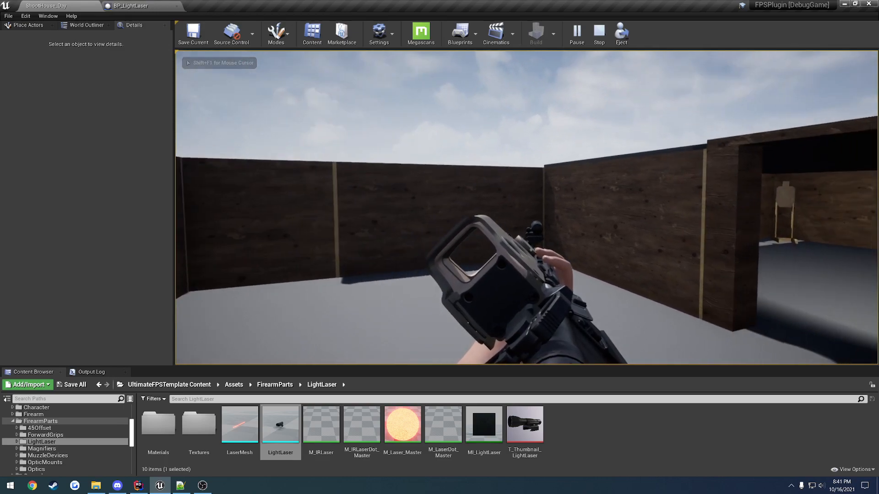
Walk through the level, switching aim between the holographic sight and the laser and changing the laser from red to green.
key(w)
right_click(527, 207)
key(w)
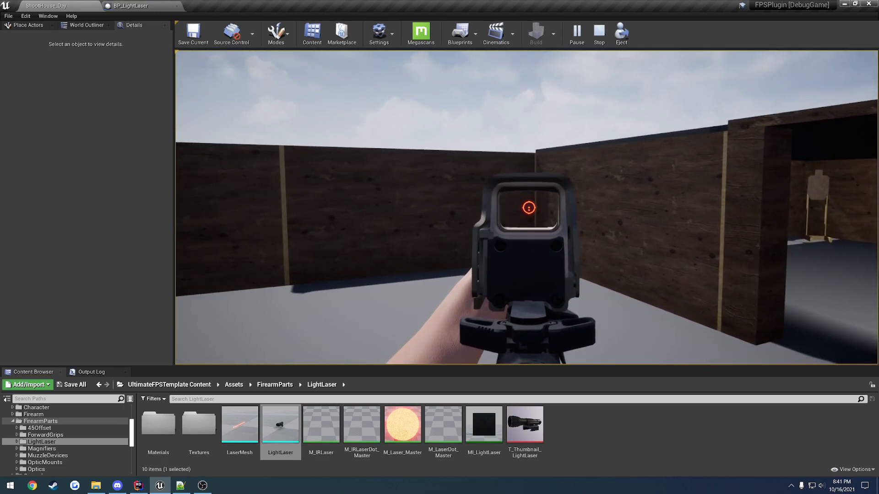
key(w)
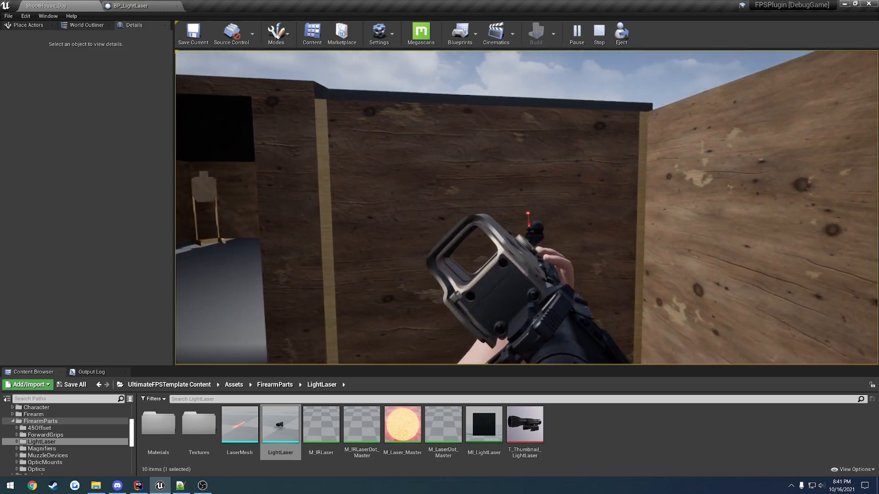
key(w)
key(s)
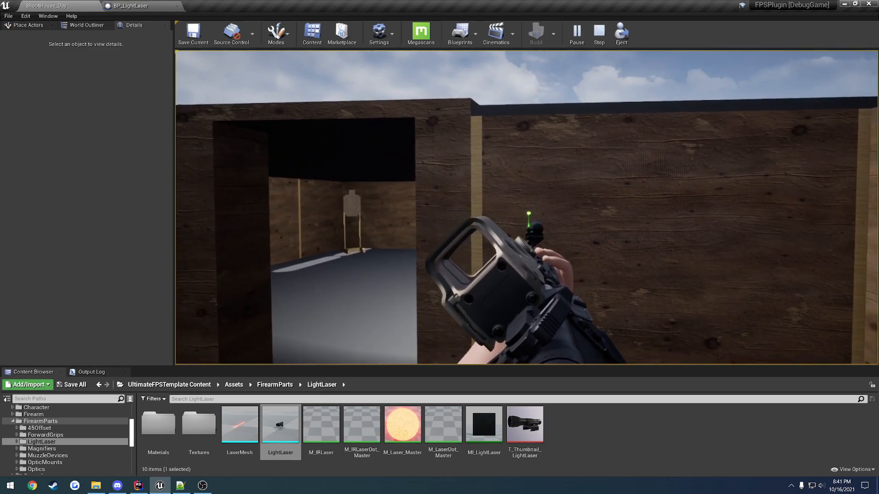
Aim at the target through the doorway, fire at it with the green laser on, and stop playing.
right_click(527, 207)
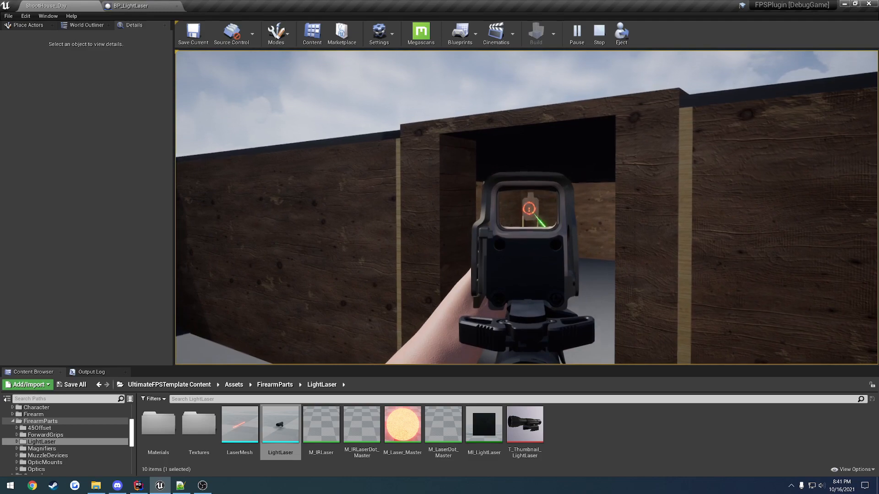
click(526, 207)
click(527, 207)
click(527, 208)
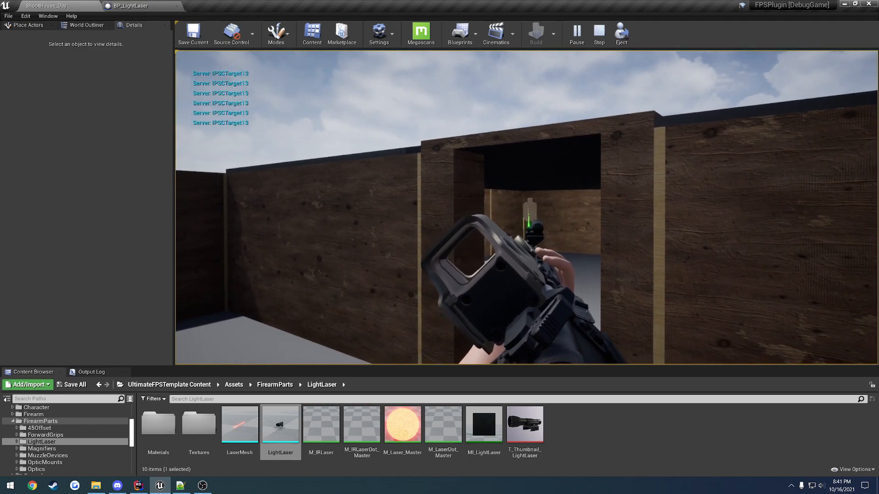
key(Escape)
Highlight the Light Laser and Generic Parts lines in the Notepad++ guide, and close the BP_LightLaser blueprint.
click(106, 5)
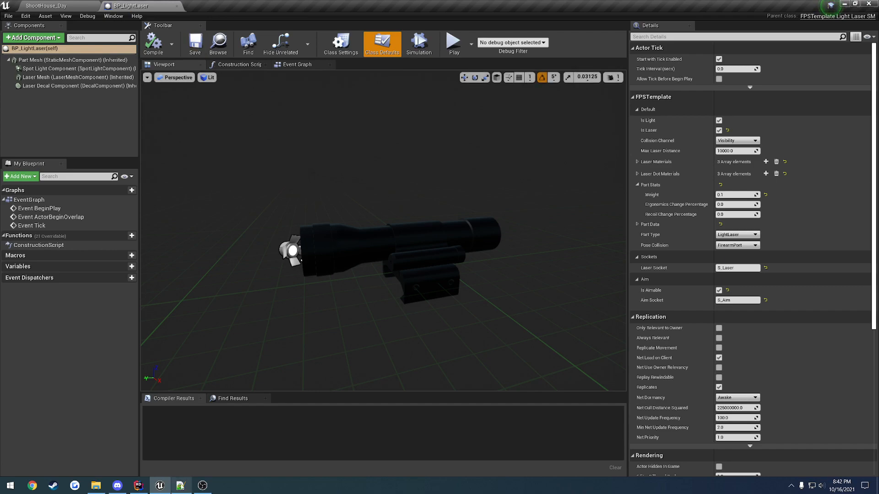
click(181, 487)
drag(322, 234, 190, 227)
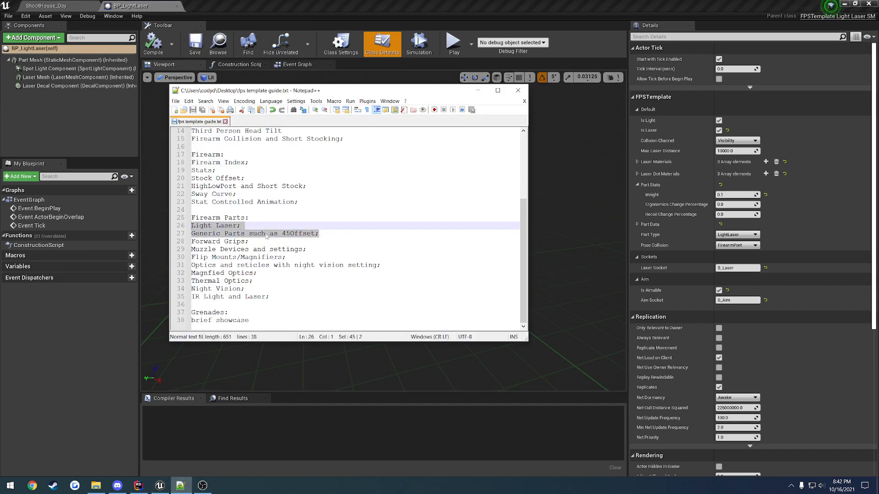
click(177, 6)
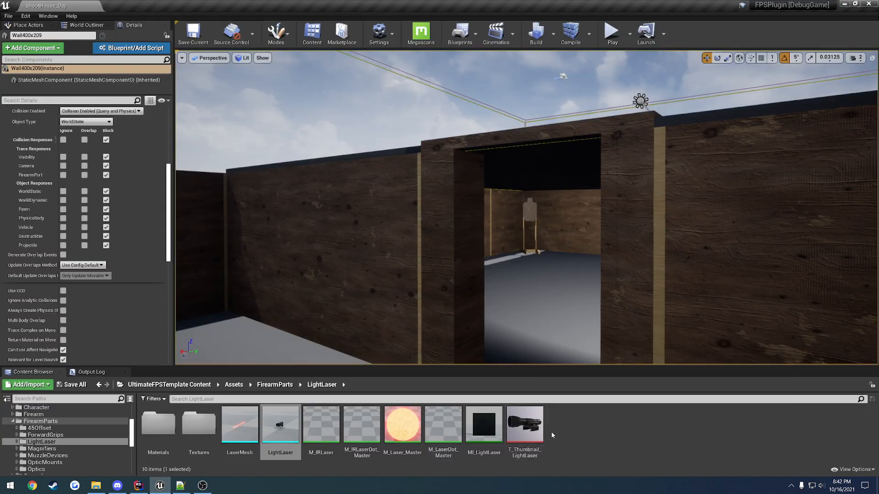
Browse back to the FirearmParts folder of UltimateFPSTemplate Content and open the BP_45Offset blueprint.
key(alt+Left)
key(alt+Left)
key(alt+Left)
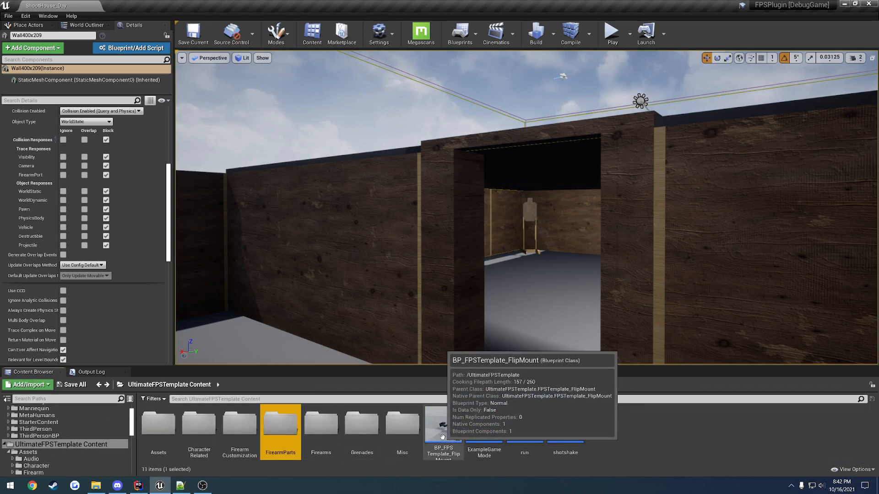
double_click(397, 432)
key(alt+Left)
double_click(292, 429)
right_click(291, 429)
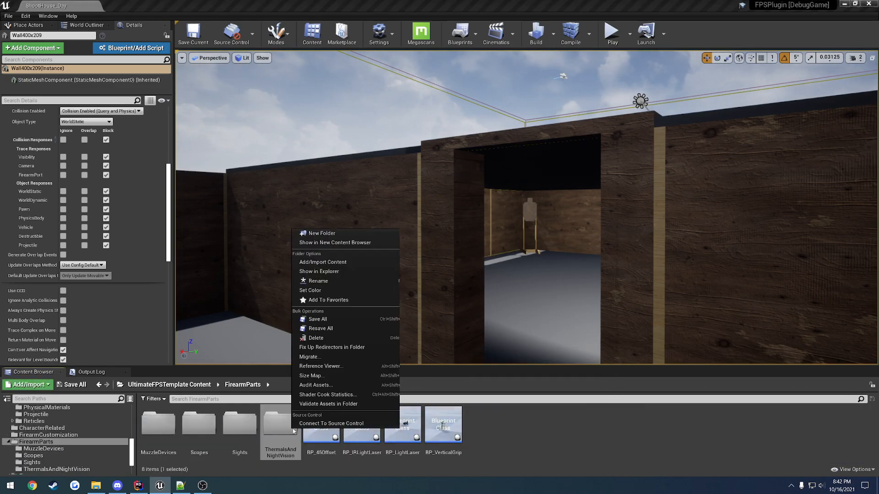
key(Escape)
double_click(321, 425)
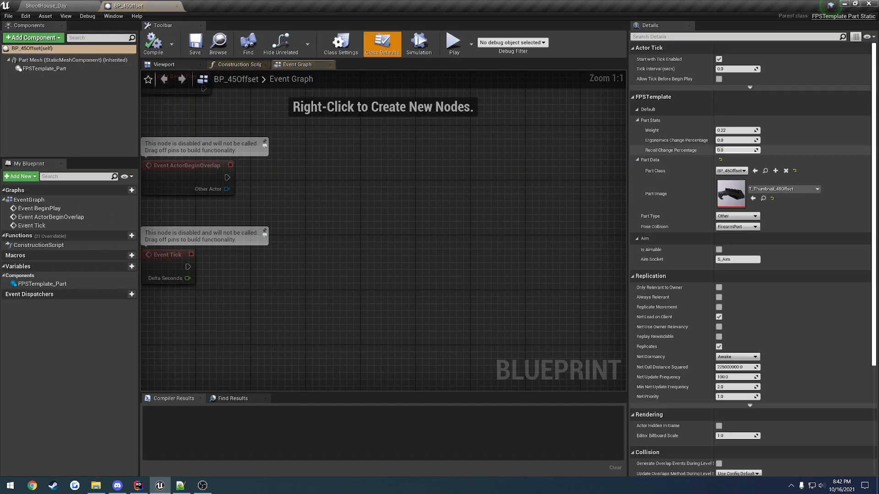
View the BP_45Offset model in 3D and review the settings of its FPSTemplate_Part component.
click(163, 64)
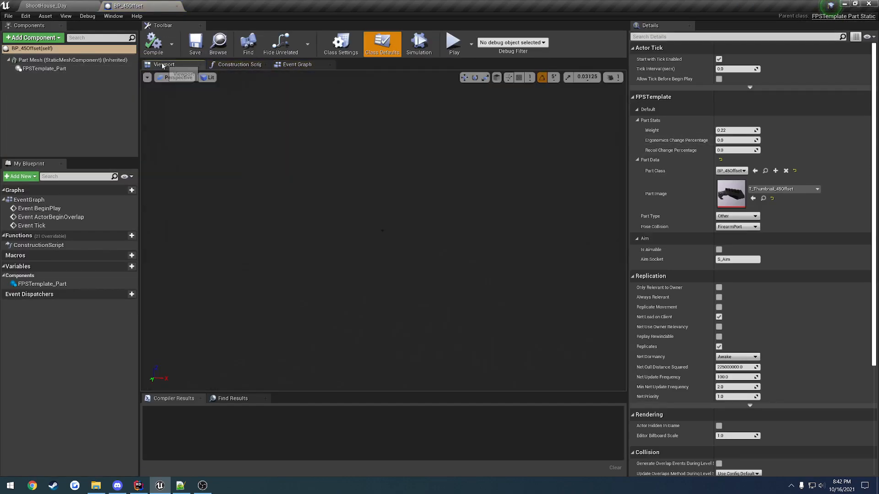
mouse_move(312, 168)
right_down()
mouse_move(585, 168)
mouse_move(309, 163)
right_up()
scroll(311, 163, up, 5)
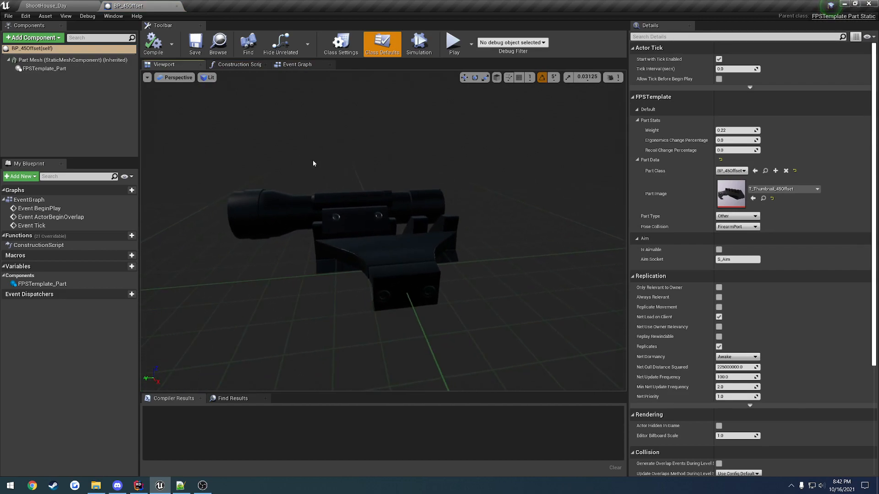
click(51, 69)
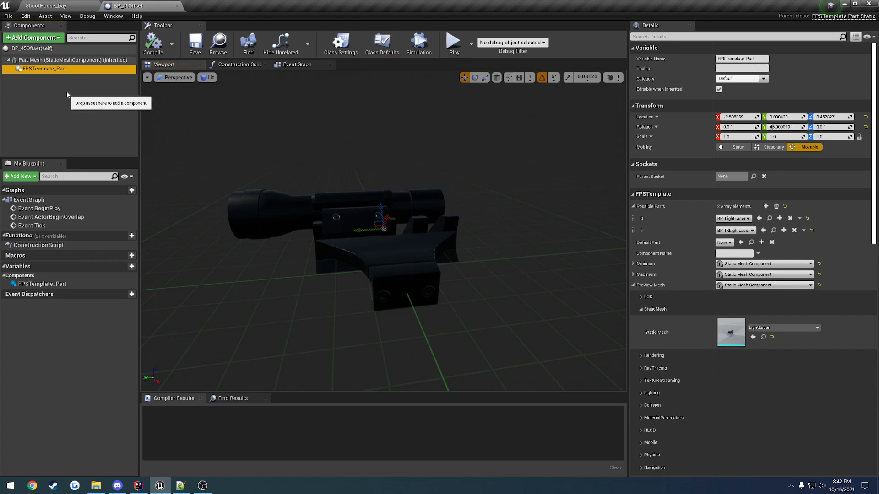
Add a second FPSTemplate Part component under the existing one in BP_45Offset and delete it again.
click(49, 41)
text(f)
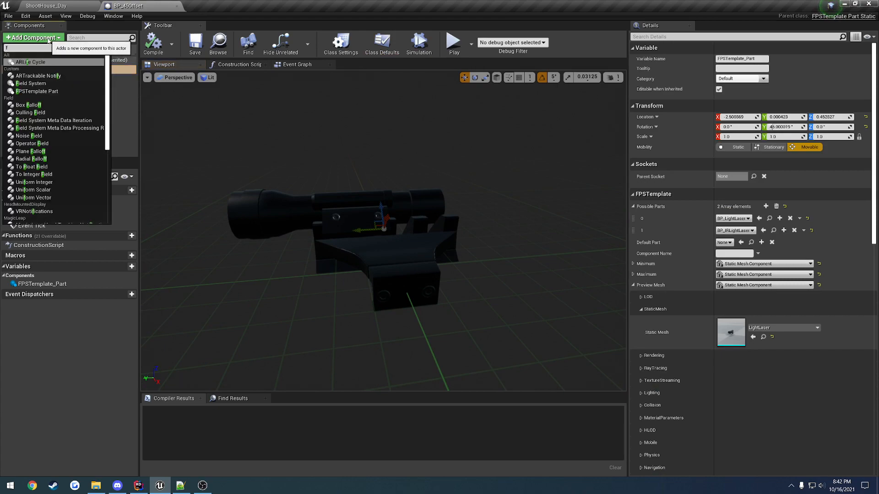
click(36, 91)
click(50, 93)
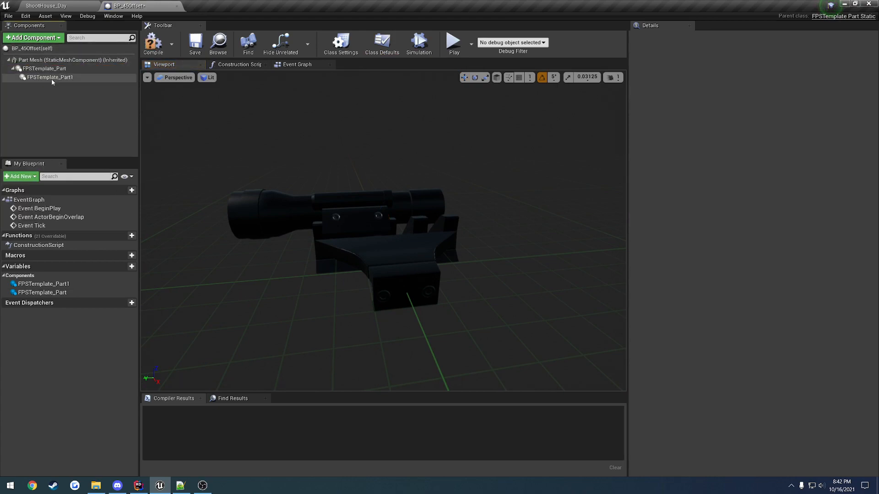
click(52, 78)
key(Delete)
Add BP_HoloSight as a third entry in FPSTemplate_Part's Possible Parts and compile BP_45Offset.
click(52, 69)
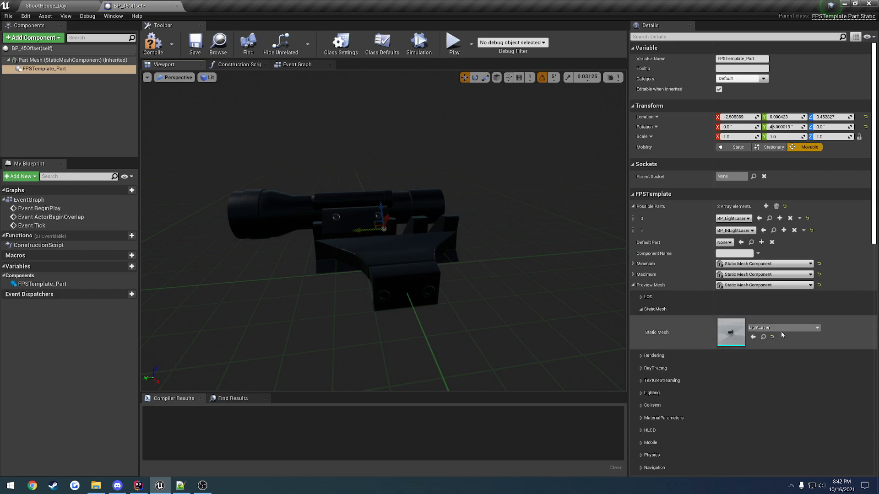
right_drag(440, 256, 402, 252)
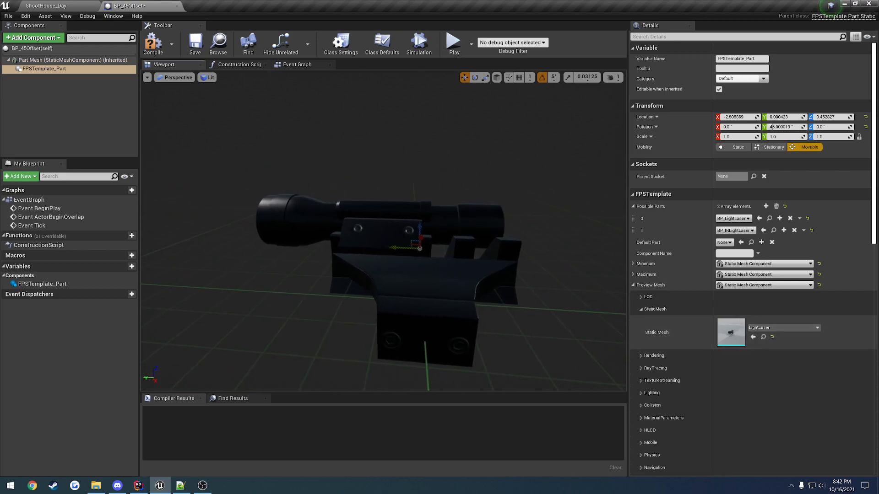
click(766, 206)
click(724, 242)
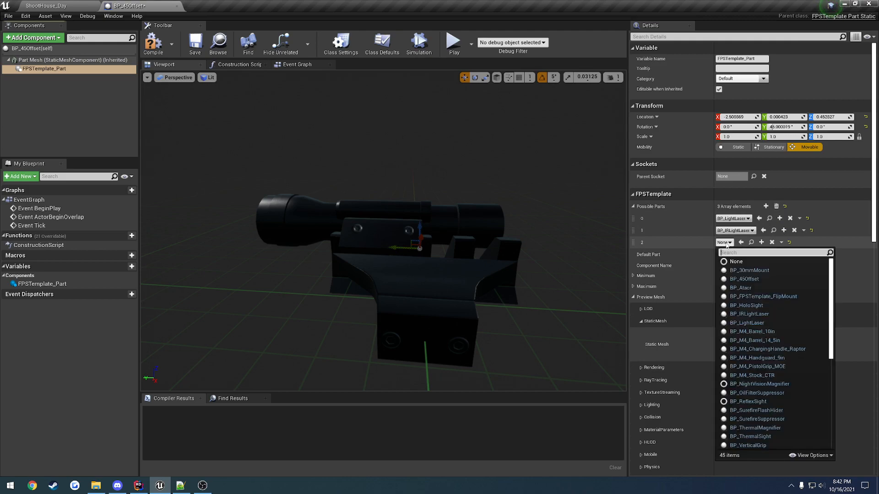
click(746, 306)
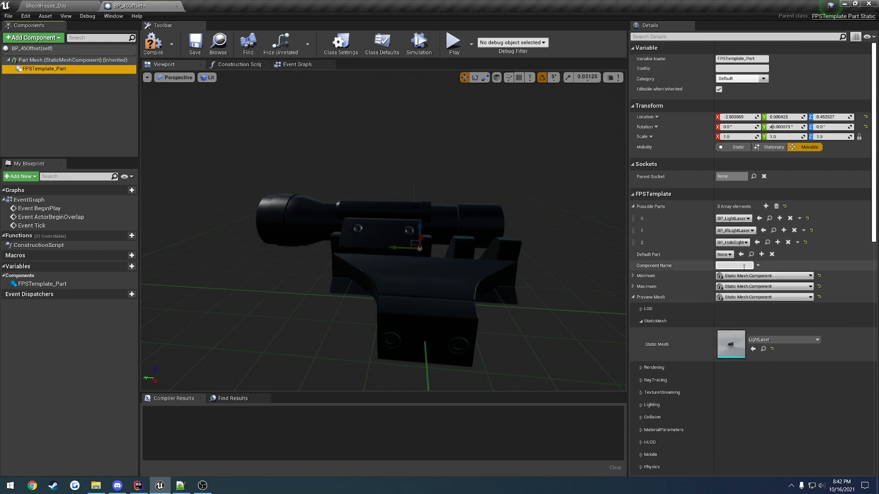
click(153, 43)
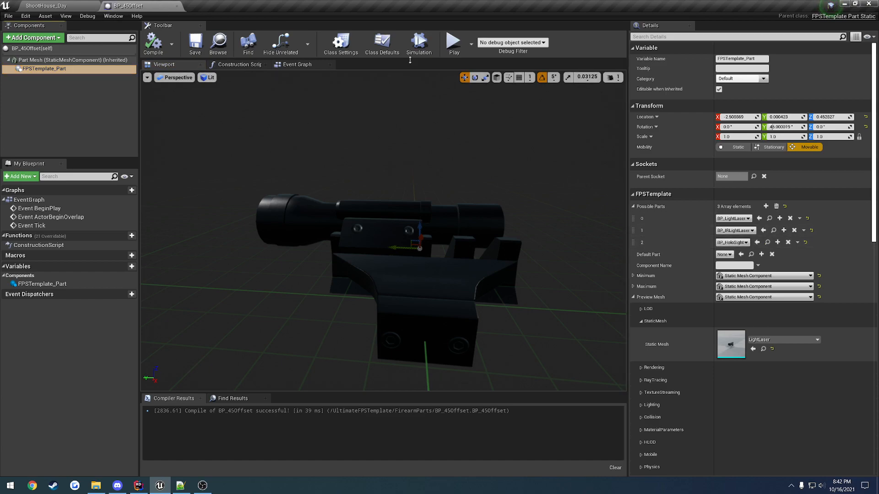
Play the ShootHouse_Day level, fit the 45-degree offset mount with a holographic sight on the rifle's front rail, and close customization.
click(60, 5)
click(605, 35)
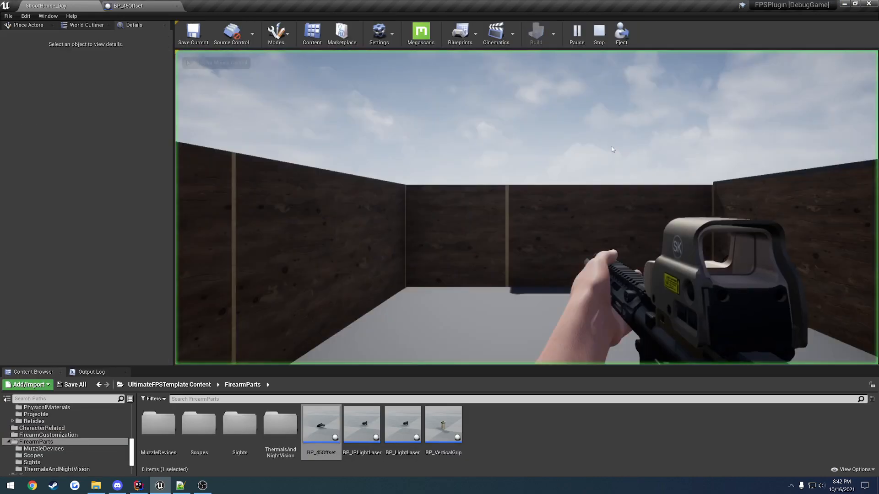
click(510, 249)
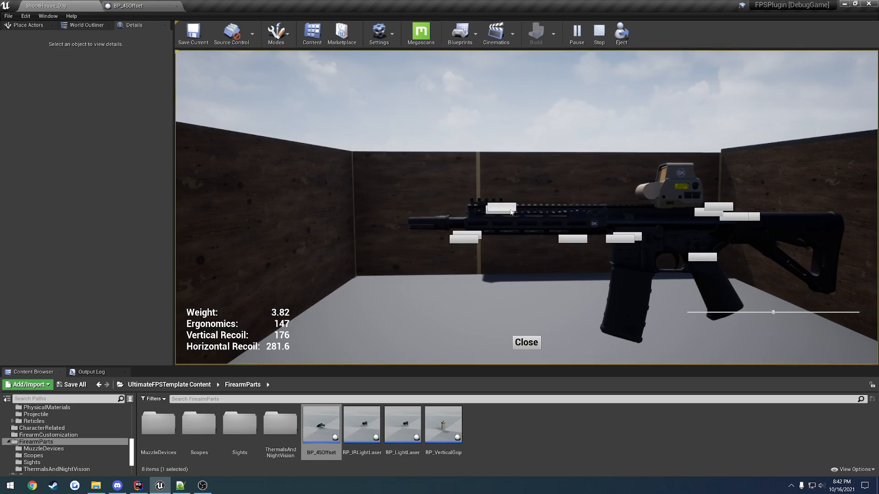
click(503, 314)
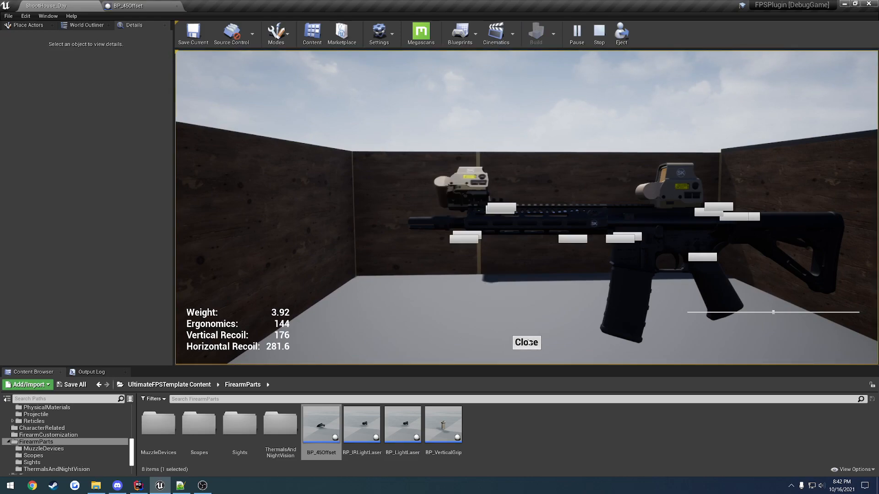
click(526, 342)
Aim the rifle, switch between the main and offset holographic sights, and stop playing.
right_click(526, 208)
key(t)
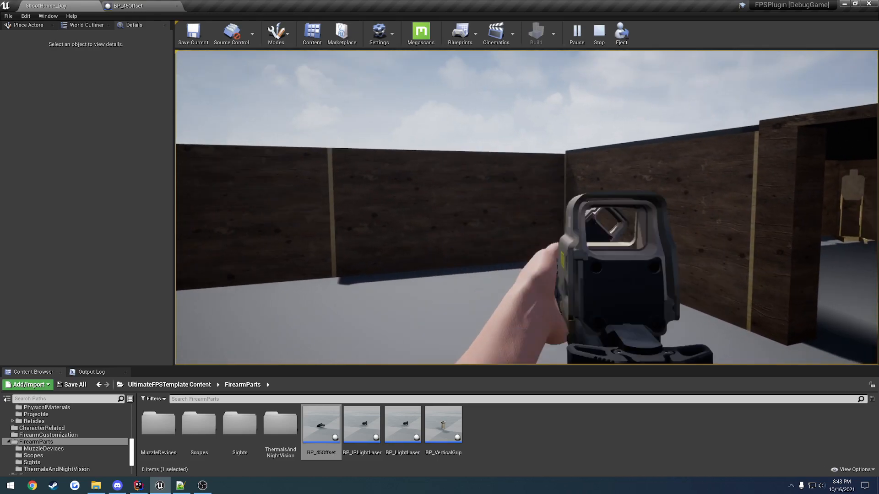
key(Escape)
Delete the BP_HoloSight entry from BP_45Offset's Possible Parts and recompile the blueprint.
click(129, 6)
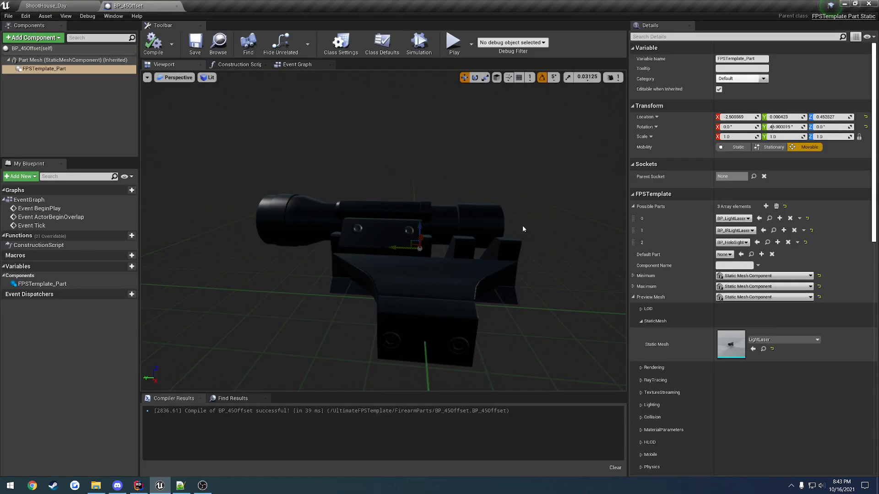
click(798, 243)
click(809, 256)
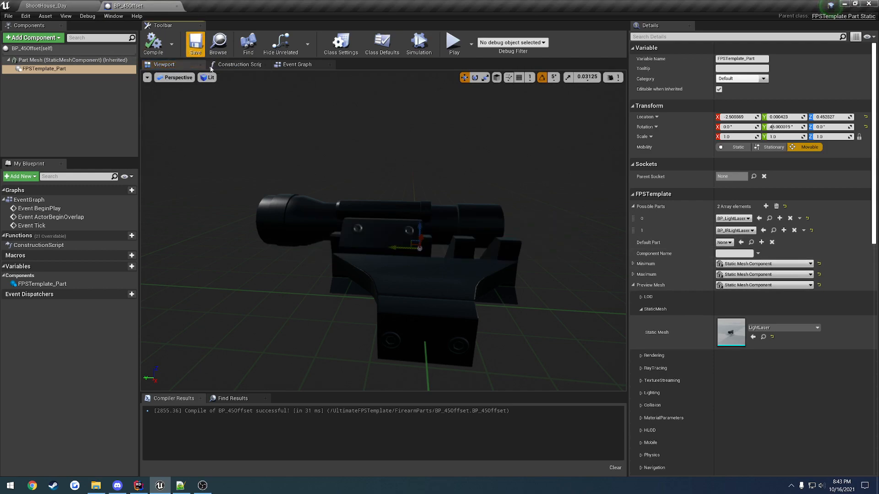
Set the Default Part of the FPSTemplate_Part component to BP_LightLaser and check the mount and laser meshes.
click(724, 243)
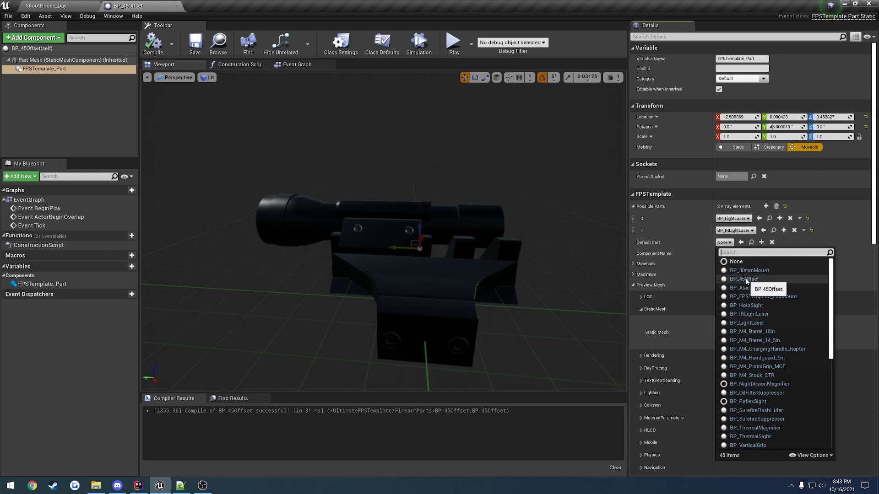
click(754, 322)
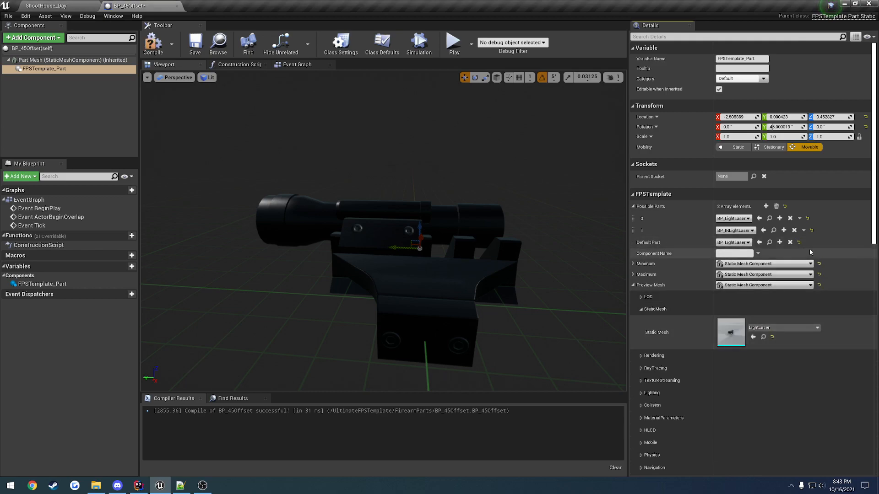
click(443, 287)
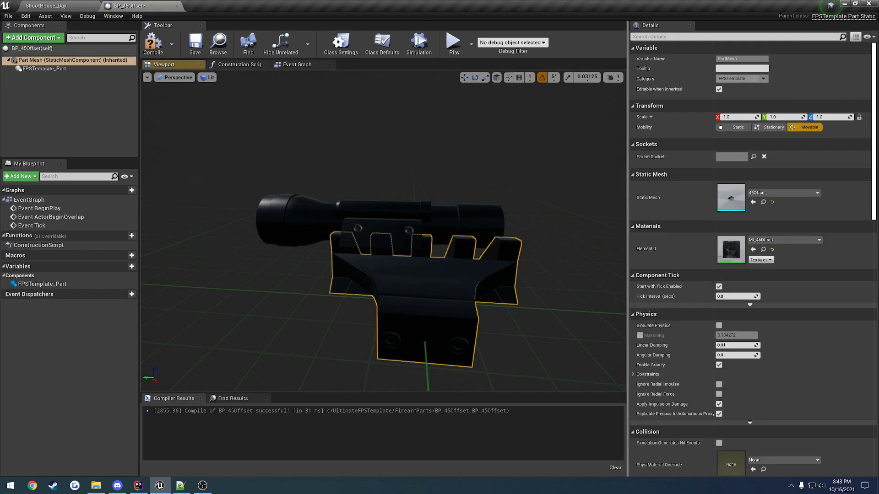
click(412, 217)
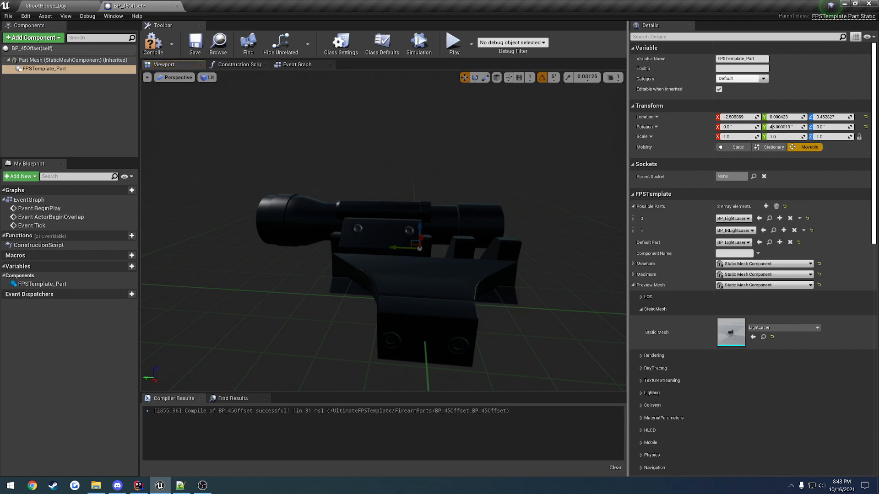
Clear the FPSTemplate_Part component's Default Part, then compile and save the BP_45Offset blueprint.
click(790, 242)
click(154, 43)
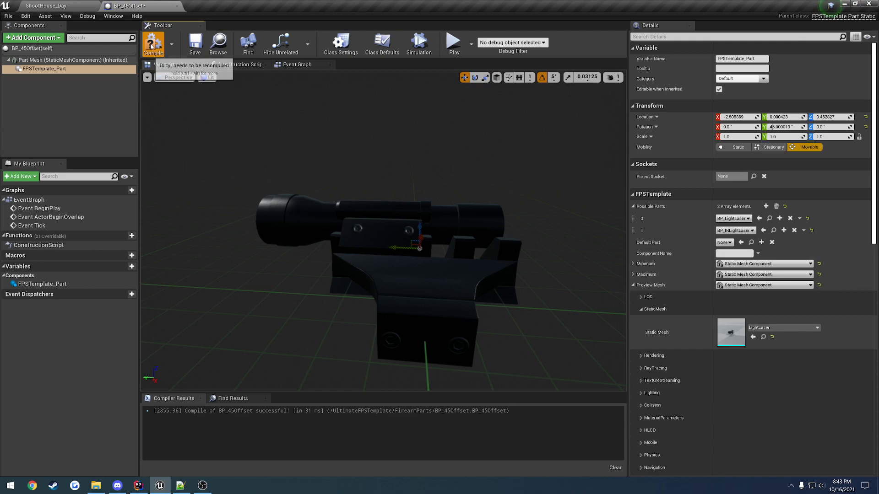
click(195, 44)
Play the ShootHouse_Day level and inspect the rifle's sight and attachment slots in the weapon customization view.
click(57, 6)
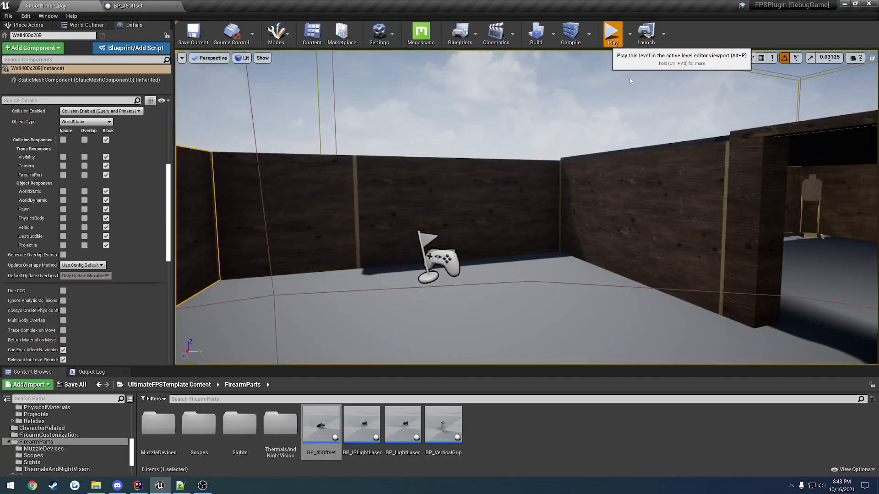
click(612, 33)
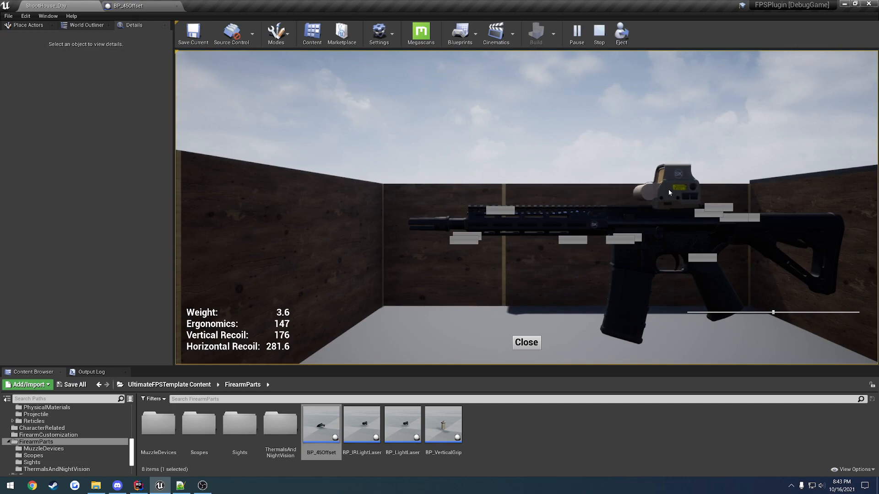
drag(669, 190, 634, 190)
drag(634, 190, 675, 189)
mouse_move(818, 221)
mouse_down()
mouse_move(785, 219)
mouse_move(831, 218)
mouse_up()
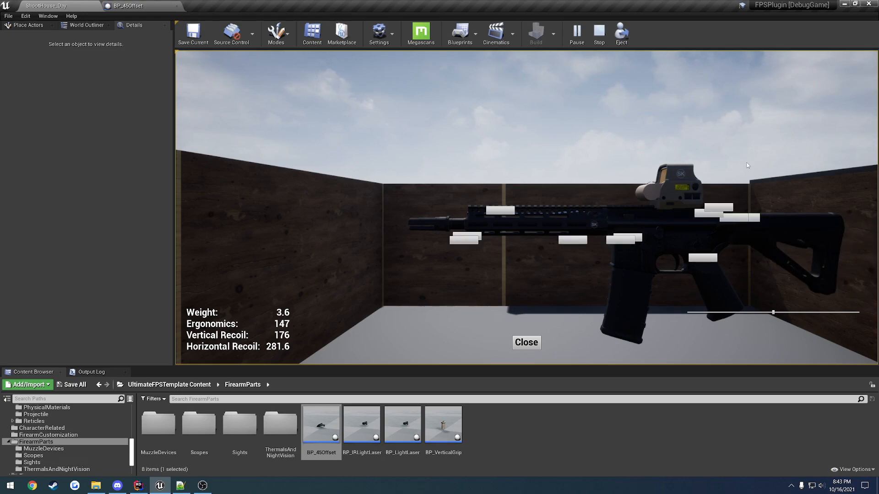
click(526, 343)
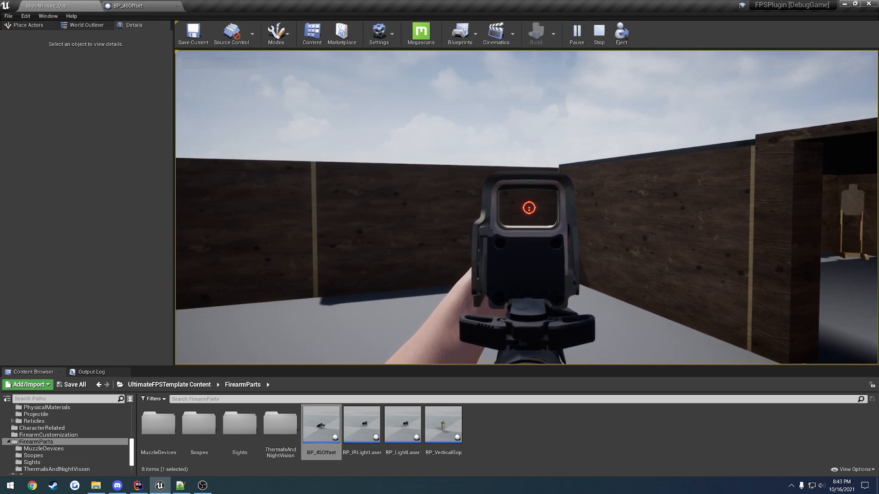
Test aiming through the holographic sight, recheck the weapon customization view, and end the play session.
right_click(706, 357)
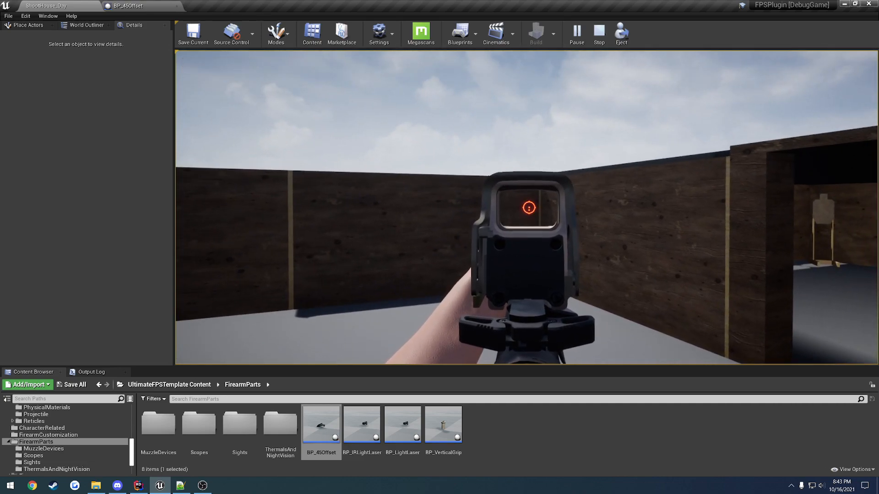
key(Tab)
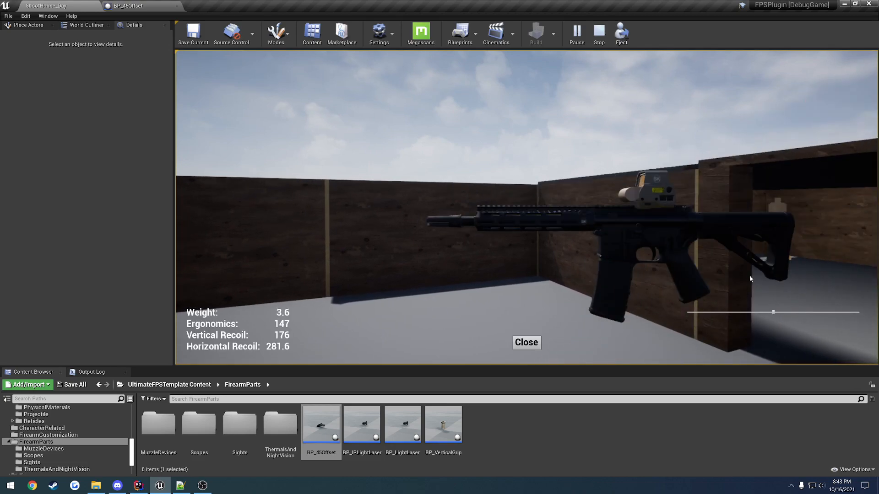
key(Tab)
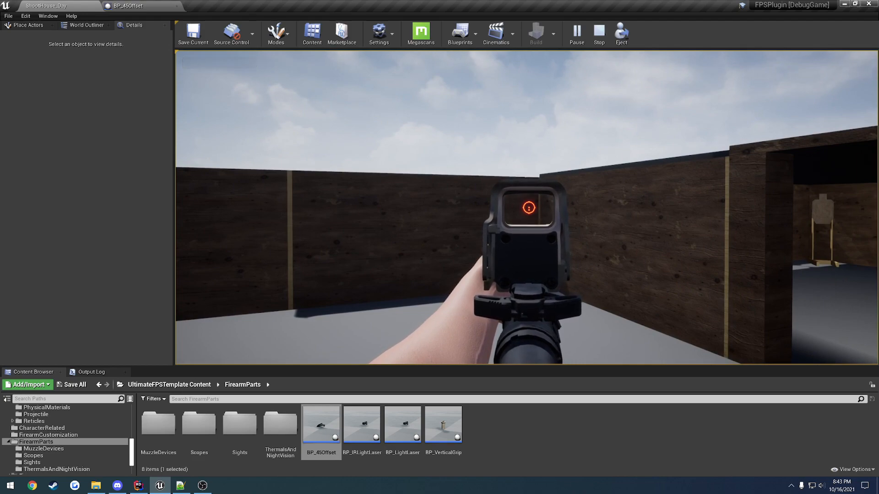
key(Tab)
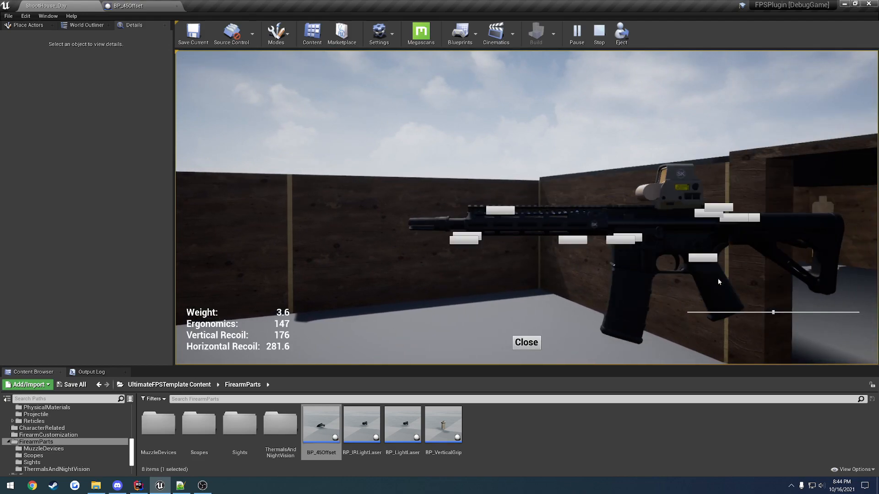
click(527, 343)
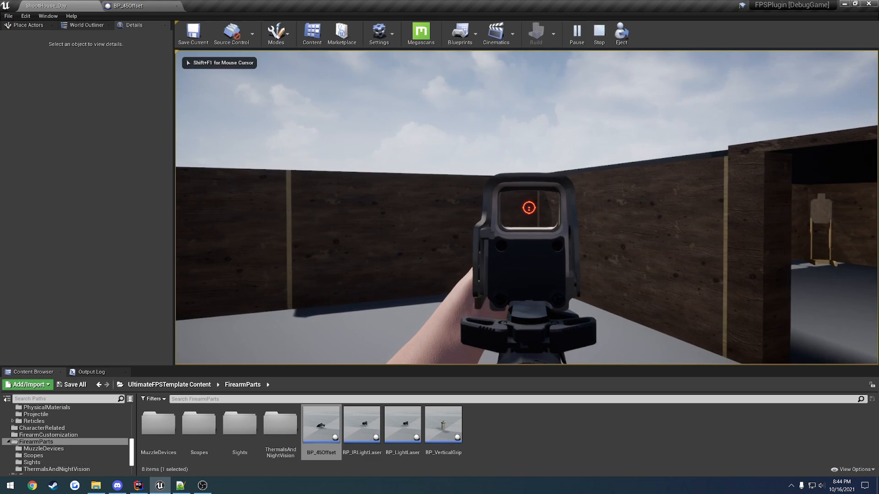
key(Escape)
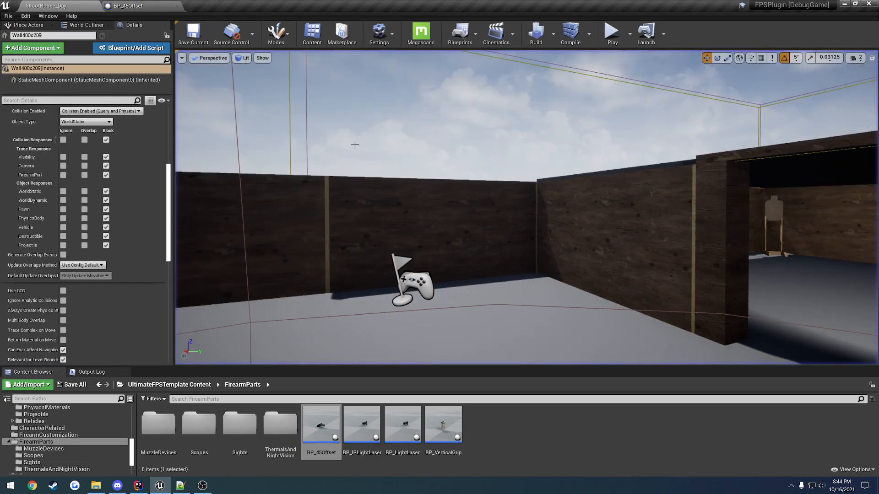
Return to the BP_45Offset blueprint and highlight the "Forward Grips;" line in the Notepad++ guide.
click(139, 4)
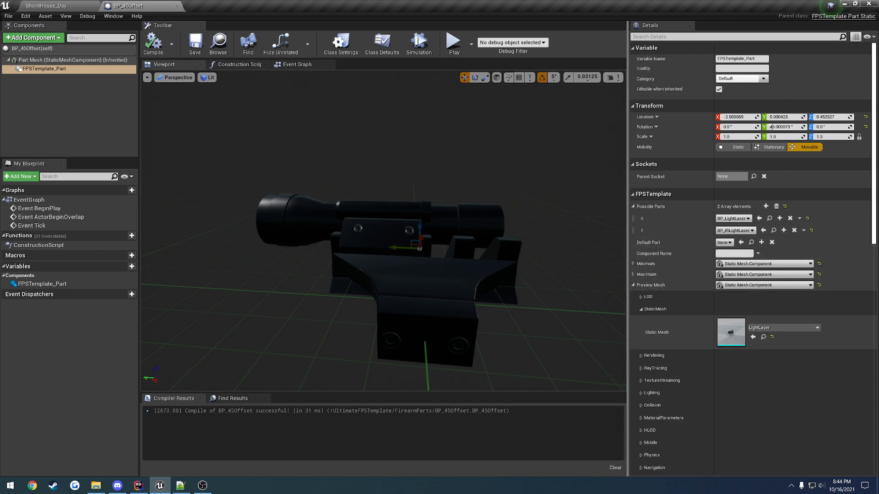
click(180, 485)
click(283, 244)
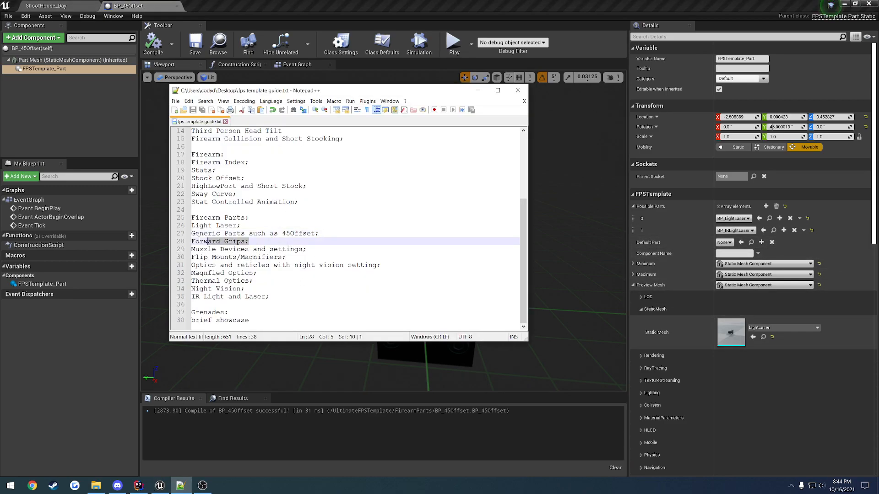
key(shift+Home)
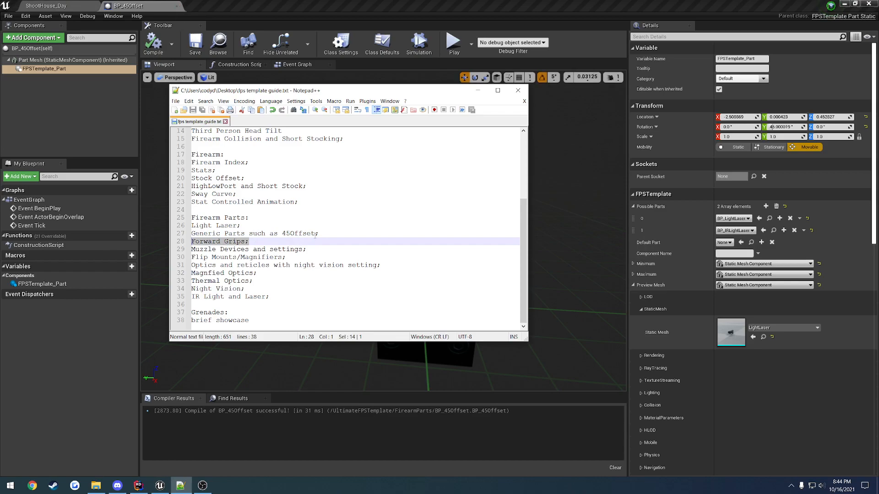
Close BP_45Offset, open BP_VerticalGrip, and examine its Hand Grip Socket setting and 3D model.
click(177, 7)
double_click(442, 424)
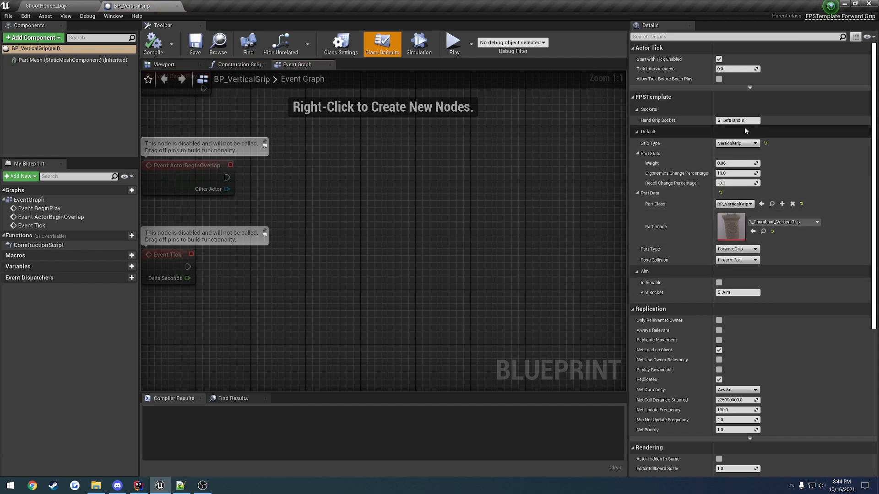
click(720, 120)
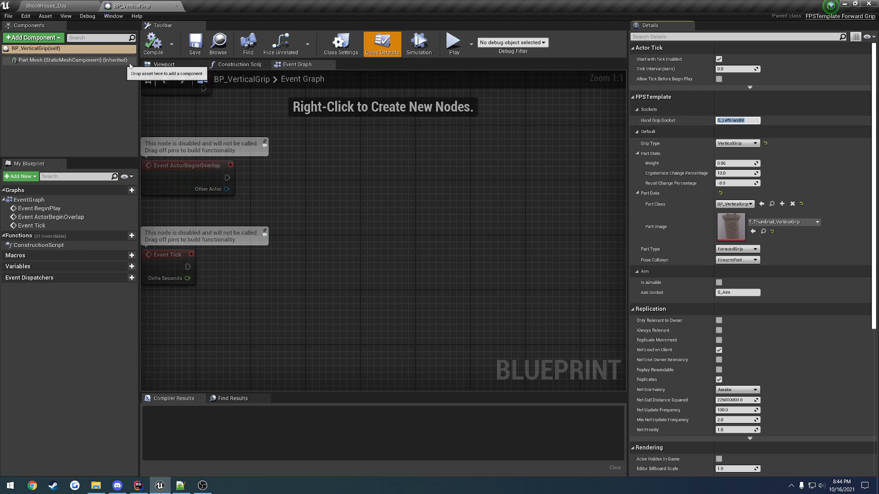
click(164, 64)
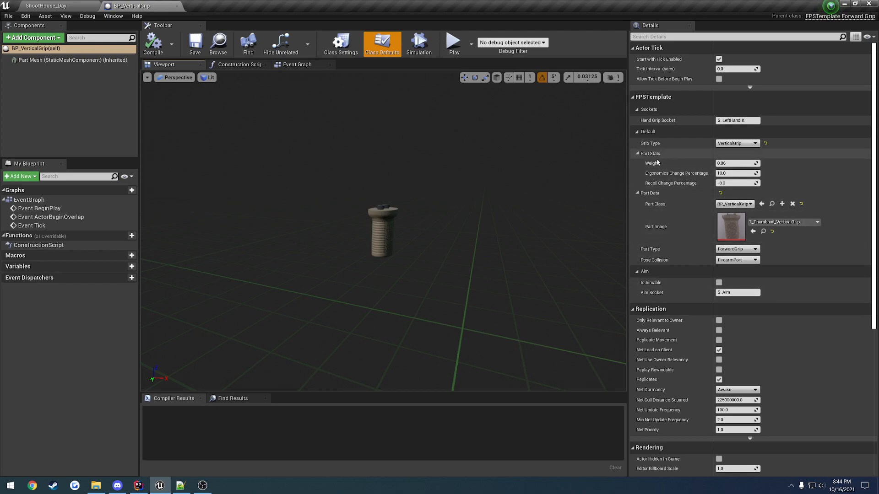
Close BP_VerticalGrip and highlight the "Muzzle Devices and settings;" line in the Notepad++ guide.
click(176, 5)
click(180, 485)
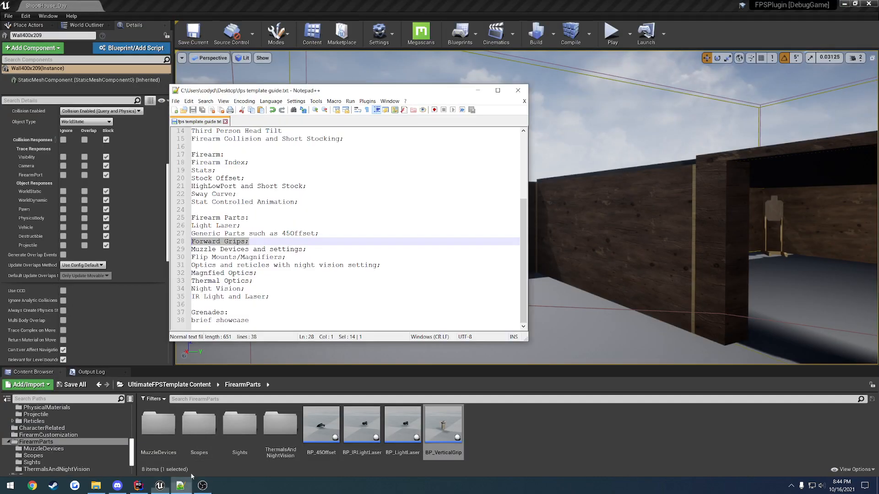
drag(313, 251, 192, 249)
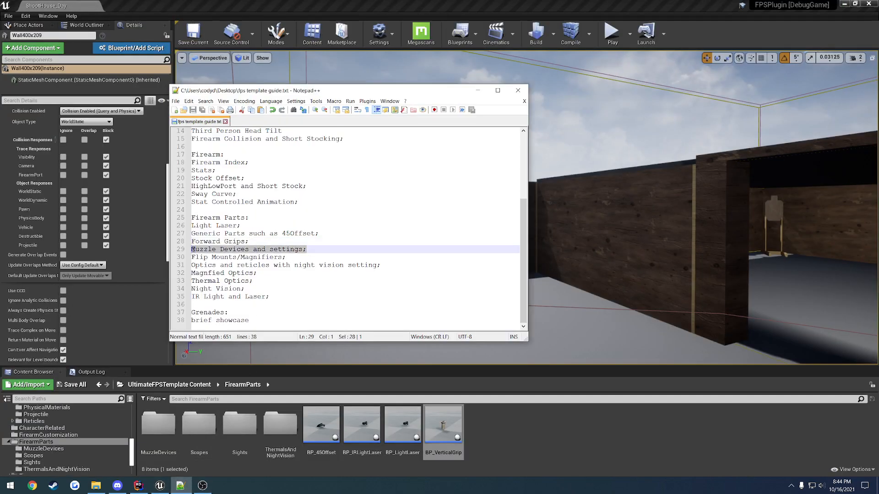
click(328, 249)
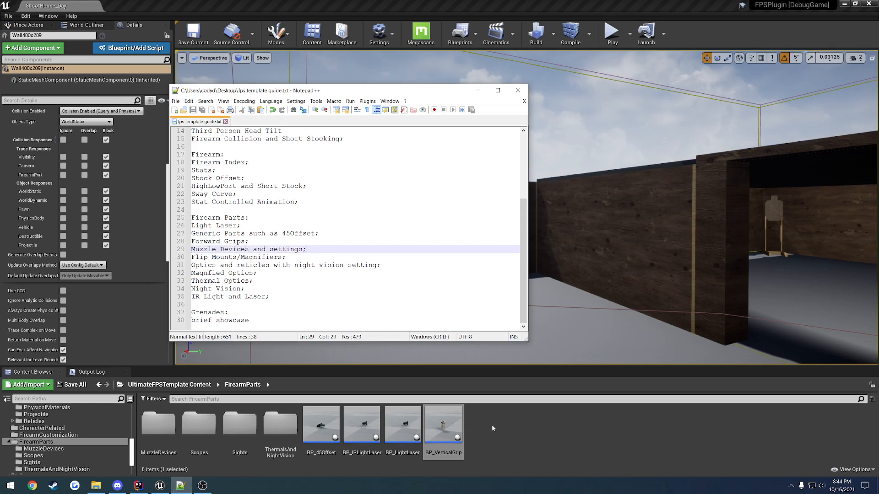
drag(316, 247, 182, 250)
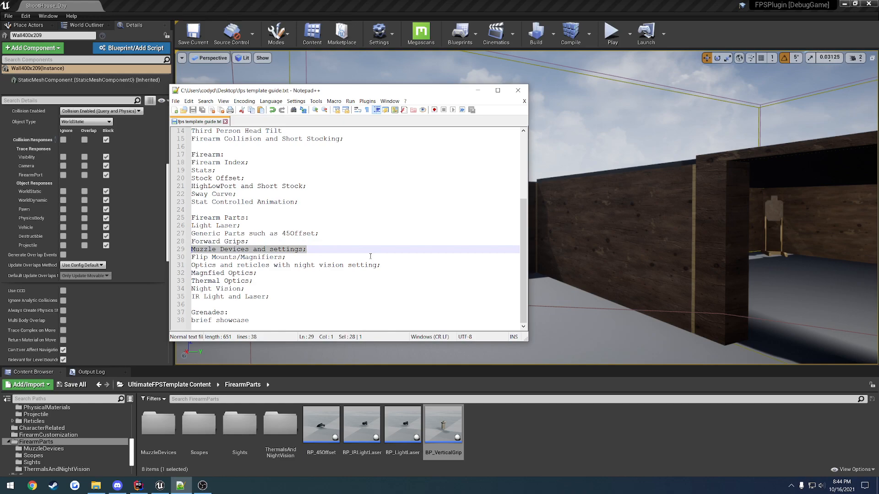
click(336, 248)
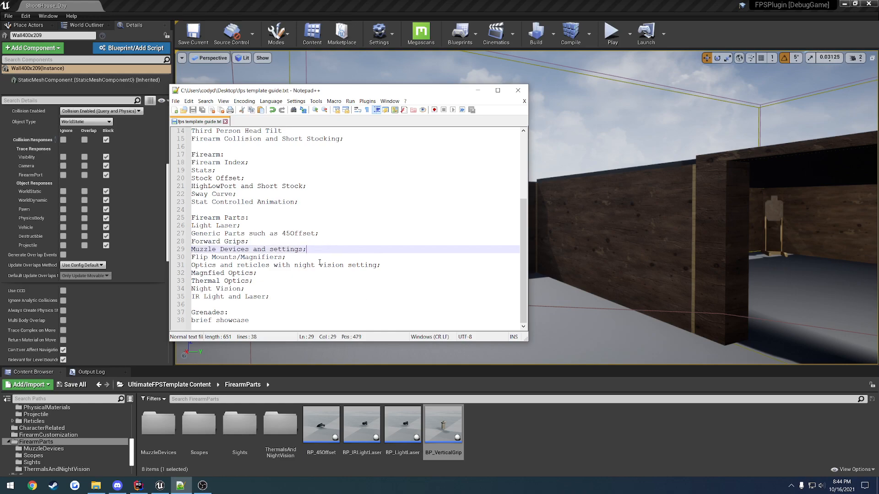
Open BP_SurefireFlashHider from the MuzzleDevices folder and select its FPSTemplate_Suppressor component.
click(181, 485)
double_click(159, 424)
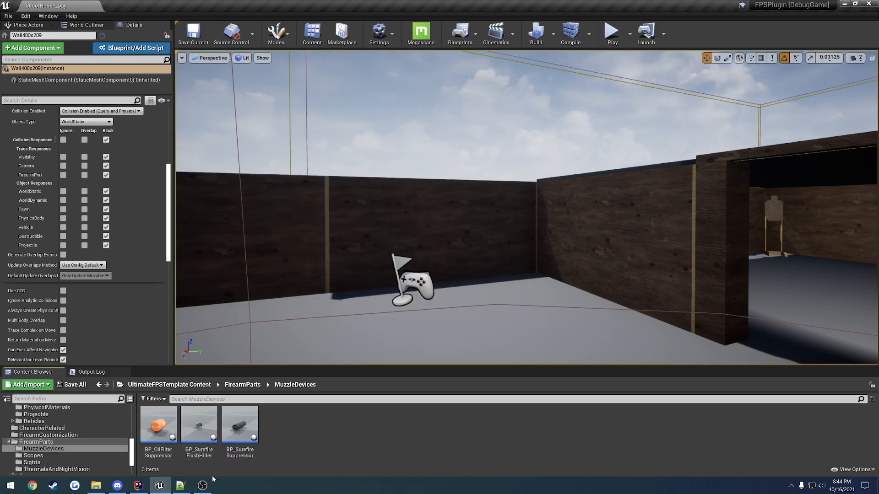
double_click(207, 420)
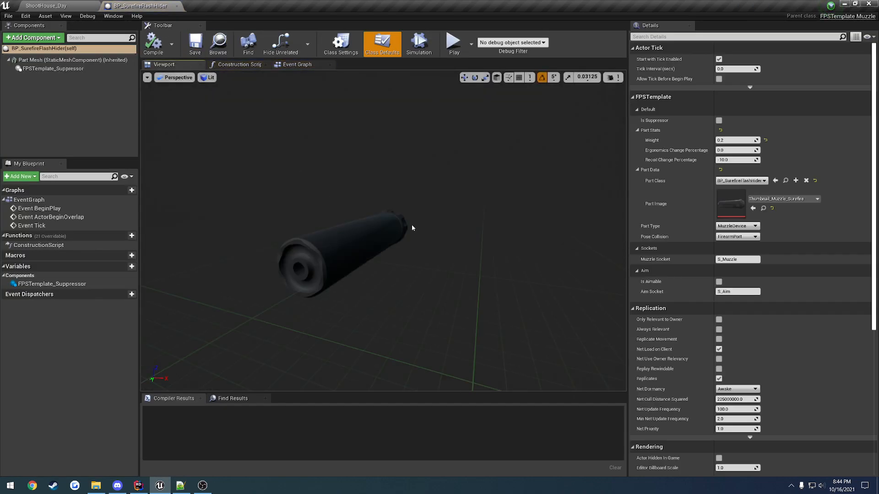
double_click(53, 69)
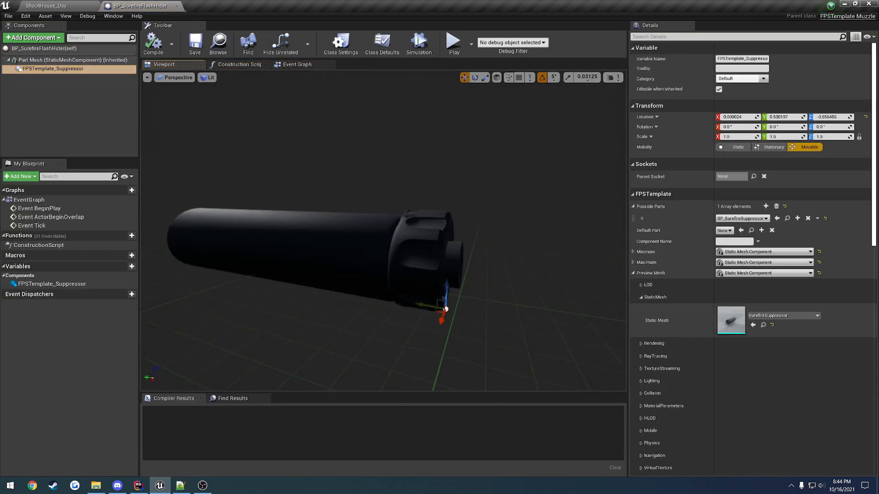
Reset the suppressor component's preview Static Mesh to None and view the bare flash hider from the side.
right_drag(384, 230, 273, 233)
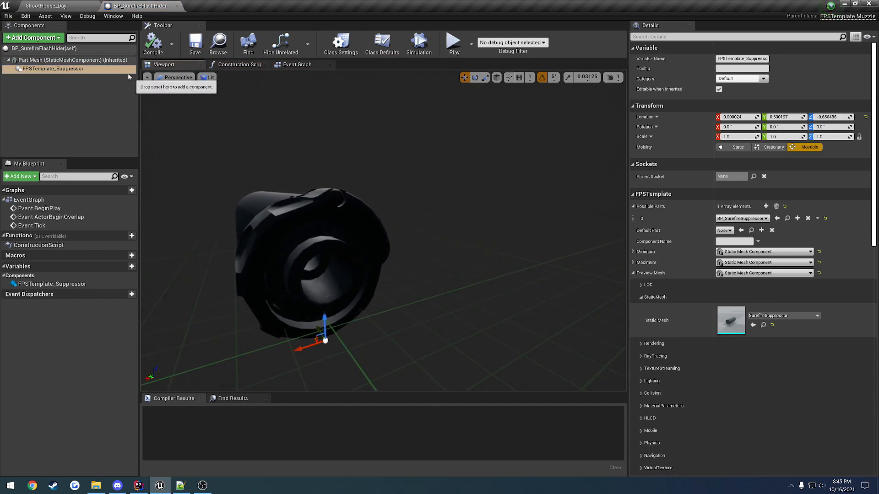
click(772, 324)
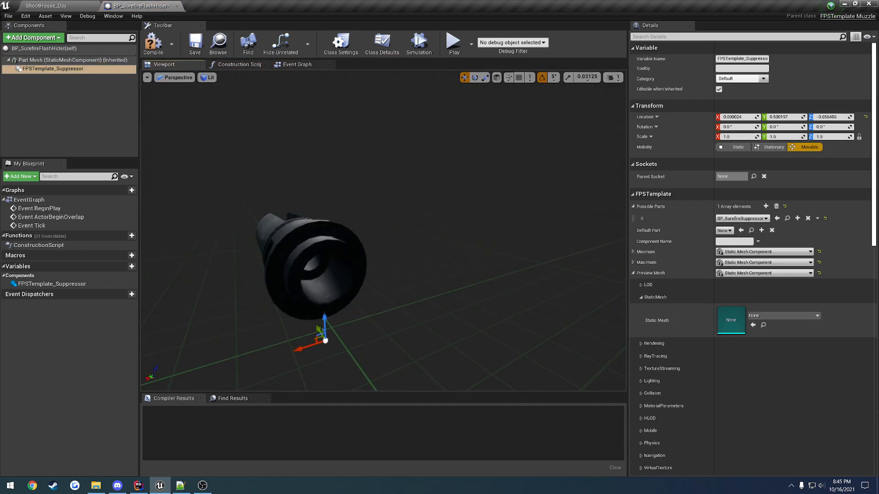
right_drag(525, 237, 629, 233)
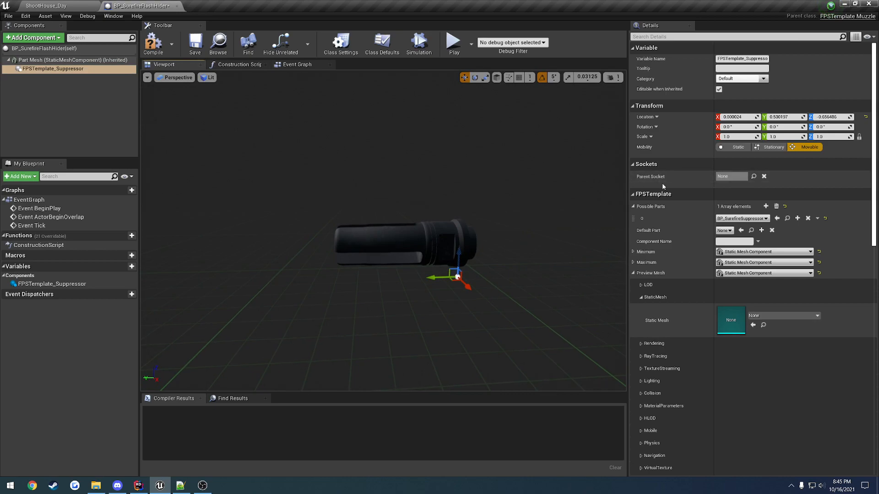
Show the BP_SurefireFlashHider class defaults, set Muzzle Socket to "a", and view the muzzle end up close.
click(79, 48)
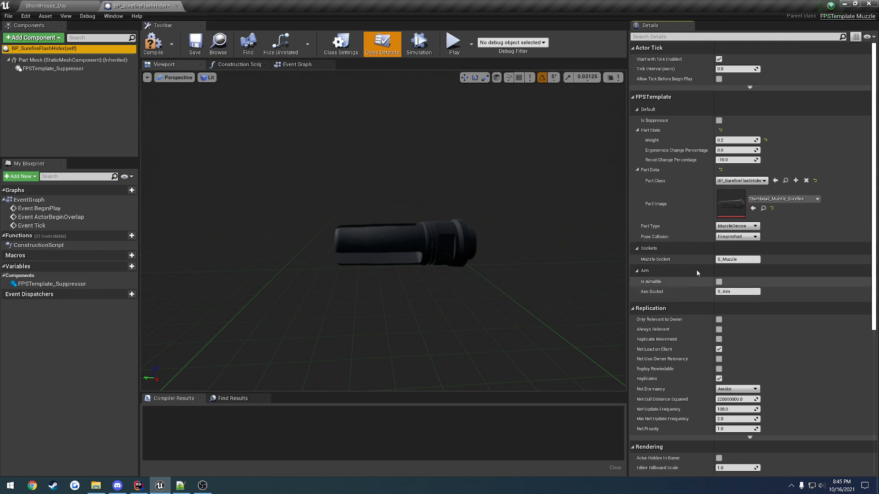
click(736, 259)
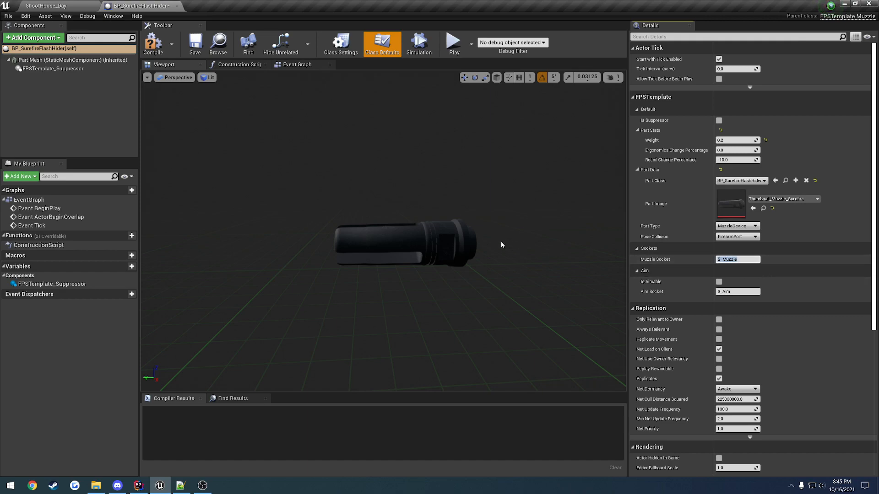
text(a)
drag(380, 237, 427, 243)
key(d)
right_drag(427, 243, 274, 245)
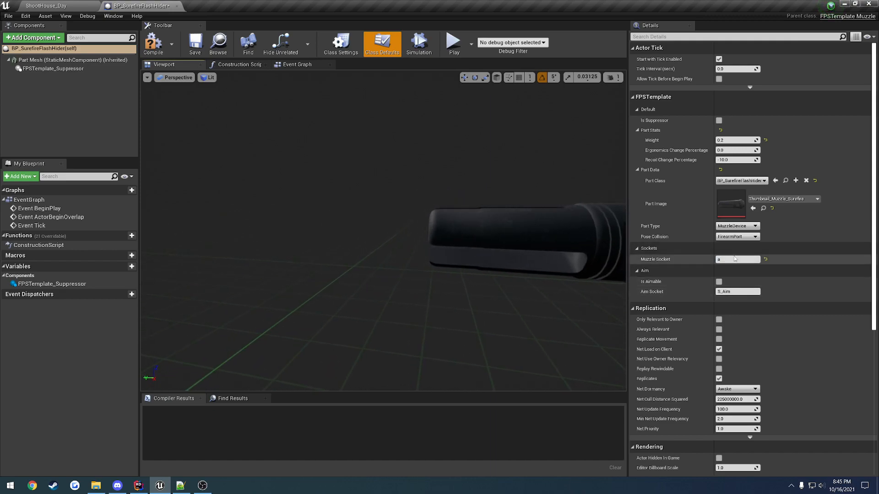
Reset the flash hider's Muzzle Socket to its default S_Muzzle, select the FPSTemplate_Suppressor component, and compile the blueprint.
click(765, 260)
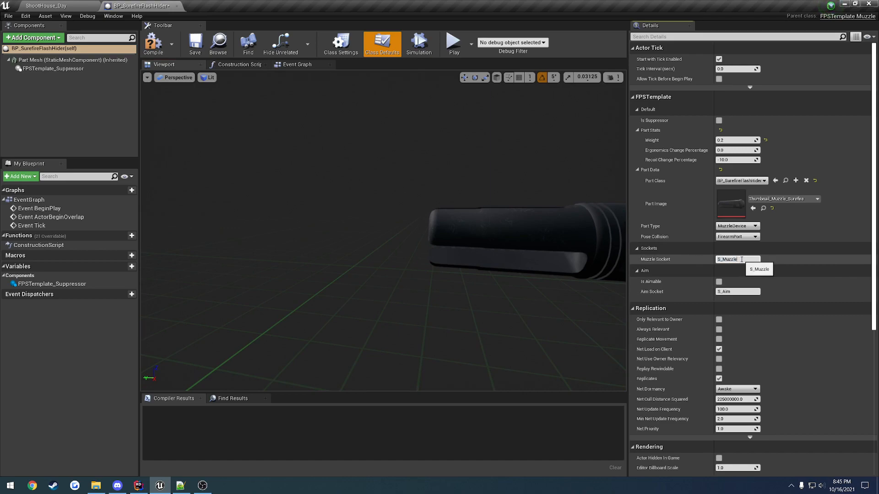
click(53, 69)
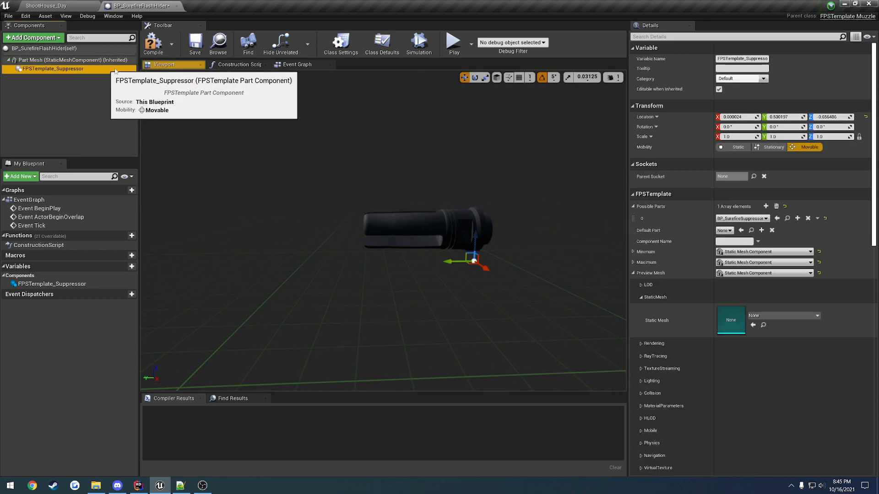
click(163, 44)
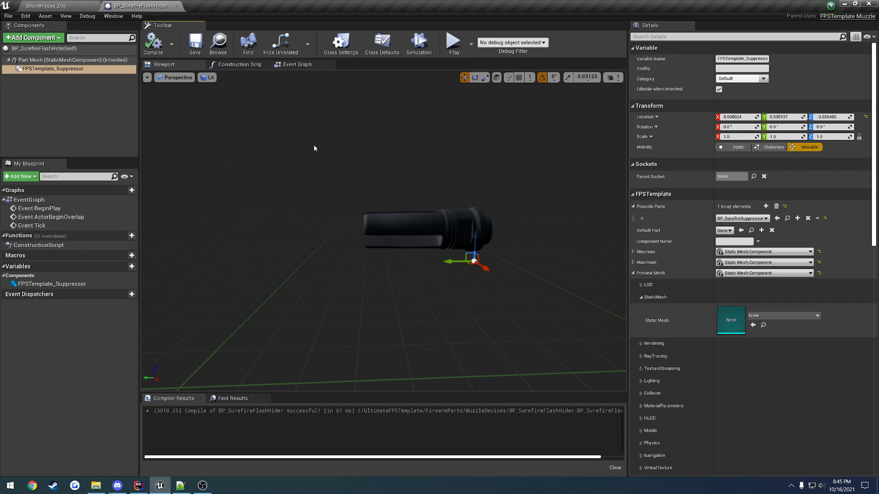
Set the suppressor component's preview Static Mesh to SurefireSuppressor, view it on the flash hider, then compile and save the blueprint.
click(767, 315)
text(sure)
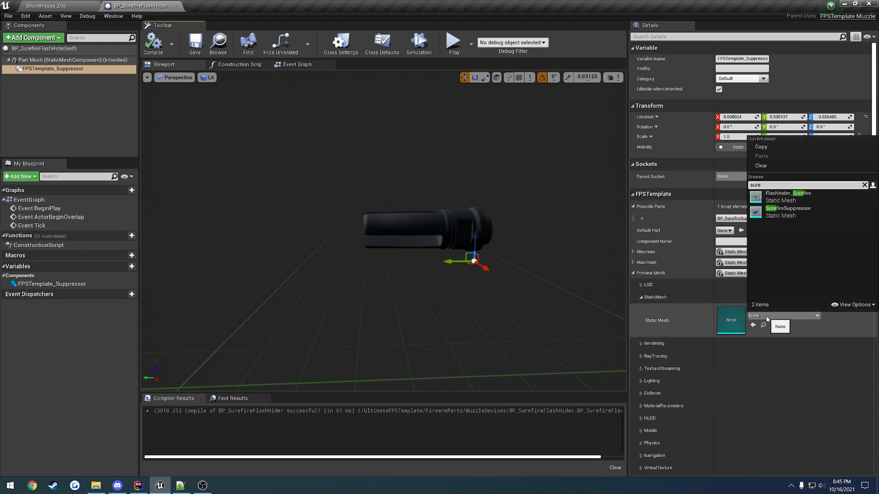
key(Down)
key(Down)
key(Return)
mouse_move(300, 131)
right_down()
mouse_move(275, 137)
mouse_move(300, 131)
right_up()
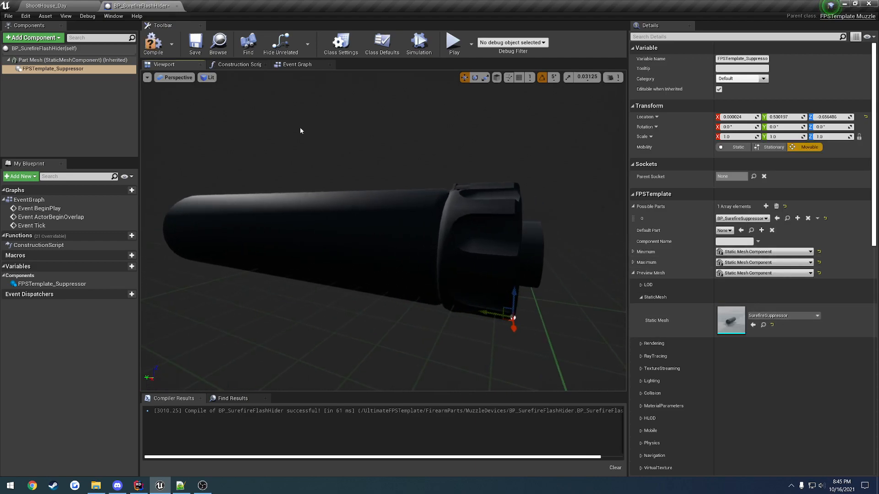
click(154, 43)
click(195, 44)
Play the ShootHouse_Day level in fullscreen and show the rifle's attachment customization view.
click(60, 6)
click(614, 36)
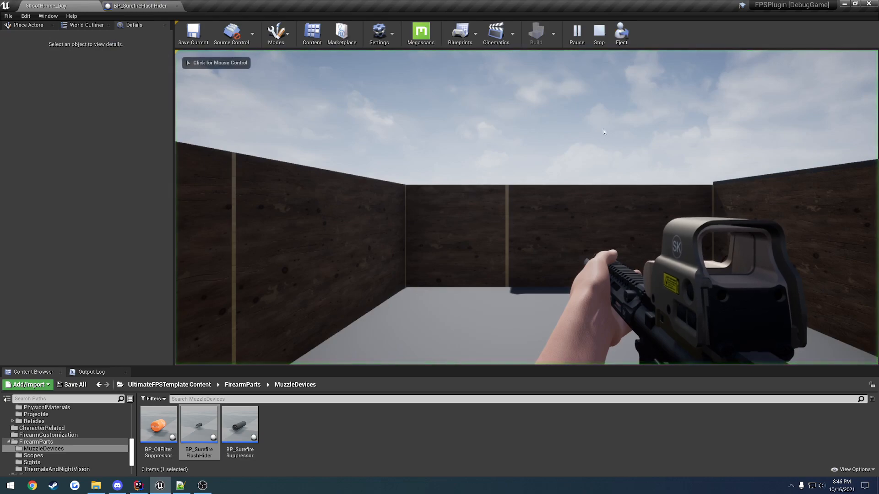
click(622, 55)
key(F11)
key(Tab)
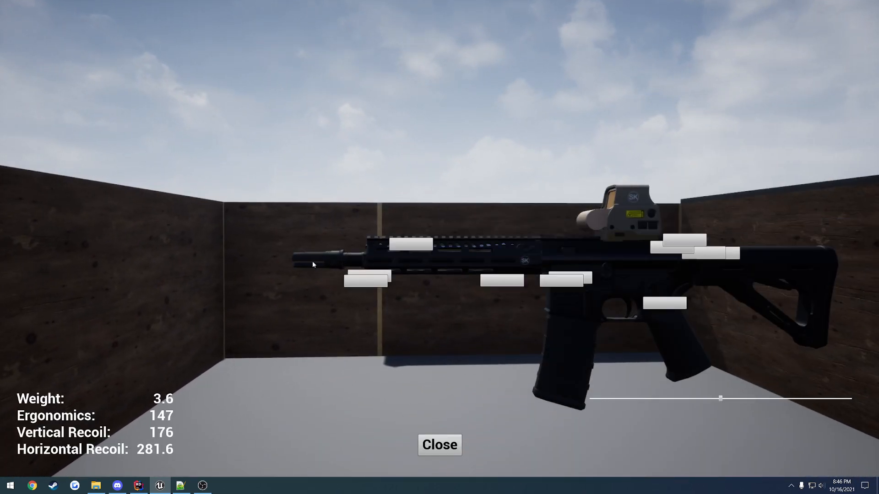
Test-fire the rifle with the flash hider fitted, then attach the Surefire suppressor and return to play.
click(434, 443)
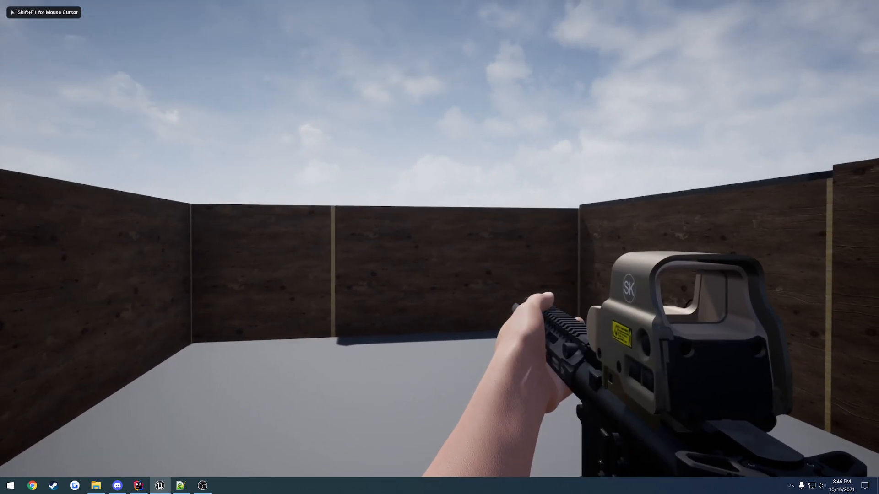
key(Tab)
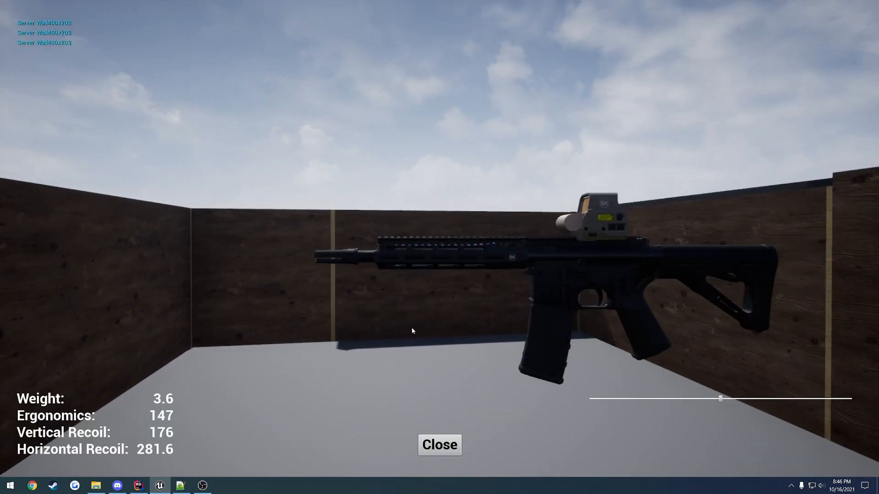
click(401, 275)
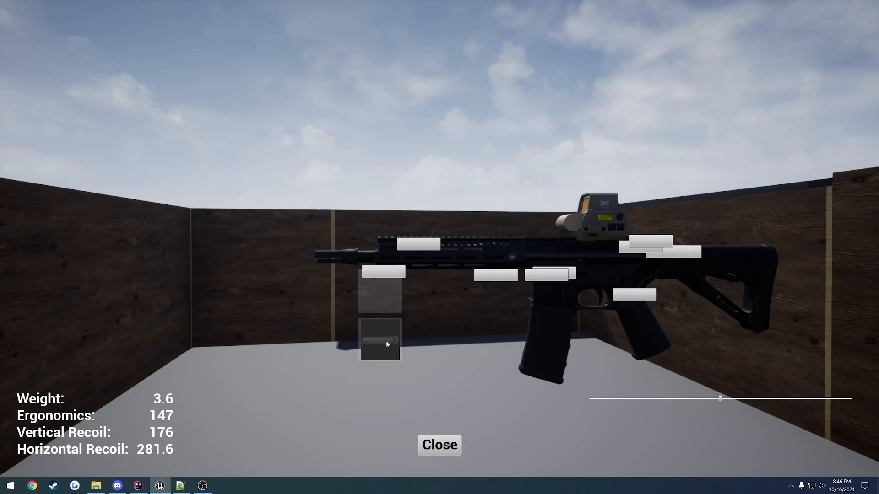
click(386, 343)
click(439, 445)
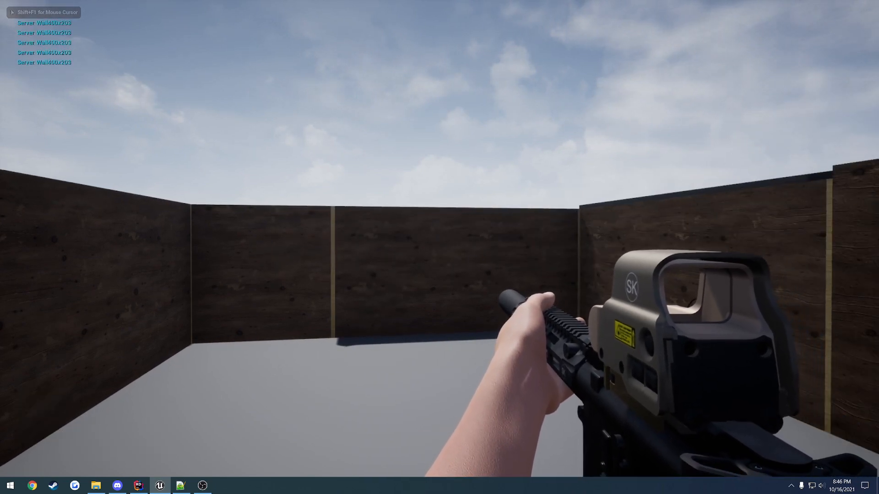
Reopen the attachment customization view and remove the flash hider together with its suppressor from the barrel.
key(Tab)
click(384, 272)
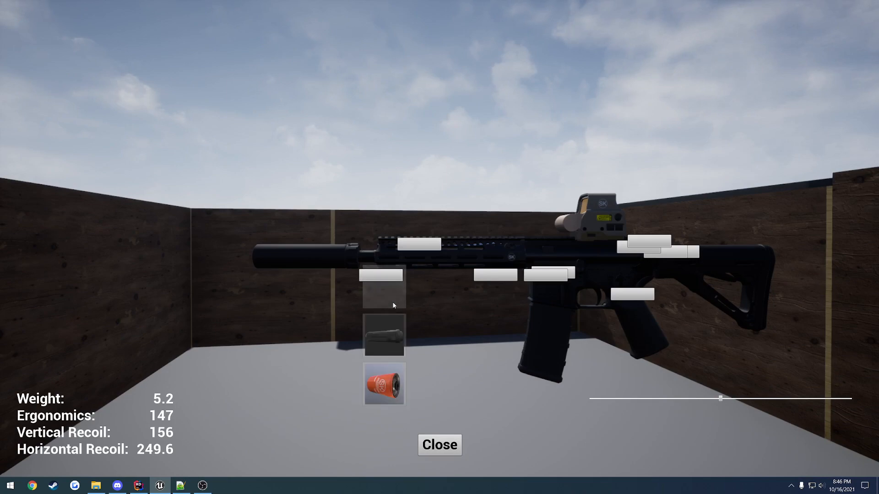
click(392, 301)
click(387, 274)
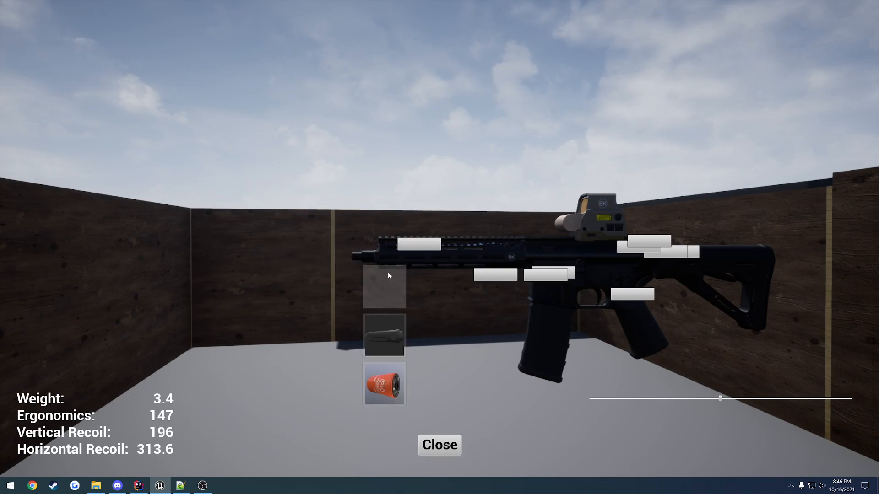
click(398, 338)
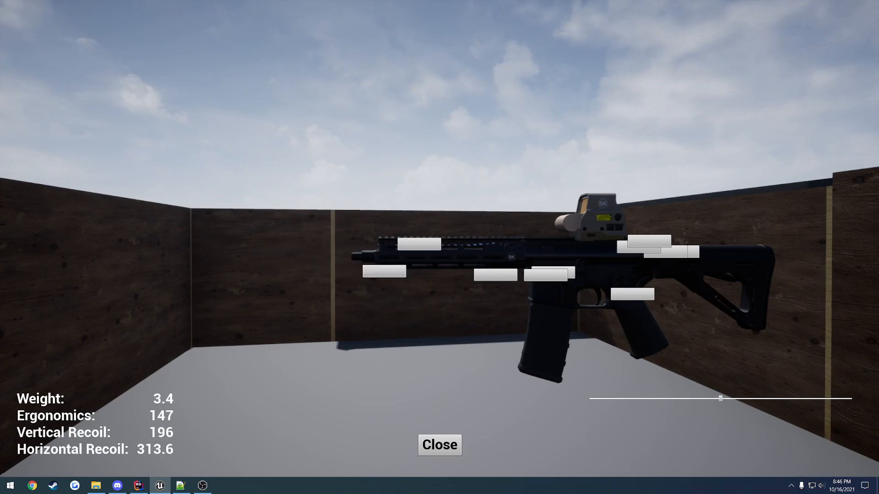
Refit the Surefire flash hider to the bare barrel and attach the Surefire suppressor to it.
click(387, 272)
click(392, 329)
click(382, 278)
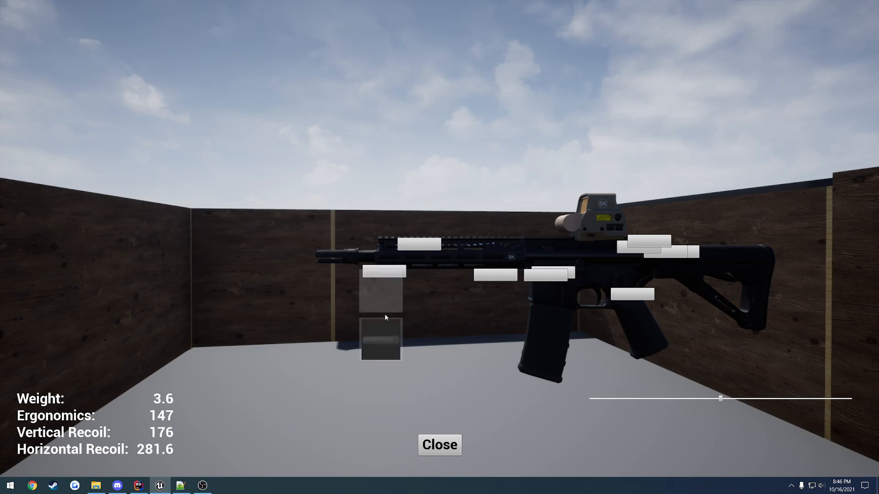
click(387, 343)
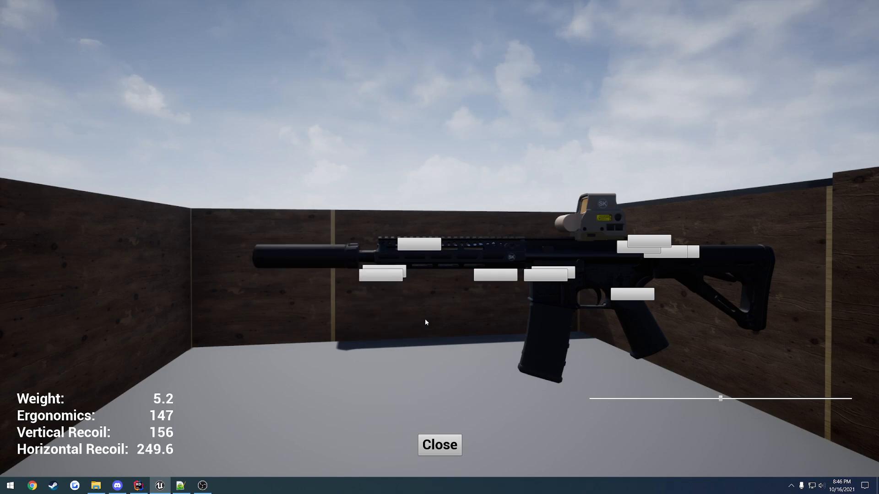
Clear the barrel's muzzle device and fit the orange oil filter suppressor in its place.
click(406, 271)
click(397, 289)
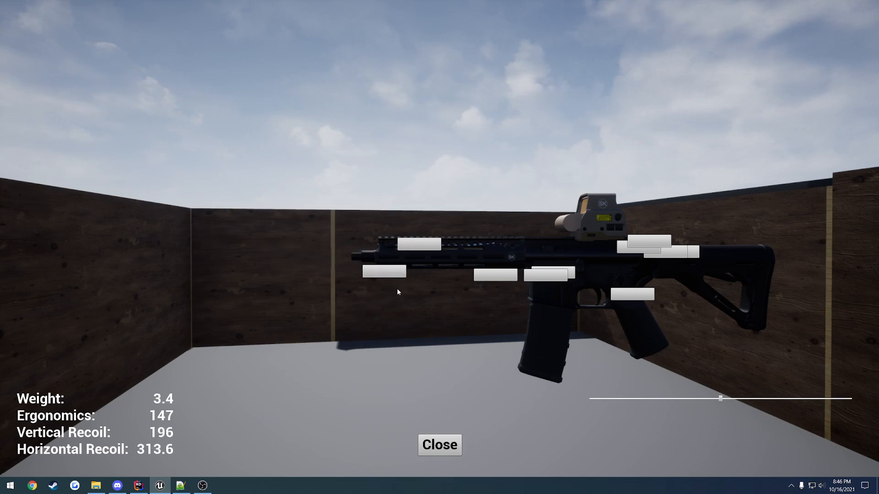
click(400, 271)
click(384, 387)
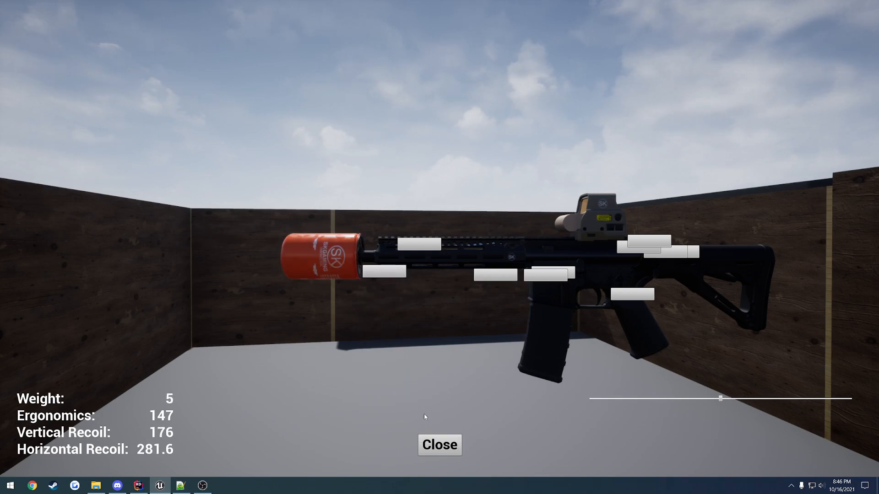
Leave the customization view and test-fire several shots with the oil filter suppressor fitted.
click(439, 445)
click(439, 238)
click(439, 238)
click(439, 238)
click(439, 238)
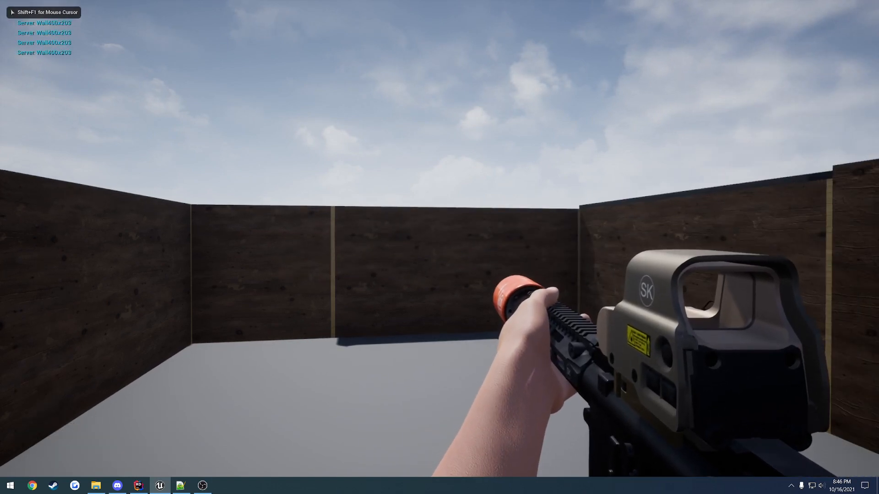
click(439, 238)
Remove the oil filter suppressor from the rifle and test-fire several shots with the bare muzzle.
key(i)
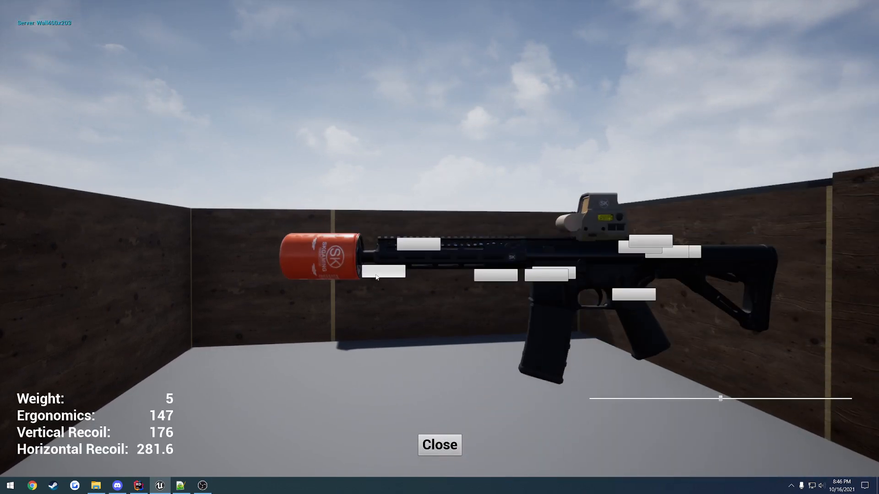
click(378, 276)
click(391, 294)
click(439, 445)
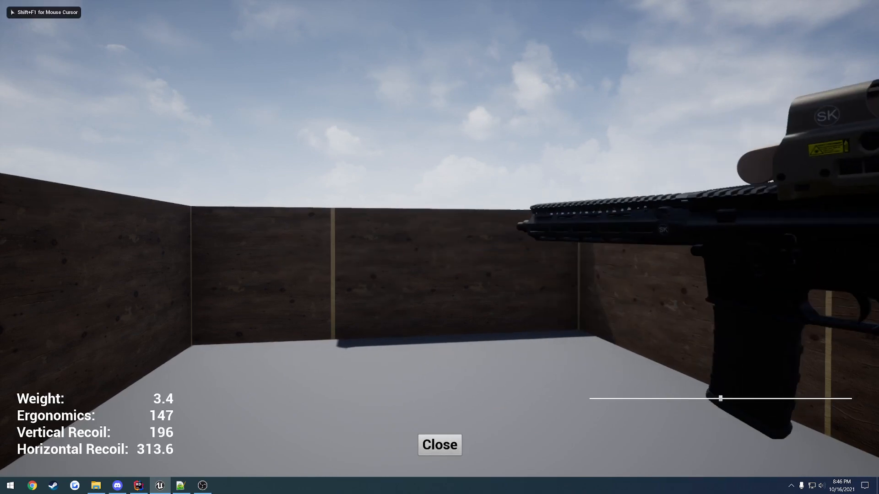
click(439, 239)
click(439, 238)
click(440, 238)
click(440, 238)
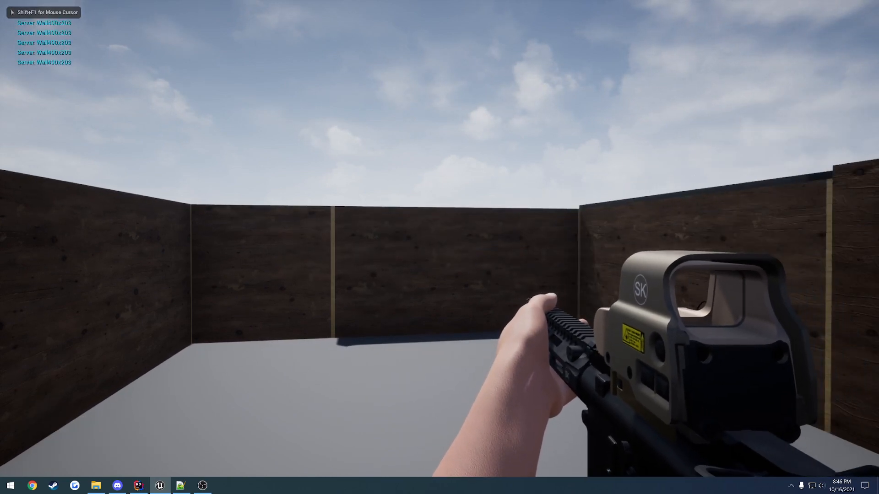
Stop the play session and close the BP_SurefireFlashHider blueprint.
key(i)
key(Escape)
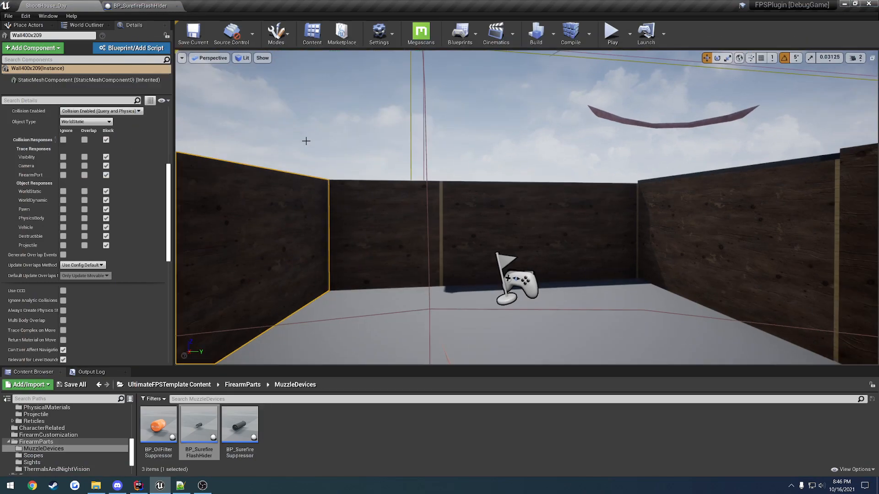
click(127, 4)
click(177, 6)
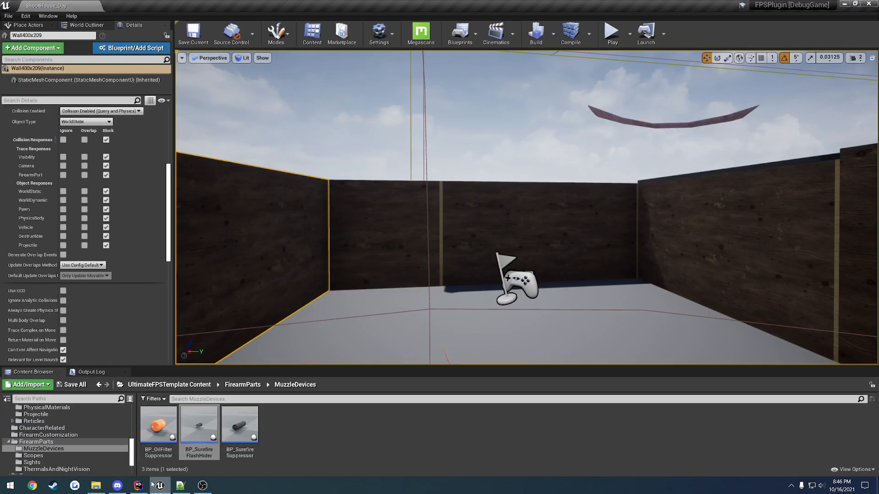
Switch to the Notepad++ guide and highlight the "Flip Mounts/Magnifiers;" line.
click(181, 485)
click(300, 257)
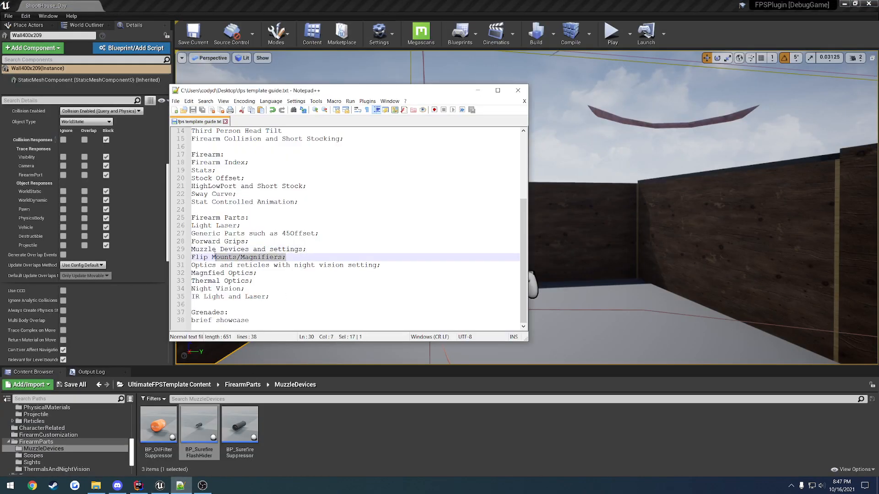
drag(285, 256, 191, 257)
click(277, 251)
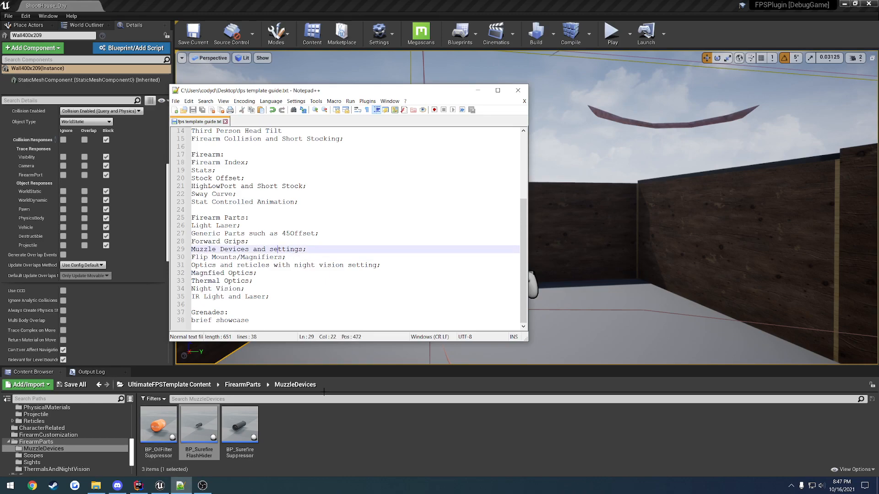
Return to the Unreal Editor and open BP_FPSTemplate_FlipMount from the UltimateFPSTemplate Content folder.
click(316, 420)
click(194, 385)
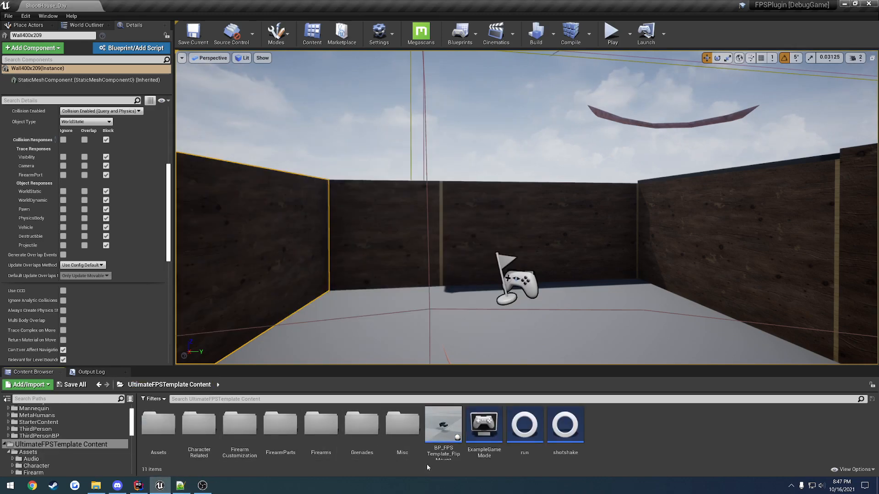
double_click(443, 428)
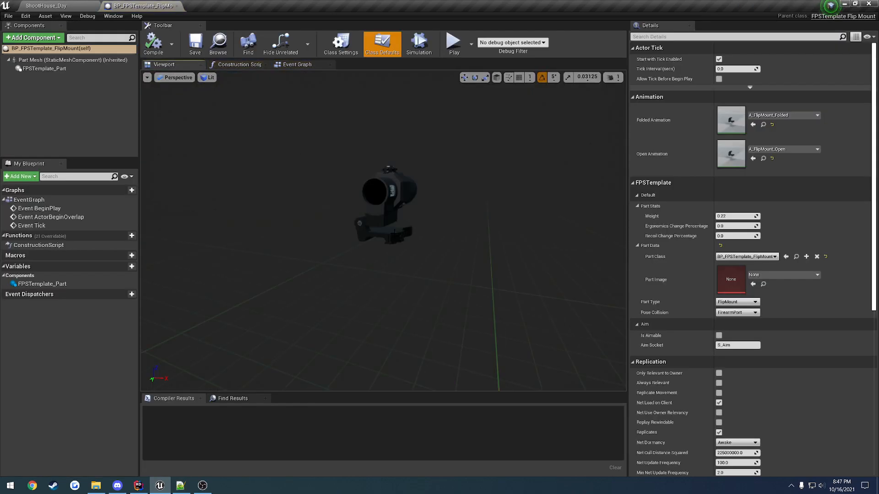
Examine the flip mount's Part Mesh and FPSTemplate_Part component settings, viewing the magnifier and mount from several angles.
click(69, 60)
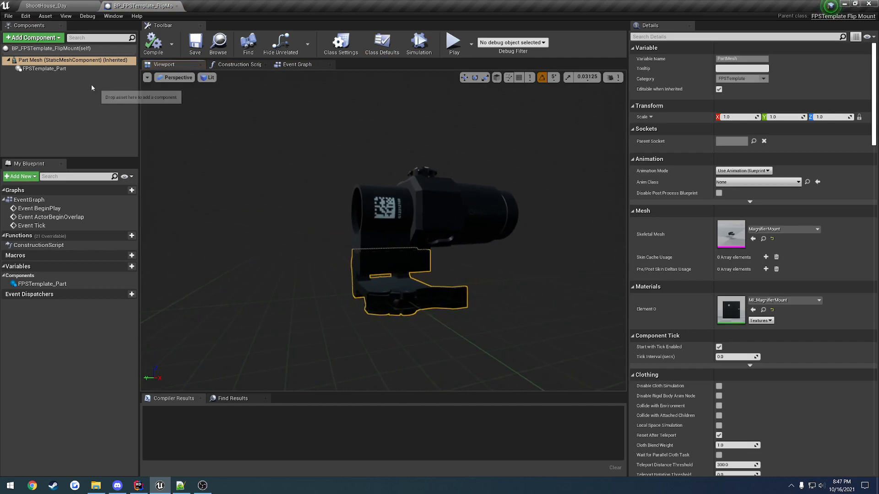
click(45, 69)
click(69, 60)
click(44, 68)
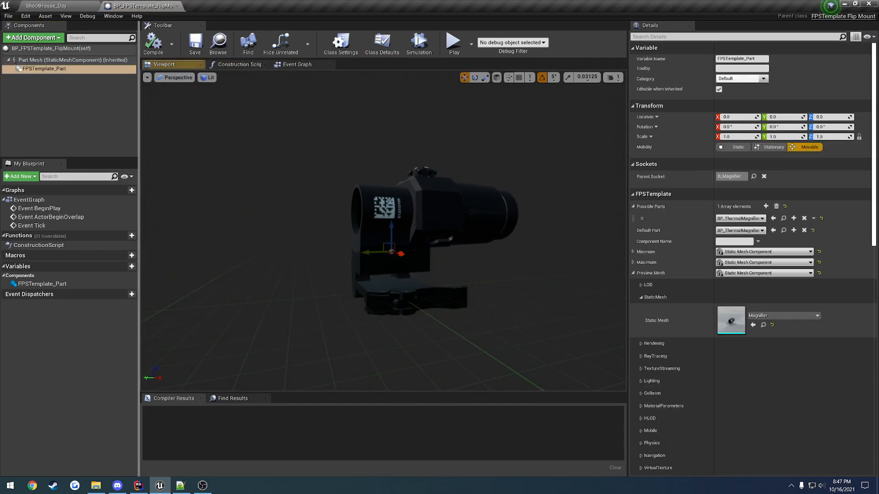
click(424, 290)
right_drag(424, 290, 503, 290)
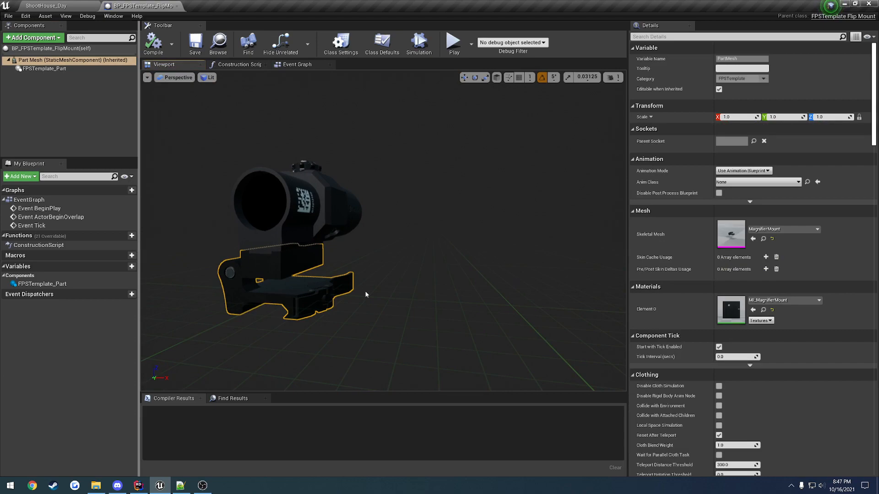
right_drag(365, 293, 293, 286)
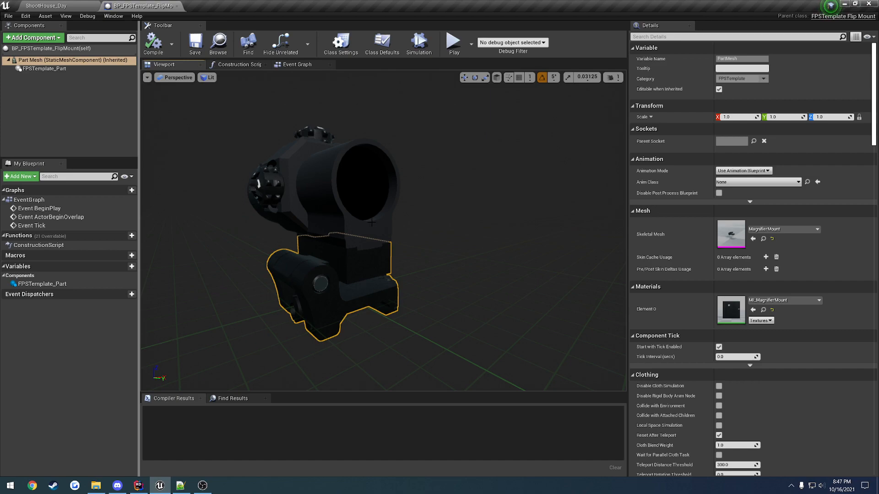
click(33, 68)
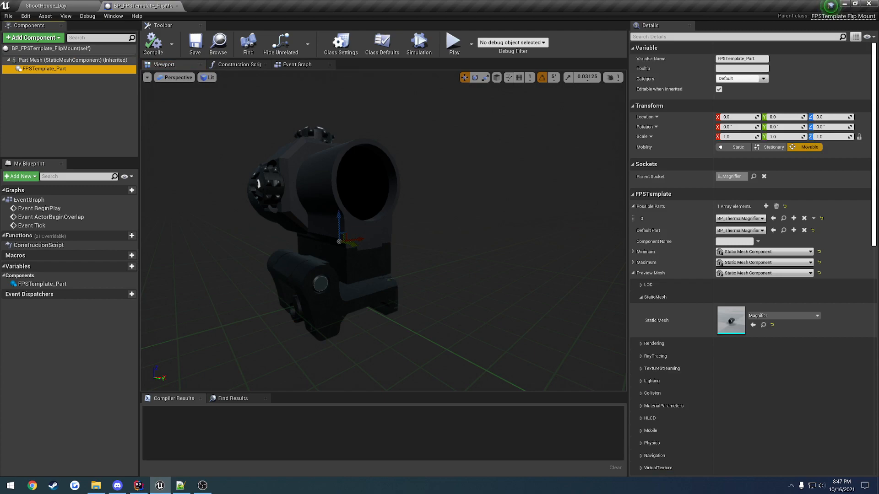
Set the flip mount's Part Image to T_Thumbnail_MagnifierMount, and compile and save the blueprint.
click(55, 48)
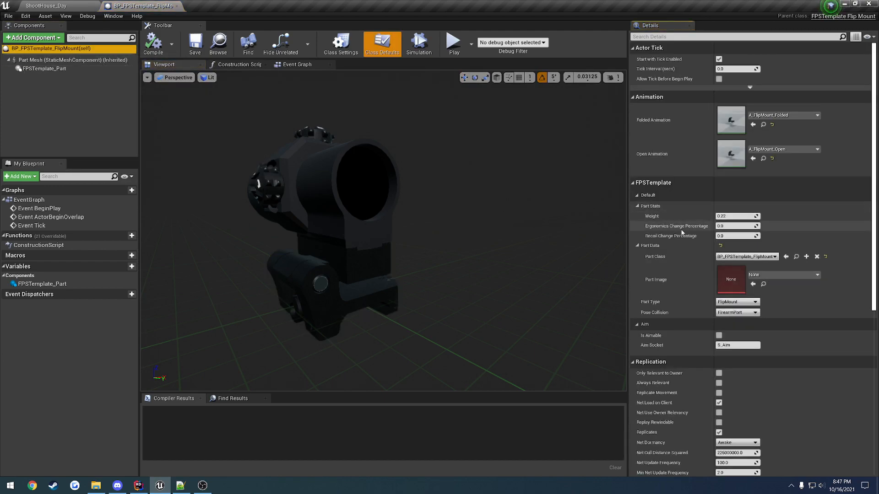
click(772, 276)
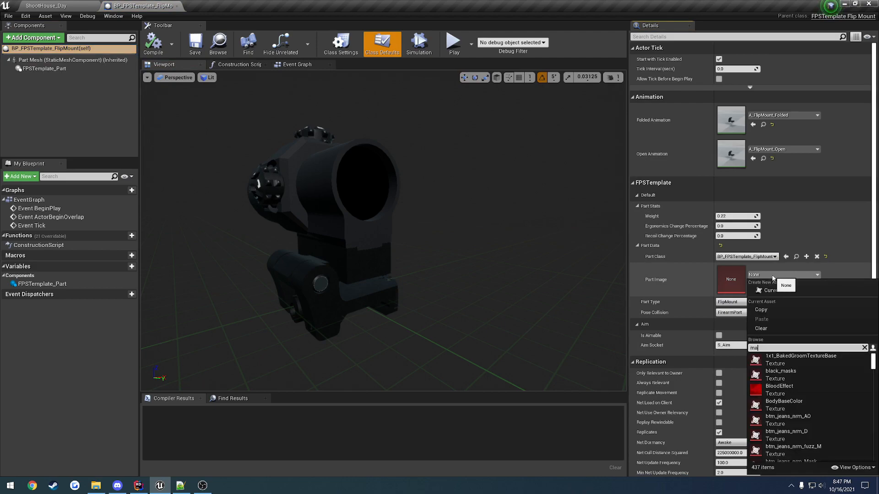
key(BackSpace)
text(flip)
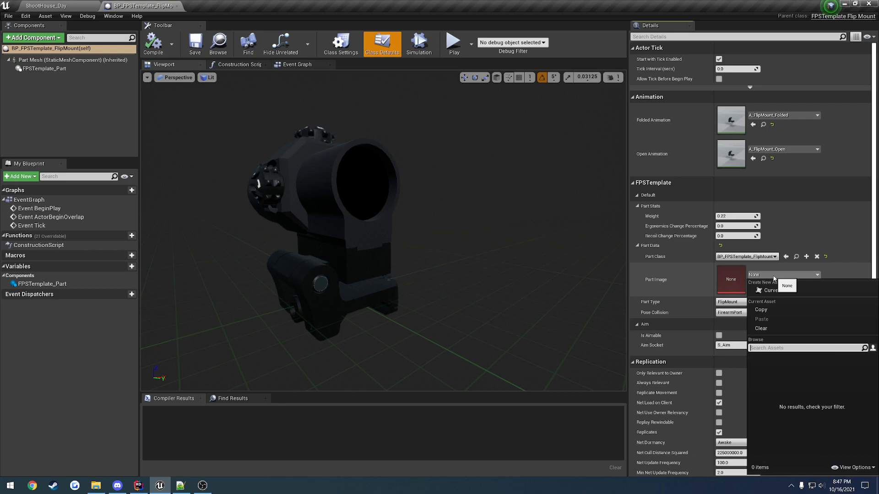
text(mount)
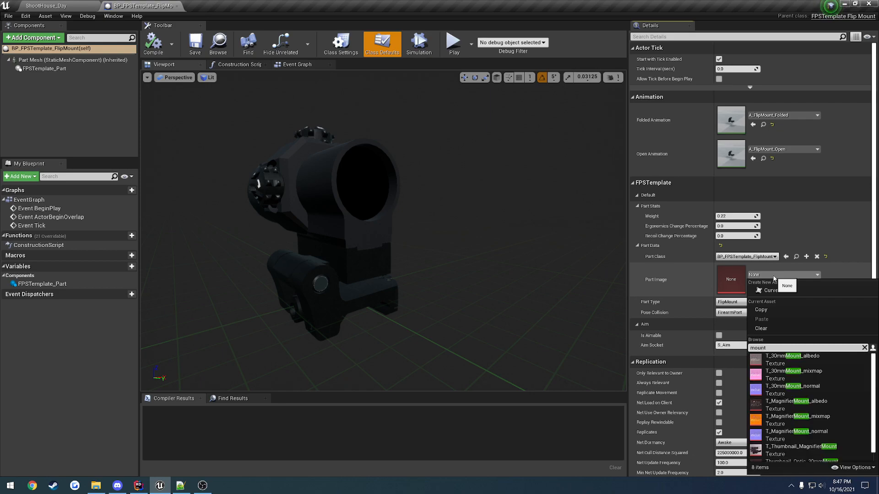
scroll(840, 423, down, 1)
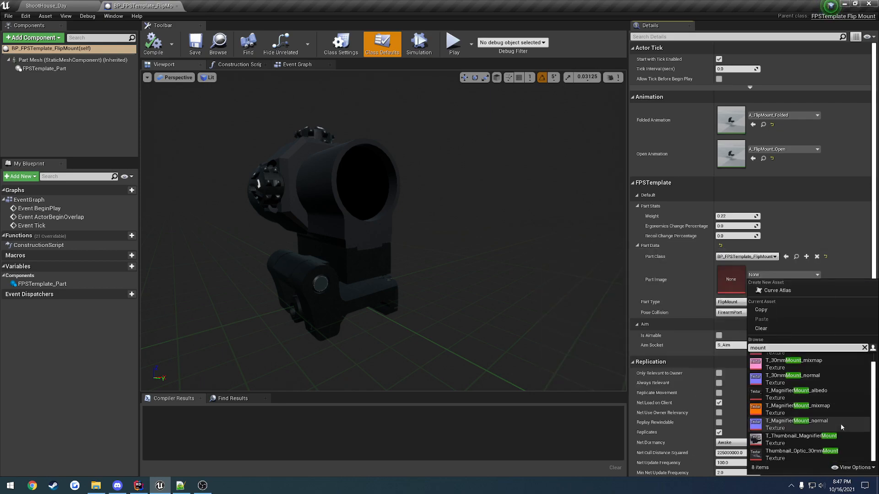
click(805, 439)
click(153, 42)
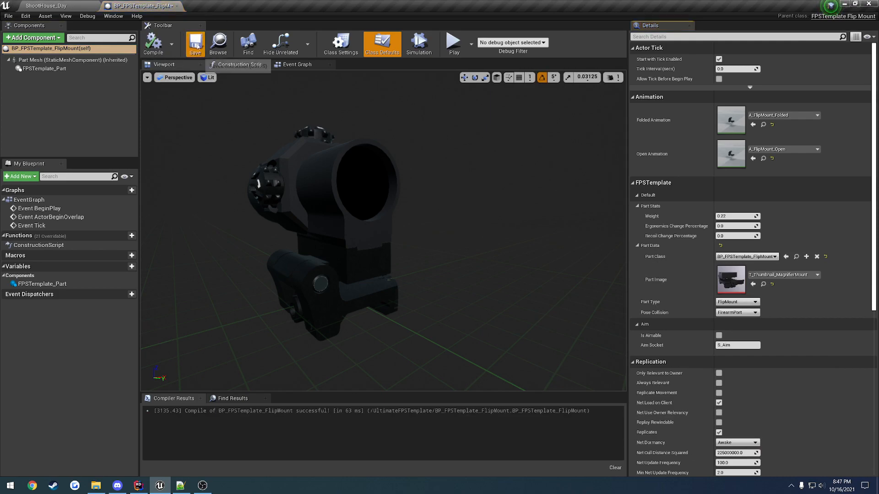
click(196, 44)
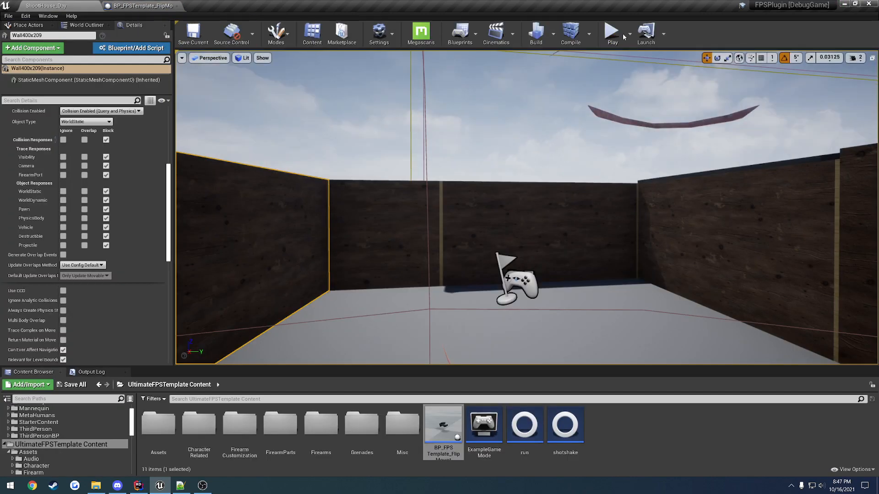
Start a play session, fit the flip mount to the rifle in place of the holographic sight, and close the customization view.
click(612, 33)
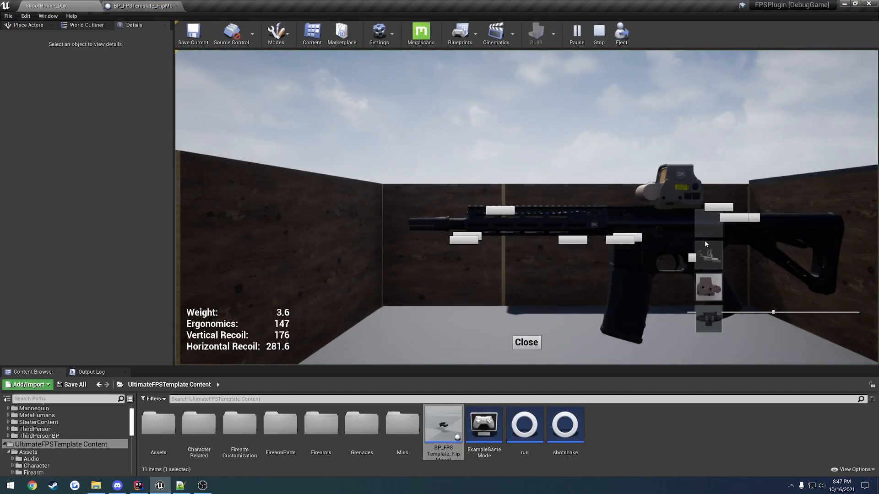
click(709, 224)
click(719, 251)
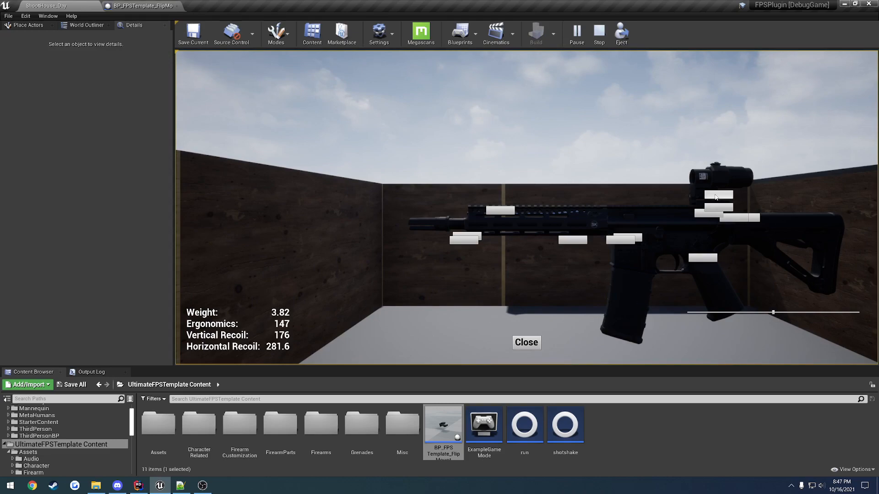
click(526, 342)
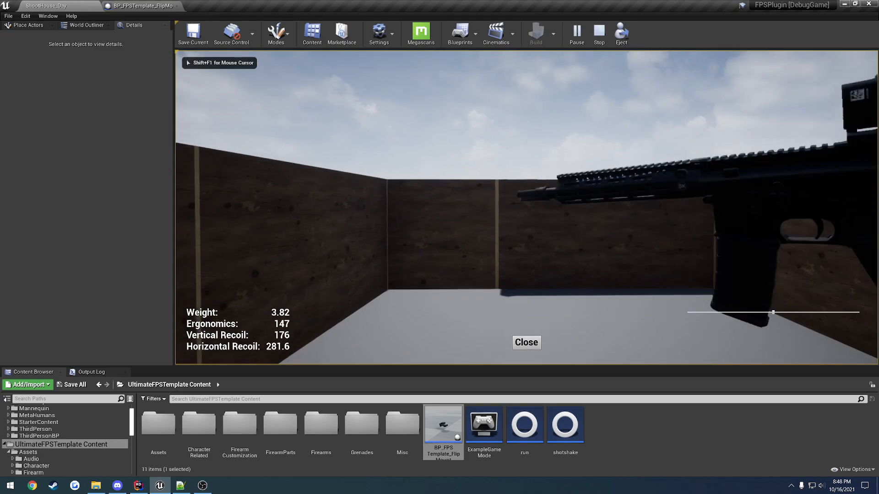
Test the magnifier in game by aiming with it folded and unfolded, and end the play session.
right_click(526, 207)
right_click(526, 208)
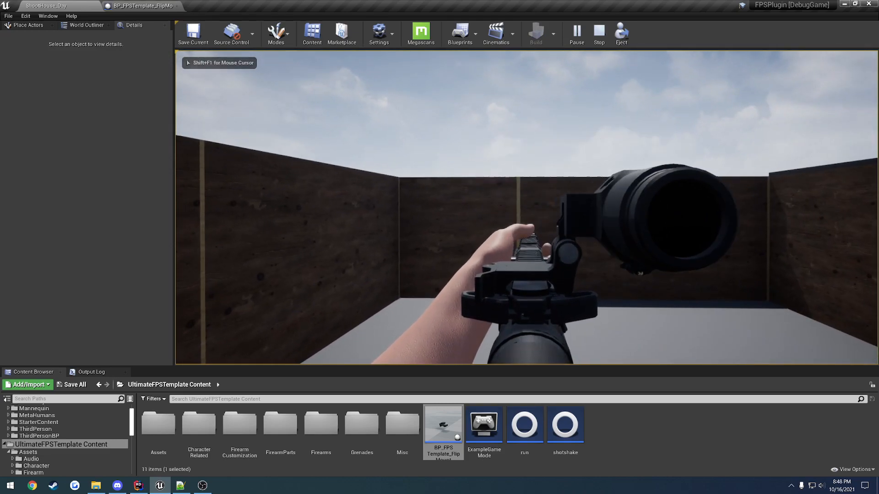
right_click(527, 207)
right_click(526, 207)
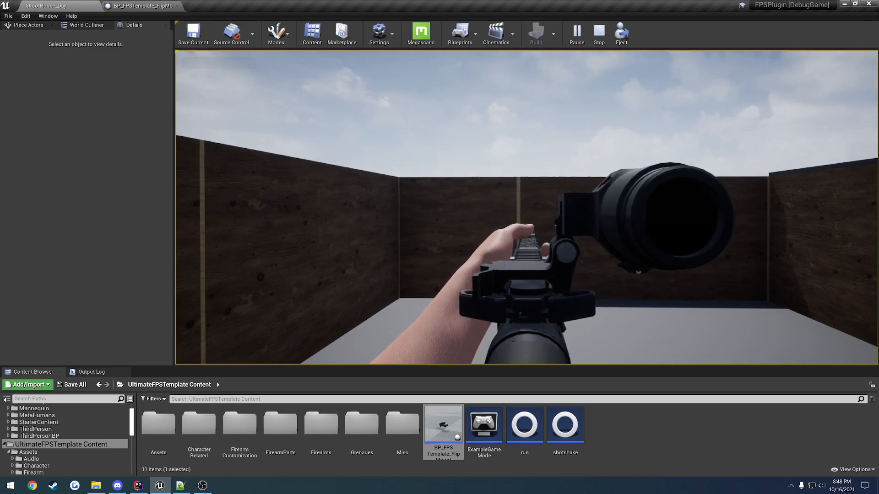
right_click(526, 207)
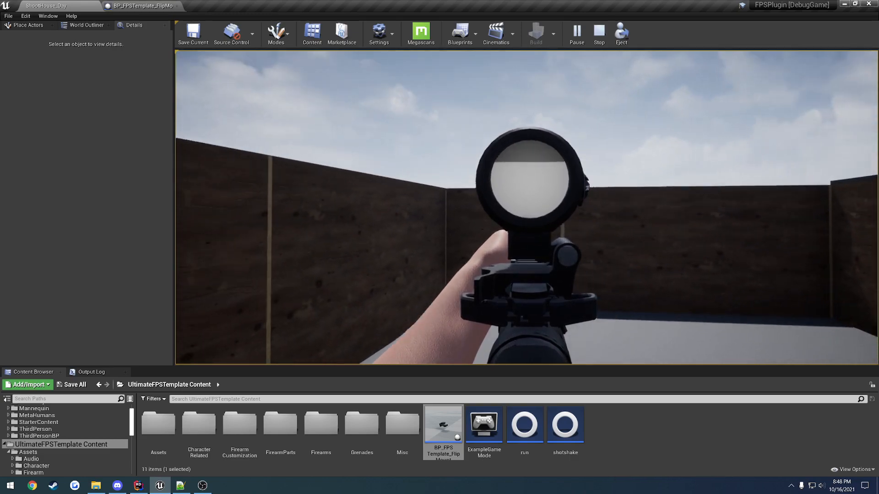
right_click(527, 208)
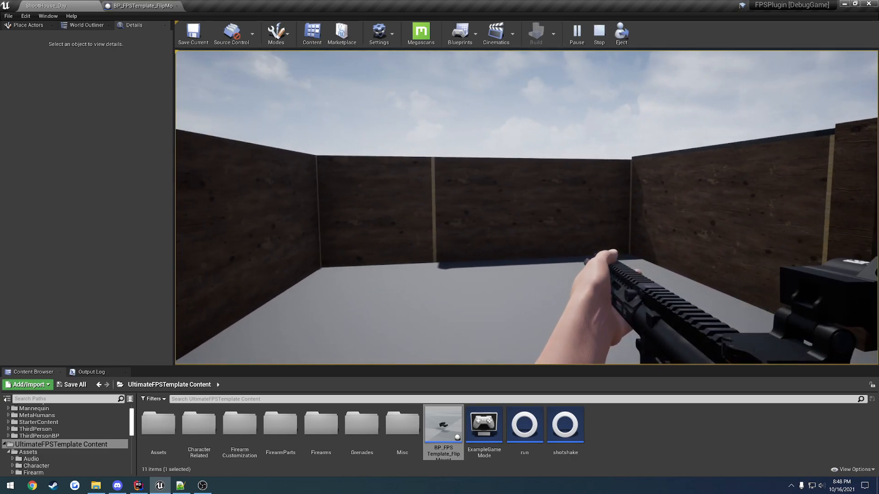
right_click(526, 208)
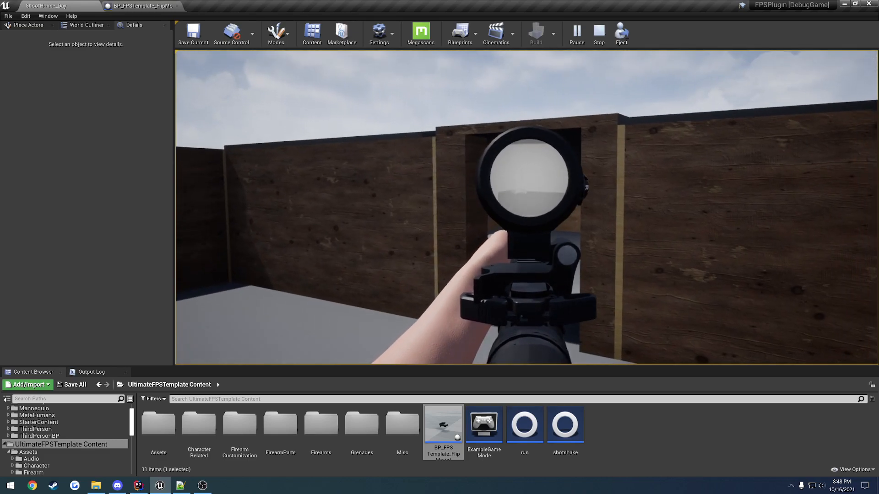
right_click(527, 207)
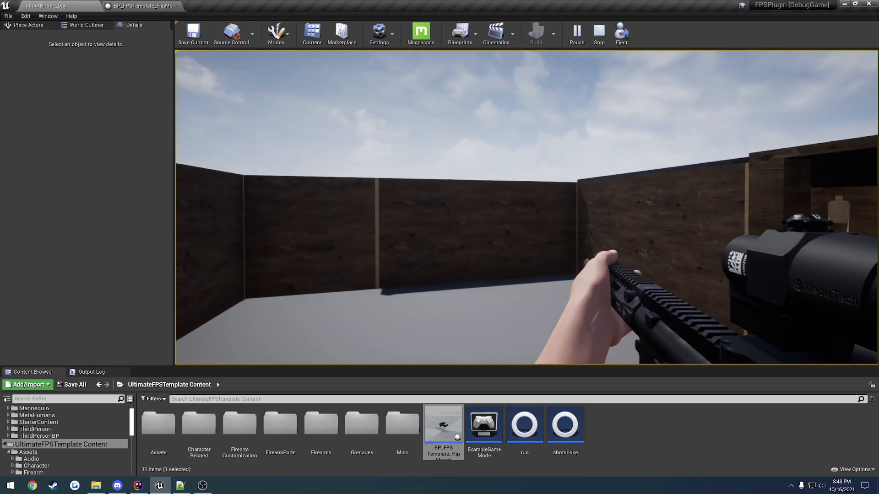
right_click(527, 207)
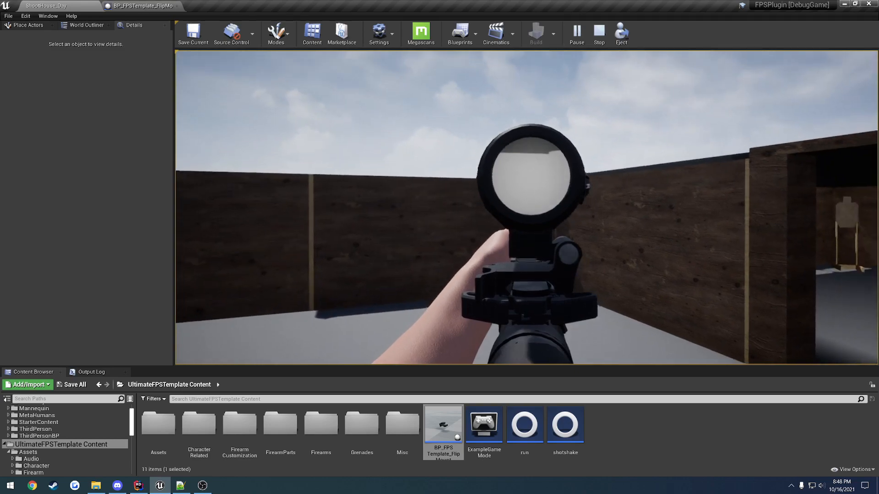
key(Escape)
Review the Possible Parts choices of FPSTemplate_Part in BP_FPSTemplate_FlipMount and close the blueprint.
click(138, 5)
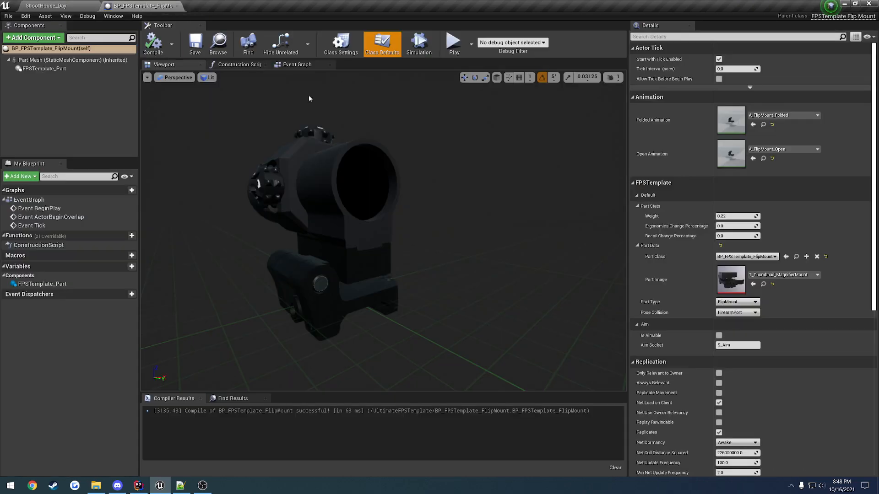
click(78, 68)
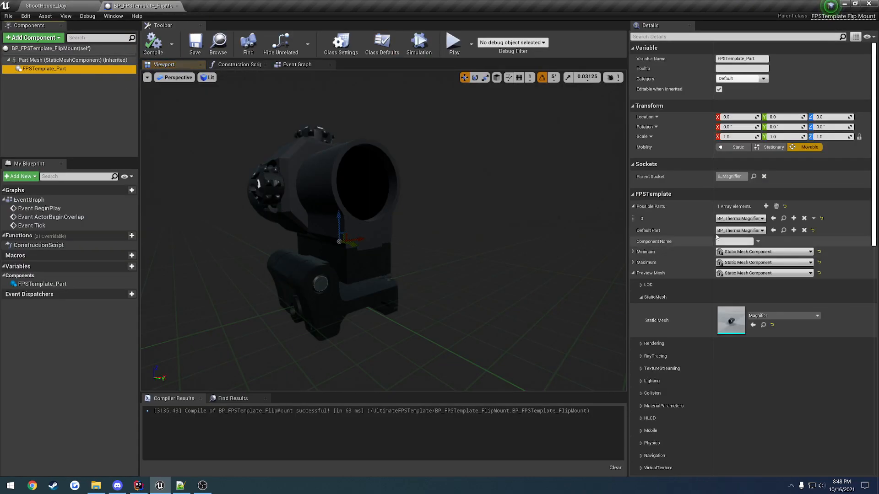
click(751, 218)
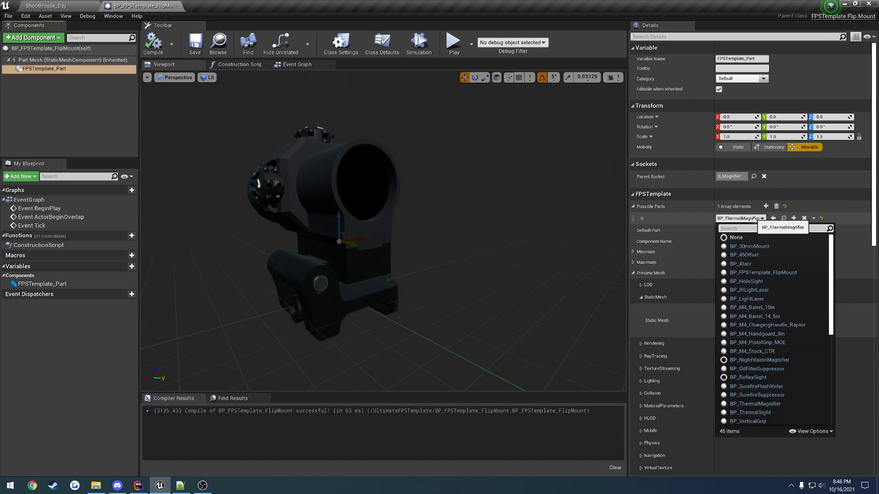
click(754, 219)
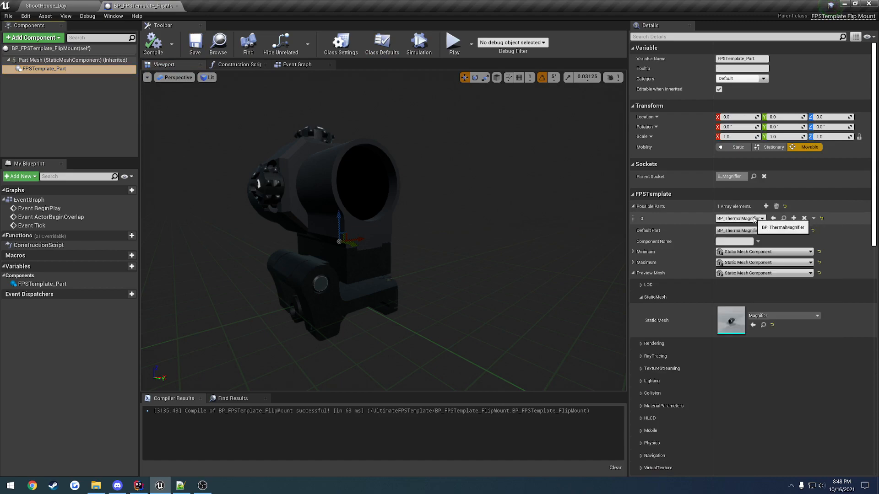
click(176, 6)
Switch to the Notepad++ guide and highlight the "Optics and reticles with night vision setting;" line.
click(180, 486)
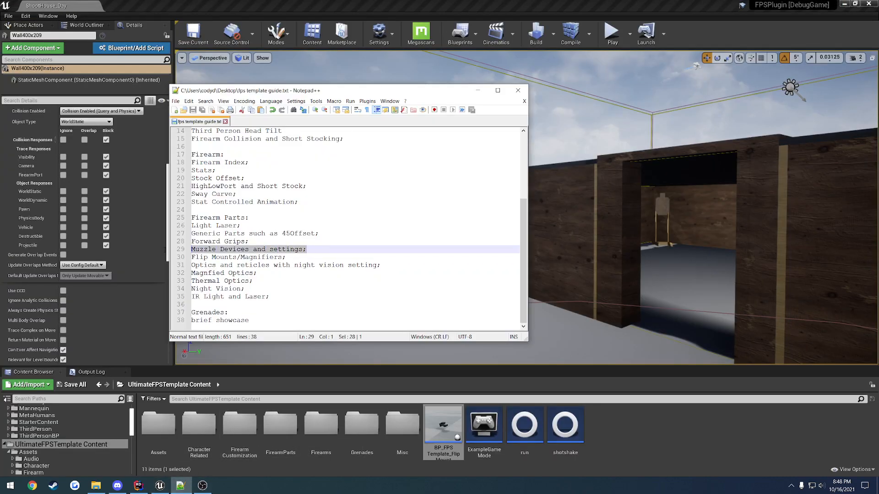
click(303, 258)
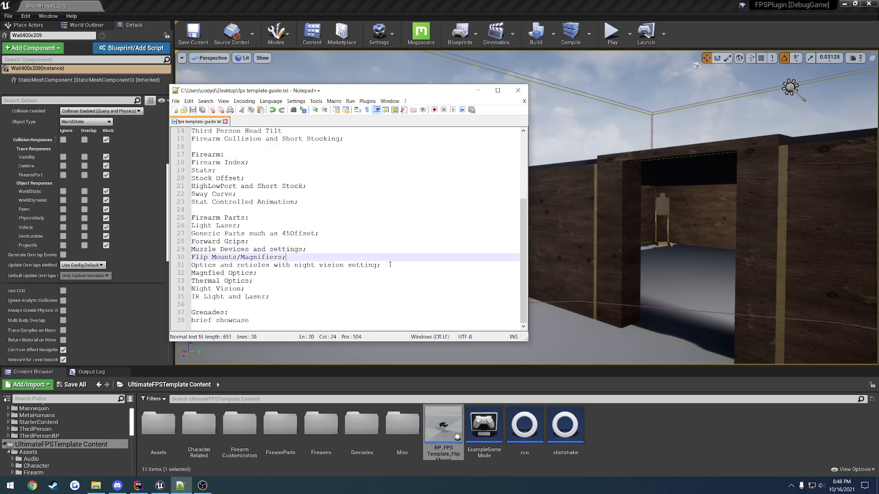
drag(389, 264, 177, 266)
click(320, 271)
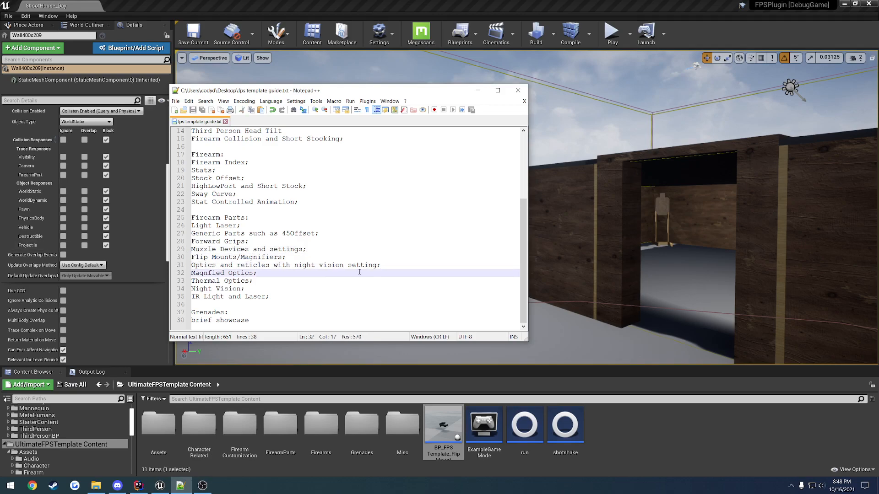
drag(382, 265, 268, 266)
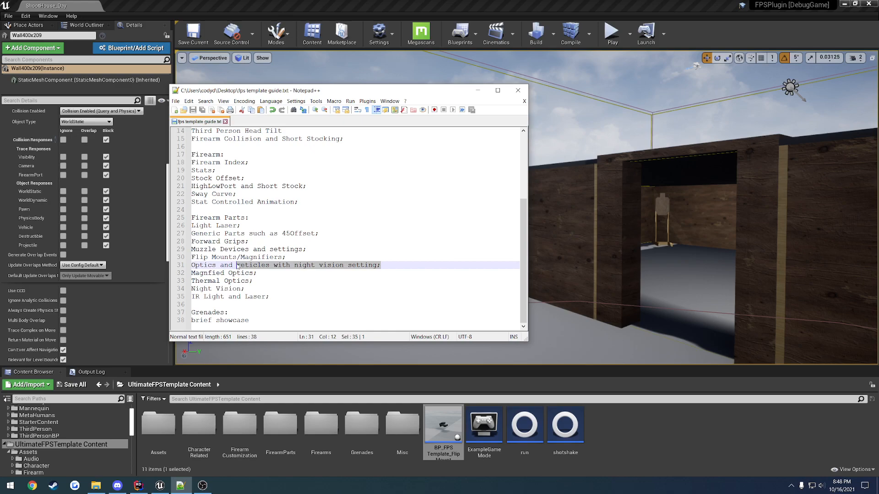
Return to the Unreal Editor and open BP_HoloSight from the FirearmParts/Sights folder in the full blueprint editor.
click(627, 431)
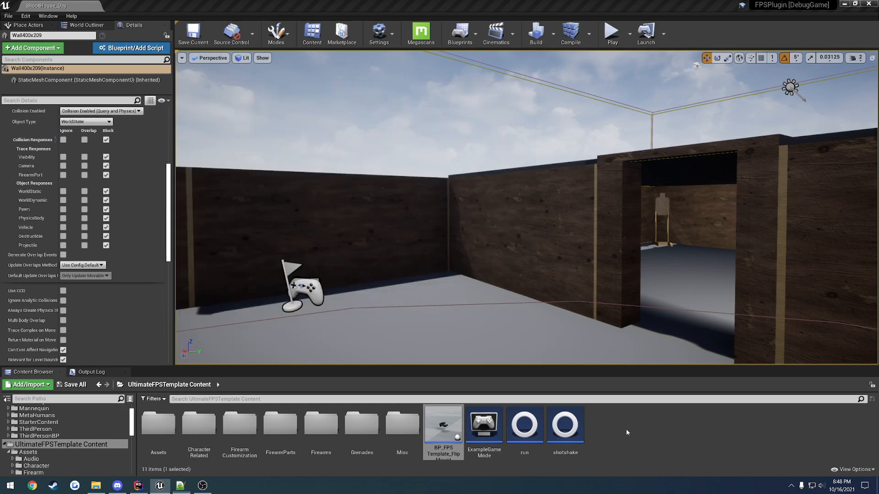
click(278, 430)
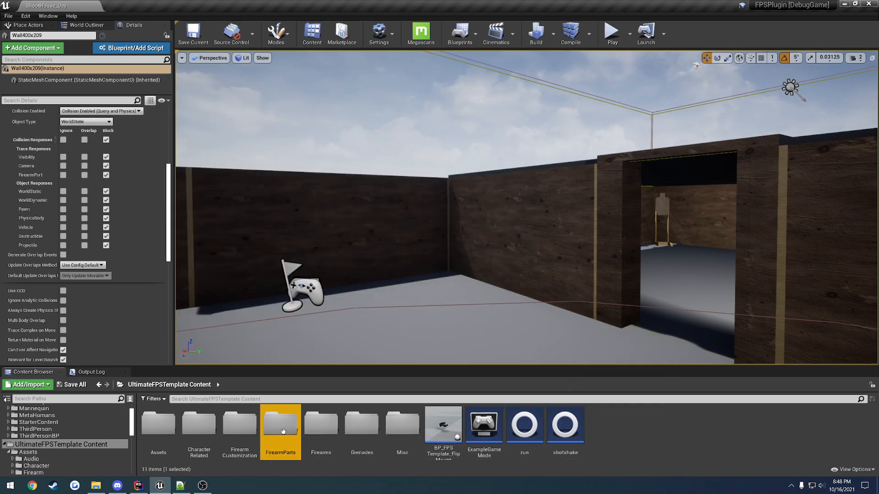
double_click(276, 432)
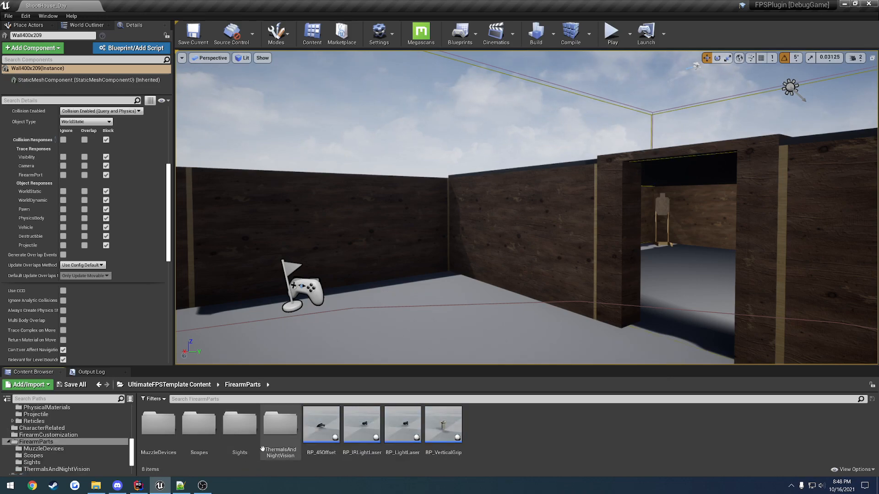
double_click(240, 423)
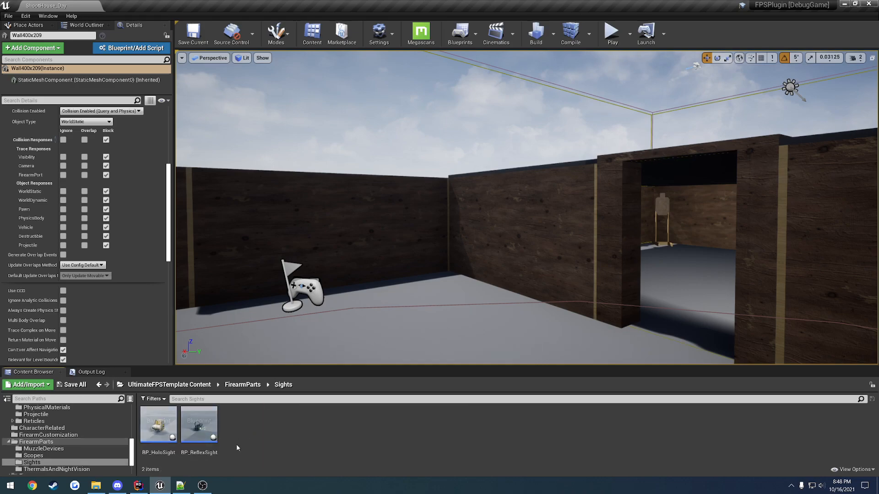
double_click(157, 422)
click(355, 66)
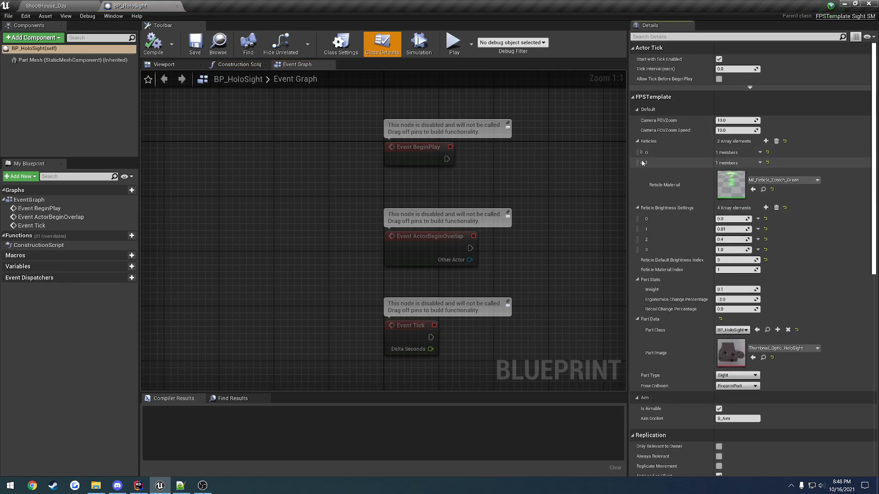
Collapse the reticle entries, set the Reticle Default Brightness Index to 3, and compile and save BP_HoloSight.
click(641, 152)
click(641, 163)
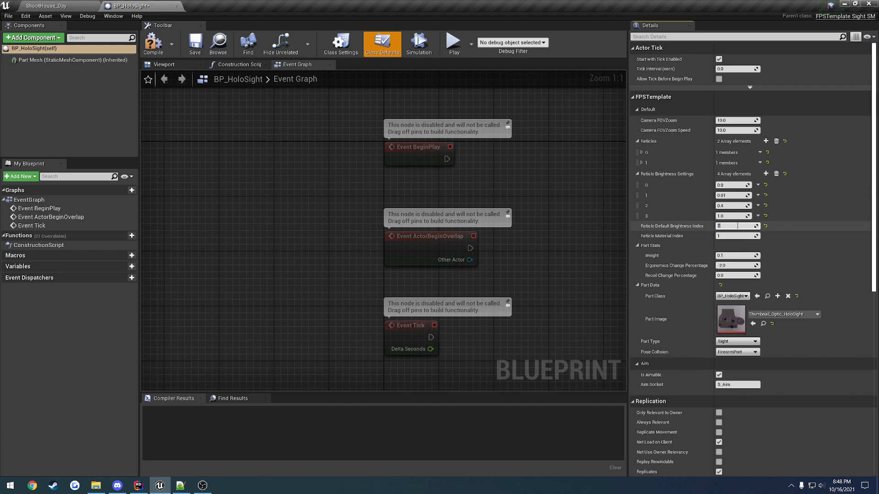
key(Return)
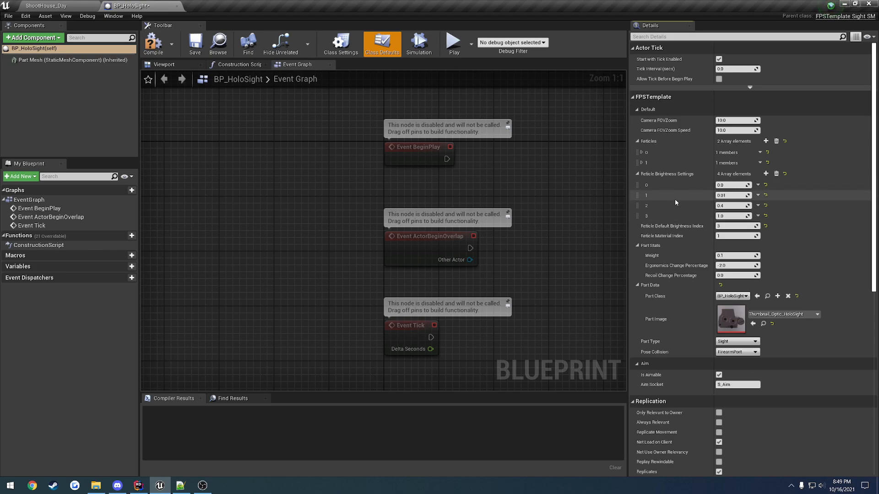
click(153, 43)
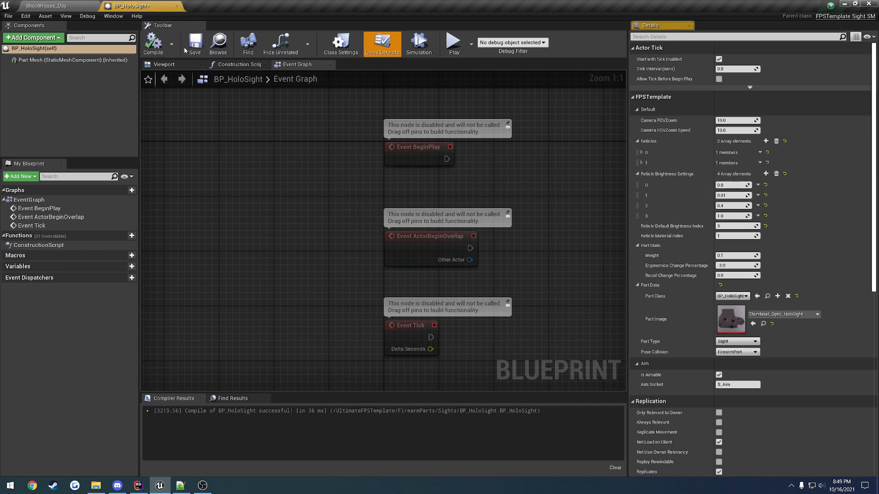
Open the ShootHouse_Night level from the Assets/Maps/ShootHouse folder.
click(59, 5)
click(171, 384)
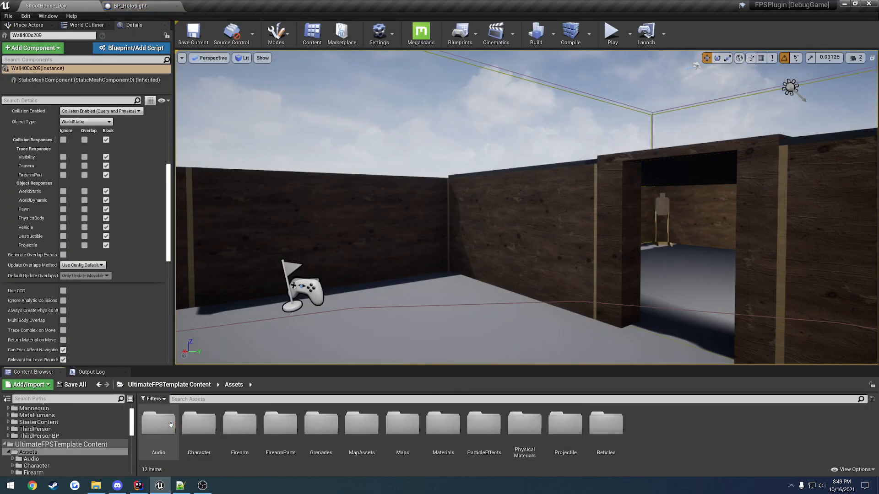
double_click(403, 423)
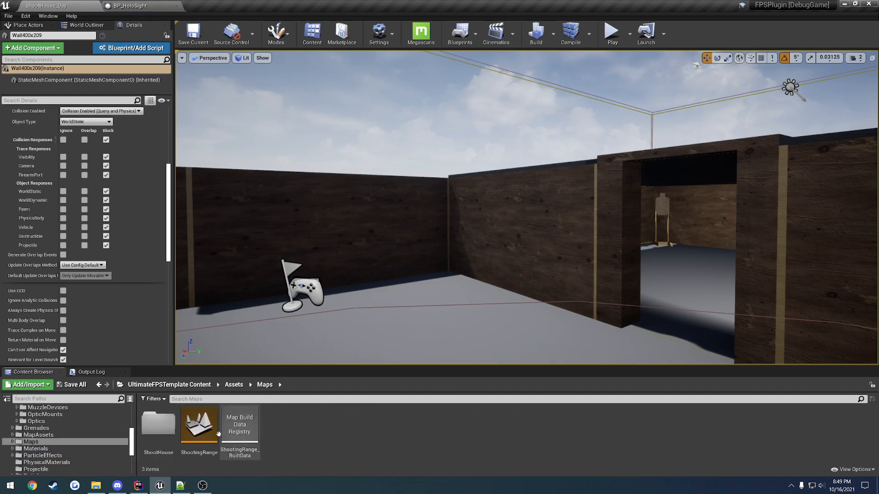
double_click(158, 424)
double_click(240, 424)
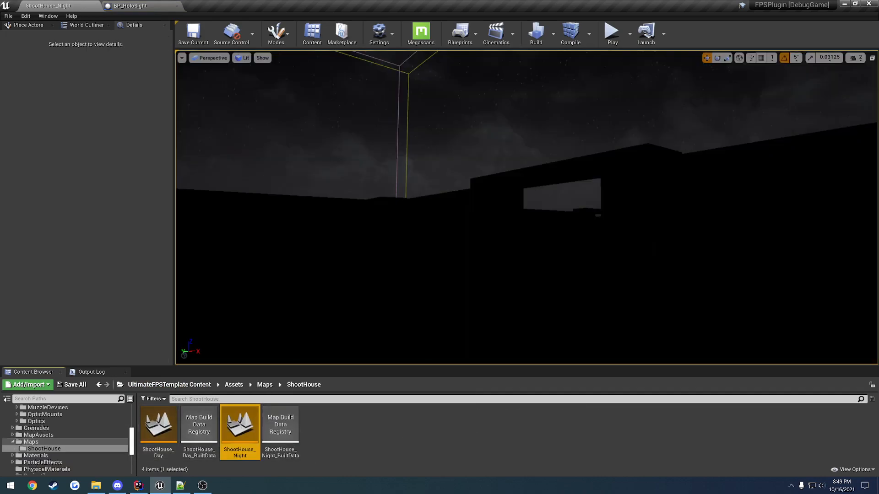
Play the night level, inspect the rifle in the firearm customization view, and end the play session.
click(612, 33)
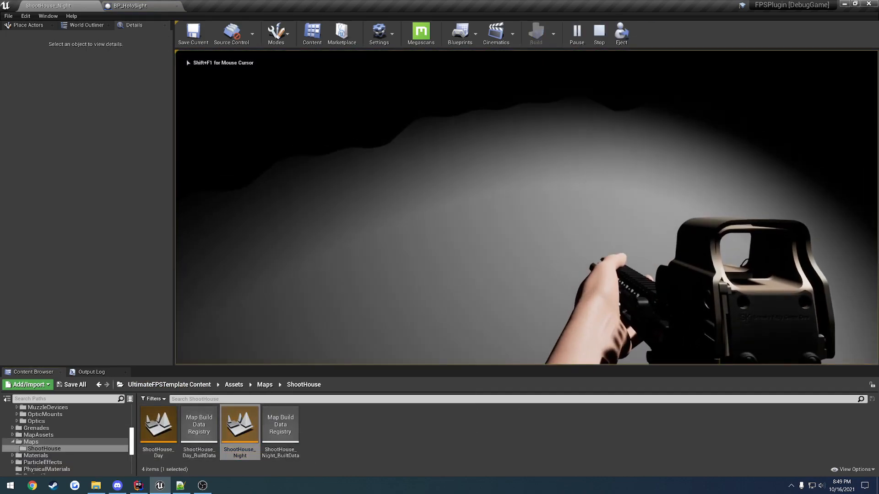
drag(680, 204, 606, 267)
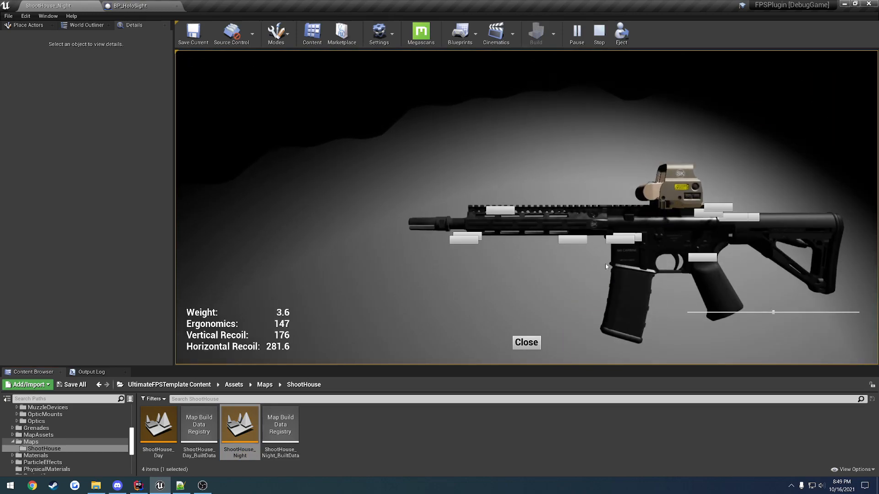
click(527, 342)
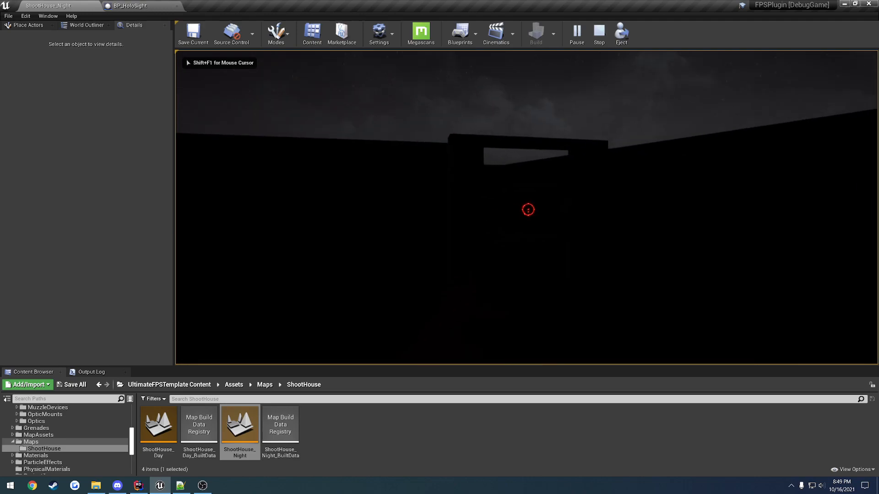
key(Escape)
key(F11)
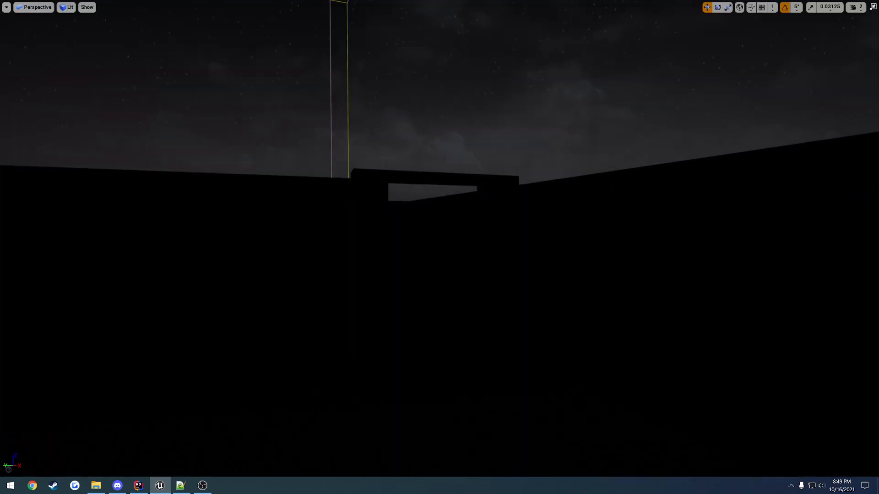
key(F11)
right_drag(526, 207, 654, 234)
Open BP_FPSTemplate_FlipMount from the UltimateFPSTemplate Content folder and select its FPSTemplate_Part component.
click(186, 384)
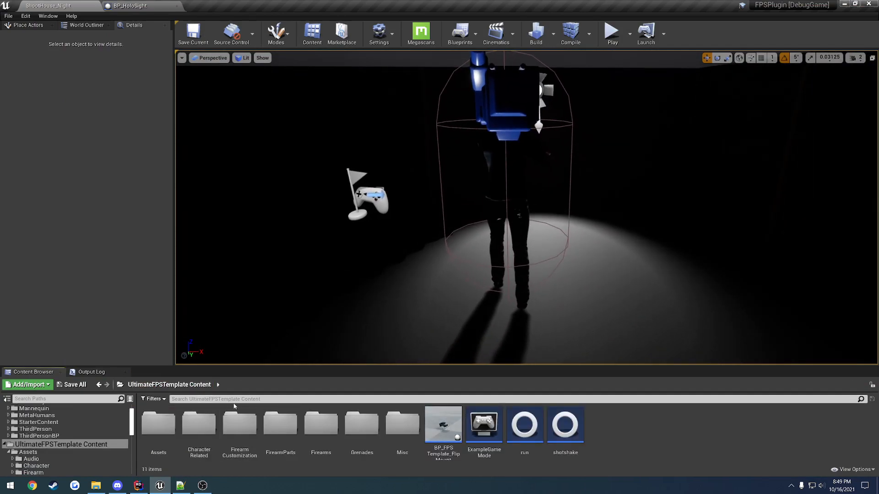
double_click(443, 426)
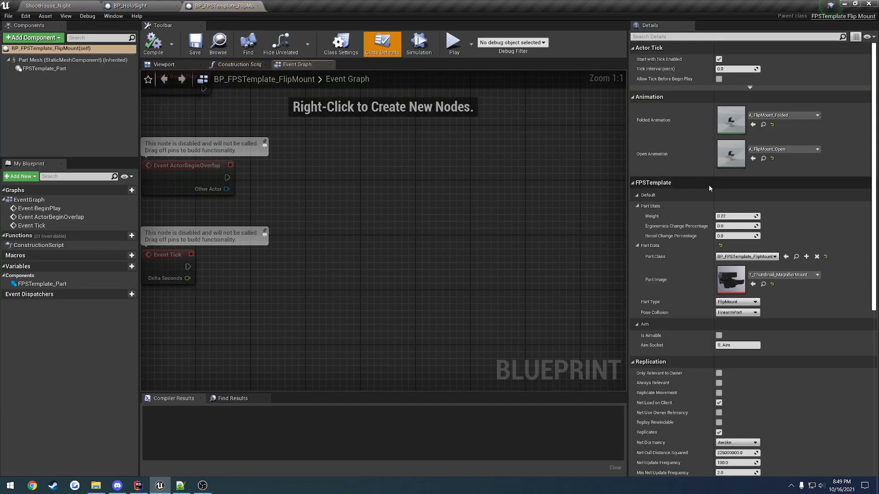
click(44, 69)
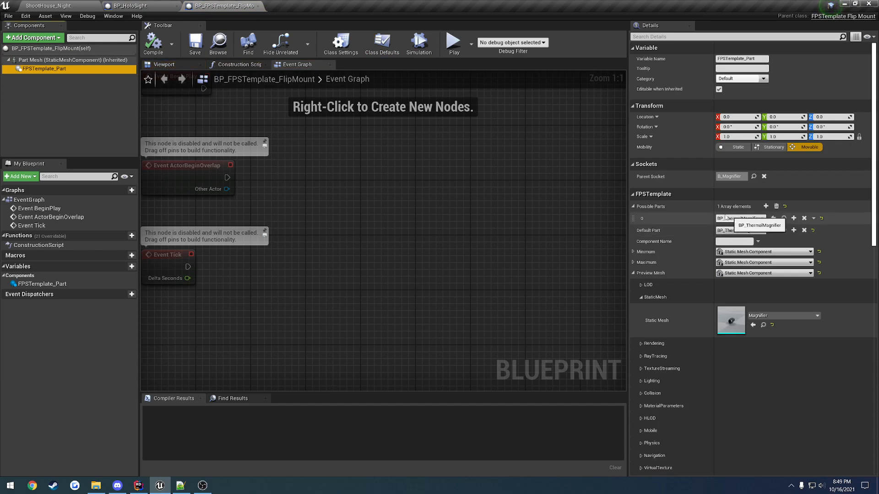
Add BP_NightVisionMagnifier as a second entry in FPSTemplate_Part's Possible Parts and compile the blueprint.
click(758, 219)
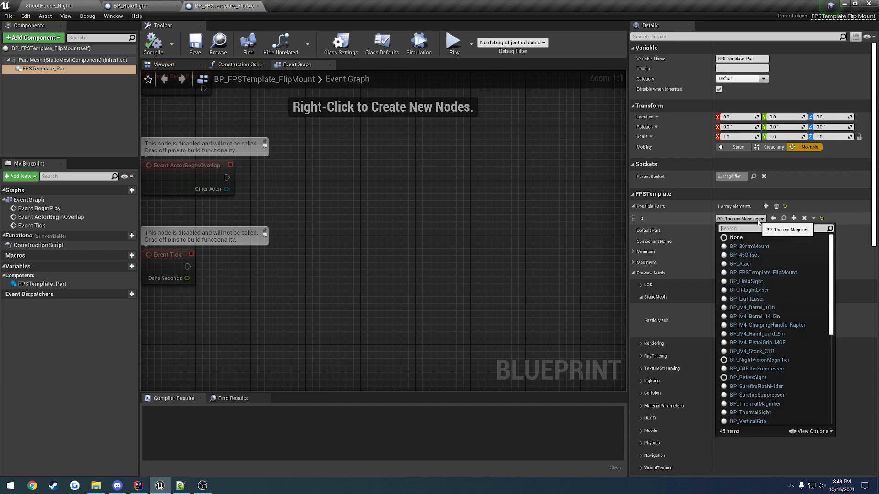
click(766, 206)
click(766, 206)
click(724, 230)
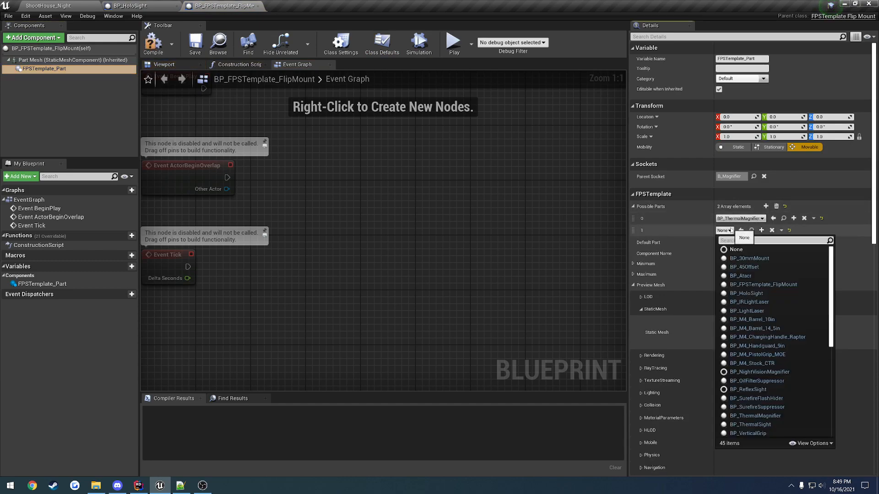
text(night)
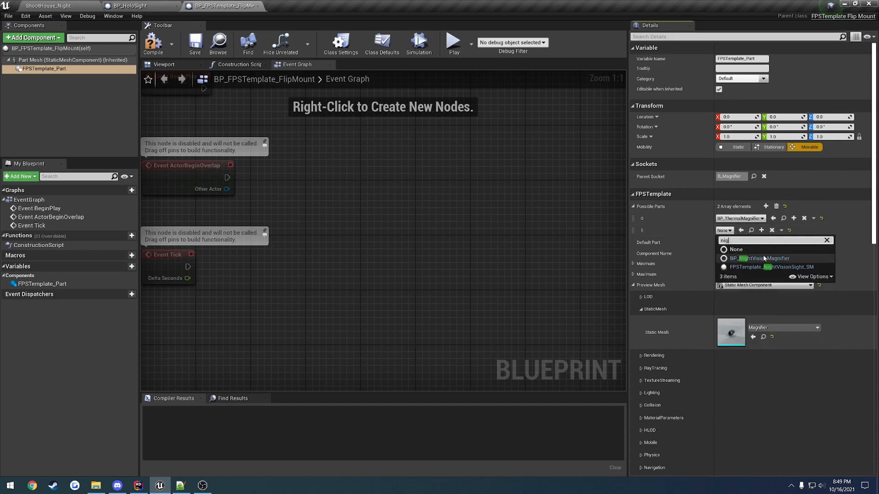
click(755, 258)
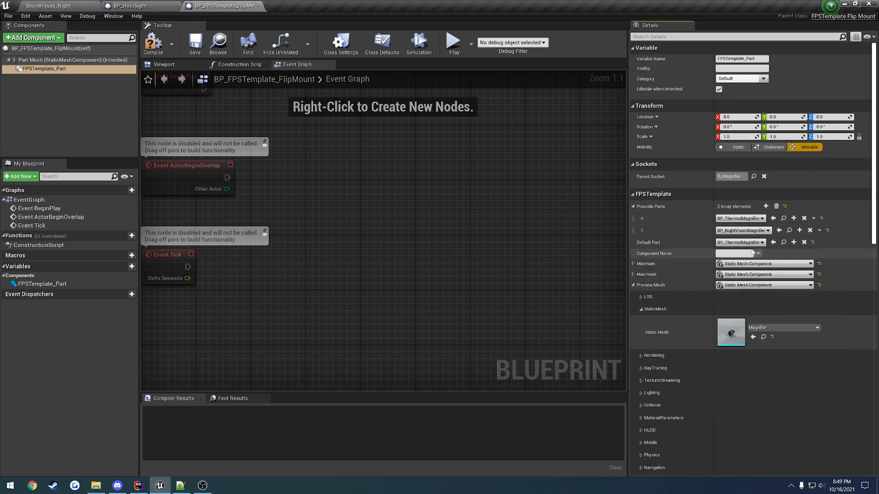
click(153, 42)
Set the Default Part of FPSTemplate_Part to BP_NightVisionMagnifier.
click(749, 243)
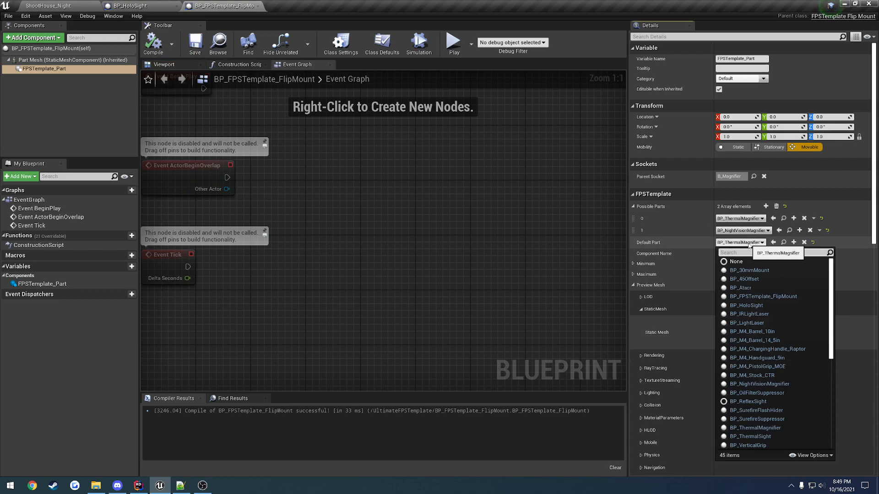
text(ni)
key(Return)
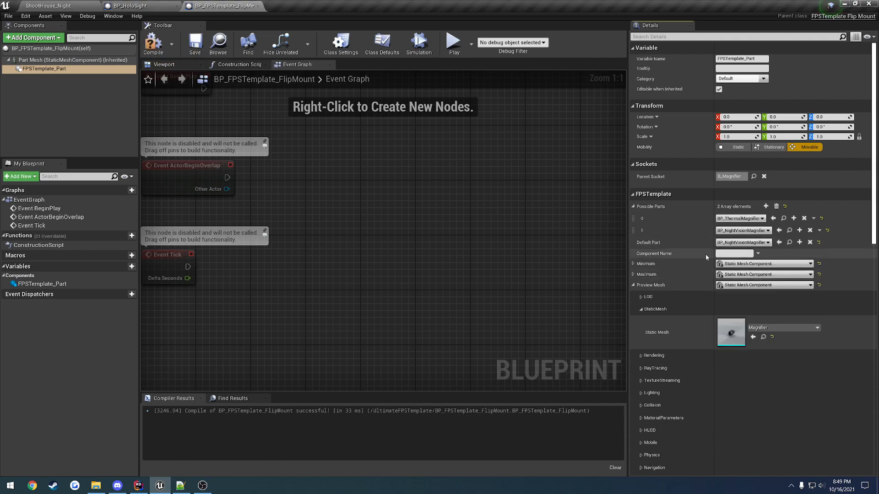
Play the night level full screen and fit the flip mount with its magnifier to the rifle in the customization view.
click(61, 6)
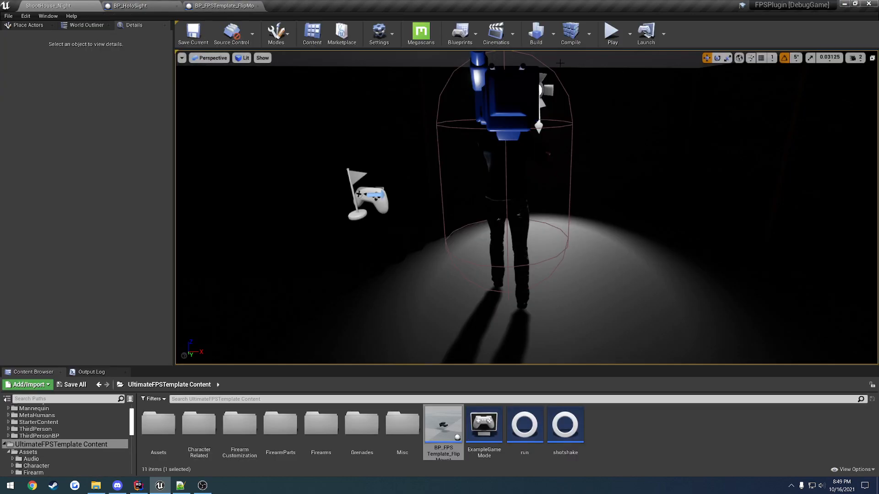
click(612, 37)
key(F11)
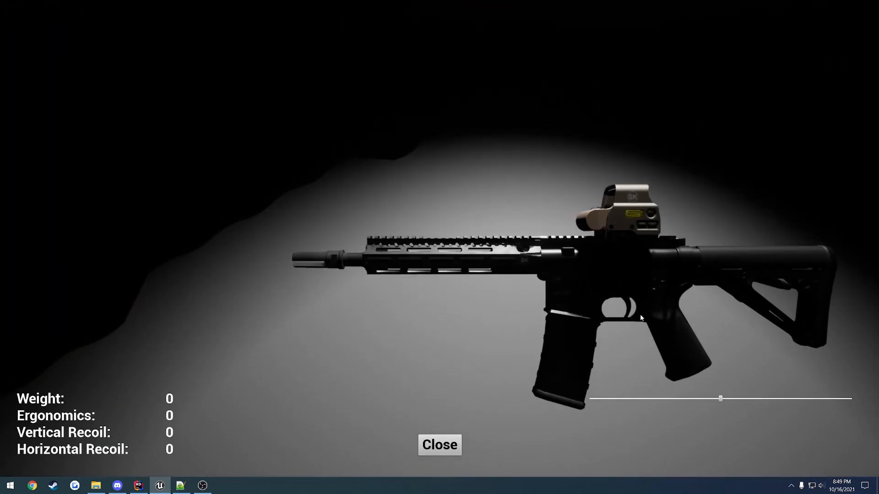
drag(631, 215, 609, 215)
click(680, 238)
click(686, 303)
click(440, 444)
Aim through the night vision magnifier, switch the holo sight's reticle, and stop playing.
right_click(439, 248)
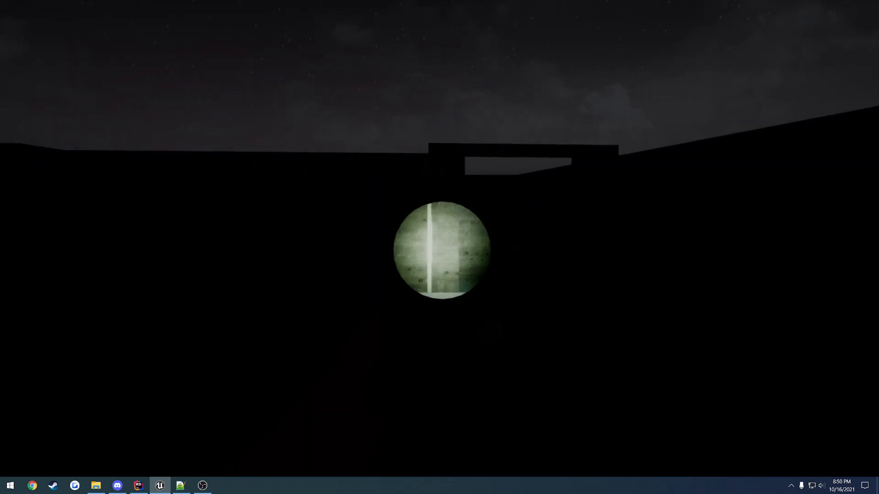
right_click(439, 247)
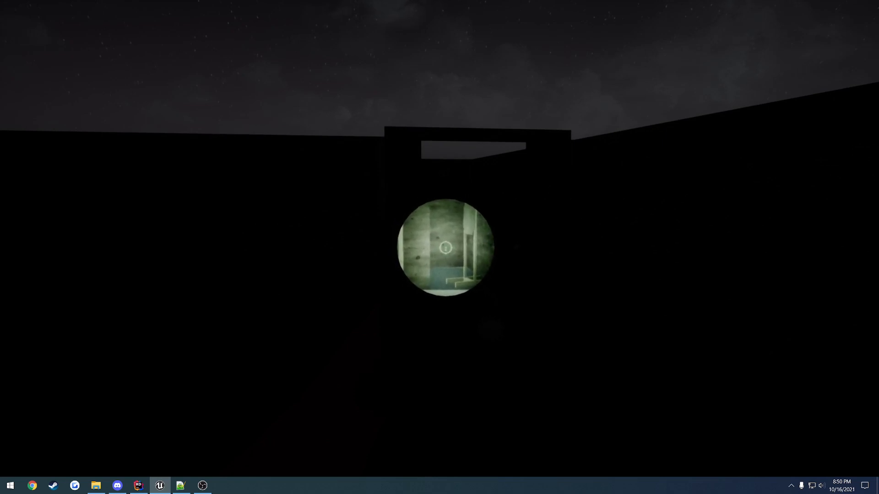
key(t)
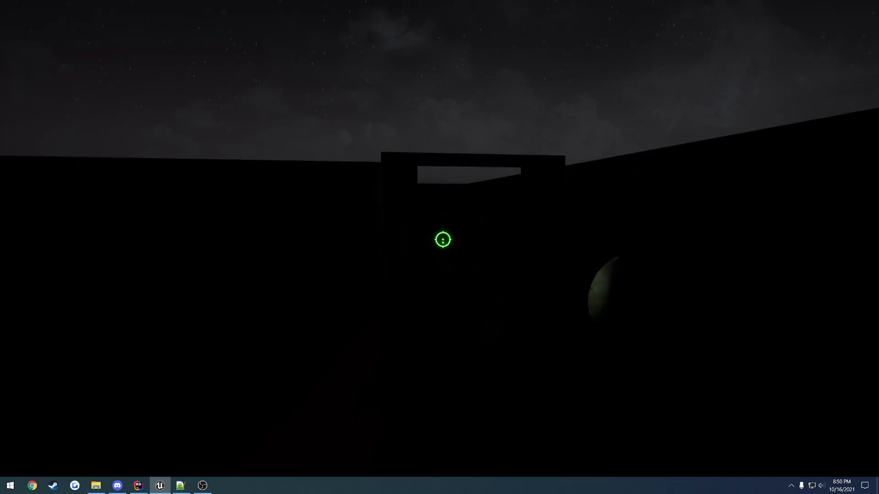
key(Escape)
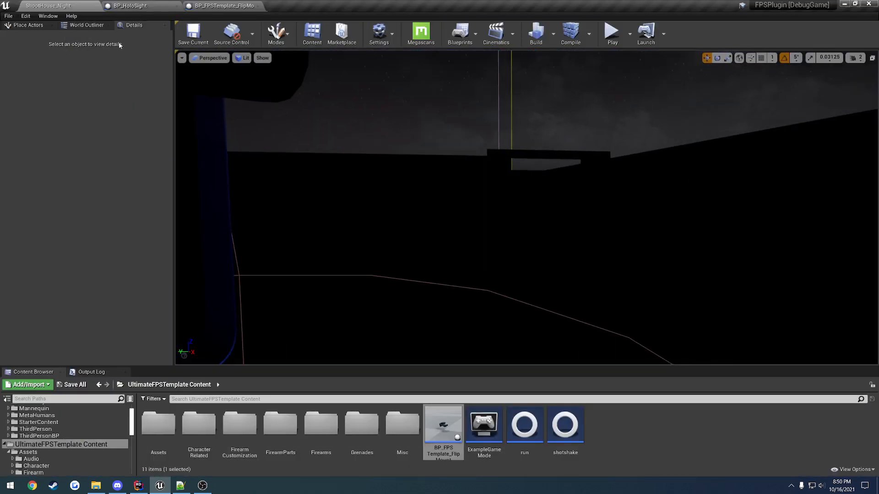
Set the second reticle's material in BP_HoloSight to MI_Reticle_Triangle, then compile and save.
click(160, 6)
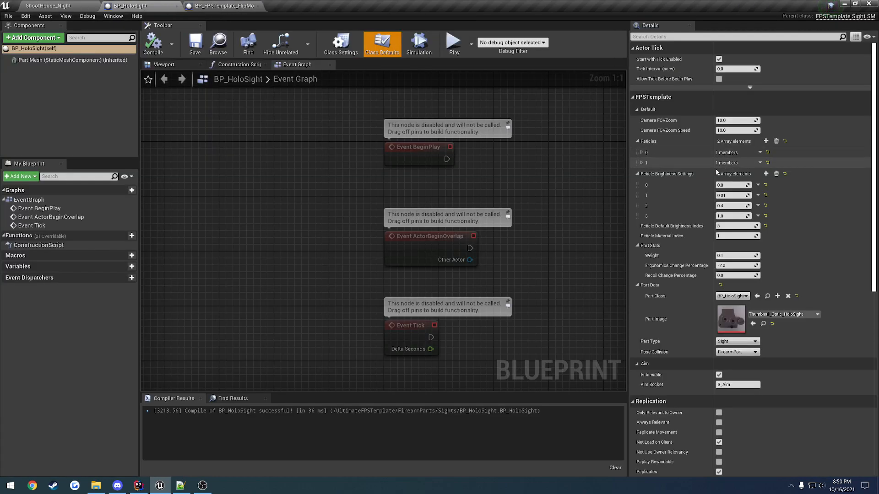
click(642, 152)
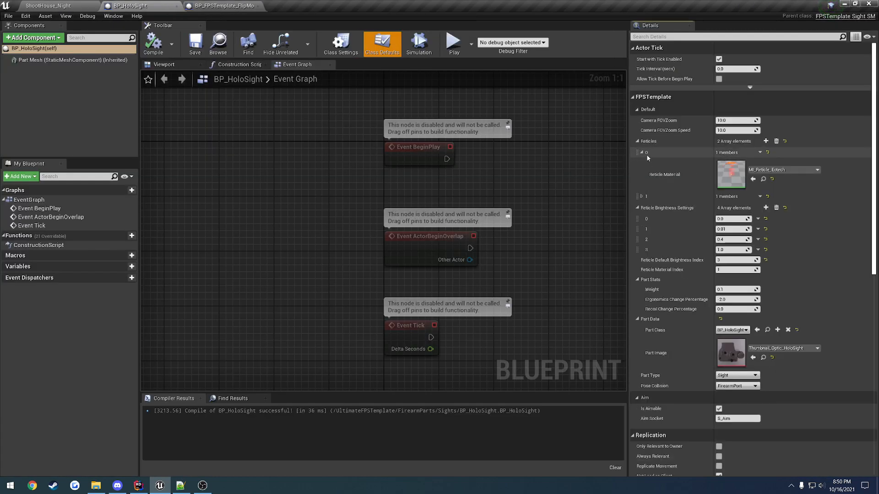
click(642, 197)
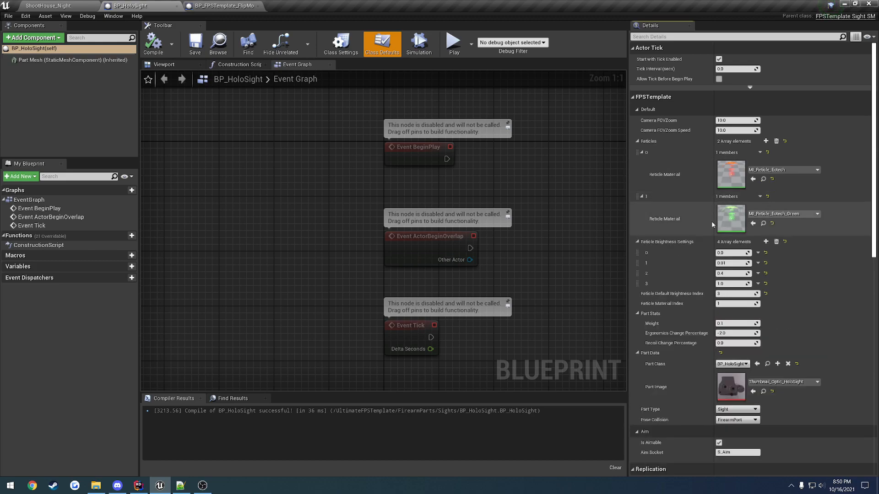
click(799, 215)
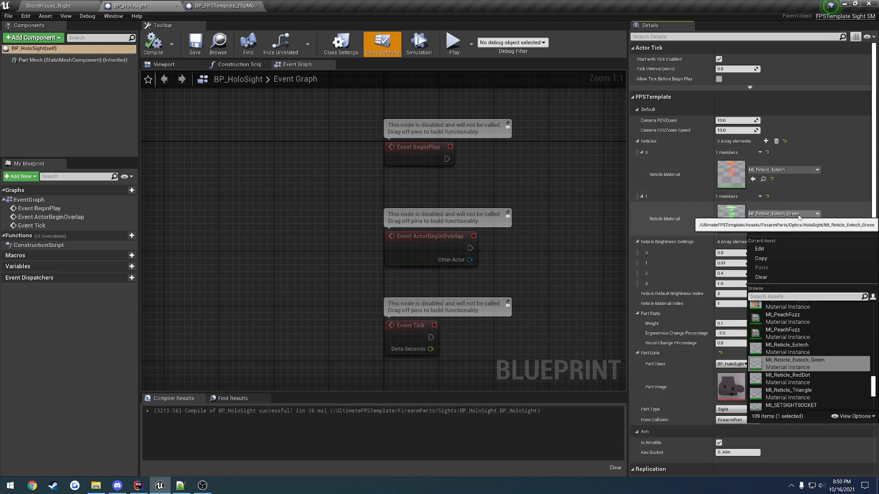
click(815, 394)
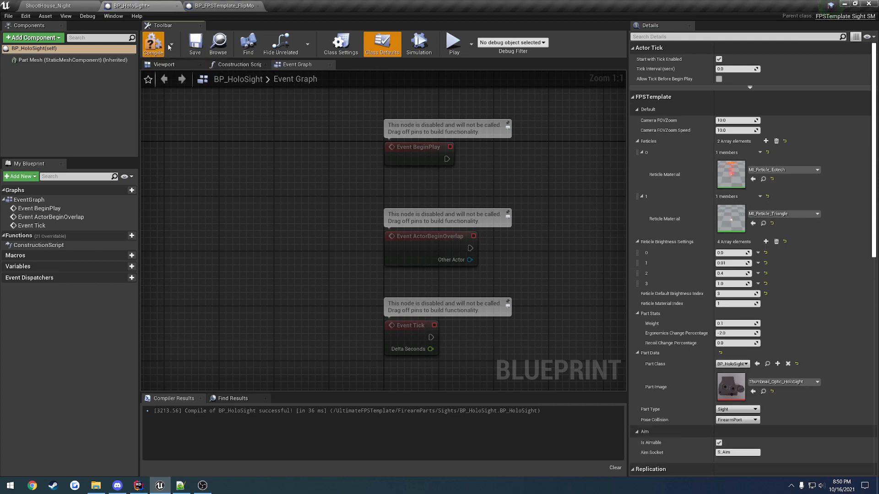
click(195, 44)
Play the night level, switch the holo sight to its second reticle, and stop playing.
click(55, 6)
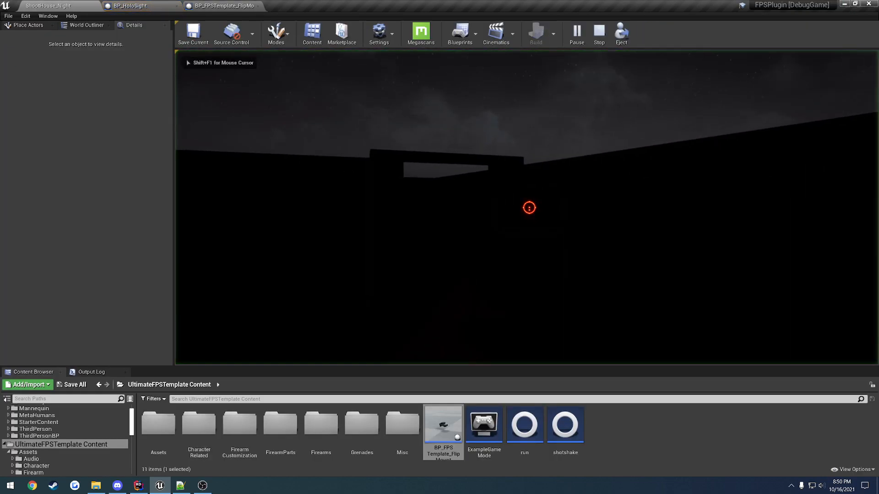
key(t)
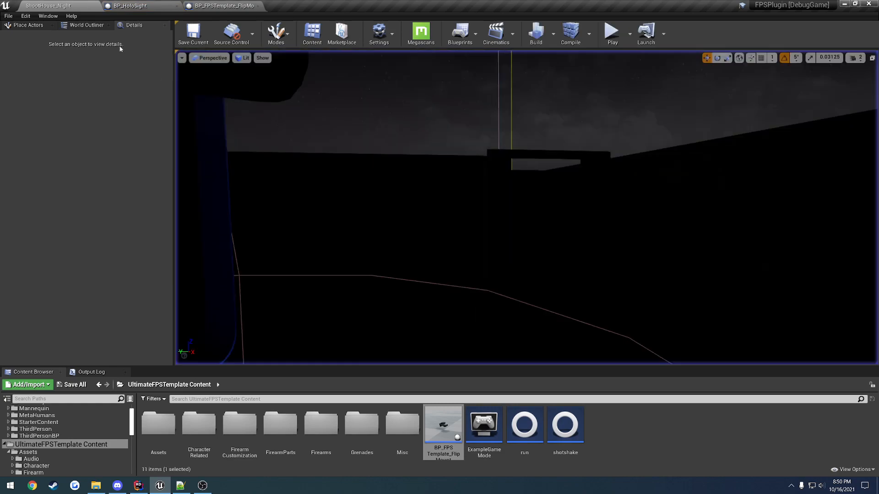
key(Escape)
Set BP_HoloSight's second reticle material back to MI_Reticle_Eotech_Green, then compile and save.
click(796, 213)
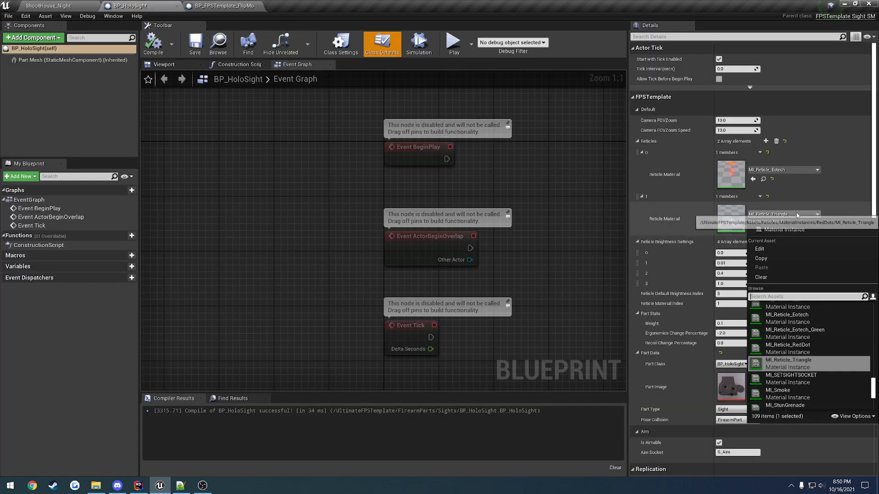
click(819, 334)
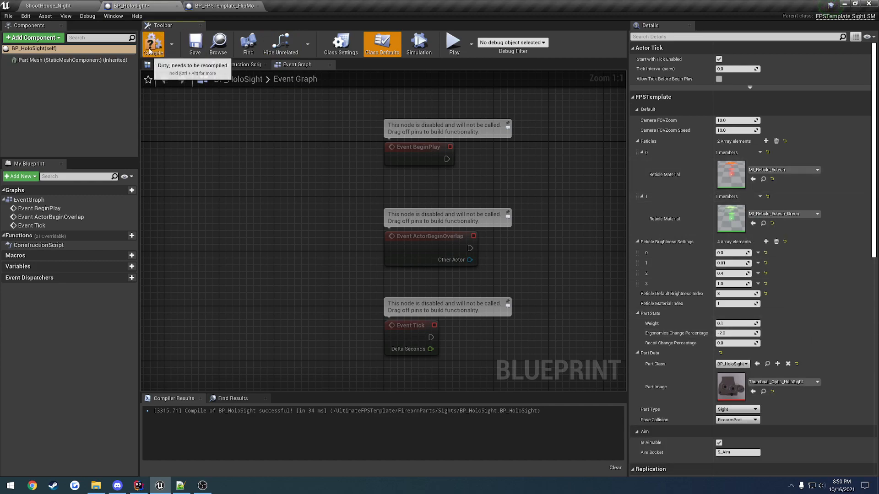
click(194, 43)
Review BP_HoloSight's Part Mesh materials and its Reticle Material Index and Aim Socket class defaults, then close the blueprint.
click(636, 141)
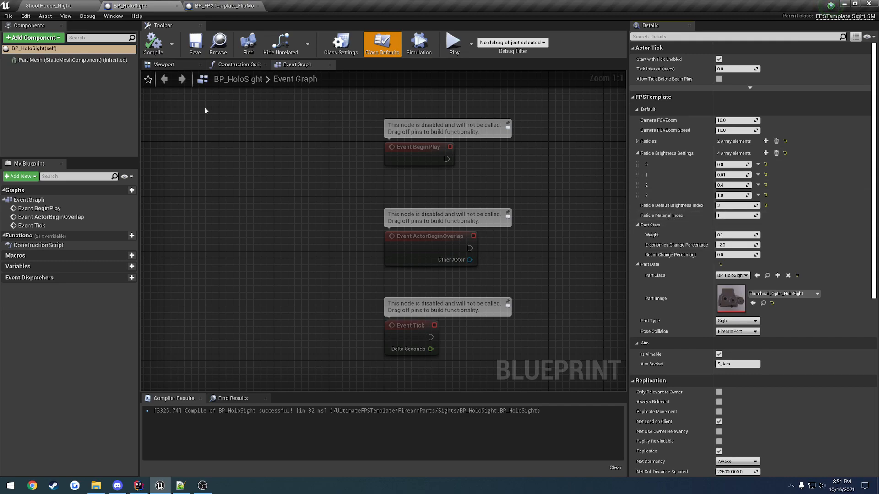
click(73, 60)
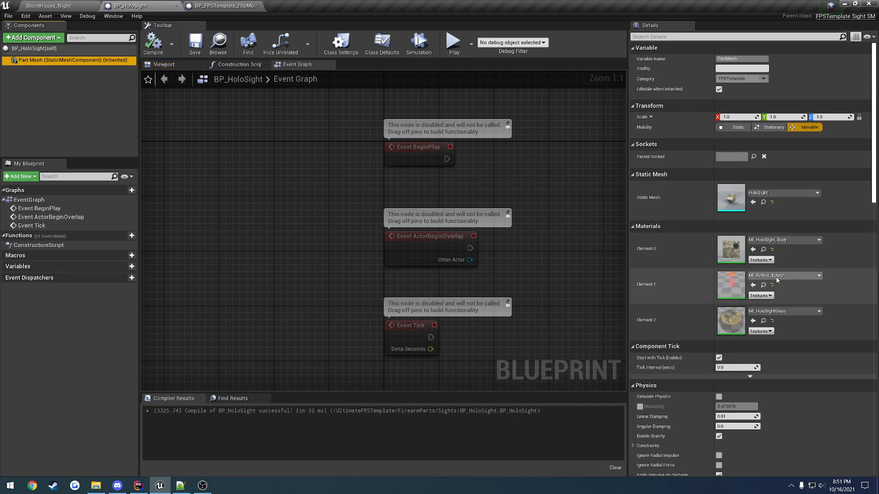
click(382, 44)
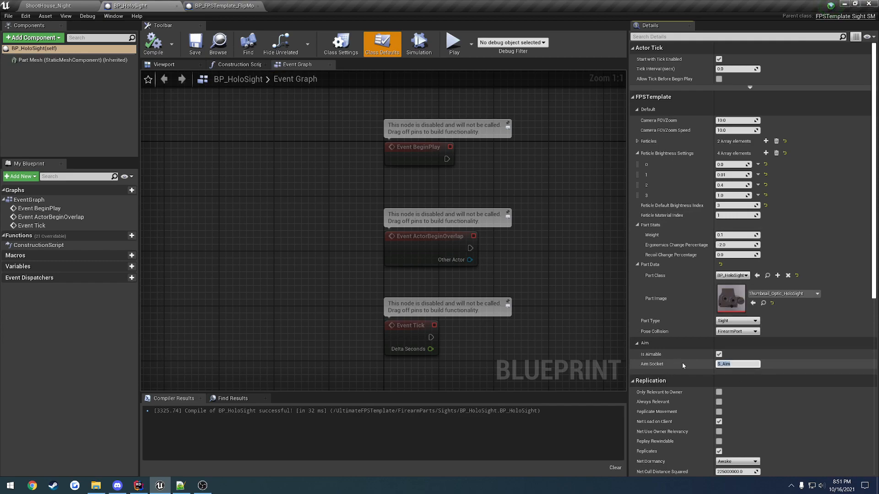
click(177, 6)
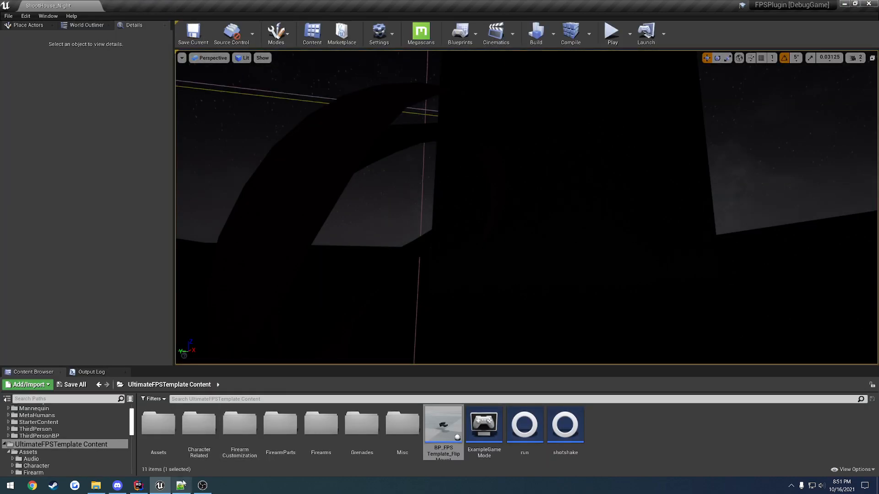
Switch to the fps template guide.txt notes in Notepad++ and highlight the "Magnfied Optics" line.
key(alt+Tab)
click(279, 273)
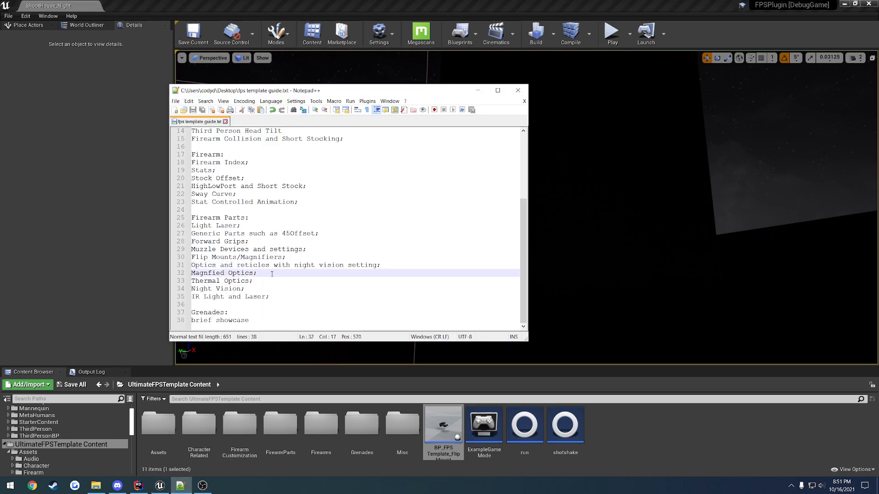
drag(272, 273, 177, 271)
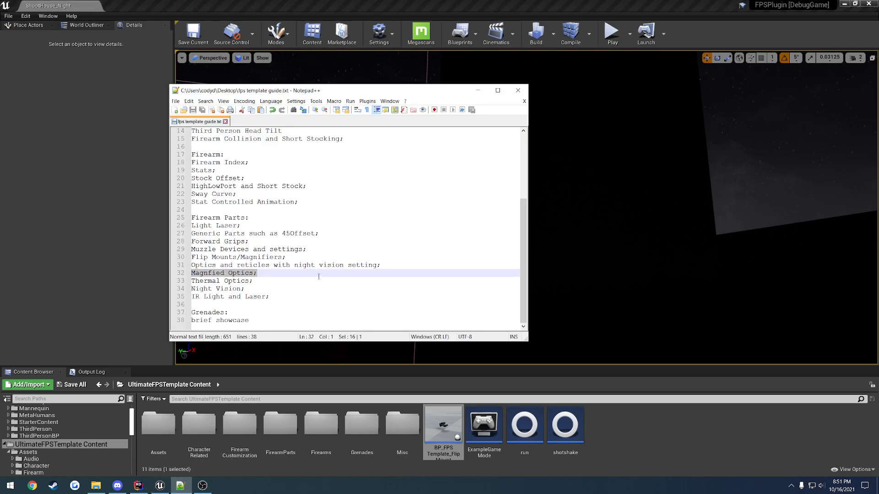
Return to Unreal Editor and open the ShootHouse_Day level from the Maps/ShootHouse folder.
click(347, 464)
key(alt+Left)
key(alt+Left)
key(alt+Left)
key(alt+Left)
key(alt+Left)
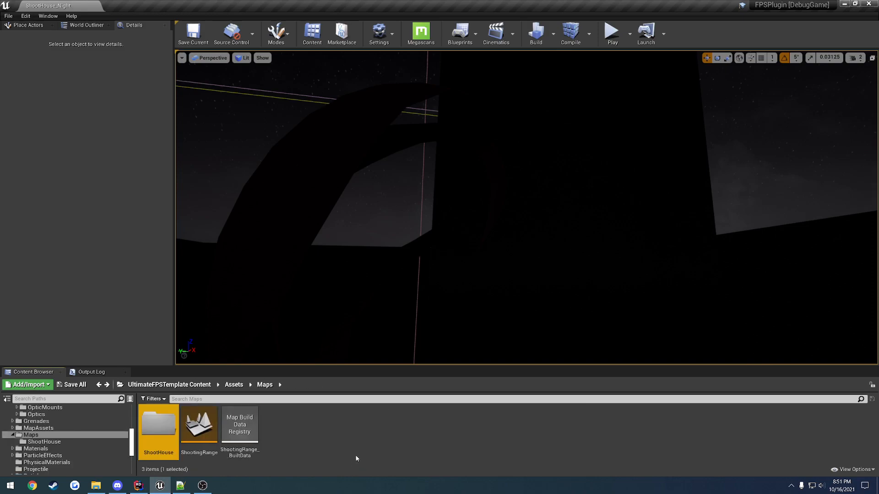
key(alt+Right)
key(alt+Right)
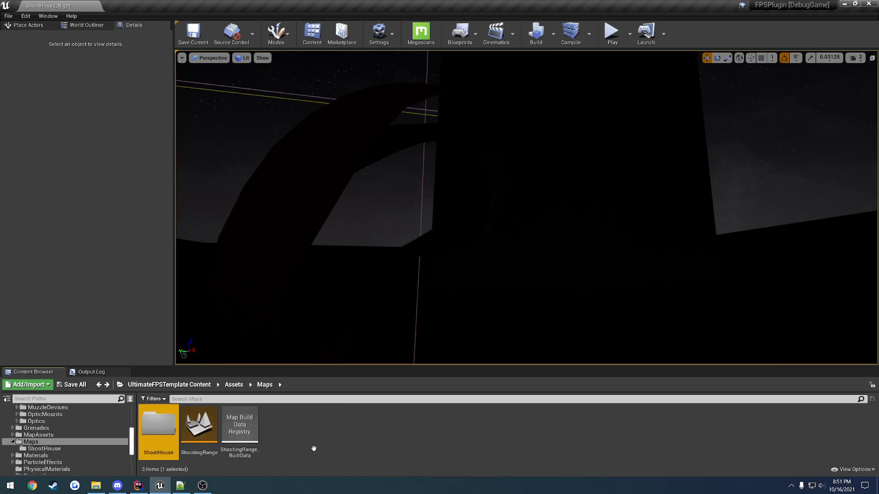
key(alt+Right)
double_click(157, 428)
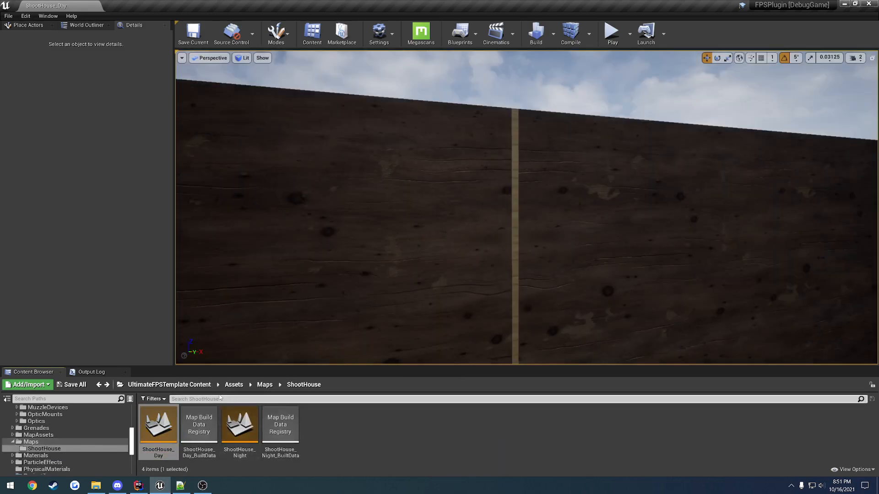
Open the BP_Atacr blueprint from FirearmParts/Scopes and show its mesh preview and magnified sight defaults.
key(alt+Left)
key(alt+Left)
double_click(280, 423)
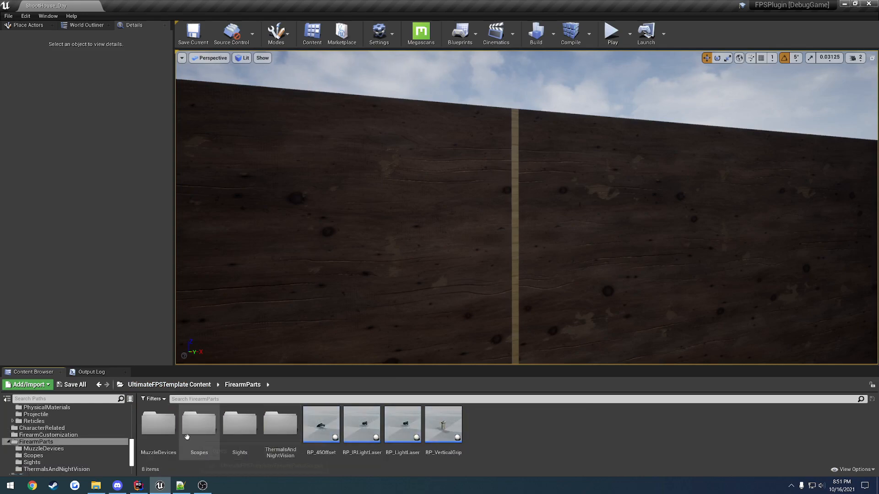
double_click(199, 423)
double_click(199, 423)
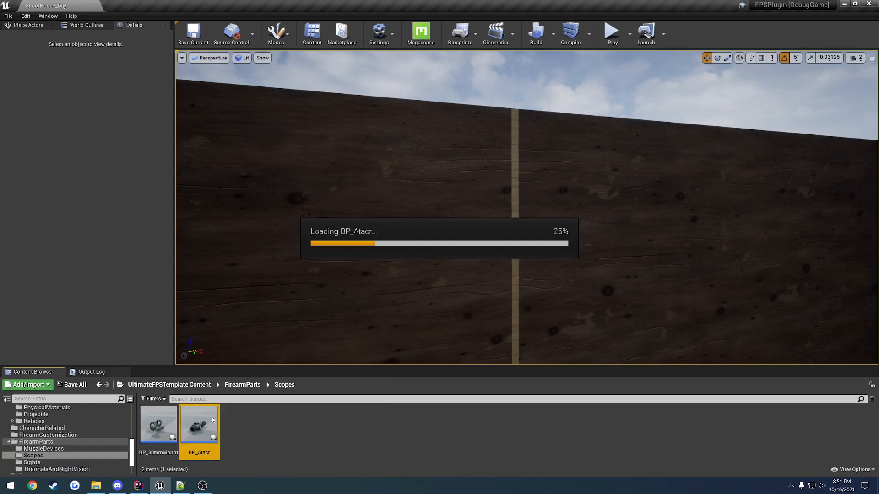
click(328, 67)
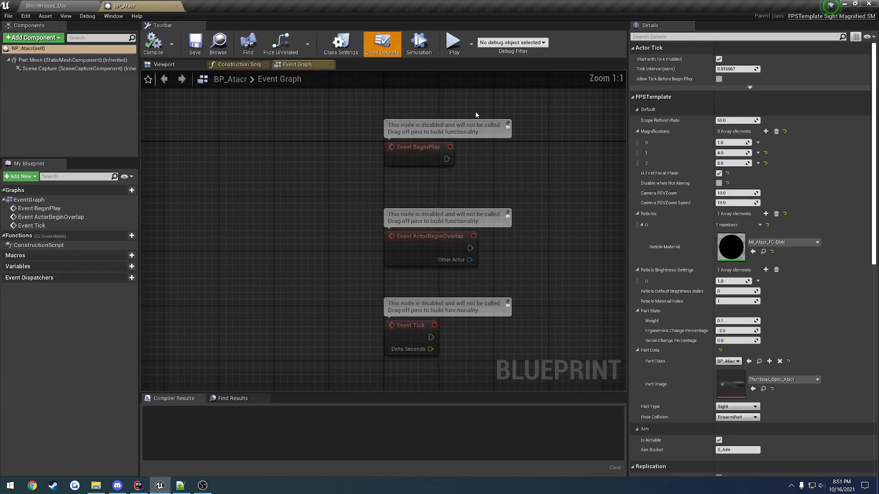
click(182, 64)
scroll(439, 225, up, 3)
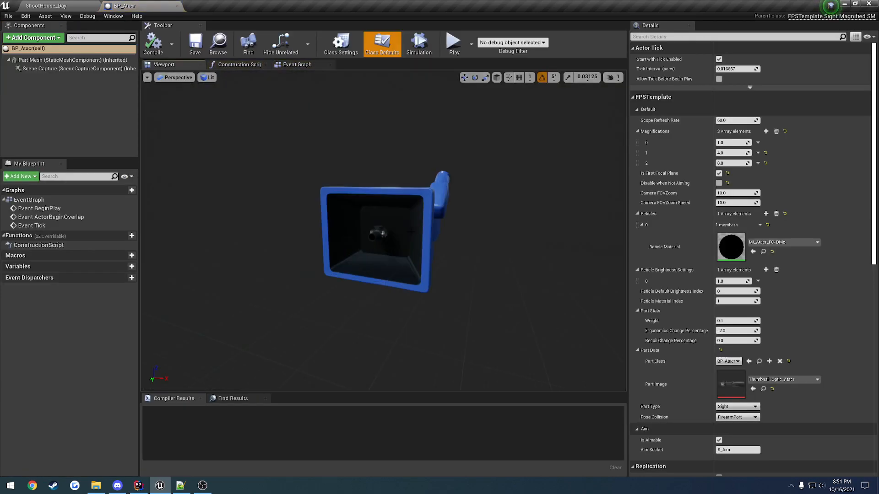
scroll(407, 232, up, 5)
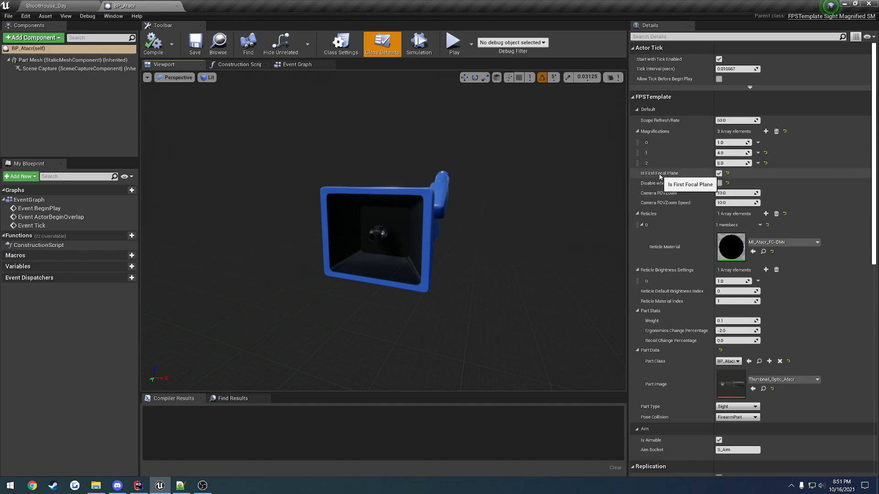
Play the day level, fit the rifle with the scope mount and Atacr scope, and close the customization screen.
click(59, 10)
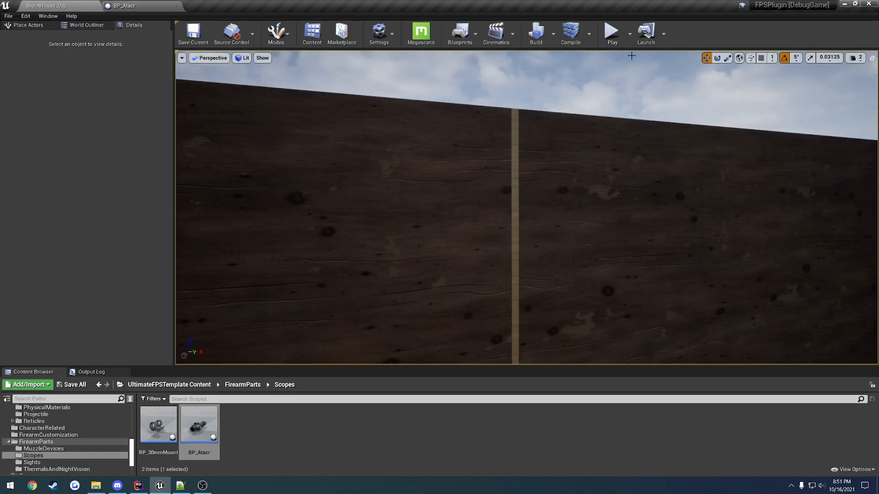
click(612, 34)
click(705, 213)
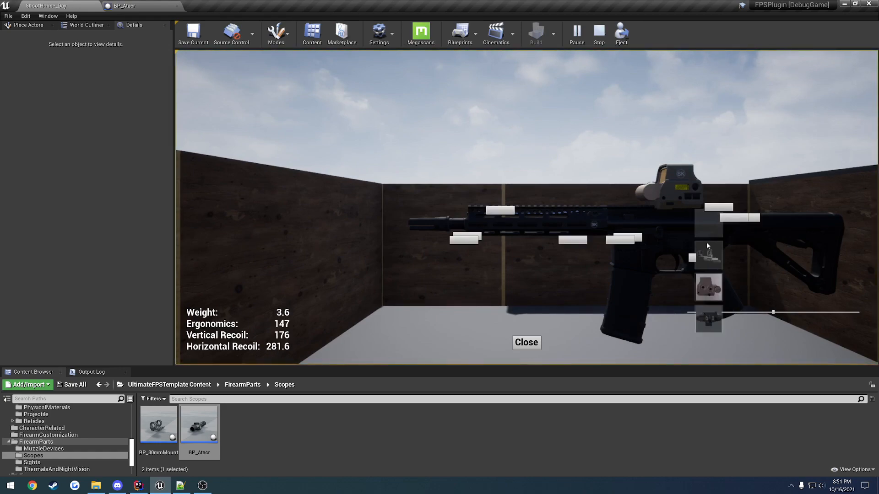
click(708, 246)
click(759, 240)
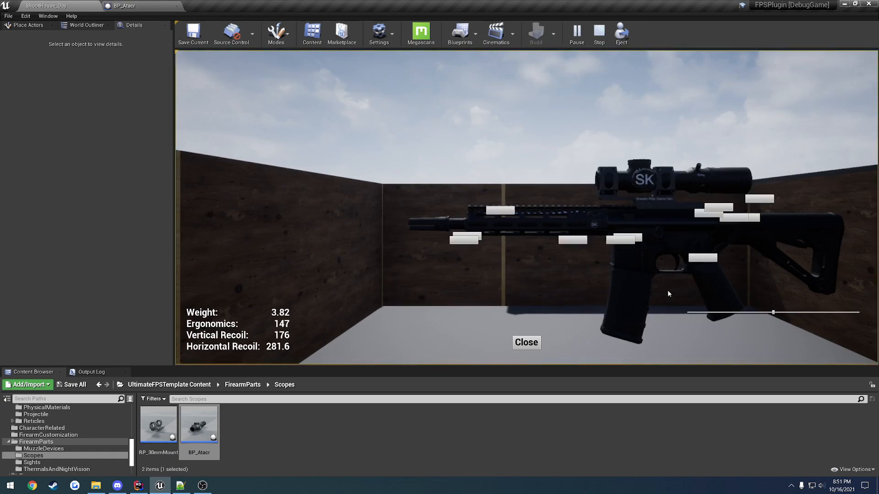
click(525, 341)
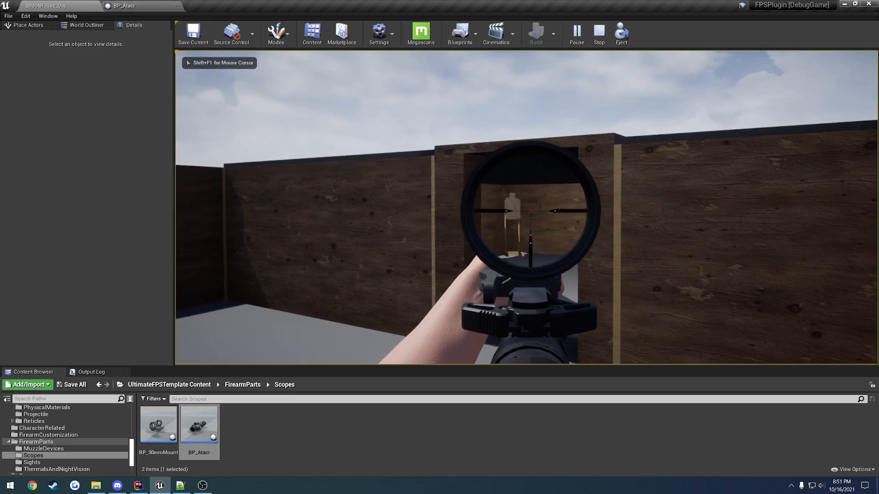
Show the game full screen, cycle the aimed scope through its magnifications to examine first focal plane reticle scaling, and stop playing.
key(F11)
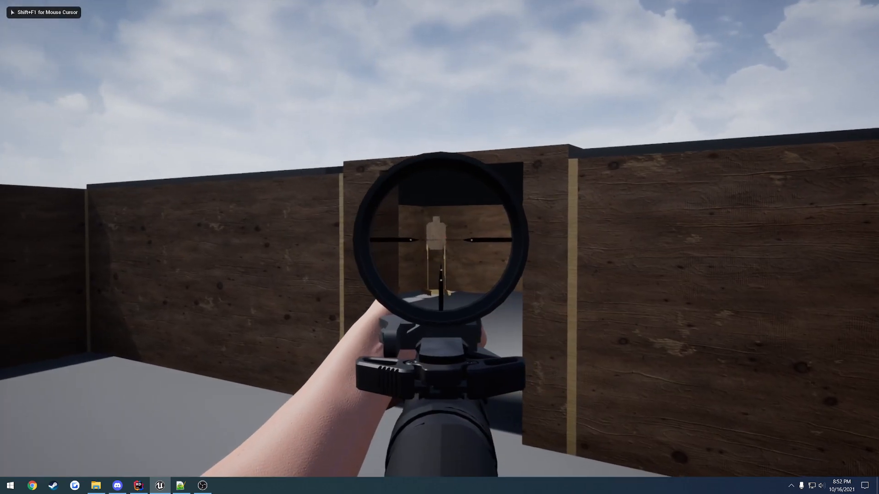
scroll(442, 241, up, 3)
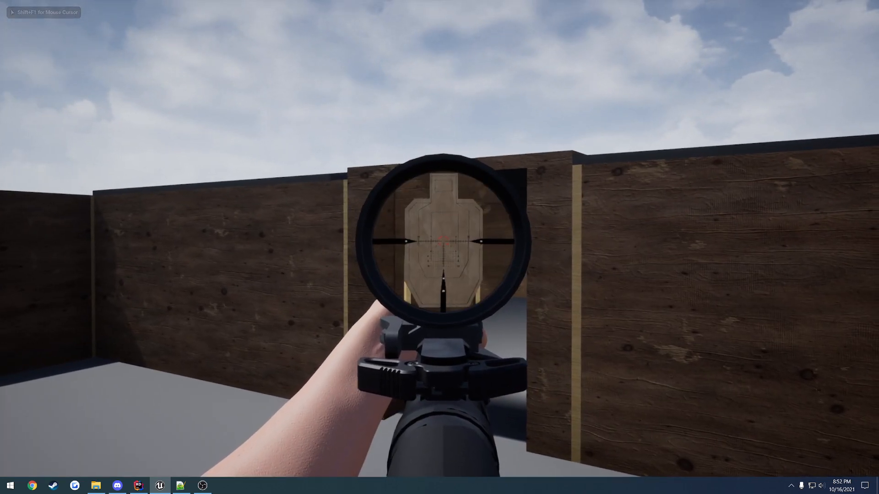
scroll(442, 241, up, 3)
scroll(442, 242, down, 6)
scroll(442, 242, up, 5)
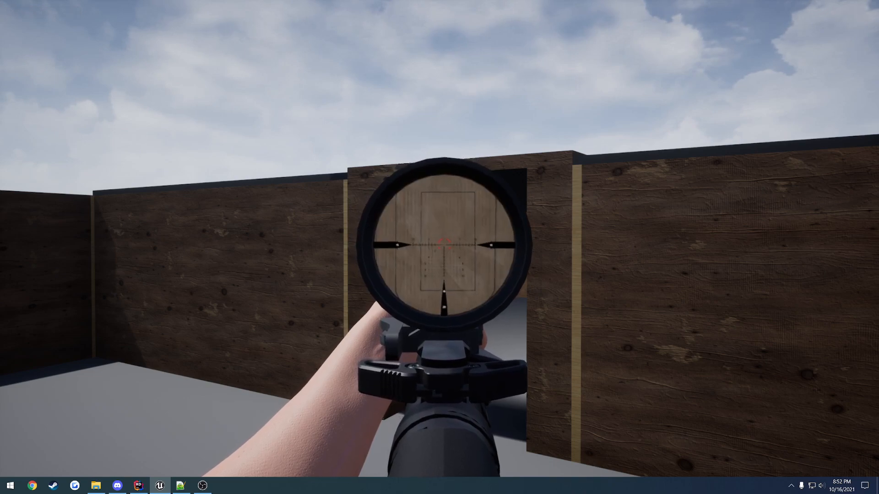
scroll(442, 241, down, 5)
scroll(442, 242, up, 5)
scroll(442, 241, down, 5)
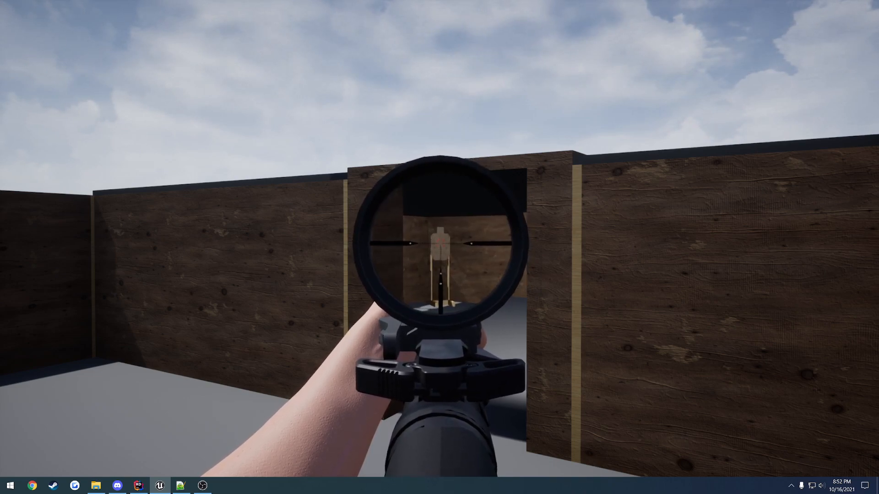
scroll(442, 241, up, 5)
scroll(442, 242, down, 5)
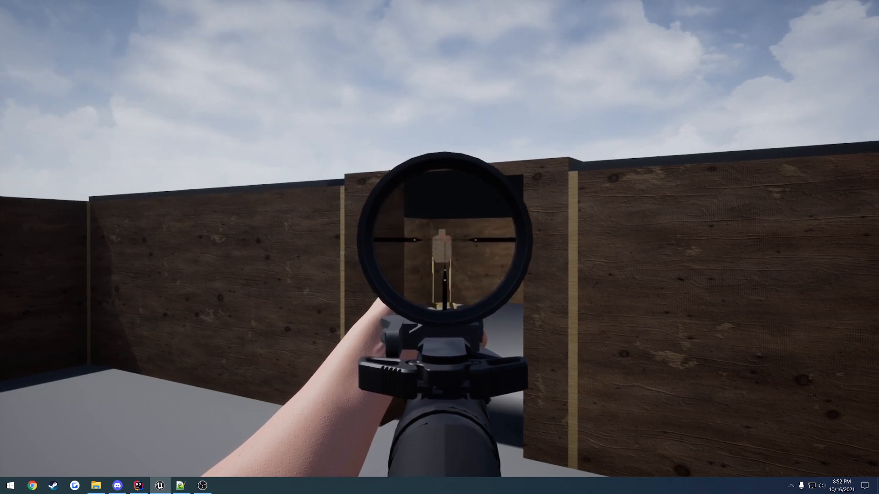
key(Escape)
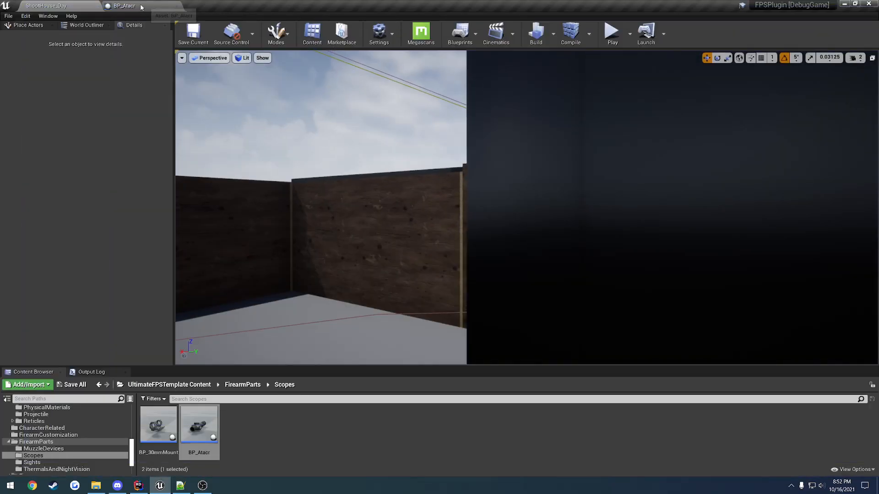
Disable Is First Focal Plane in BP_Atacr's class defaults and compile the blueprint.
click(141, 7)
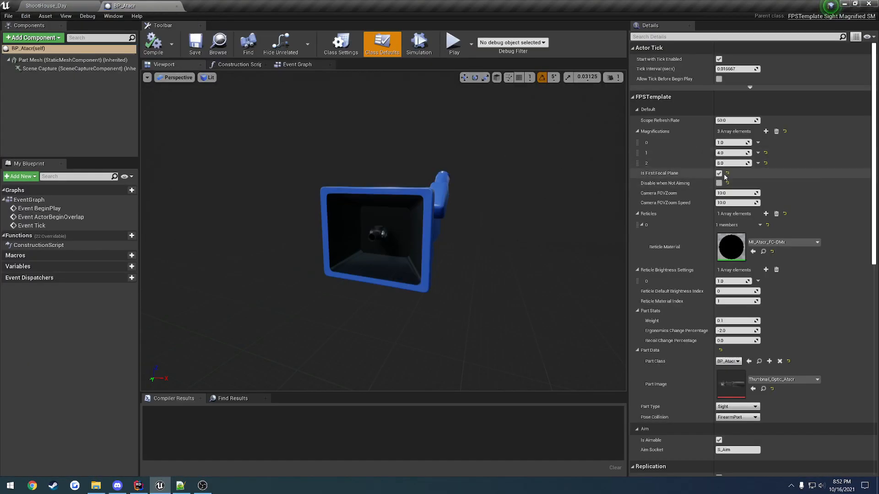
click(719, 174)
click(157, 44)
Play the day level again and equip the rifle with the scope mount and Atacr scope.
click(79, 7)
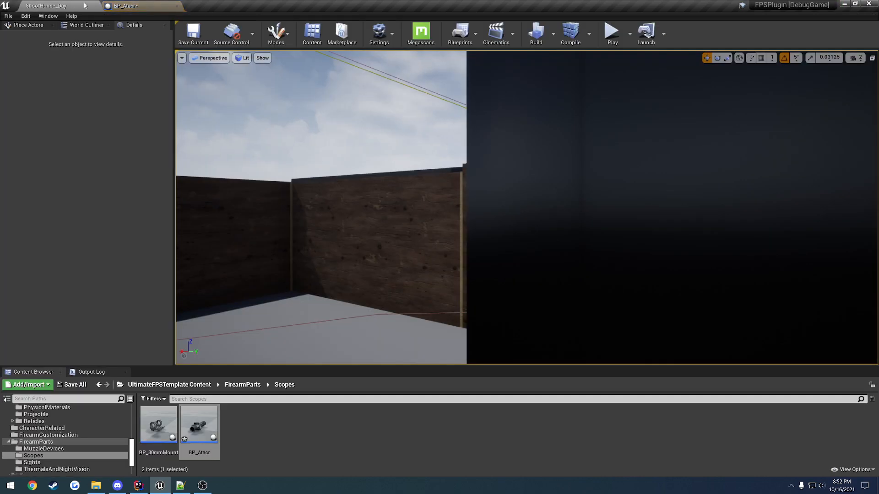
click(611, 35)
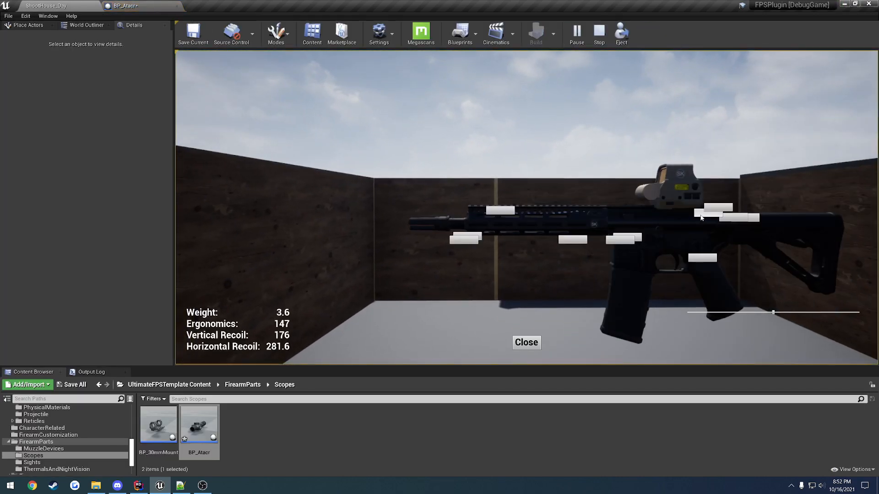
click(701, 218)
click(712, 261)
click(747, 247)
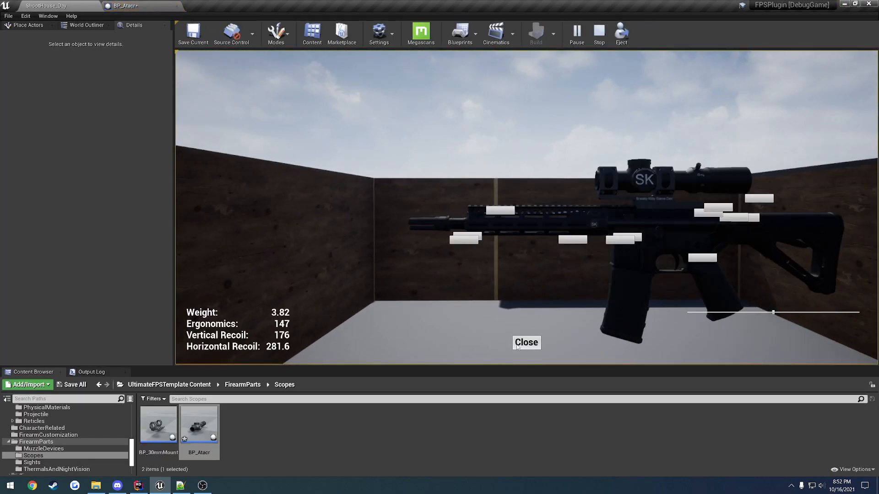
click(526, 343)
Aim through the scope, cycle its magnifications to examine the reticle with first focal plane off, and stop playing.
right_click(526, 208)
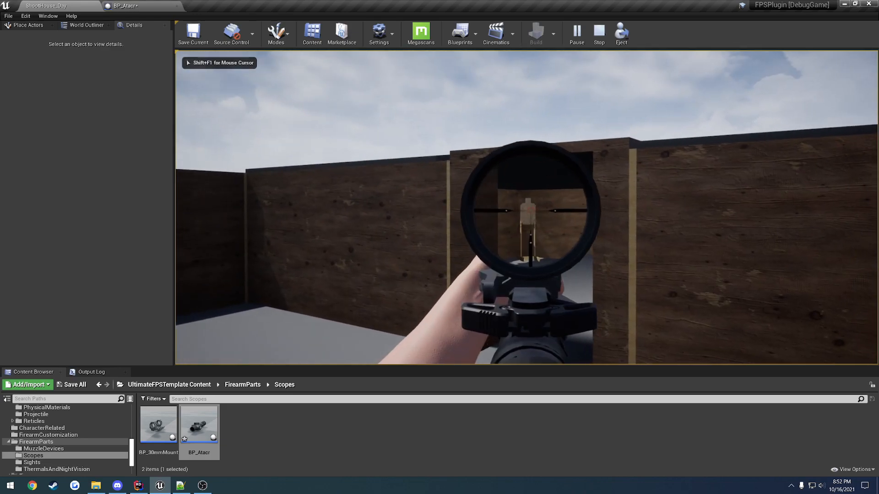
scroll(527, 208, up, 3)
scroll(526, 209, down, 4)
scroll(526, 208, up, 4)
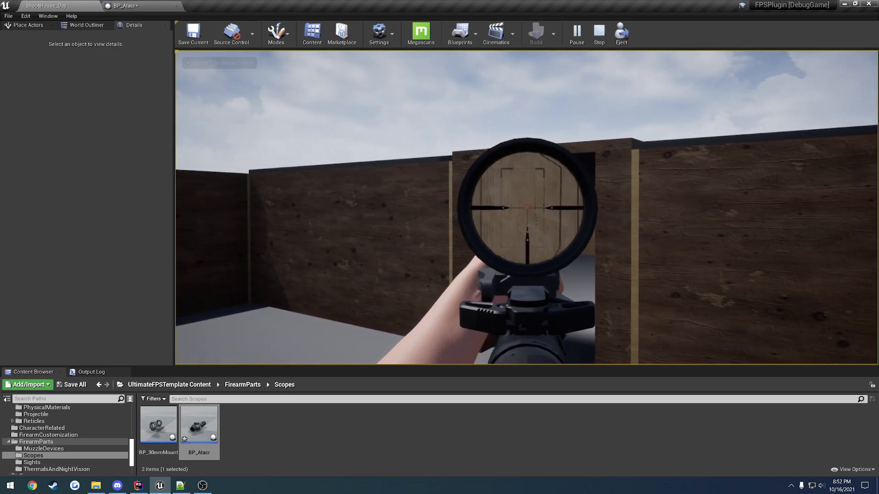
scroll(526, 208, down, 5)
scroll(526, 208, up, 3)
scroll(526, 208, down, 3)
key(Escape)
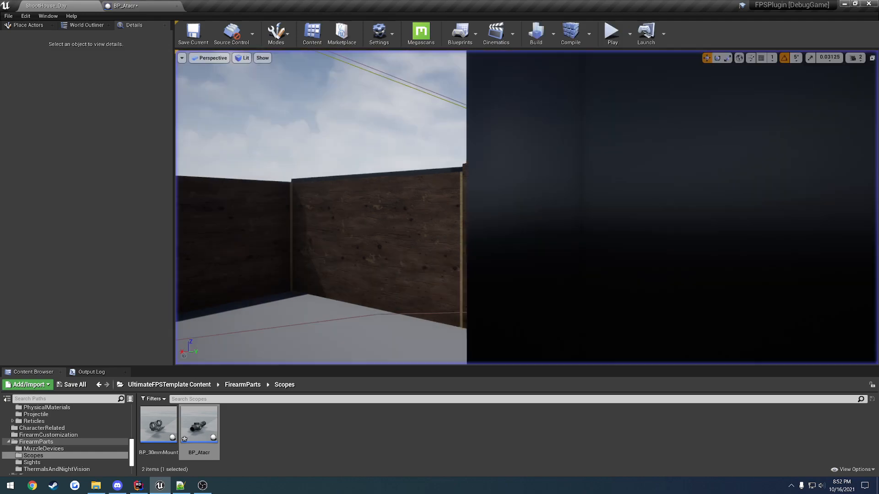
Enable Is First Focal Plane and Disable when Not Aiming in BP_Atacr, then compile and save.
click(147, 6)
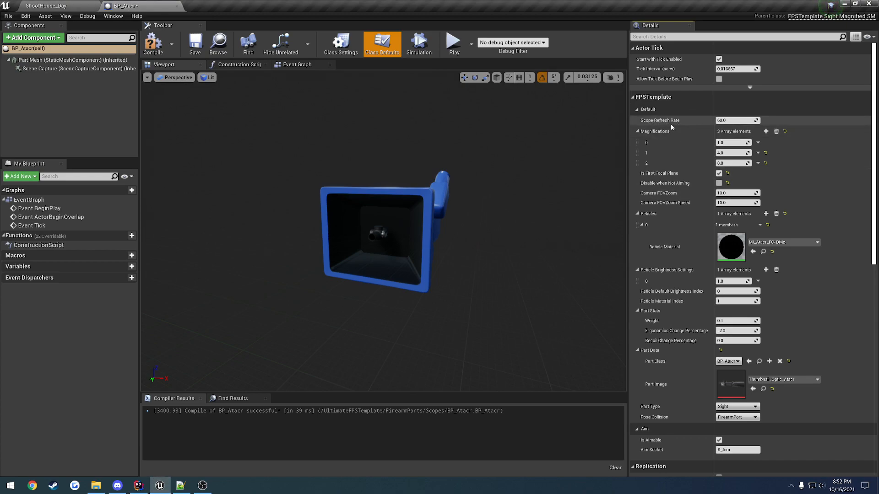
key(F7)
key(ctrl+s)
click(637, 132)
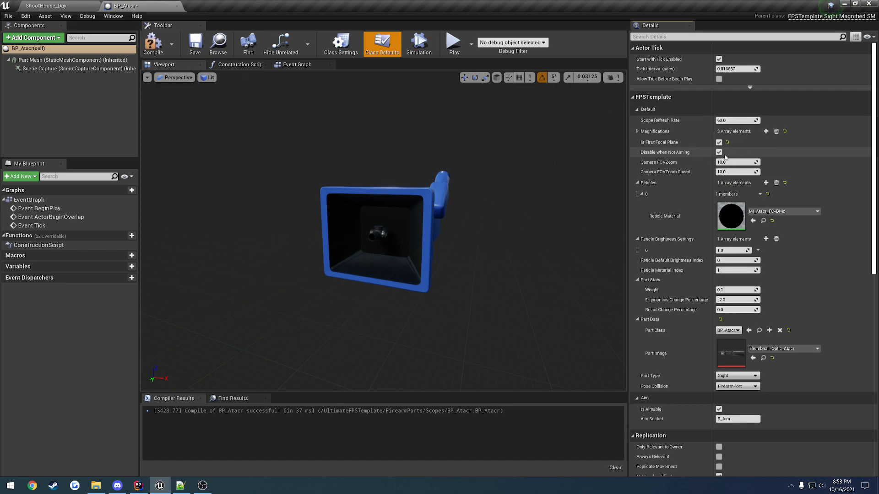
click(153, 42)
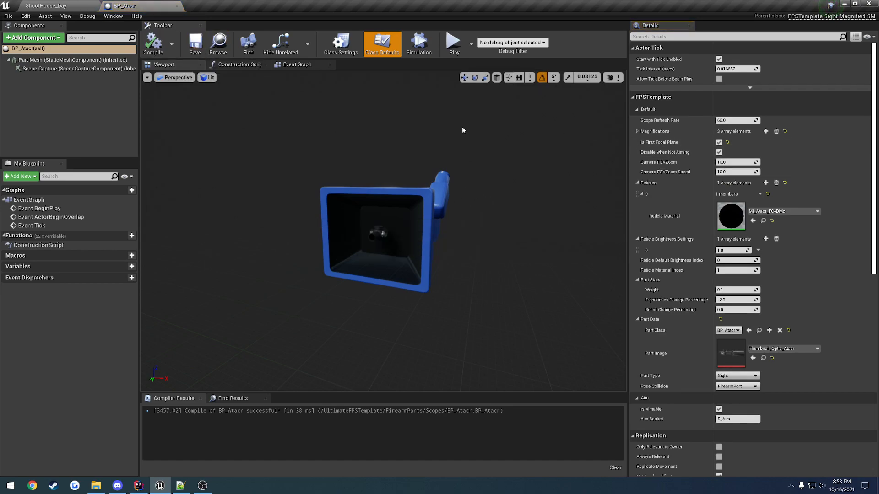
Play the day level and mount the Atacr scope on the rifle to test Disable when Not Aiming.
click(50, 6)
click(612, 32)
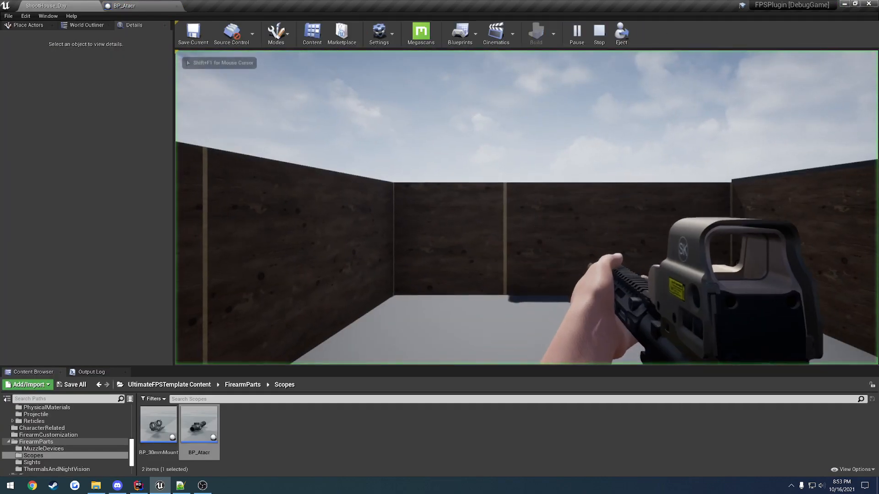
click(712, 215)
click(713, 264)
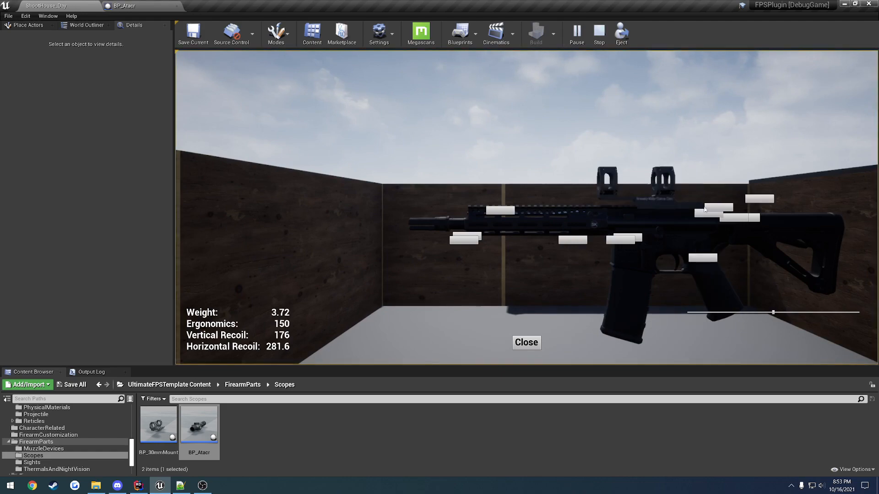
click(757, 238)
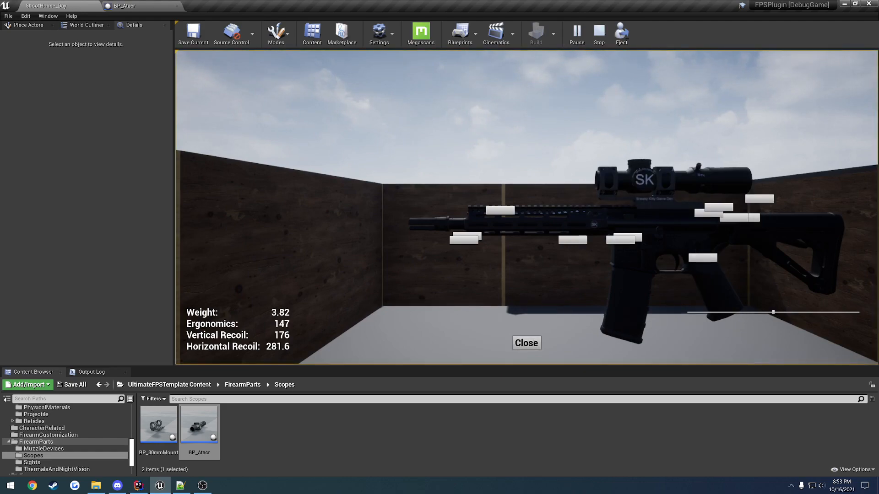
click(526, 343)
Aim through the Atacr scope, zoom it in and out, and lower the rifle to examine the unaimed scope.
right_click(526, 208)
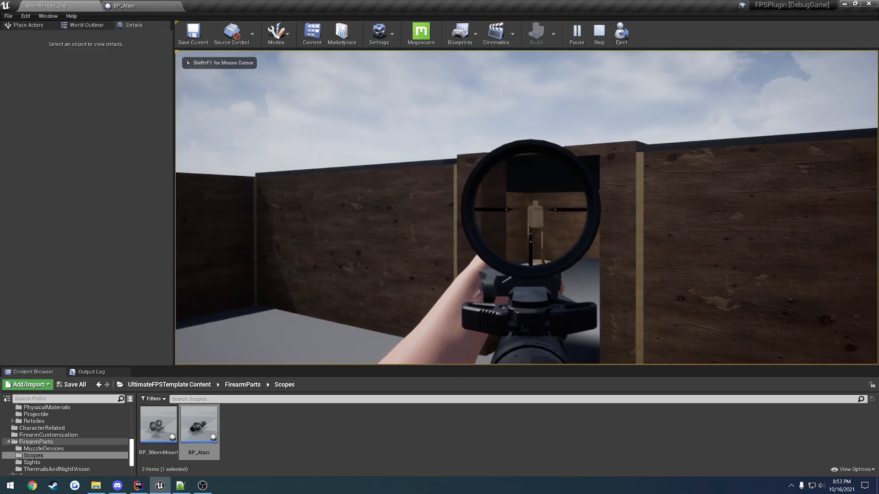
scroll(526, 208, up, 5)
scroll(527, 207, down, 5)
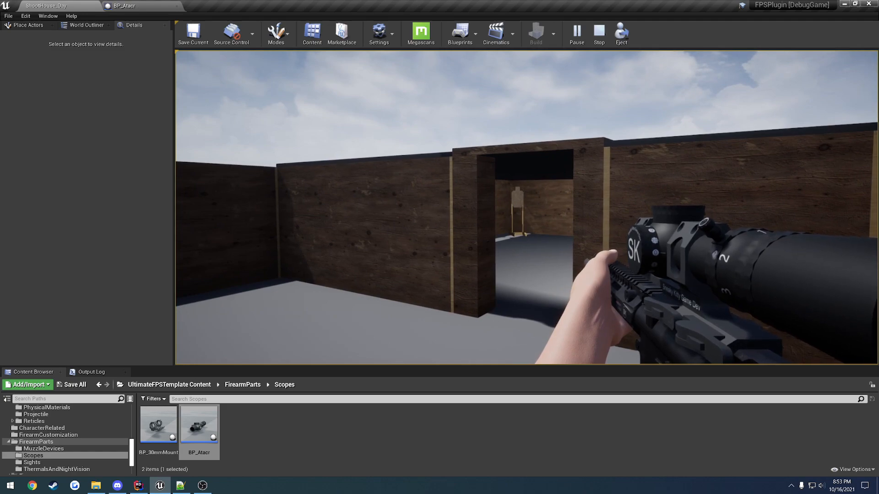
Aim through the Atacr scope at the target, stop playing and return to the BP_Atacr blueprint.
right_click(527, 208)
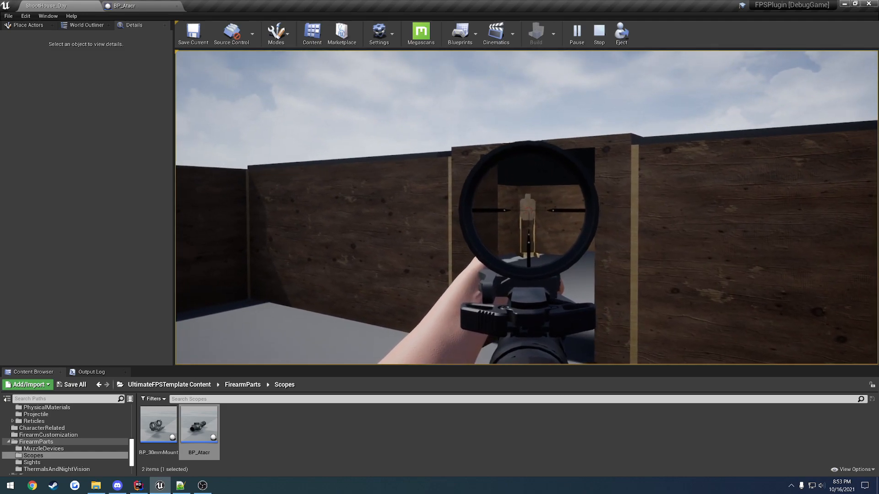
key(Escape)
click(135, 8)
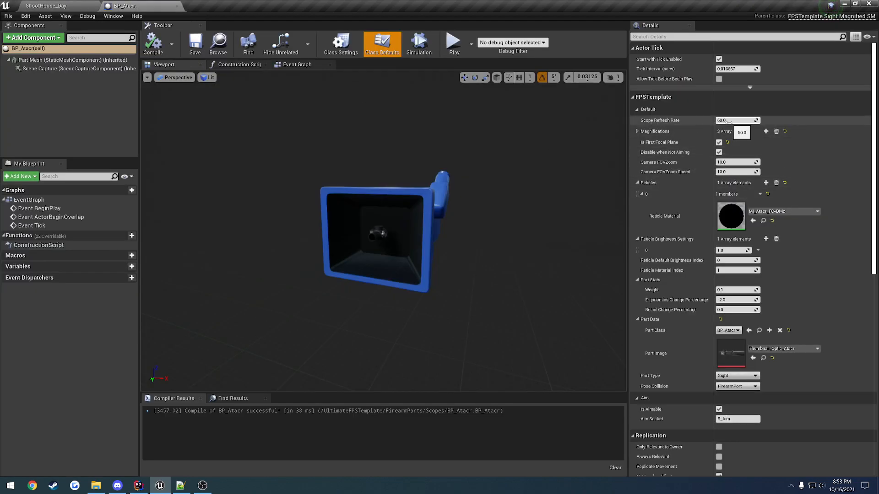
Play the day level and replace the rifle's holographic sight with the thermal sight.
click(59, 6)
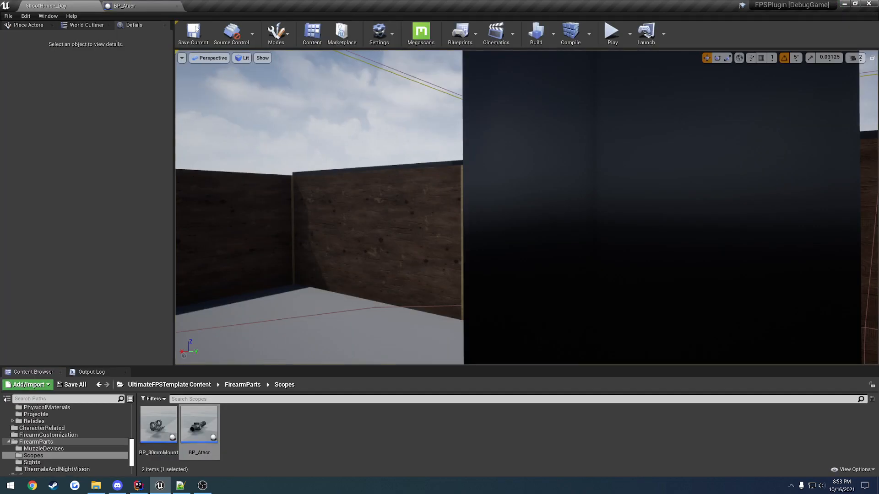
click(612, 32)
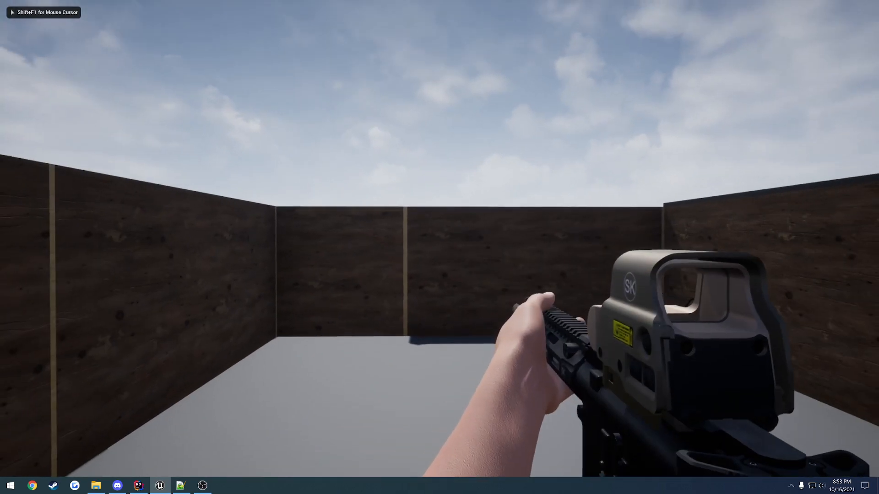
key(i)
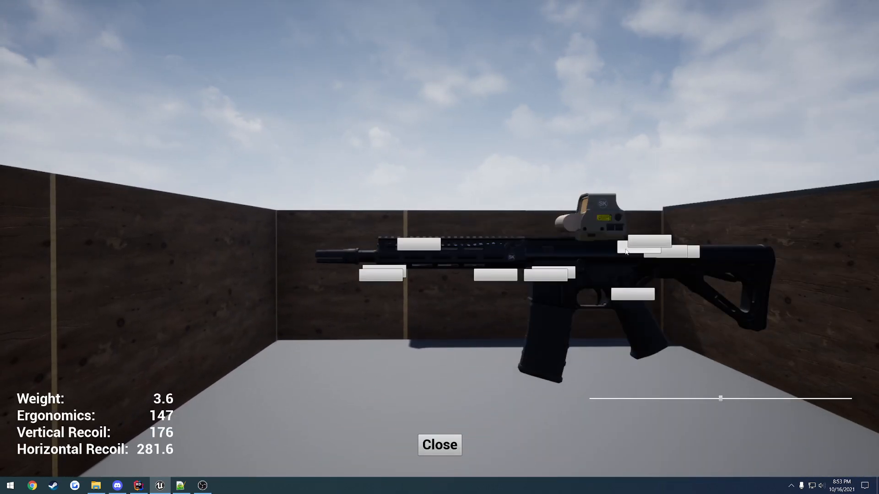
click(638, 247)
click(640, 379)
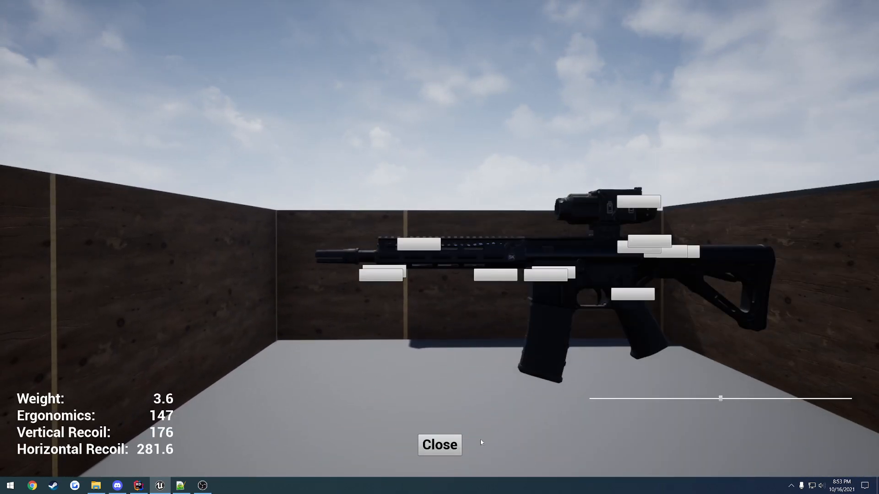
click(459, 446)
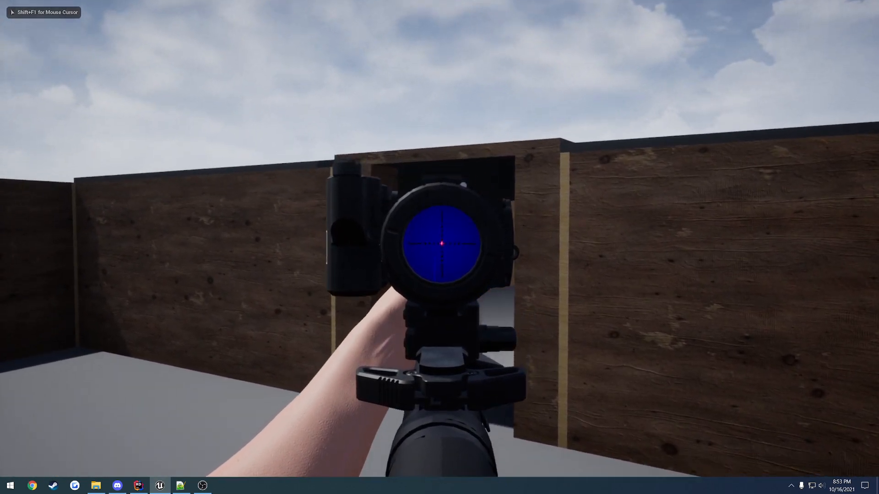
Walk up to the doorway, aim through the thermal sight at the character inside, and stop playing.
key(w)
right_click(439, 247)
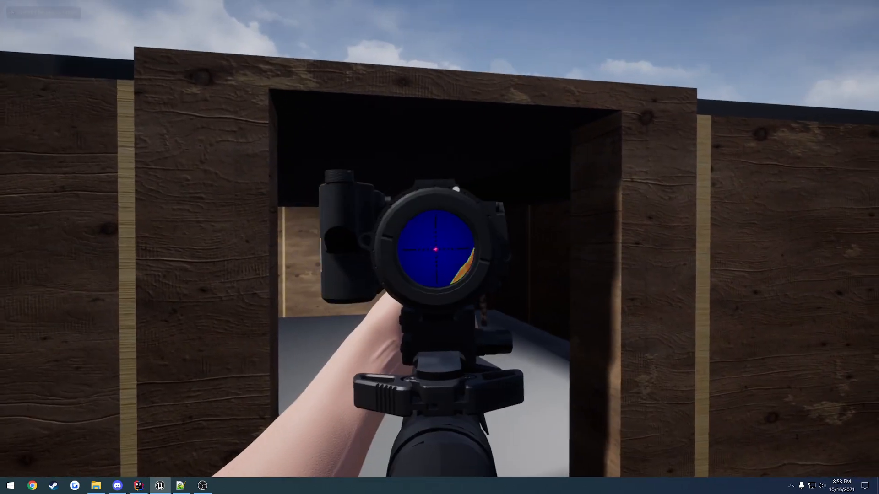
key(w)
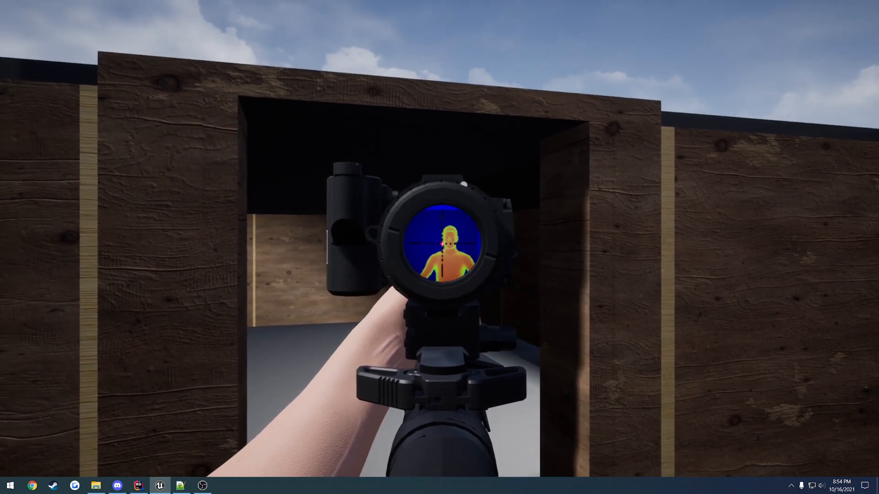
key(Escape)
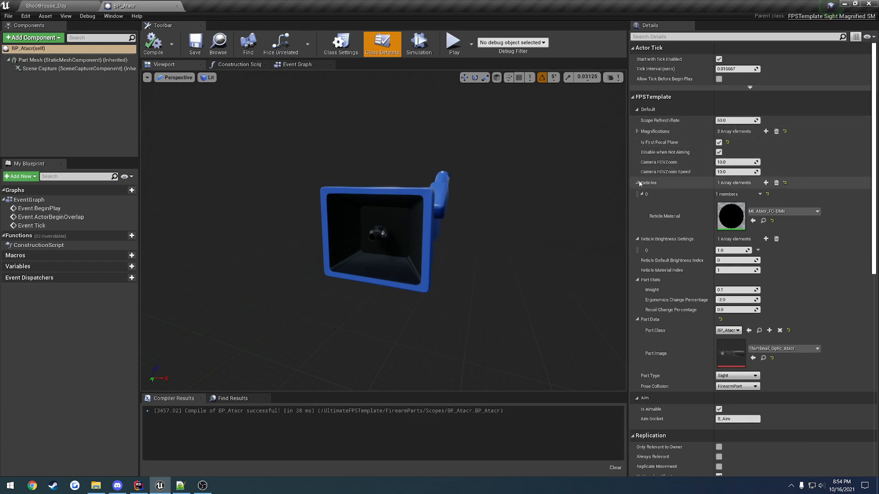
Collapse Reticles and Reticle Brightness Settings in BP_Atacr, then switch to the Notepad++ guide and highlight the Thermal Optics entry.
click(638, 183)
click(637, 195)
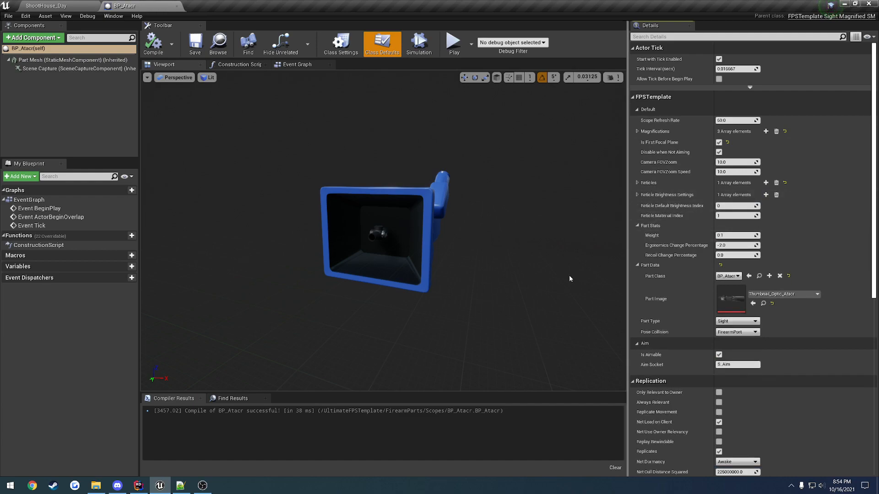
click(180, 485)
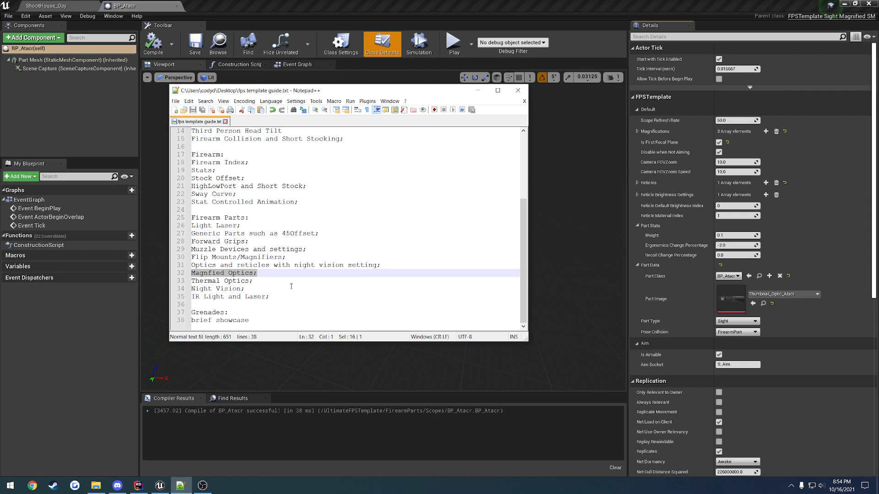
drag(270, 281, 214, 281)
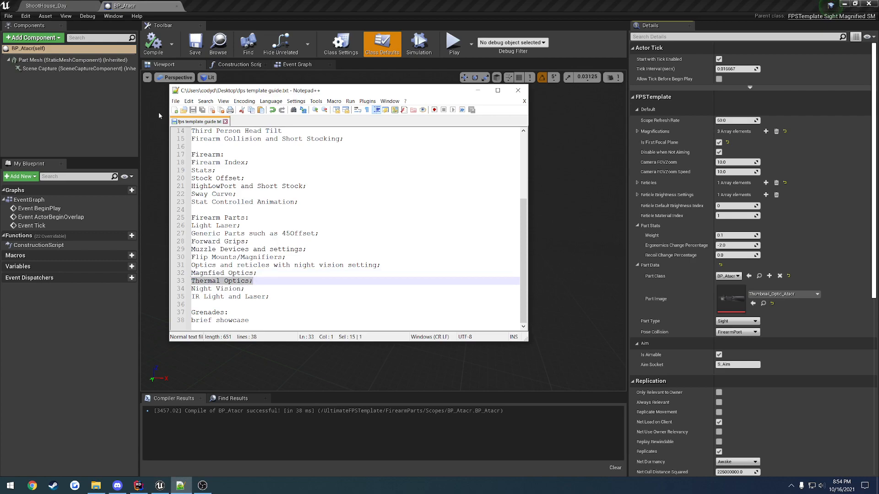
Open BP_ThermalSight from FirearmParts/ThermalsAndNightVision in the Unreal Editor and show its 3D model.
click(76, 6)
click(243, 384)
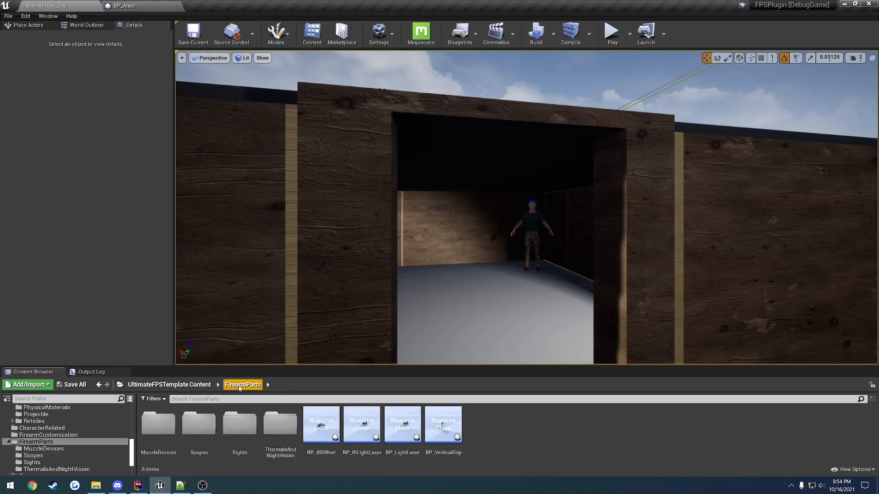
double_click(281, 423)
click(242, 422)
double_click(242, 421)
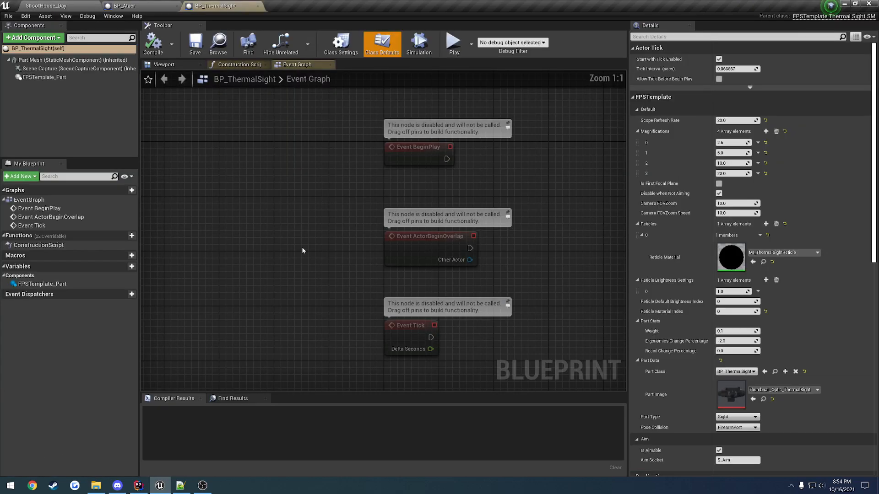
click(202, 66)
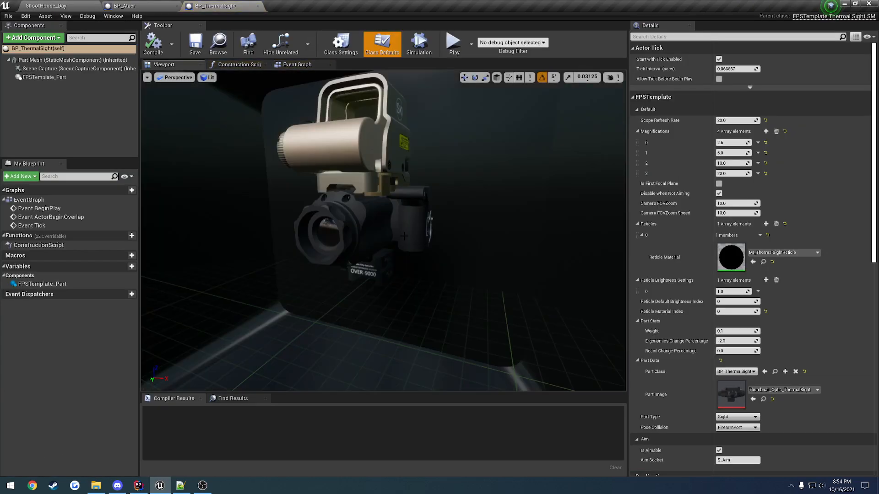
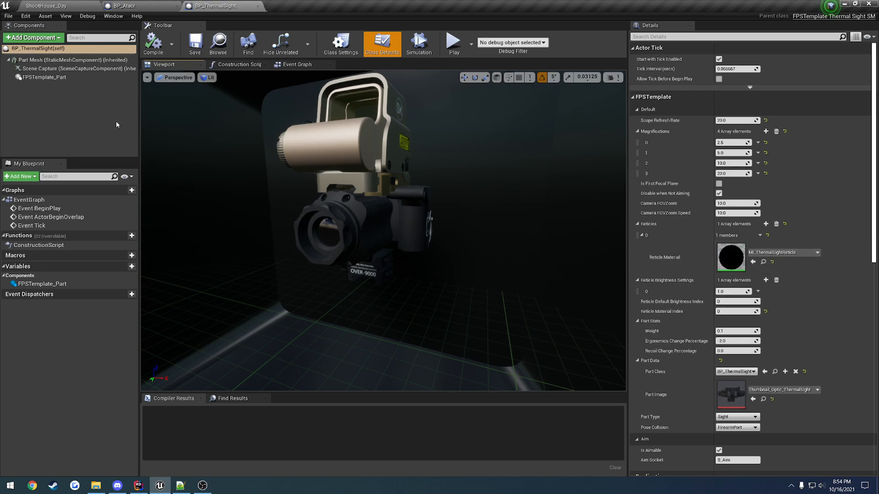
Move the Scene Capture component of BP_ThermalSight along its X axis closer to the sight, compile, and reselect the blueprint root.
click(72, 69)
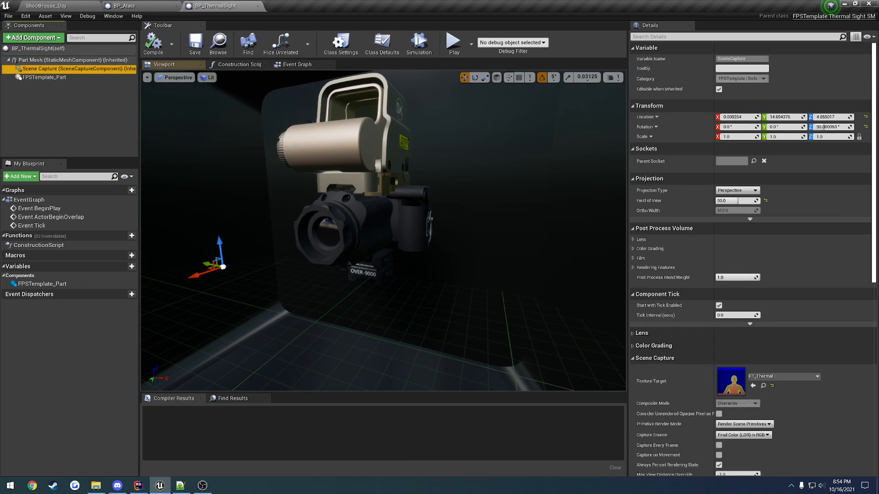
right_drag(530, 162, 508, 160)
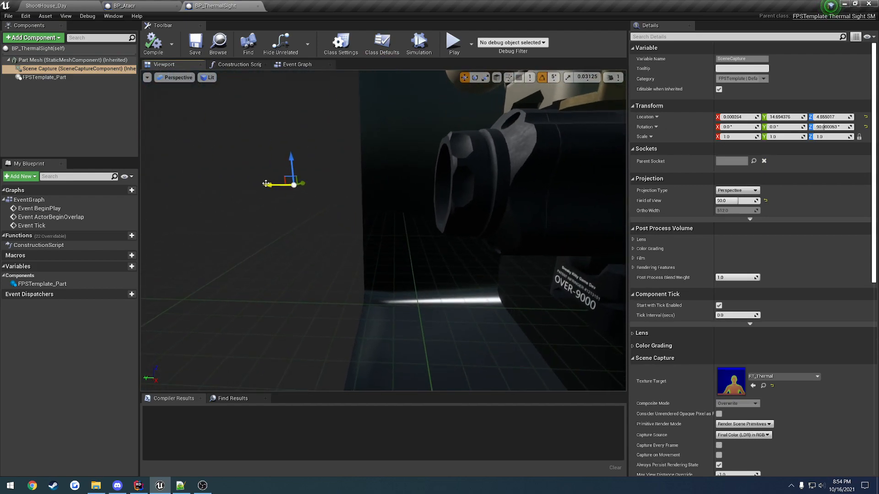
drag(265, 183, 402, 190)
key(F7)
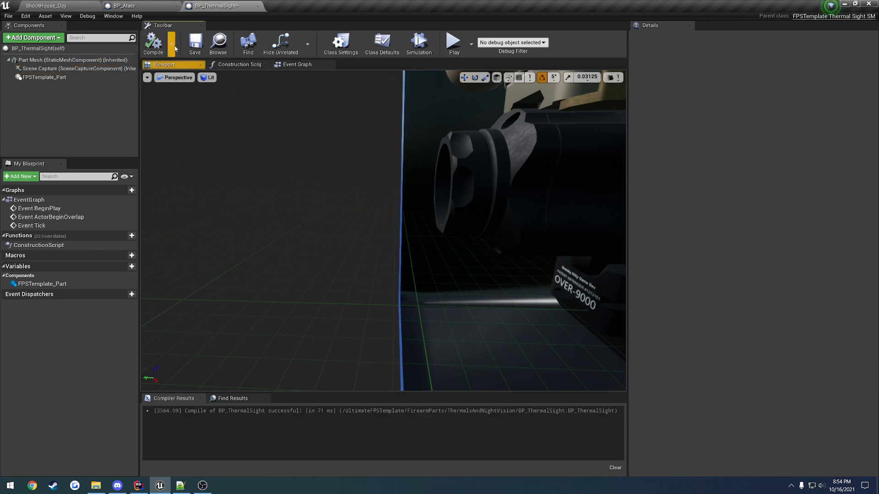
click(81, 49)
right_drag(314, 136, 316, 137)
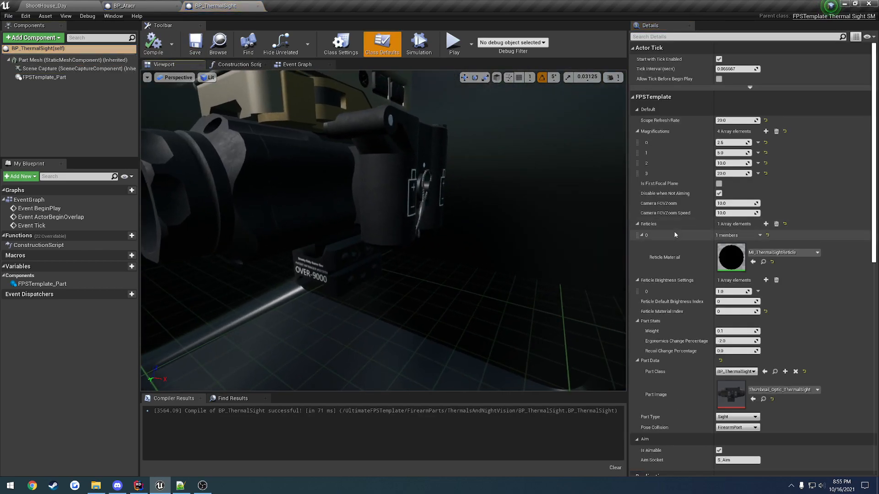
Play the day level with the thermal sight mounted on the rifle and aim it at the character beyond the doorway.
click(84, 9)
click(612, 33)
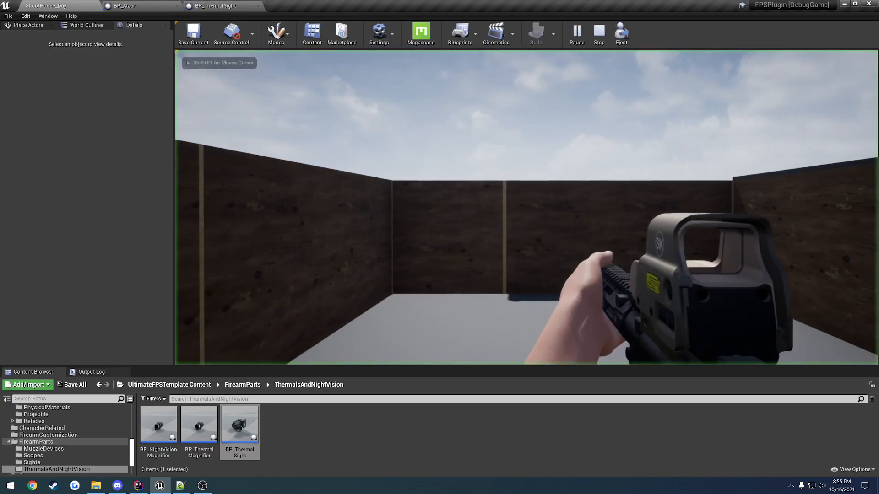
click(695, 216)
click(707, 287)
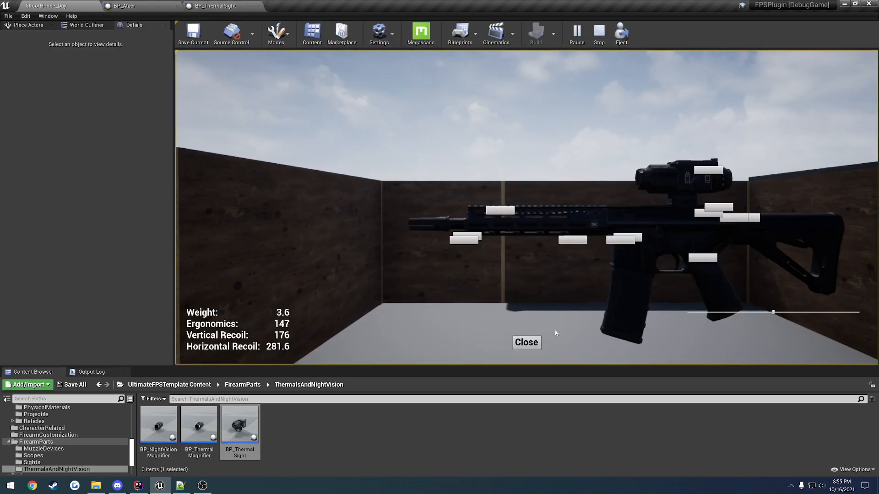
click(526, 342)
key(w)
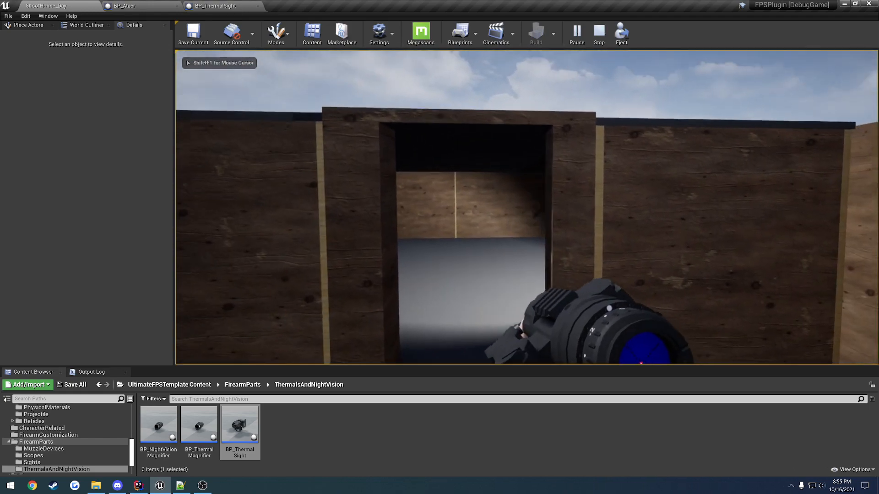
right_click(526, 207)
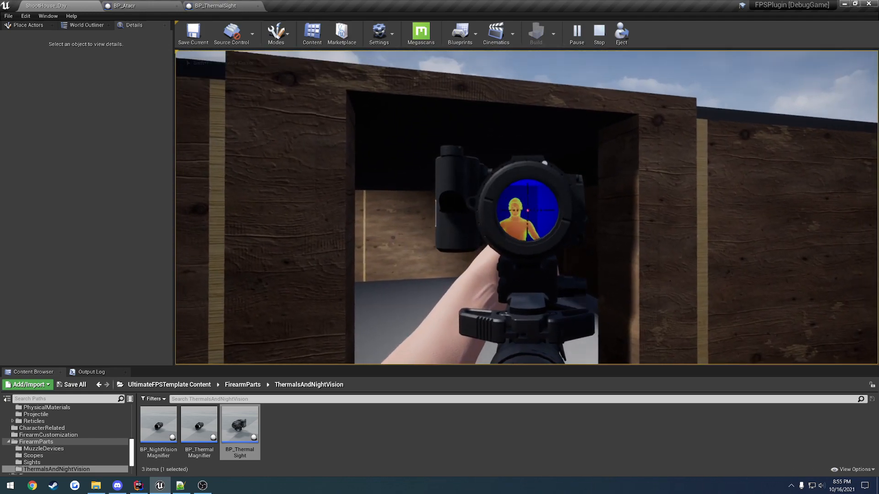
Mount the holographic sight on top of the thermal sight, switch between both while aiming, and stop playing.
key(Tab)
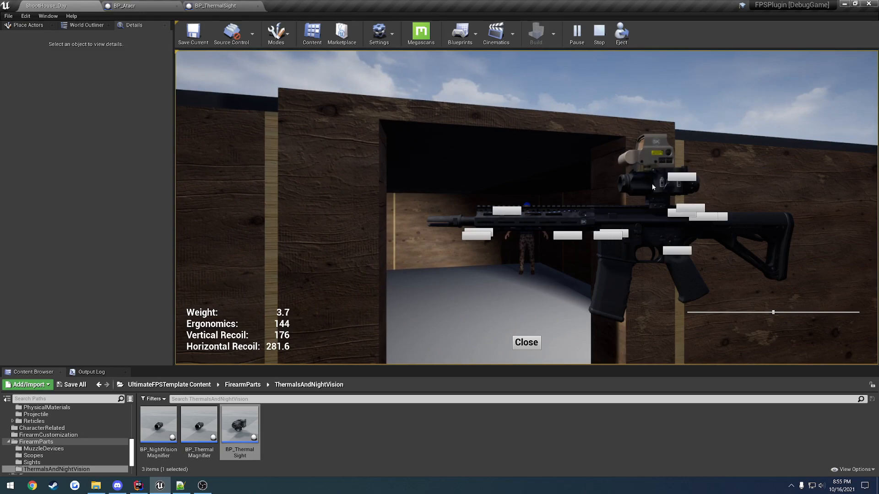
click(526, 343)
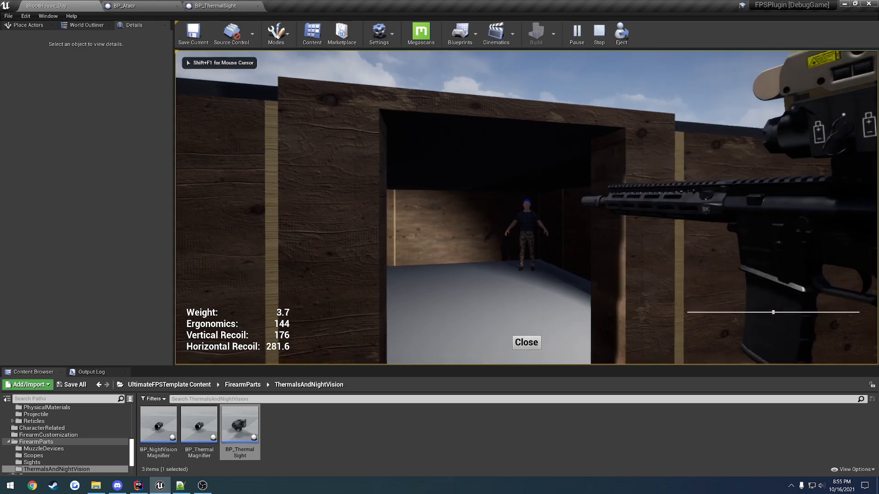
right_click(526, 342)
key(t)
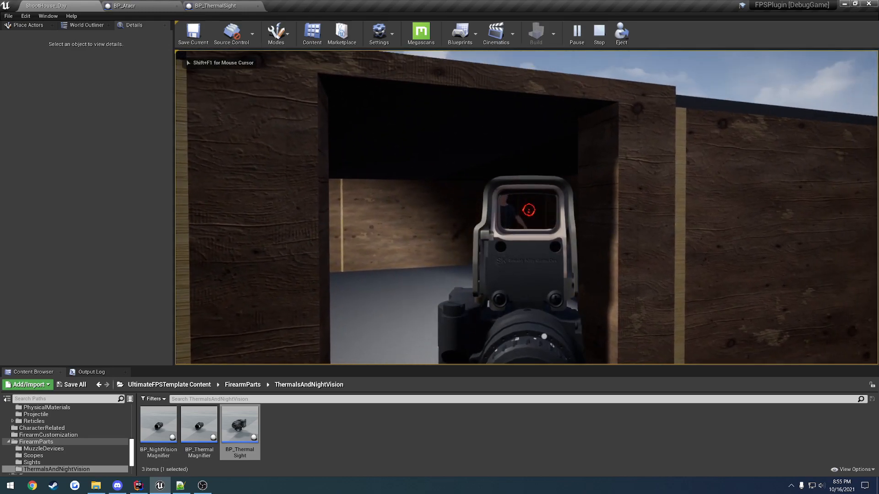
key(t)
key(Escape)
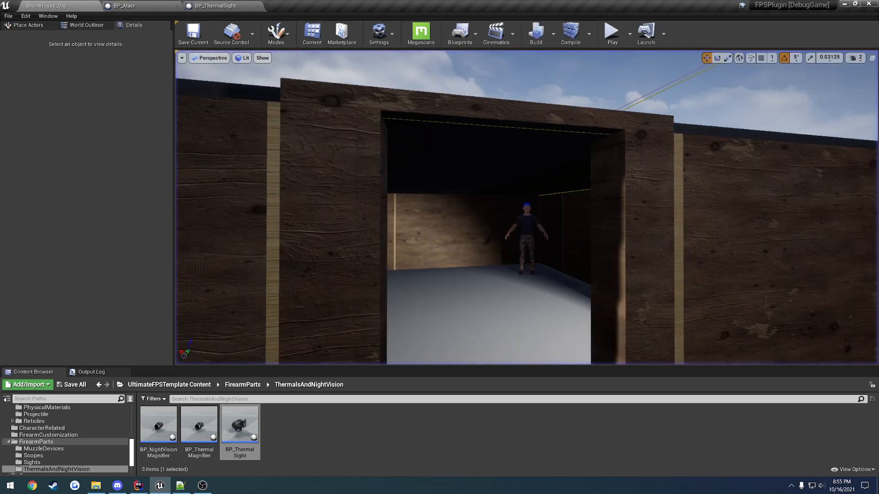
Close the BP_ThermalSight and BP_Atacr blueprints.
click(223, 7)
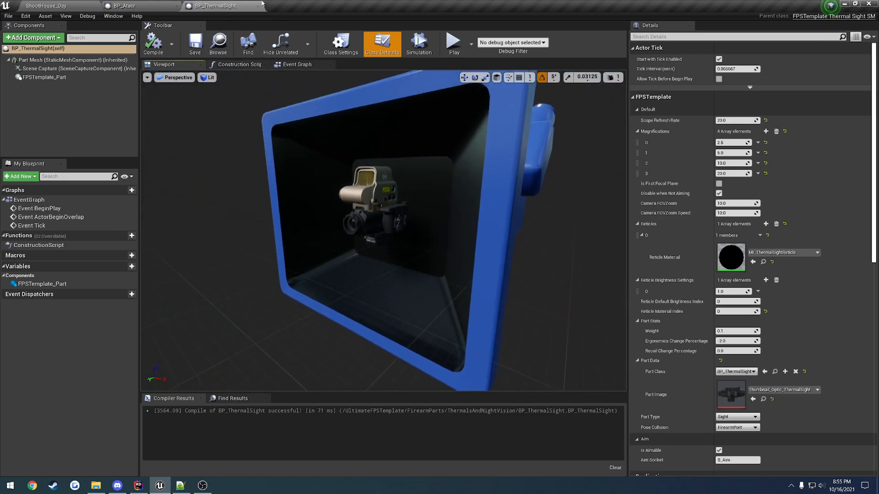
click(258, 6)
click(176, 6)
Switch to the Notepad++ guide and highlight the Night Vision and IR Light and Laser entries in turn.
click(180, 486)
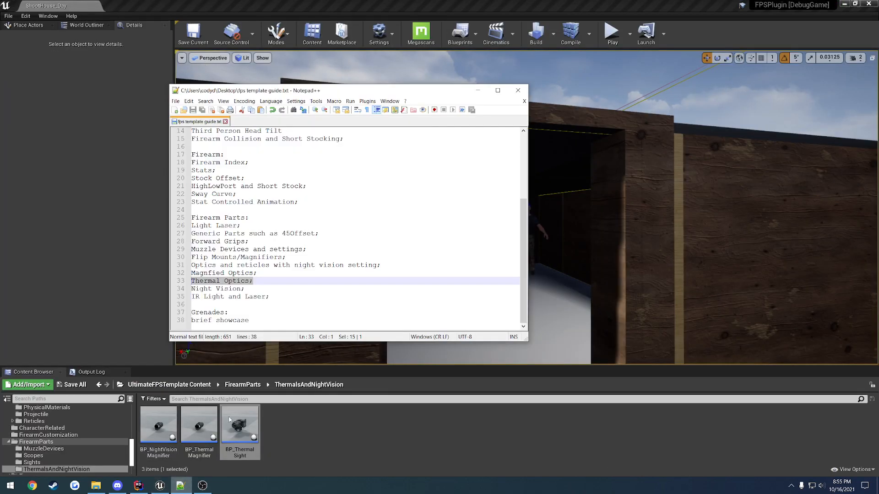
drag(253, 289, 205, 290)
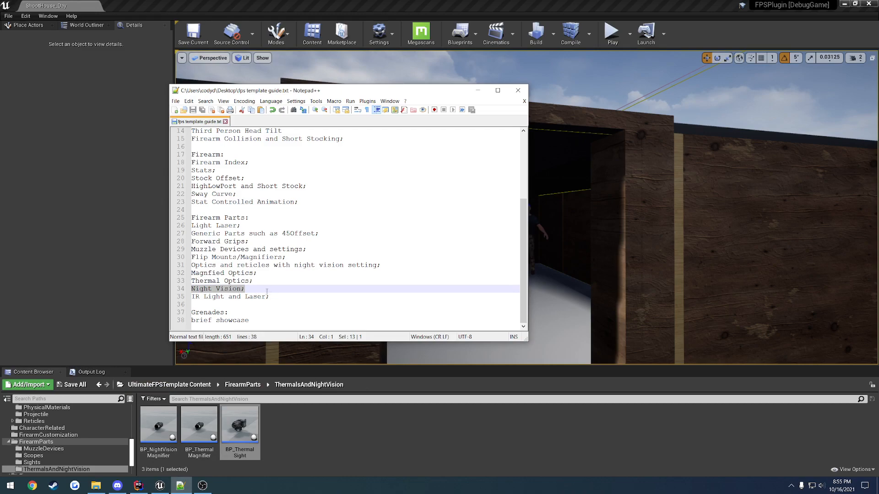
drag(273, 298, 199, 297)
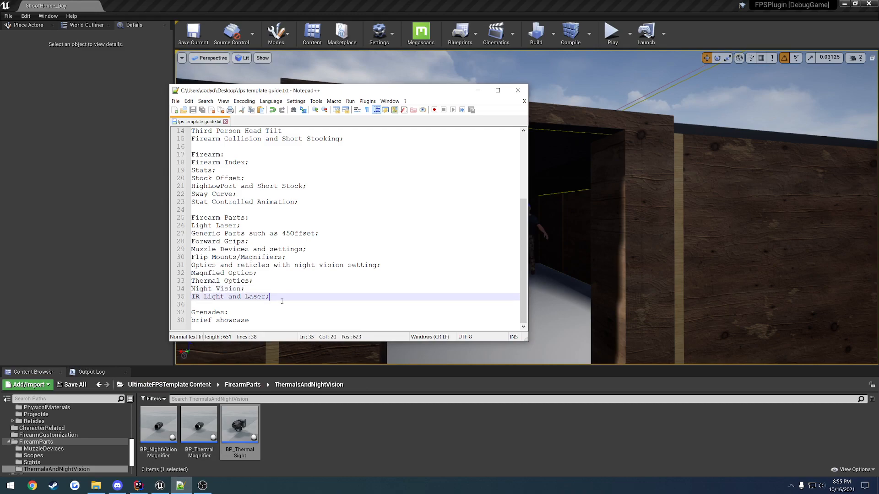
Open the ShootHouse_Night level from the template's Assets > Maps > ShootHouse folder.
click(159, 388)
double_click(158, 425)
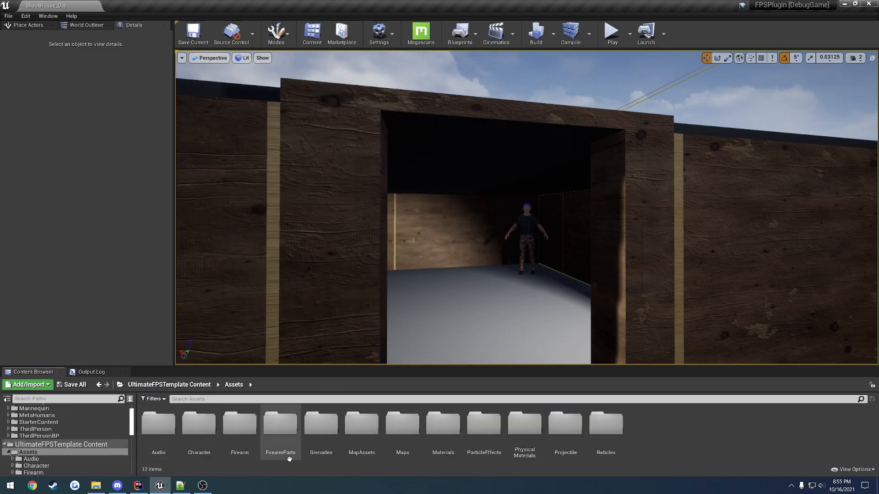
double_click(402, 424)
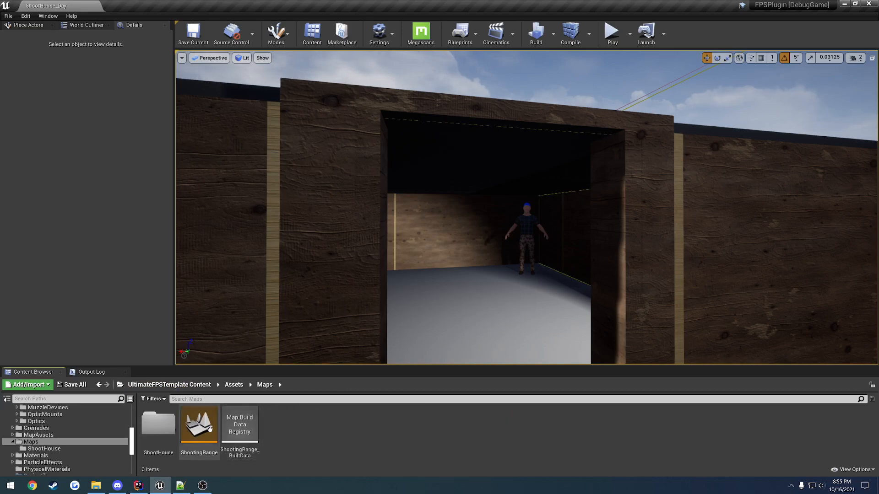
double_click(161, 423)
double_click(240, 424)
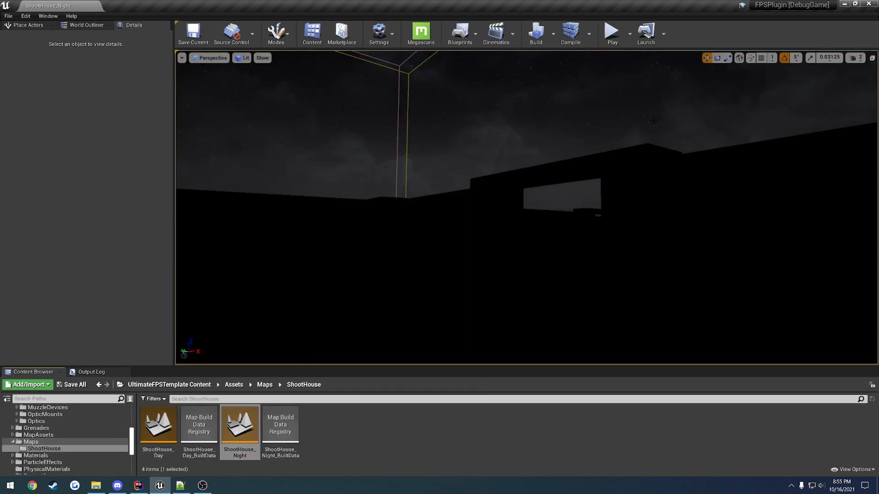
Play the night level, open the rifle customization and mount the night vision magnifier on the rear of the top rail.
click(612, 33)
right_click(526, 207)
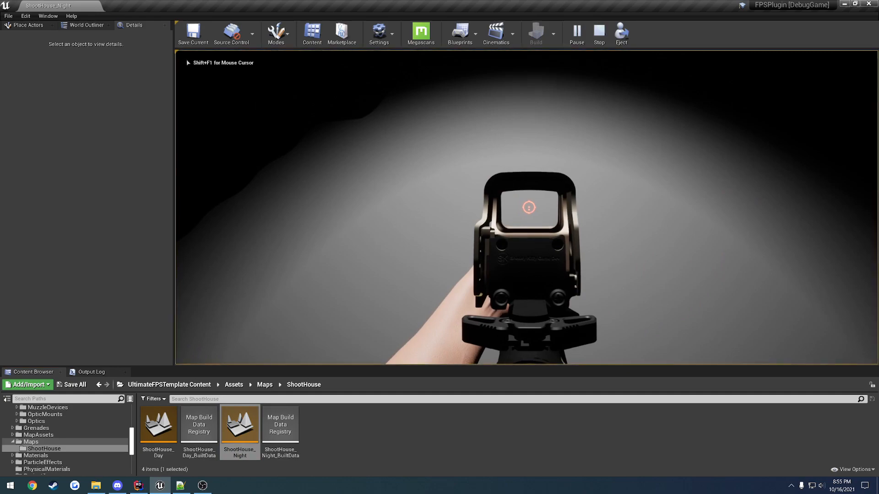
key(Tab)
click(672, 229)
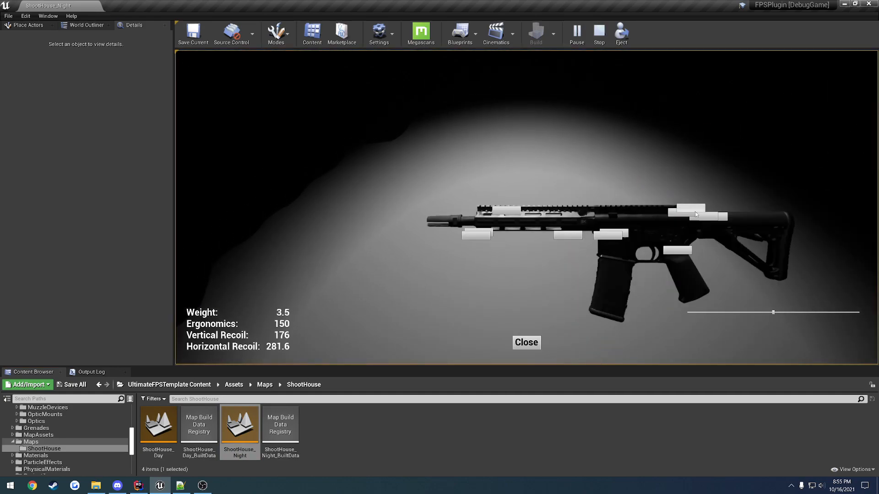
click(691, 251)
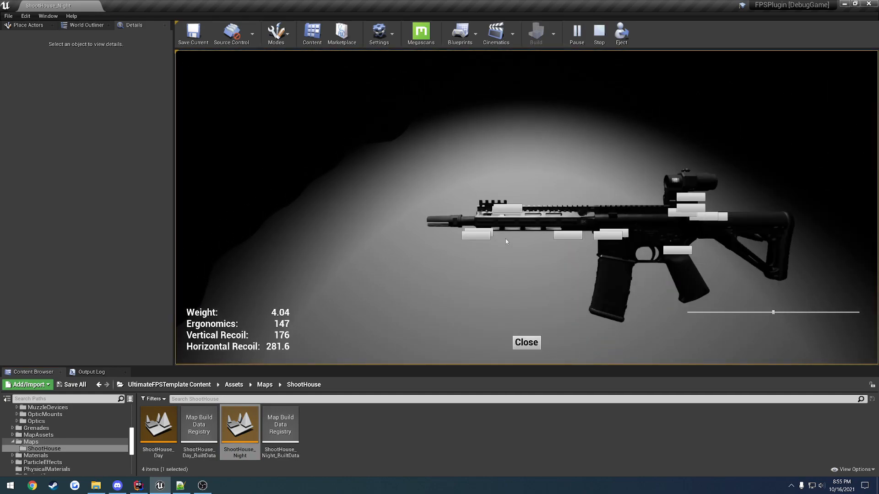
click(529, 349)
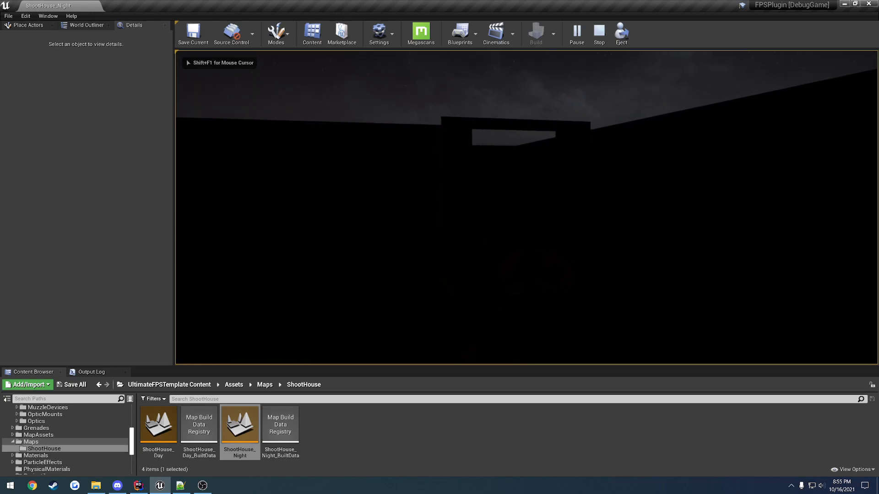
Reopen the rifle customization, mount the holographic sight in front of the night vision magnifier, and close it.
key(f)
key(c)
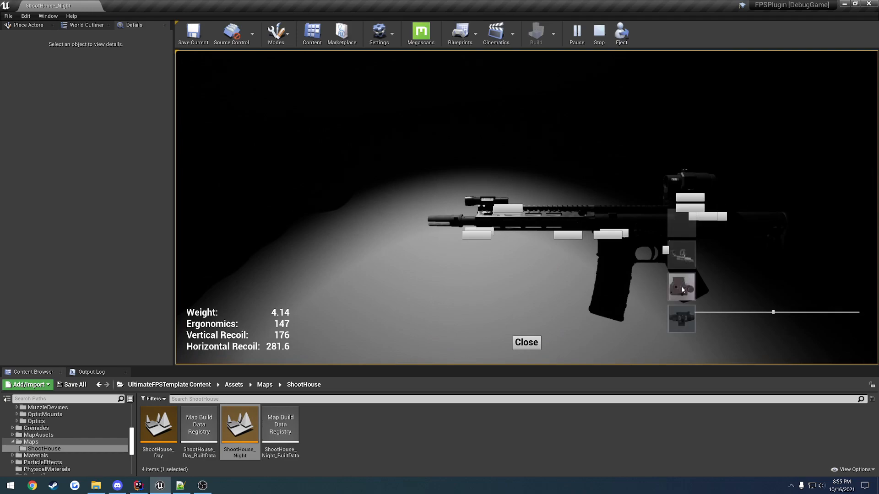
click(682, 287)
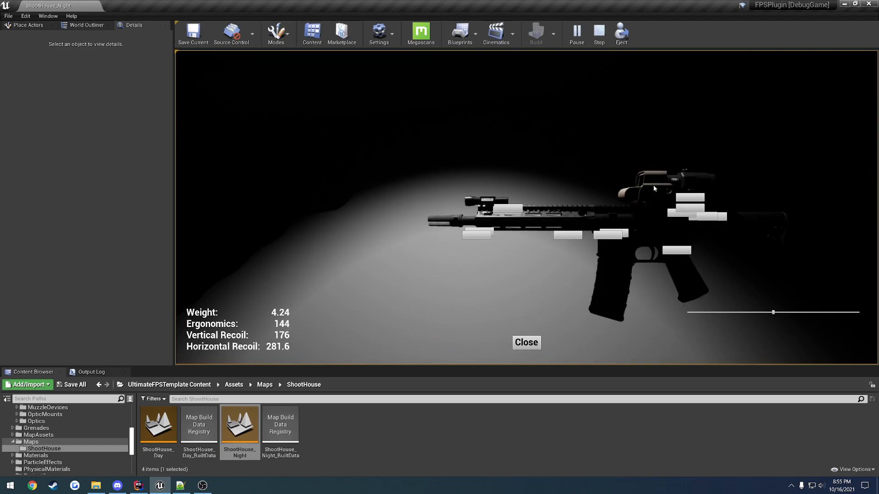
click(527, 342)
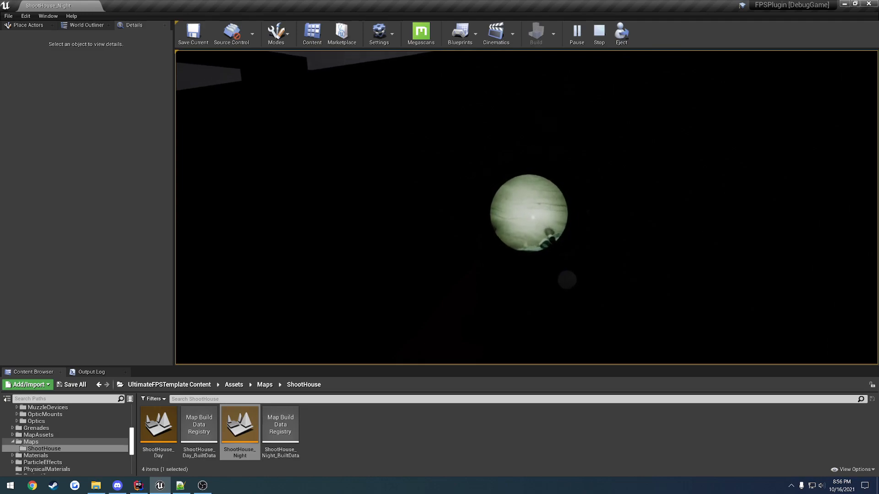
Put the game in full screen and inspect the dark shoot house through the night vision magnifier, alternating with the unaided view.
key(F11)
click(439, 247)
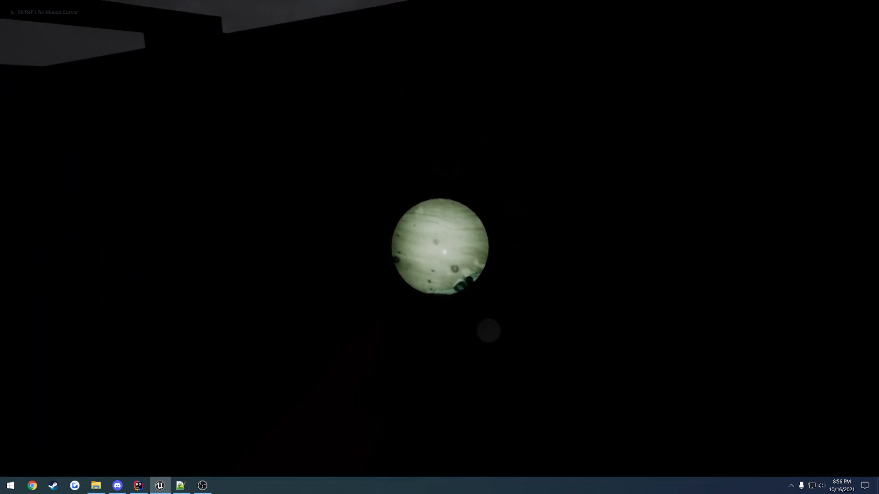
scroll(440, 247, down, 1)
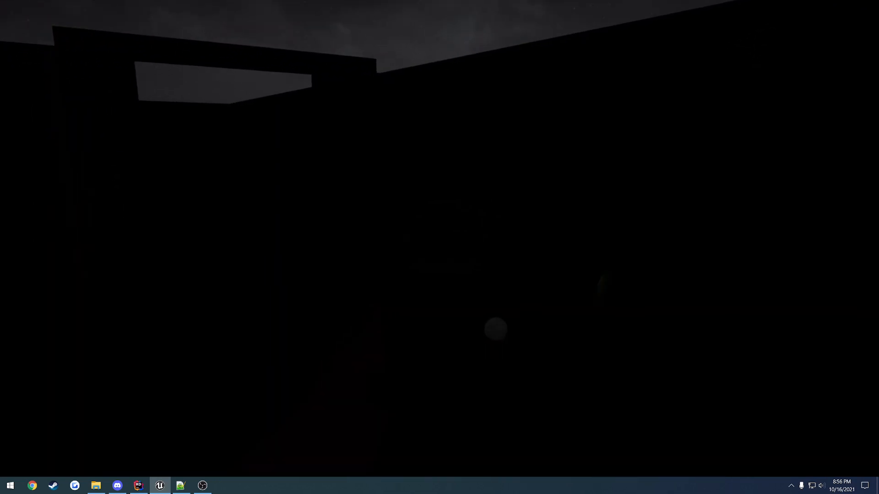
scroll(440, 247, up, 1)
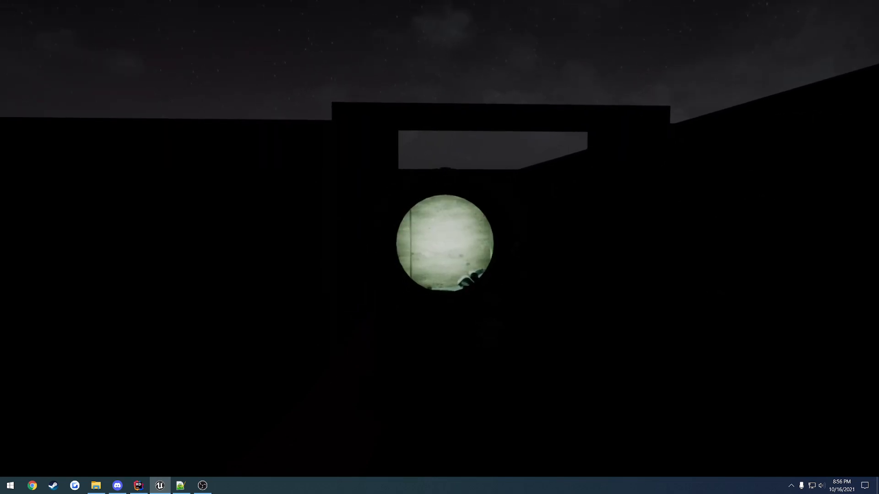
key(d)
right_click(440, 247)
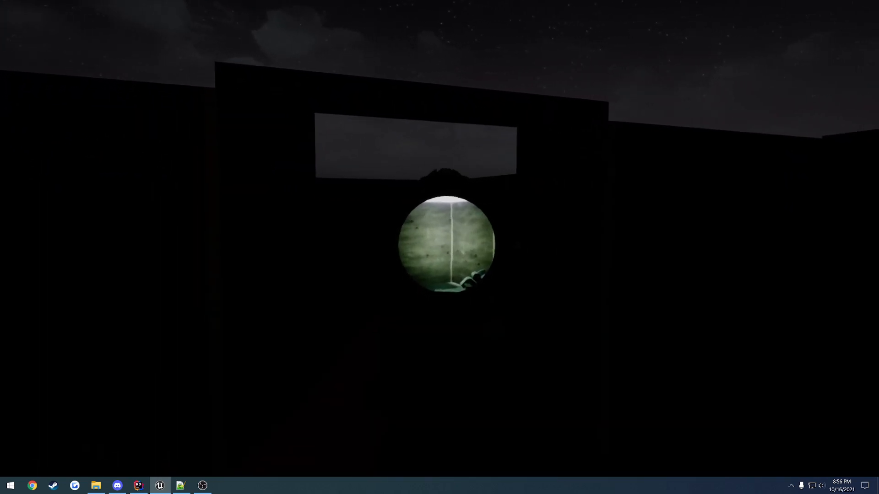
key(w)
right_click(440, 247)
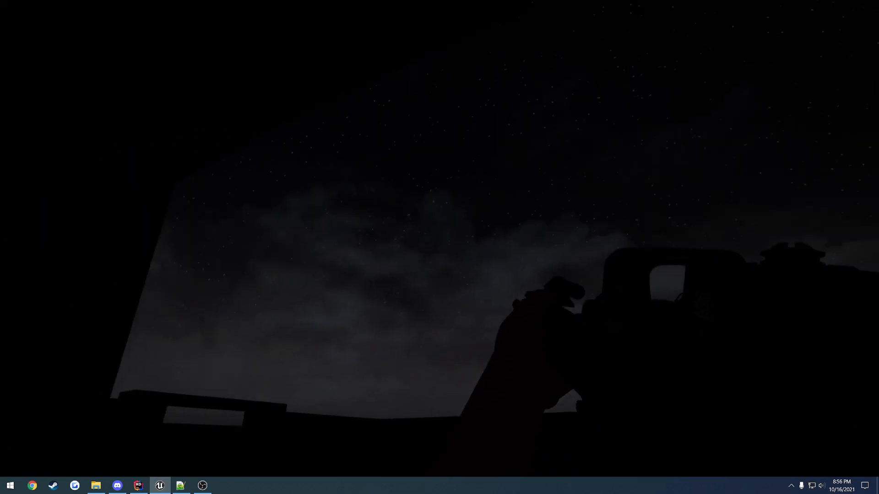
Aim at the paper target through the night vision magnifier and fire at it, moving in and out of aim.
right_click(439, 247)
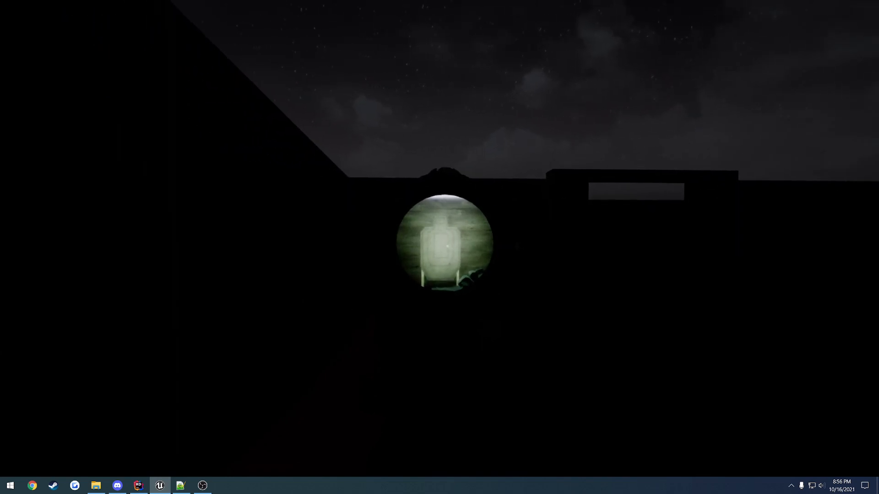
right_click(439, 247)
click(439, 247)
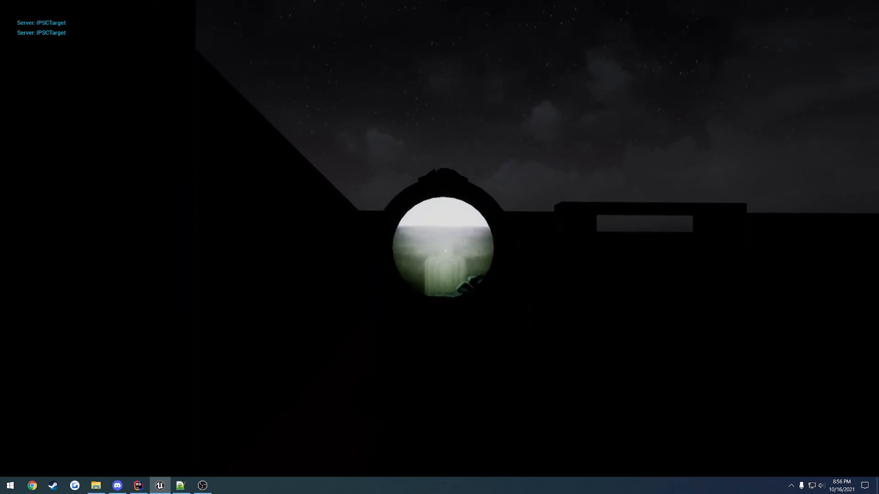
click(439, 247)
click(439, 247)
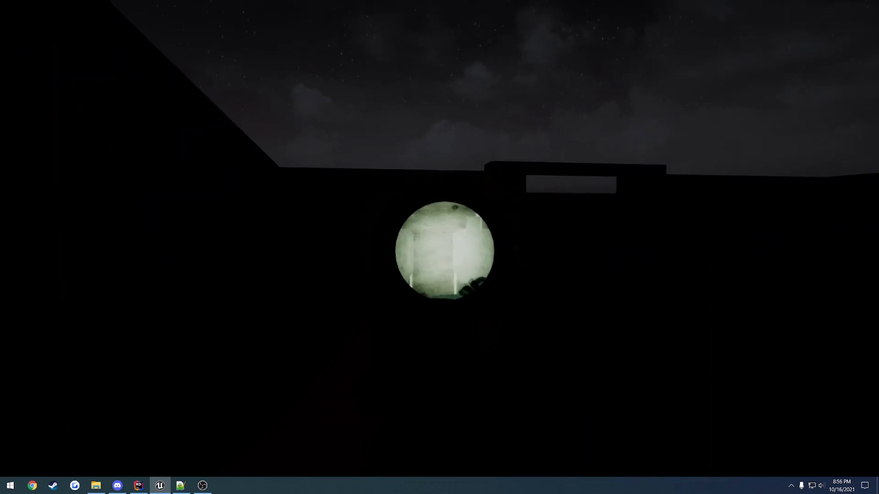
right_click(439, 247)
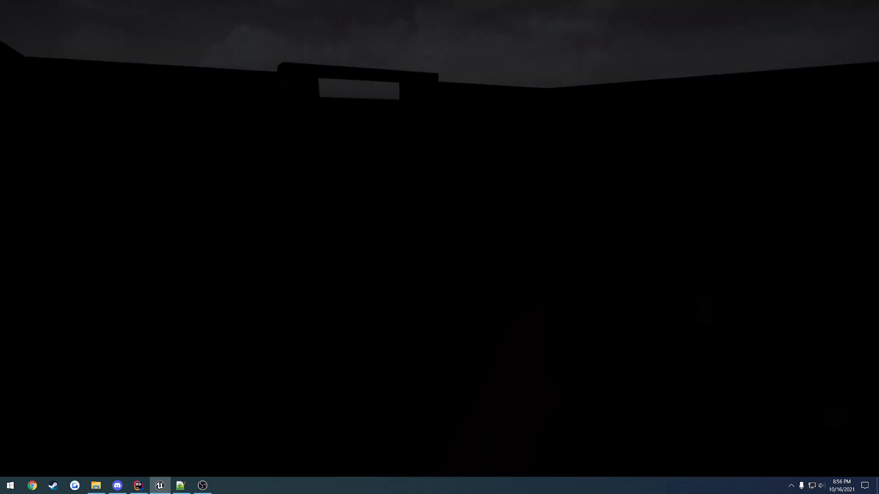
right_click(439, 247)
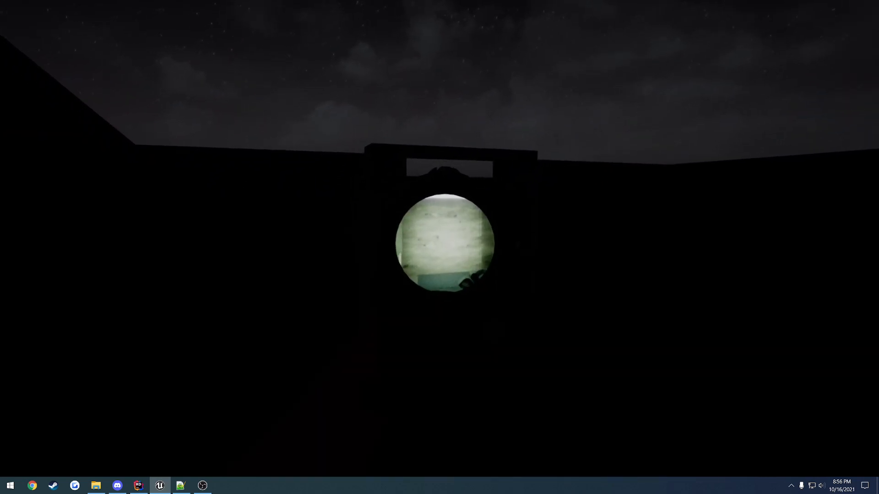
Stop playing, switch to the Notepad++ guide and highlight the Grenades brief showcase entry.
key(Escape)
click(180, 485)
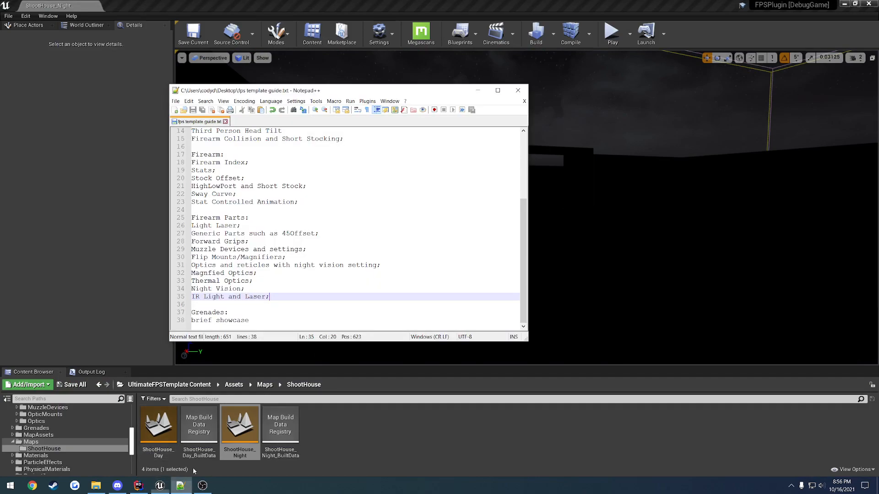
drag(254, 320, 192, 312)
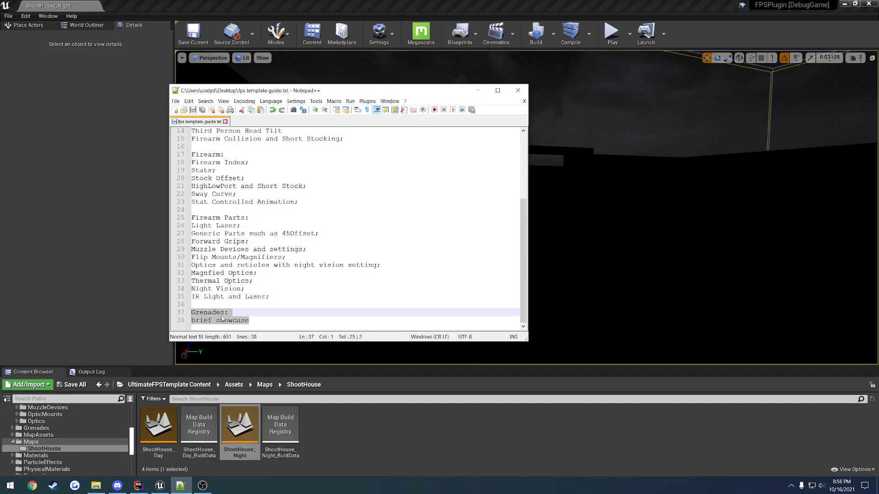
Open the ShootHouse_Day level, then start and stop a short play session.
double_click(158, 425)
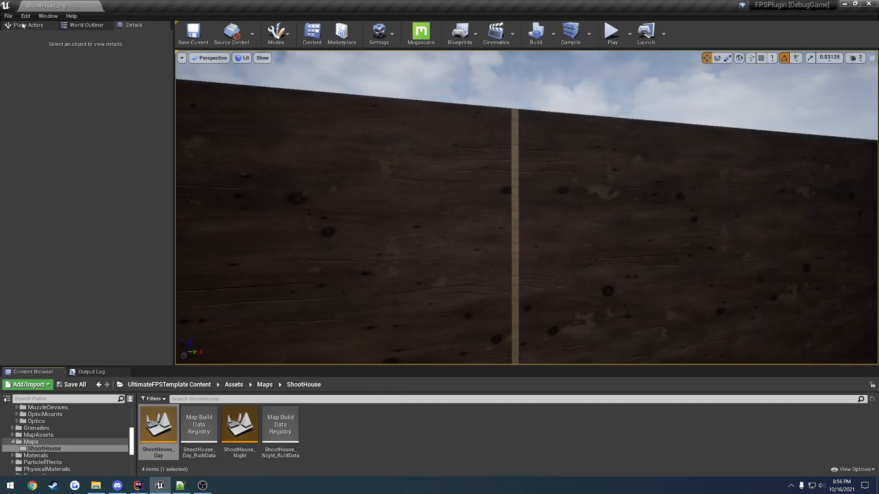
click(8, 16)
click(26, 87)
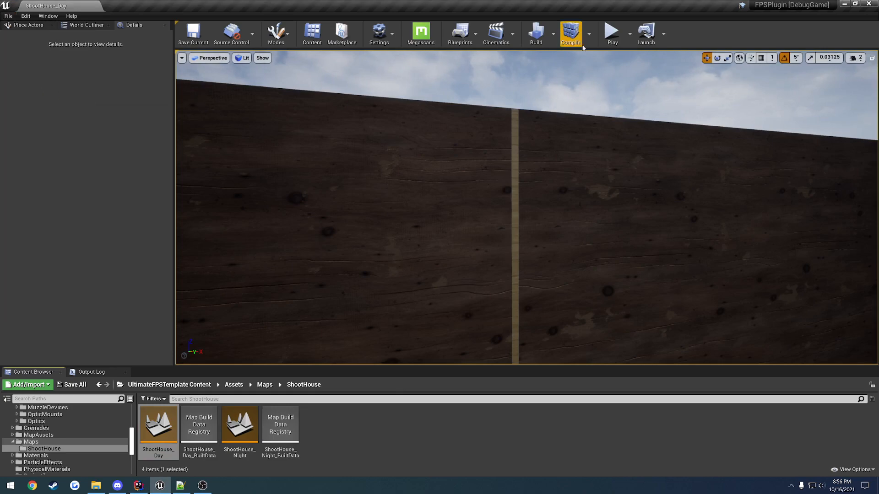
click(629, 34)
click(612, 34)
key(Escape)
Open the BP_M67Grenade blueprint from the template's Grenades folder and bring up its default settings.
click(200, 385)
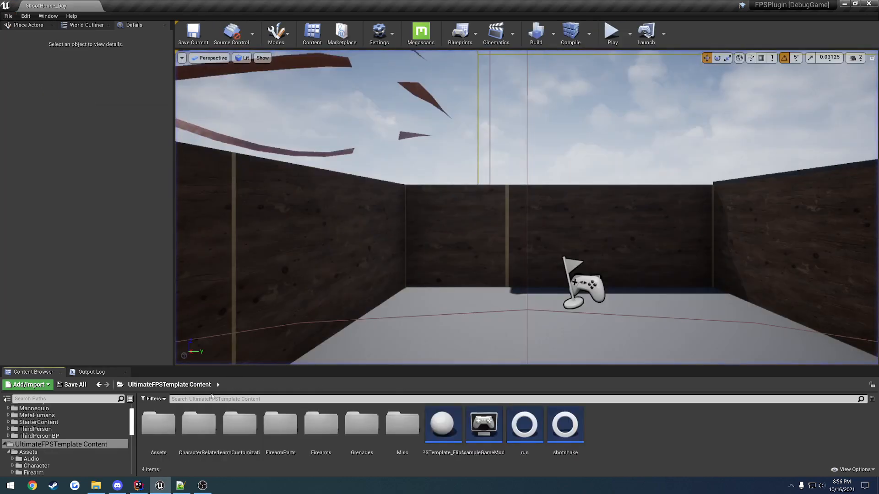
double_click(362, 424)
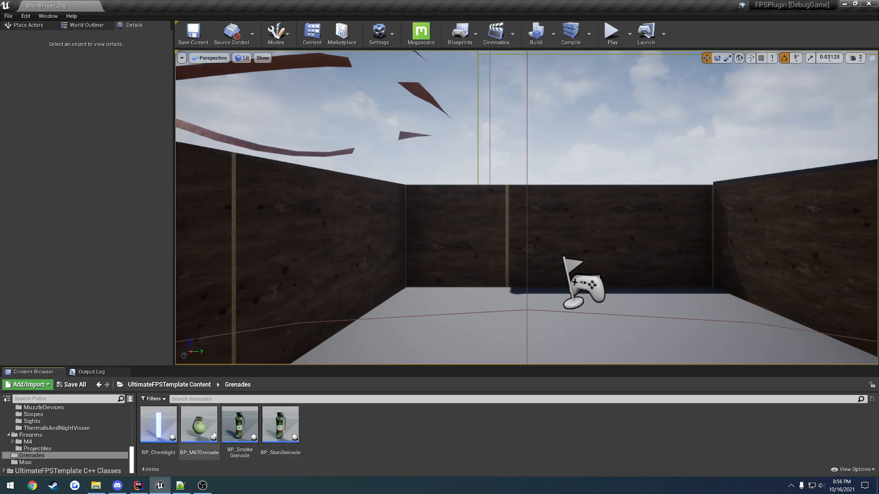
double_click(198, 425)
click(50, 6)
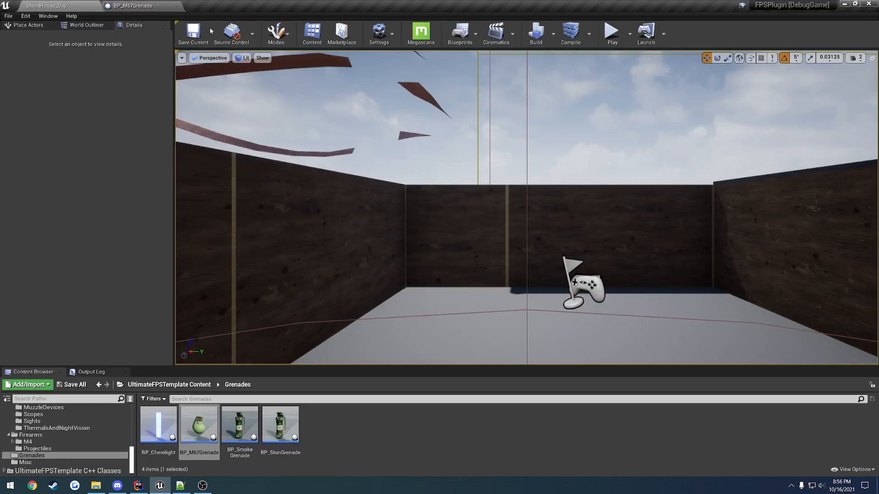
click(133, 5)
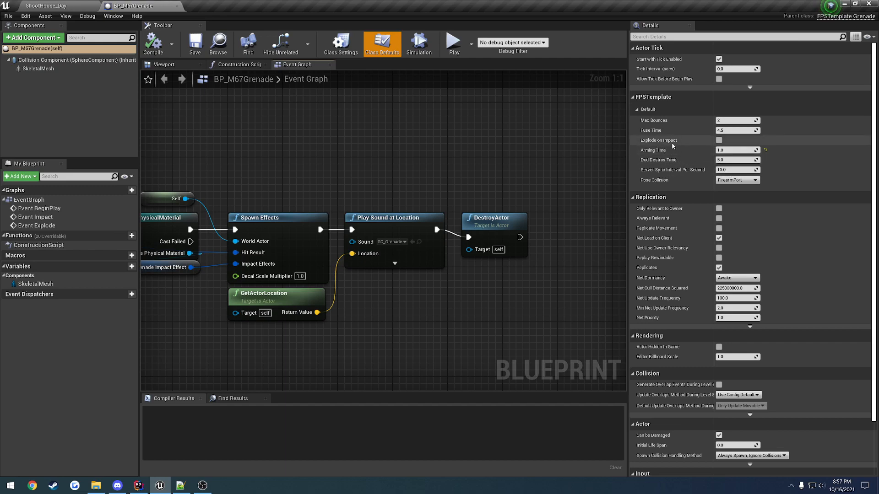
Enable Explode on Impact for BP_M67Grenade, then compile and save the blueprint.
click(719, 140)
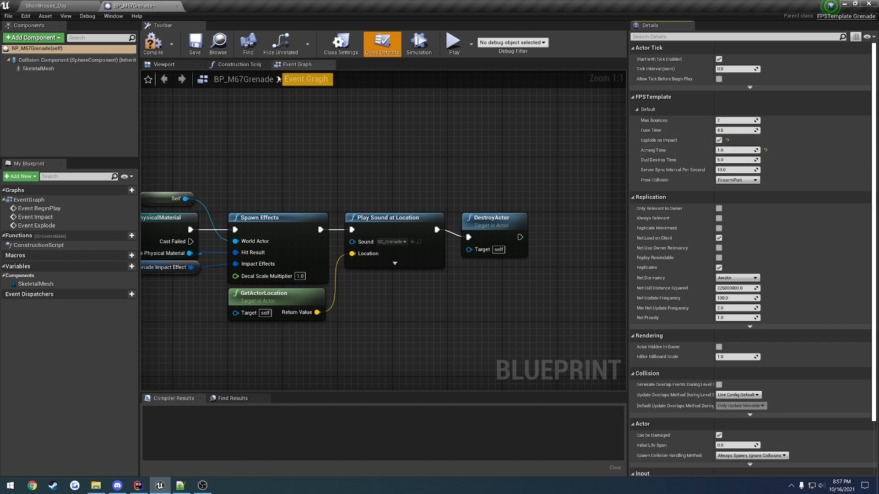
click(154, 44)
click(196, 44)
Play the day level, throw an M67 grenade that explodes on impact, and stop playing.
click(51, 6)
click(612, 32)
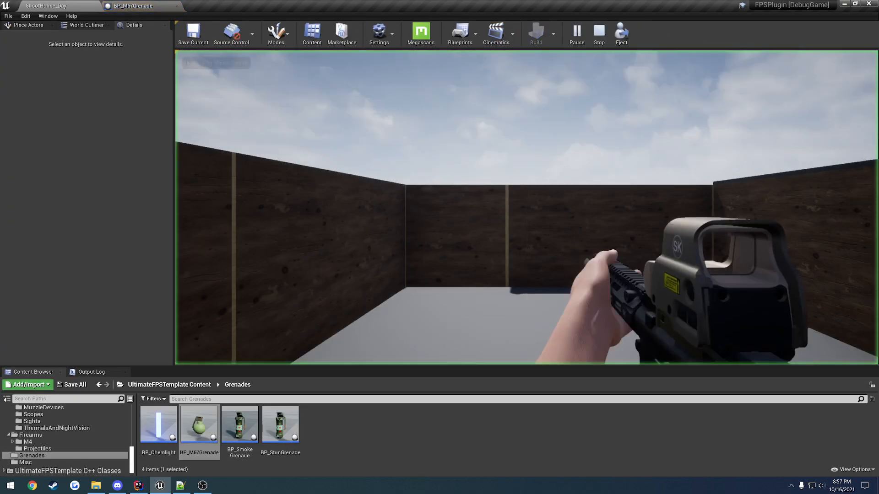
key(g)
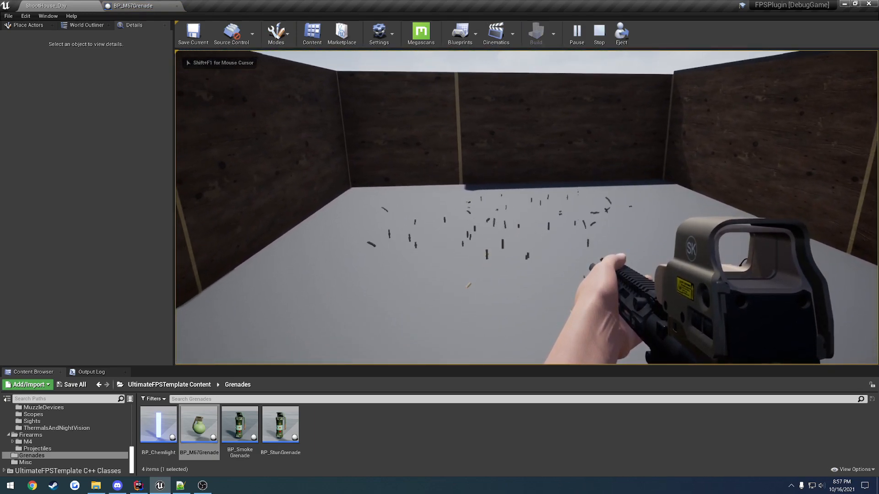
key(Escape)
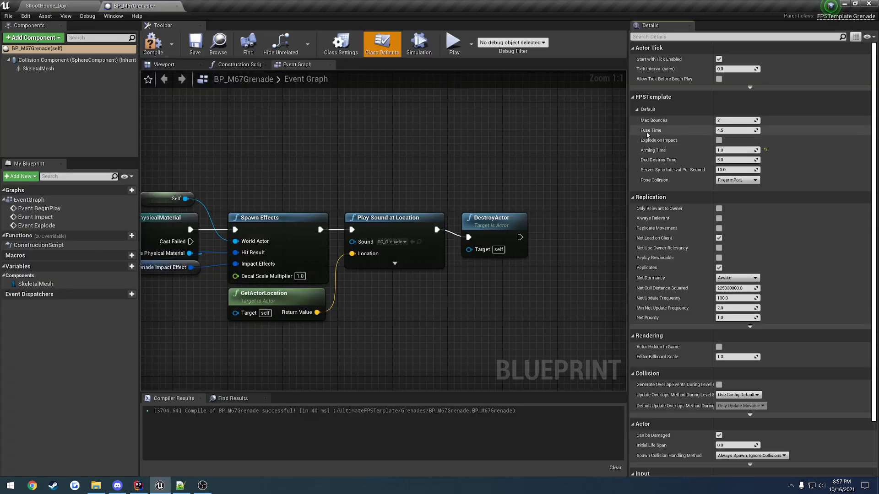
Recompile BP_M67Grenade with Explode on Impact disabled, throw a fused grenade in the day level, and stop playing.
click(157, 47)
click(69, 5)
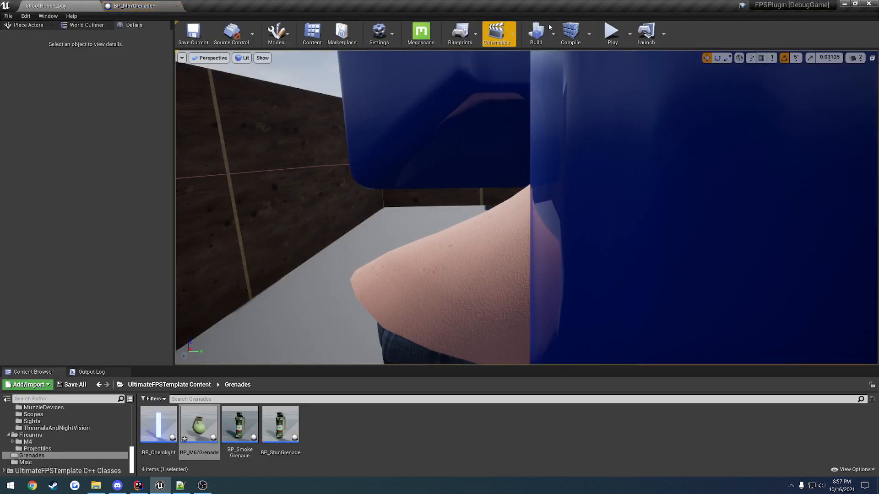
click(612, 34)
key(g)
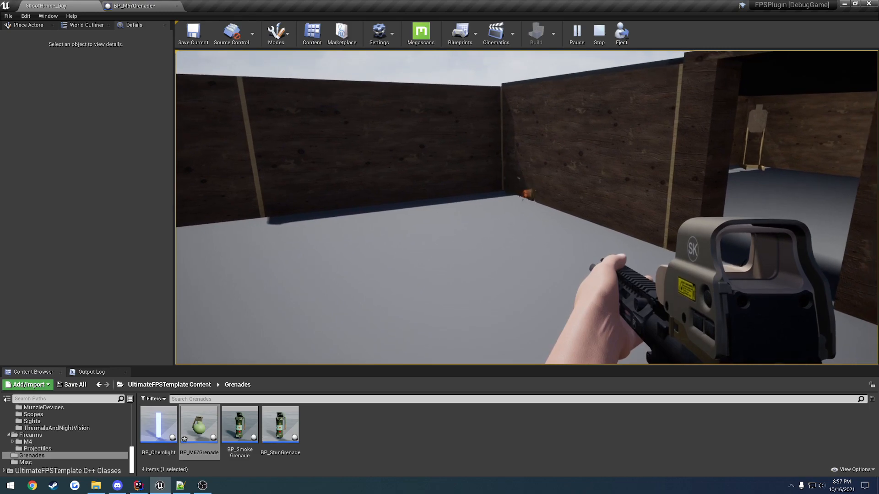
key(Escape)
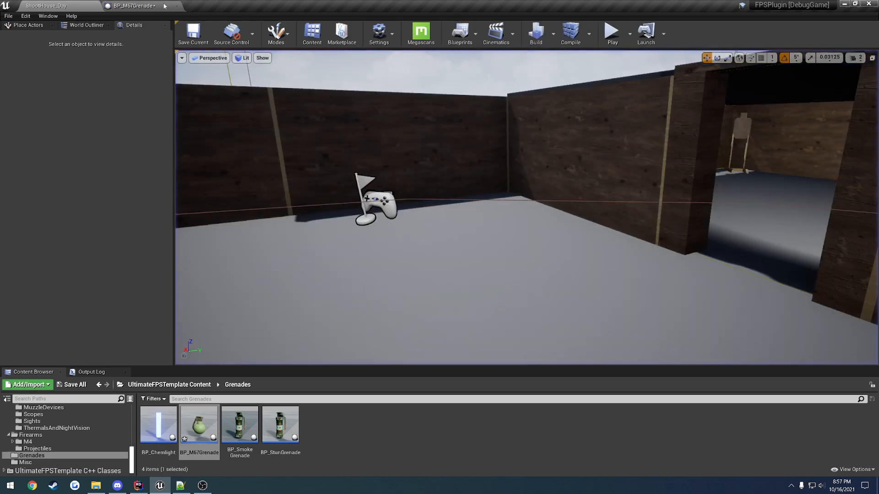
Review BP_M67Grenade's default settings for bounces, fuse, arming, dud destroy time and server sync, then close the blueprint.
click(135, 5)
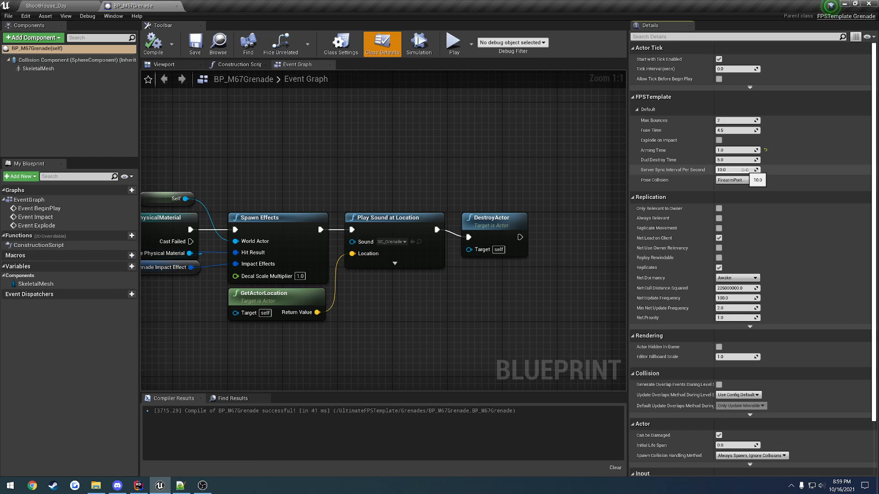
click(178, 6)
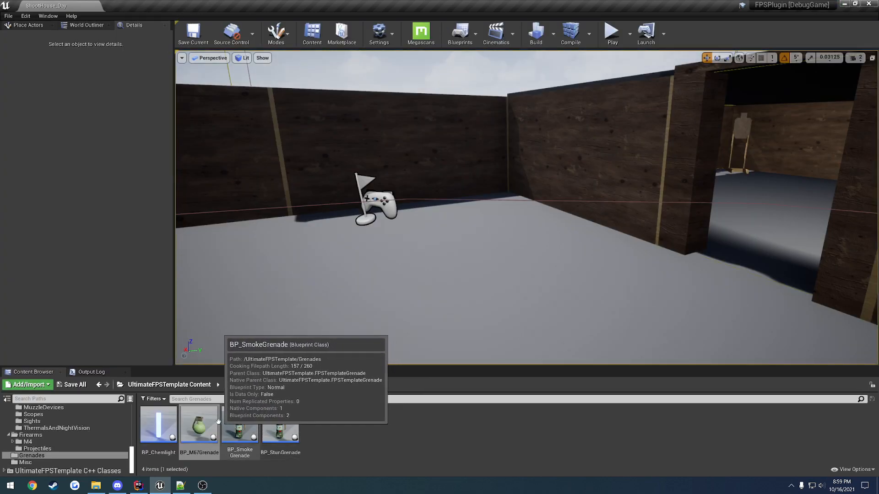
mouse_move(289, 425)
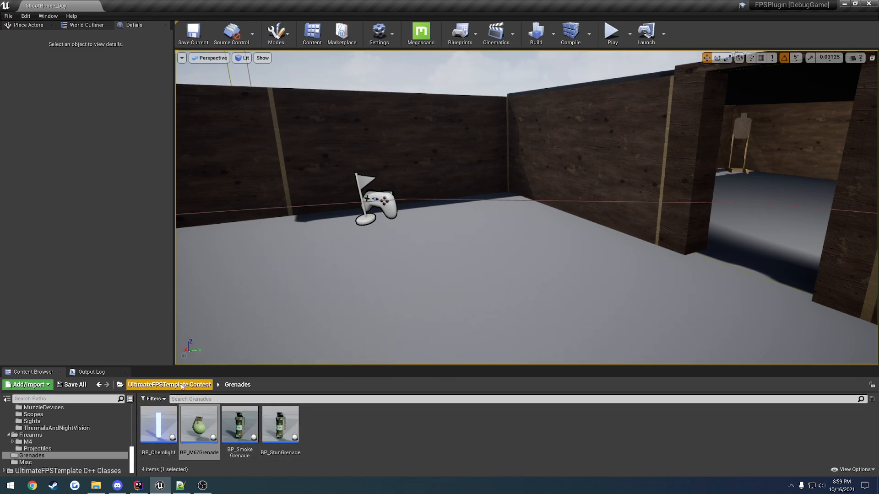
Open the BP_FPSTemplateCharacter blueprint from the template's CharacterRelated folder.
click(169, 385)
double_click(199, 423)
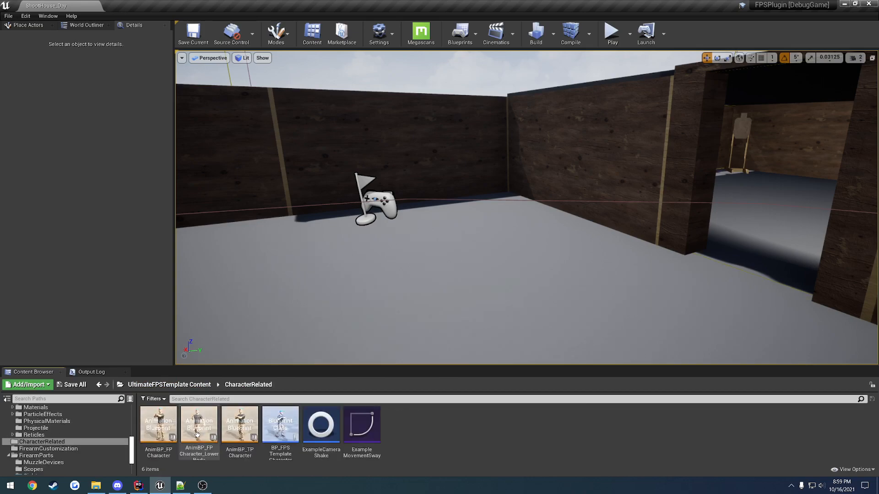
click(280, 426)
Set the spawned actor class in the Spawn Grenade function to BP_Chemlight, then compile and save the blueprint.
click(394, 209)
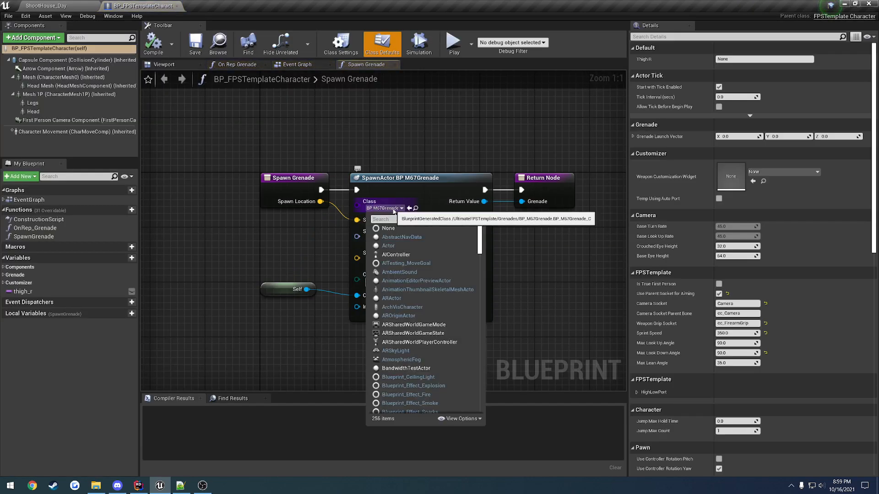
text(chem)
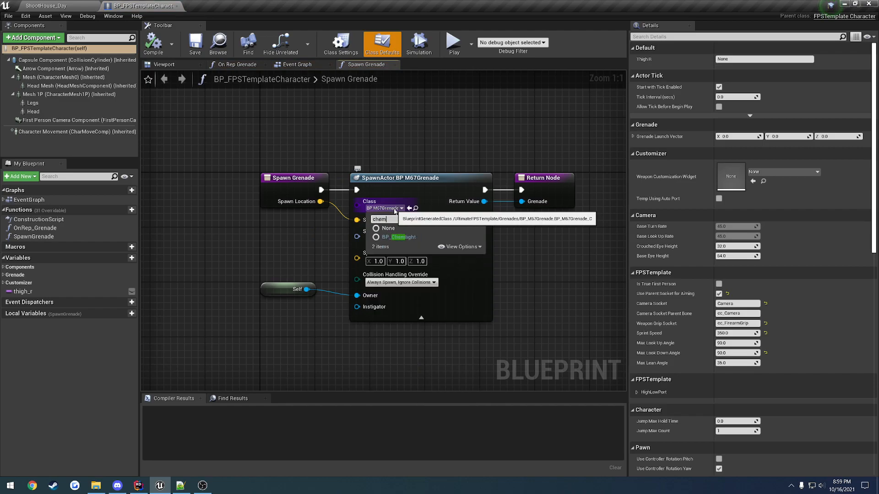
click(398, 237)
click(445, 36)
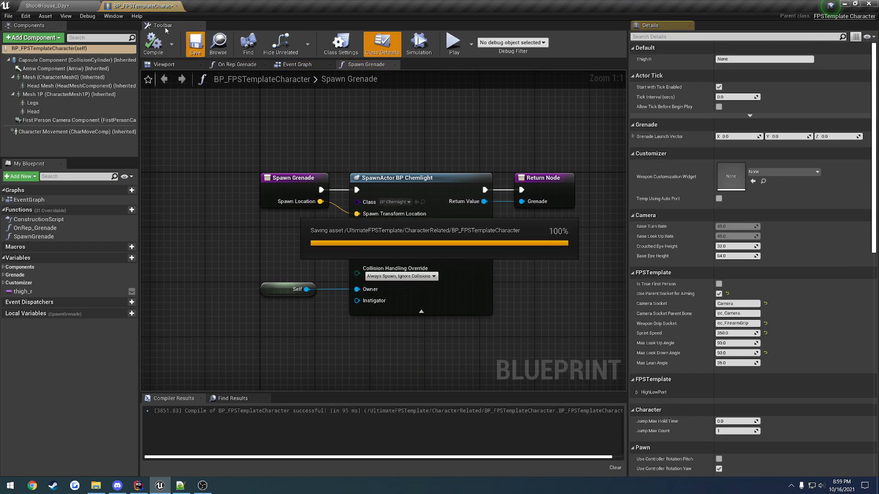
Play the day level, throw chemlights through the doorway into the dark room, and stop playing.
click(613, 32)
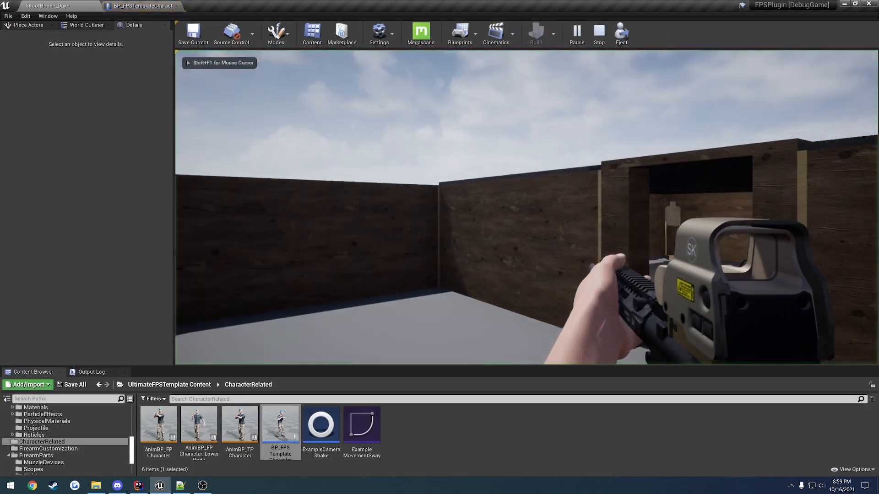
key(w)
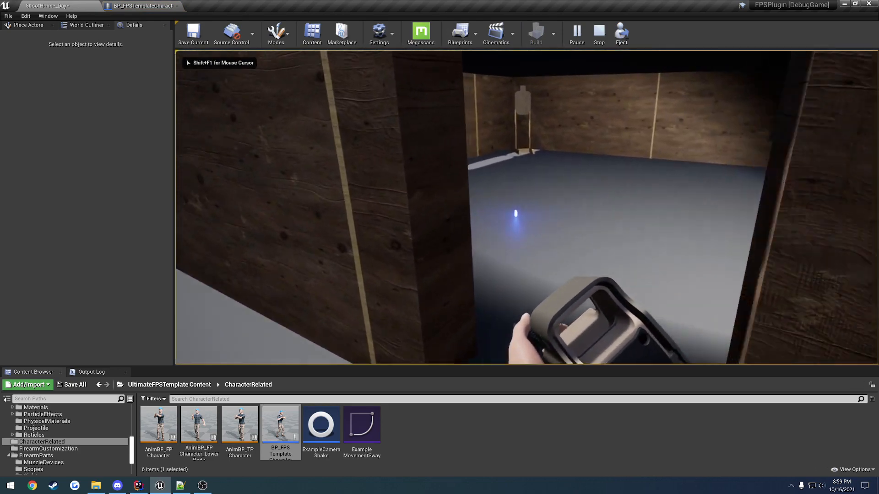
key(g)
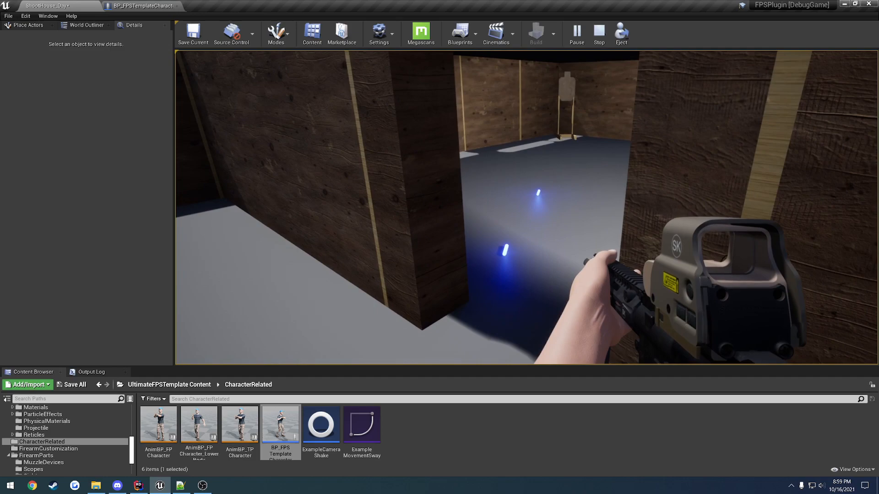
key(Escape)
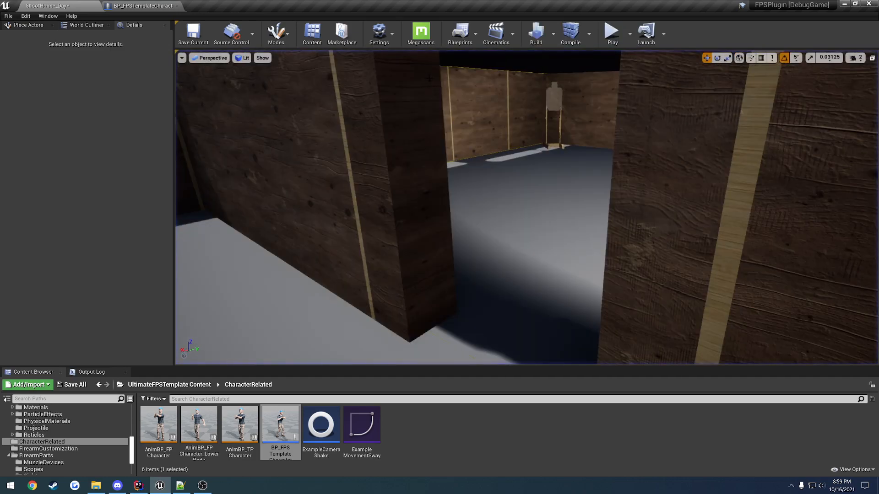
Change the spawned actor class in the character's Spawn Grenade function to BP_SmokeGrenade, then compile and save the blueprint.
click(139, 5)
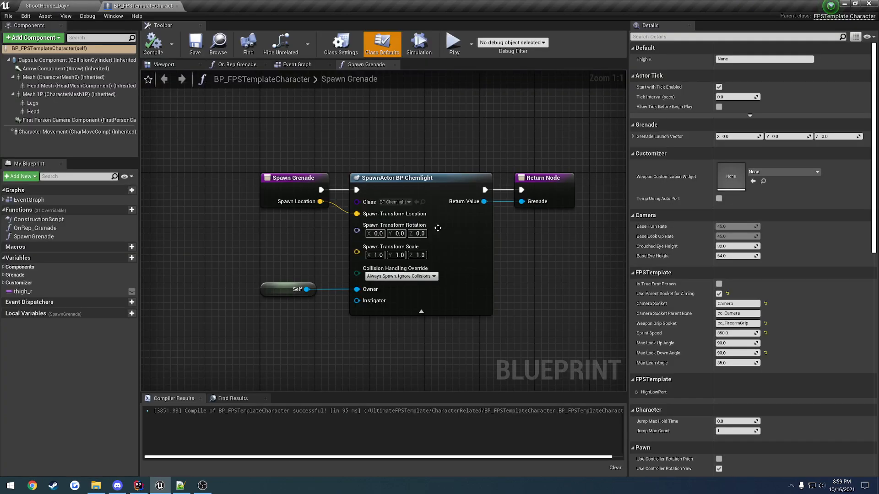
click(407, 202)
text(smoke)
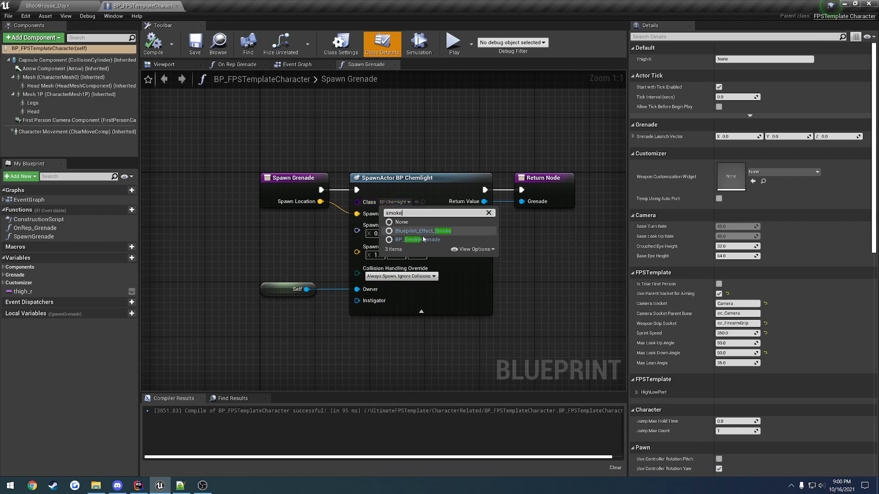
click(420, 239)
click(154, 44)
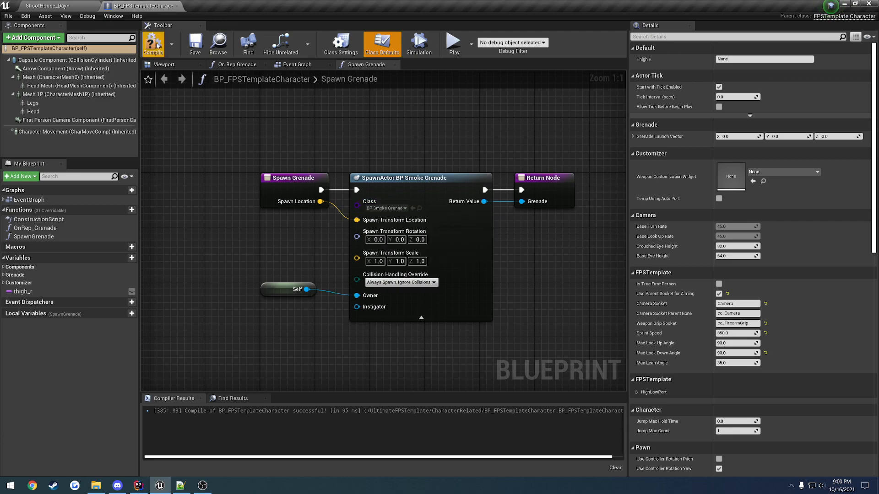
click(195, 47)
Play the day level and throw smoke grenades through the doorway into the shoot house room.
click(48, 6)
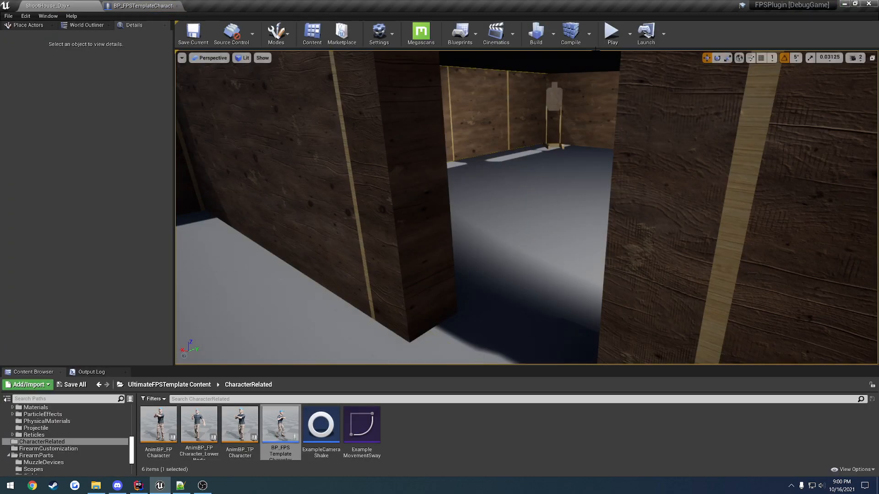
click(616, 124)
key(g)
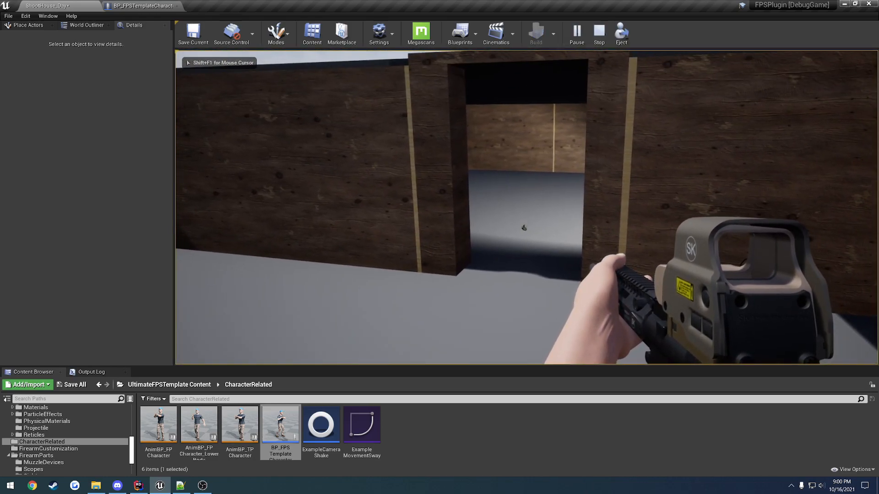
key(w)
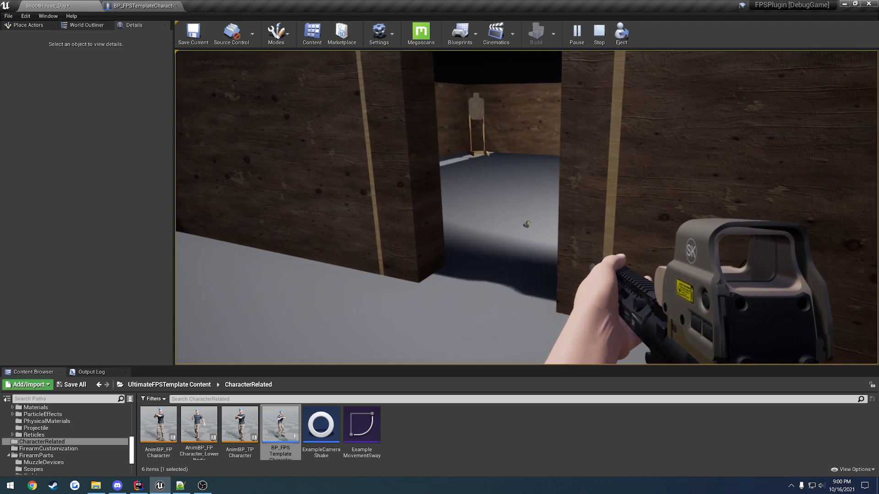
key(w)
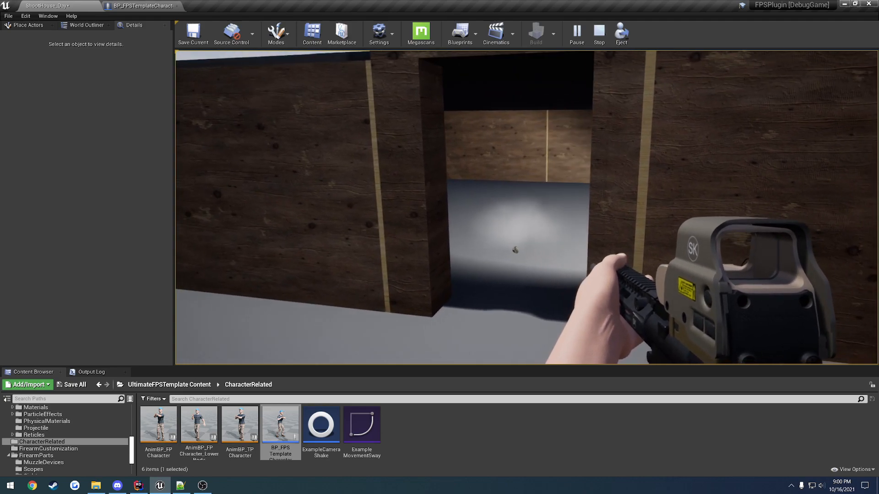
key(g)
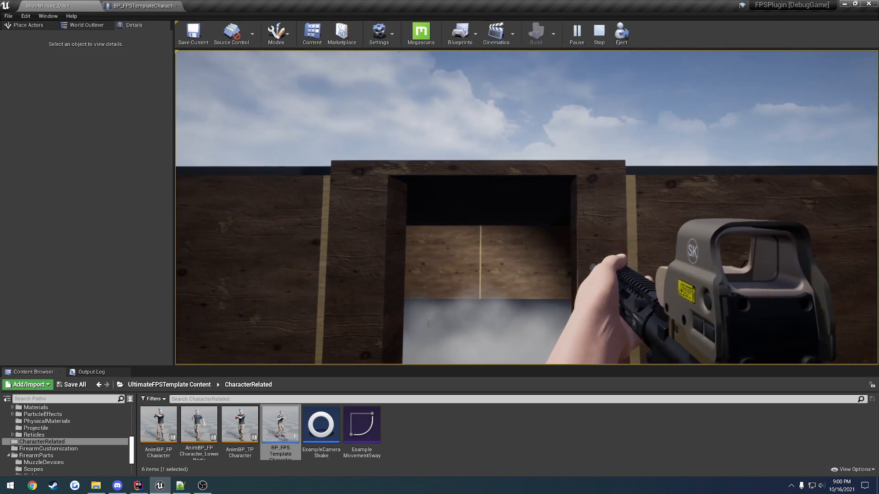
key(w)
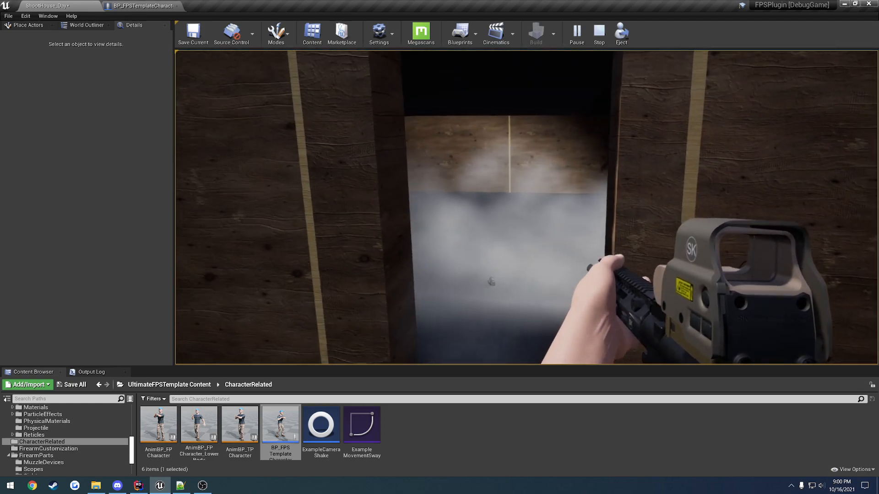
Walk around and through the smoke-filled shoot house rooms to examine how the smoke spreads and obscures the view.
key(s)
key(d)
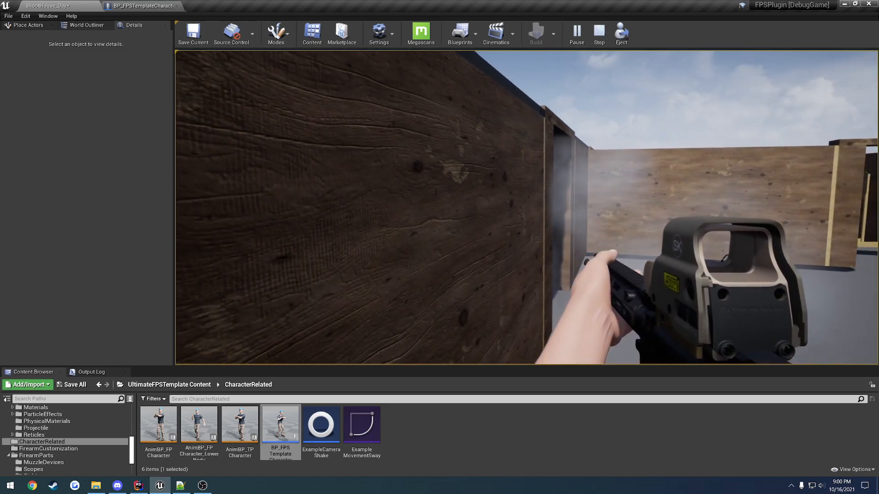
key(d)
key(w)
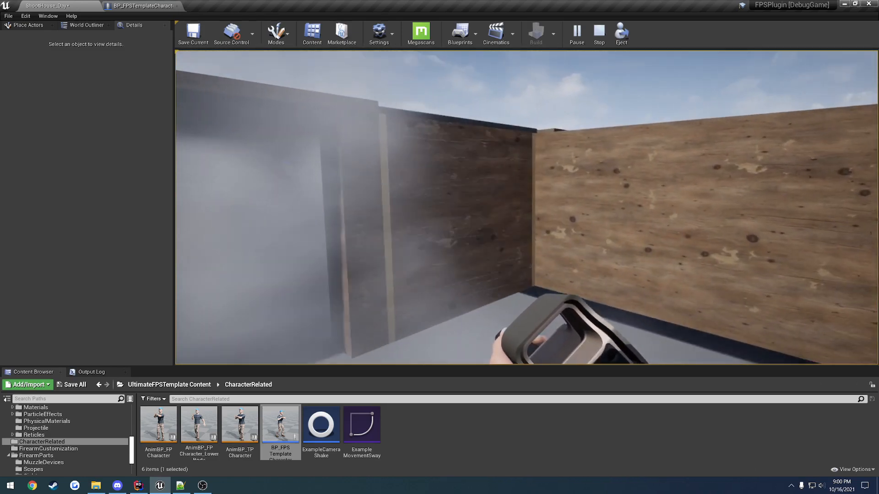
key(w)
key(d)
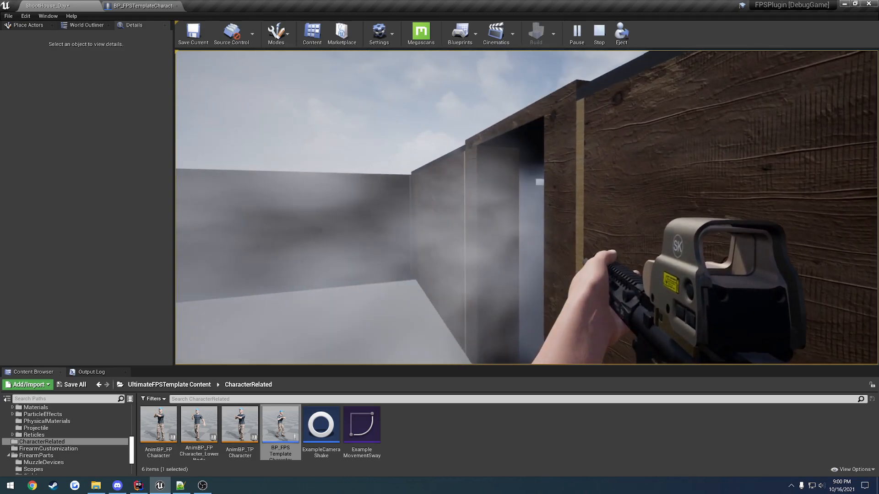
key(a)
key(s)
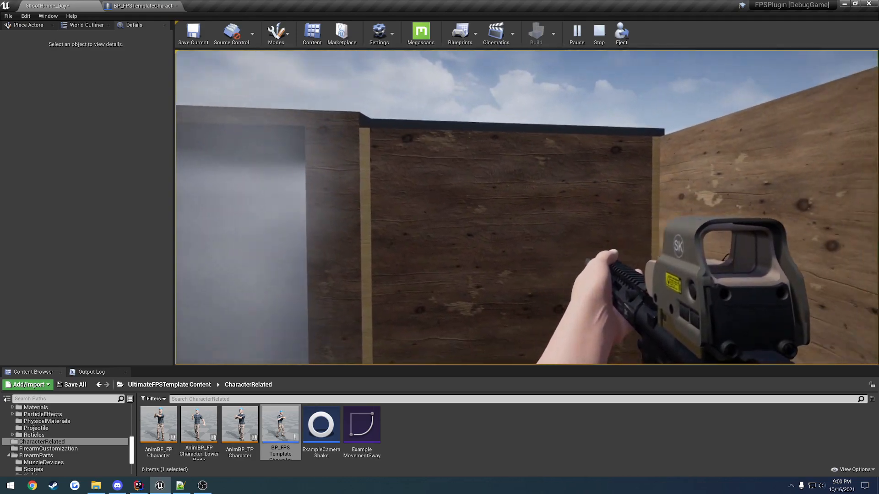
key(w)
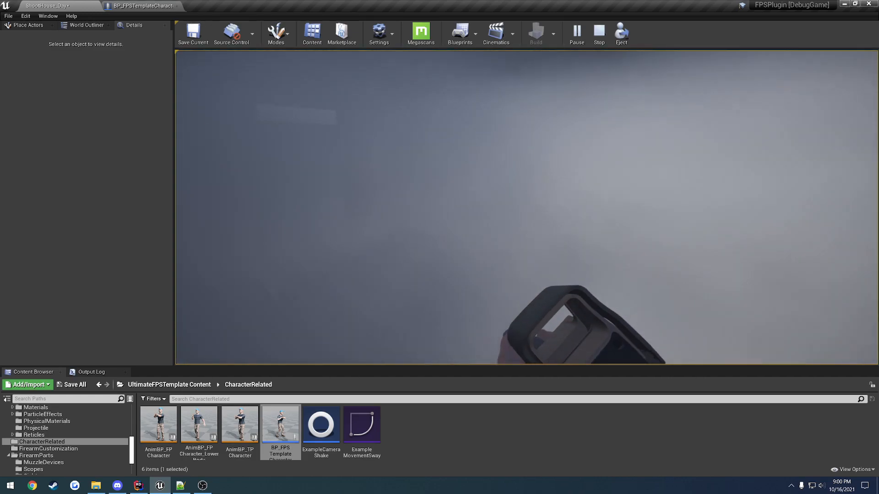
key(w)
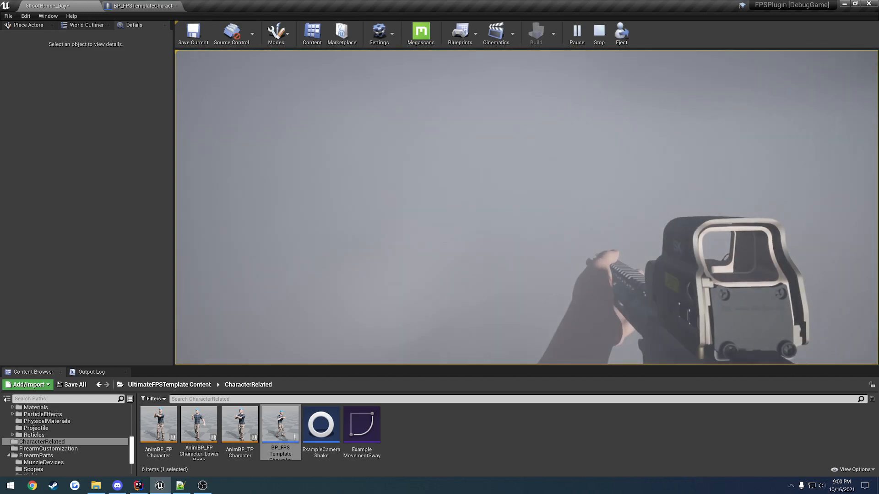
key(w)
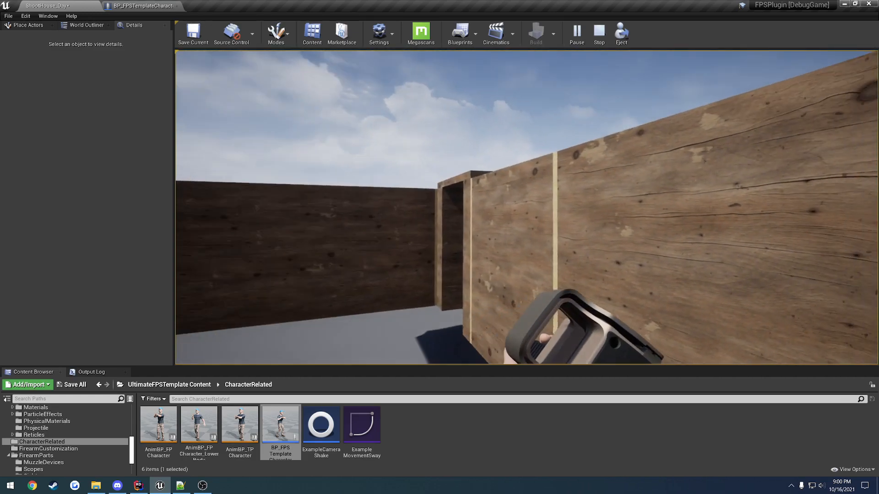
key(w)
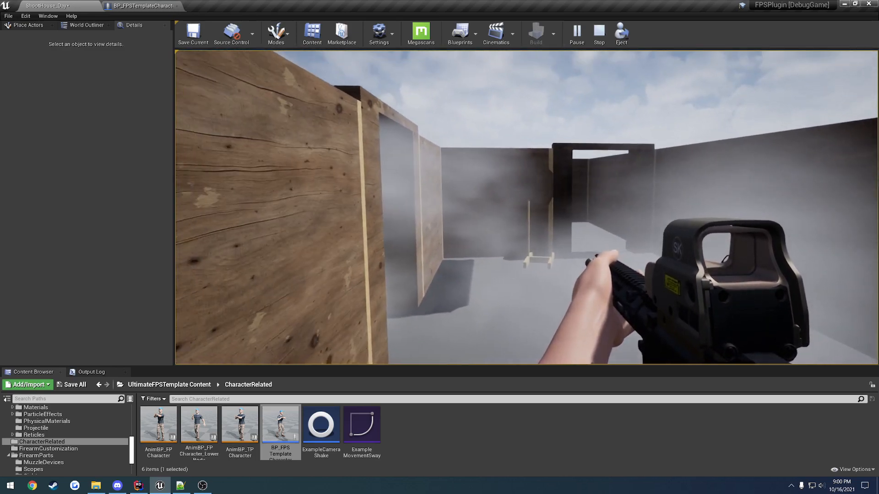
Replace the rifle's sight with a thermal scope in the in-game weapon customizer and close it.
key(Tab)
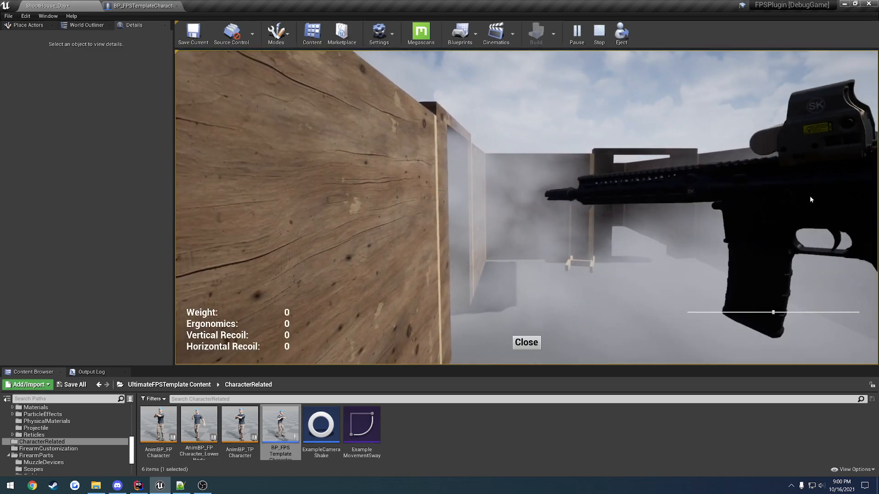
click(671, 214)
click(683, 319)
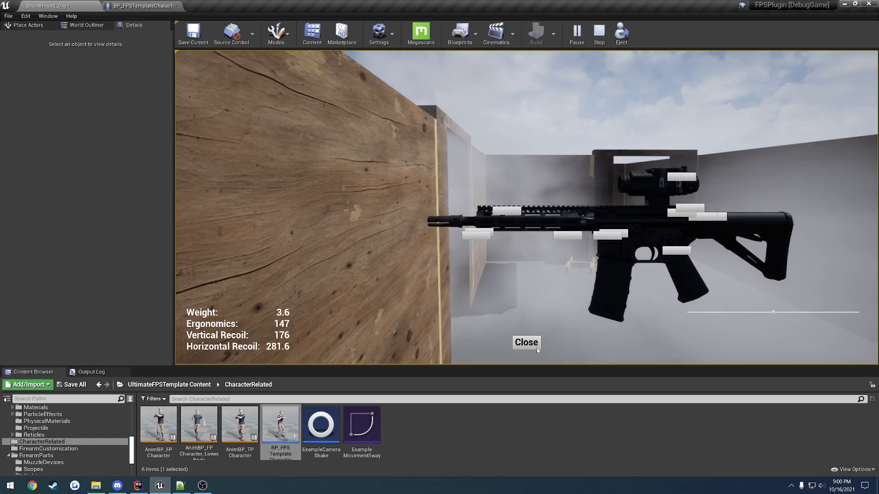
click(536, 348)
Walk into the smoke, aim through the thermal scope at the human target and fire at it.
key(w)
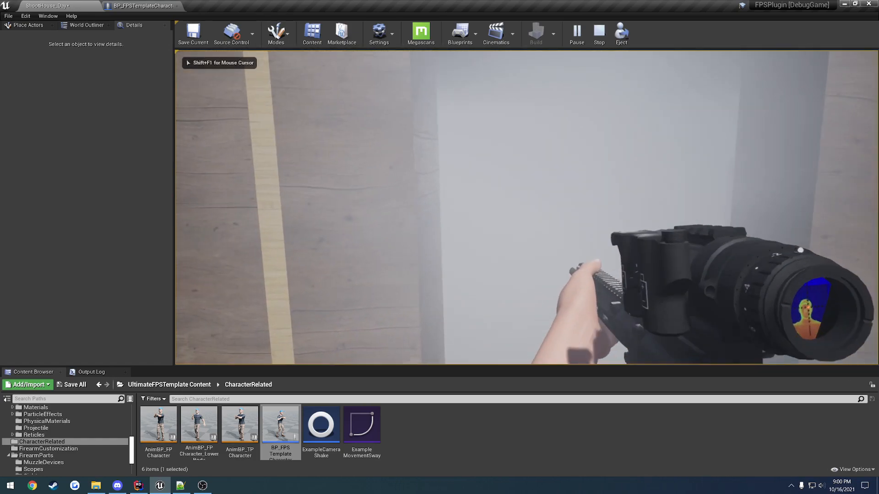
right_click(527, 207)
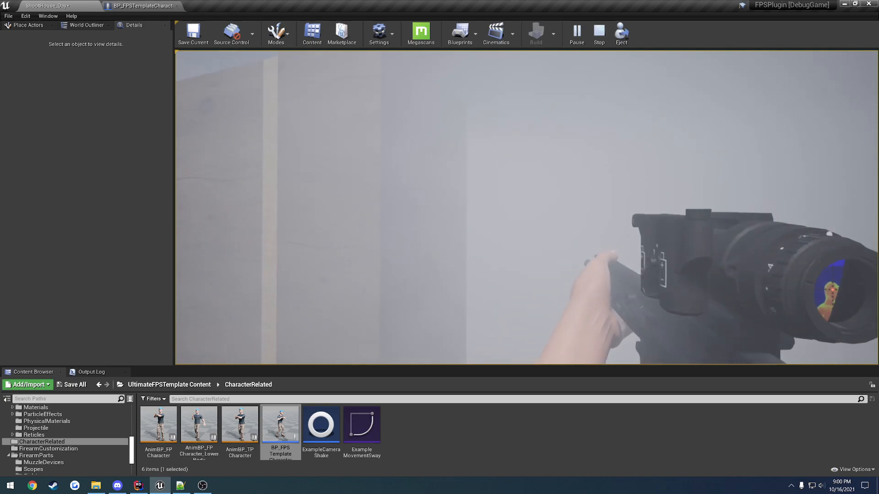
key(w)
right_click(526, 208)
click(527, 208)
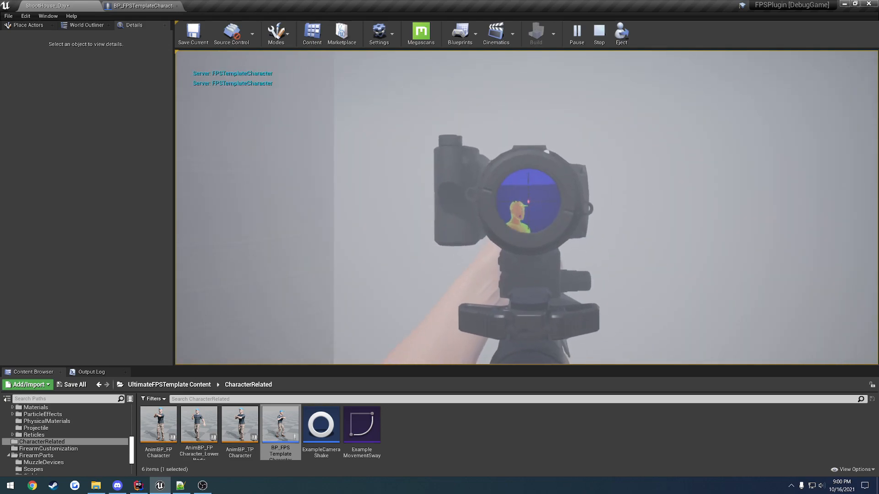
key(w)
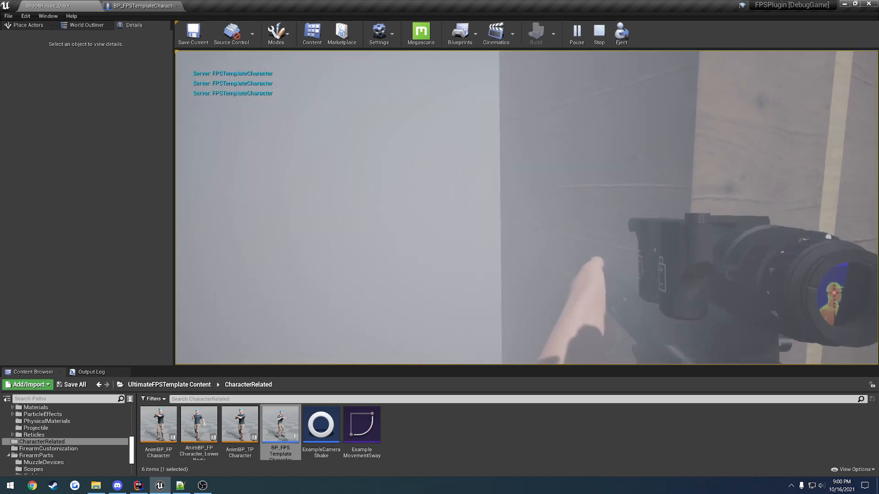
key(w)
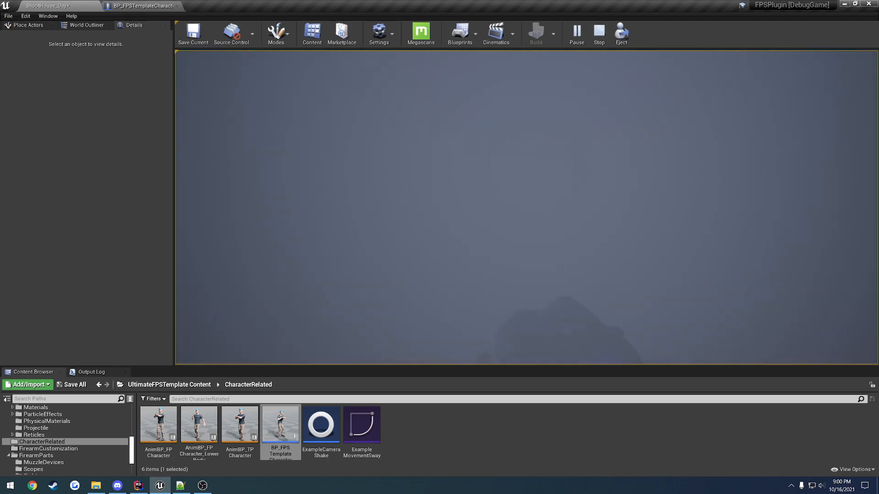
Walk out of the smoke, end the play session and save the ShootHouse_Day level.
key(w)
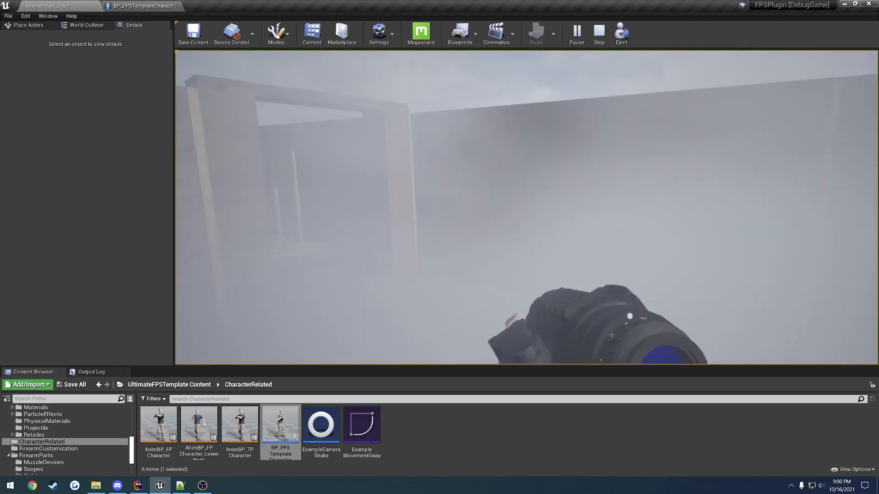
key(w)
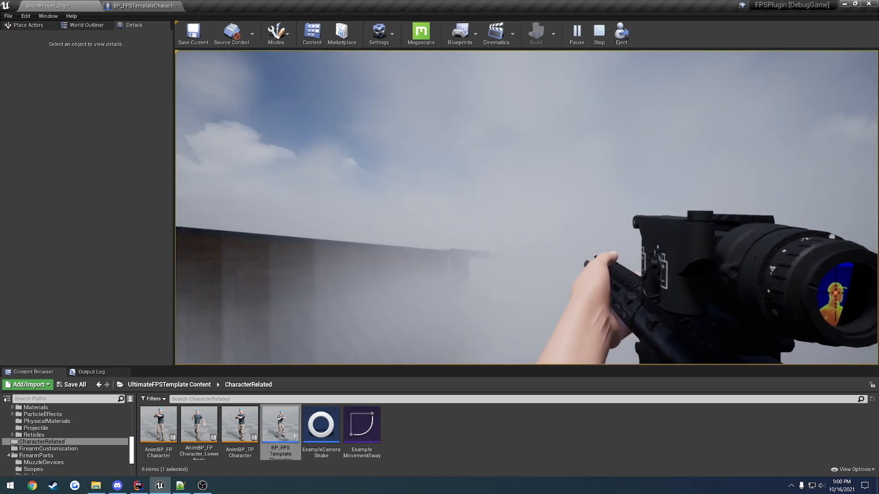
key(Escape)
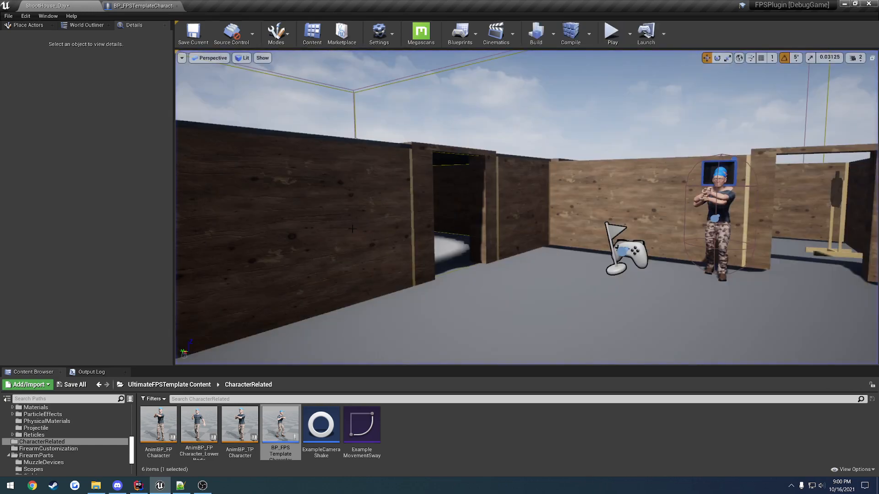
click(10, 18)
click(44, 88)
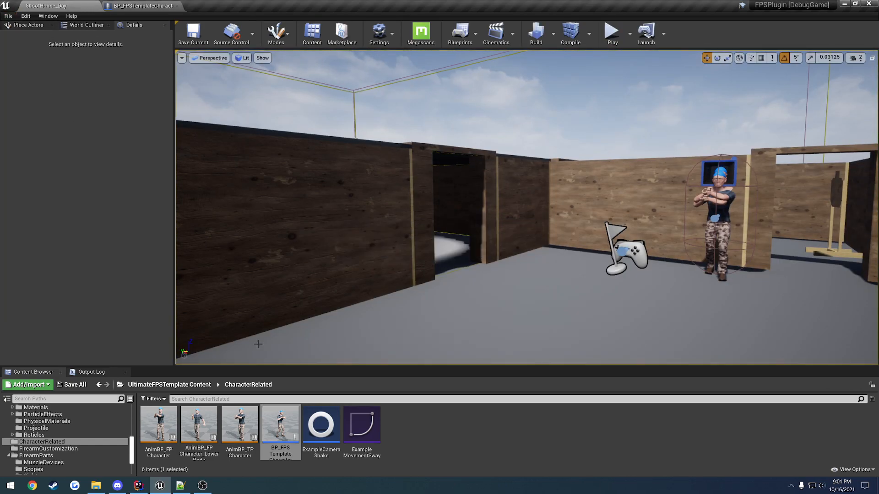
Go back to the UltimateFPSTemplate Content root folder in the project assets.
click(445, 433)
click(183, 385)
key(d)
right_drag(339, 311, 202, 311)
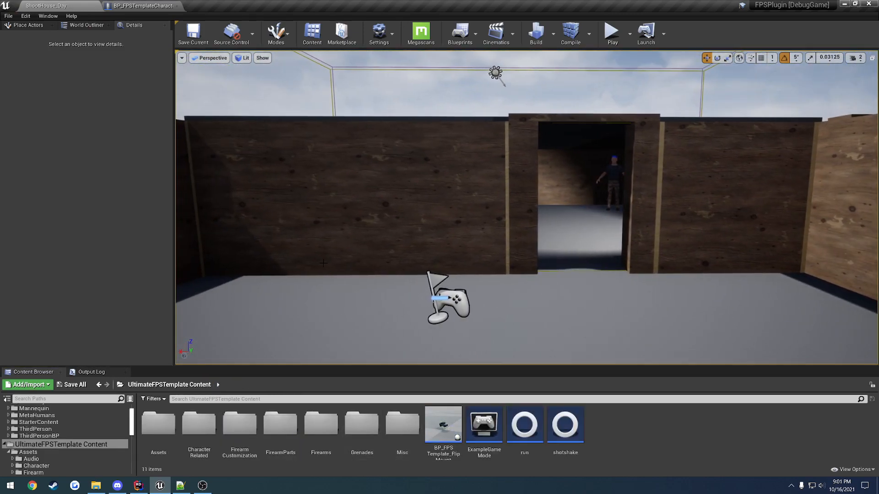
Make the character blueprint's Spawn Grenade function spawn BP_M67Grenade, and save the changes.
click(144, 6)
click(385, 208)
text(m67)
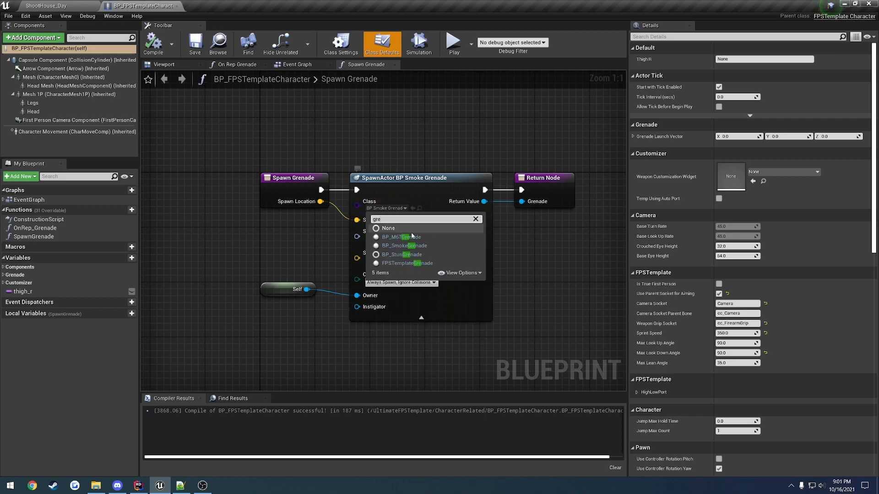
key(Return)
click(176, 5)
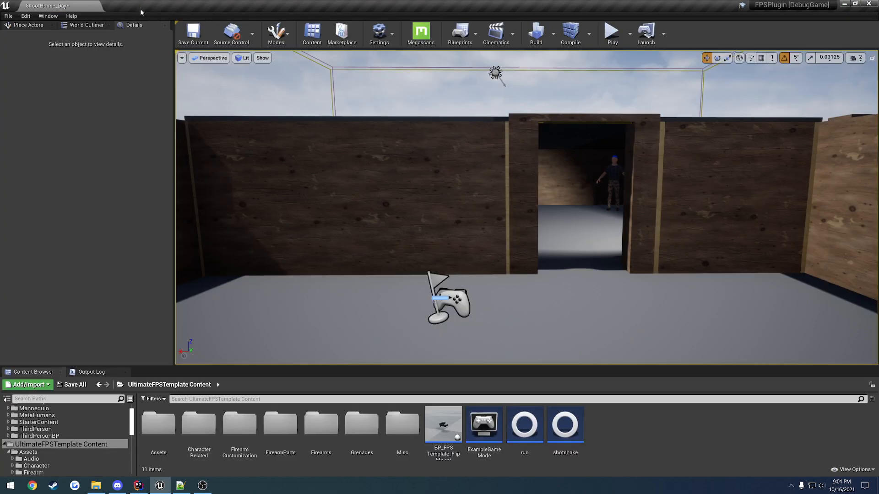
click(14, 15)
click(28, 88)
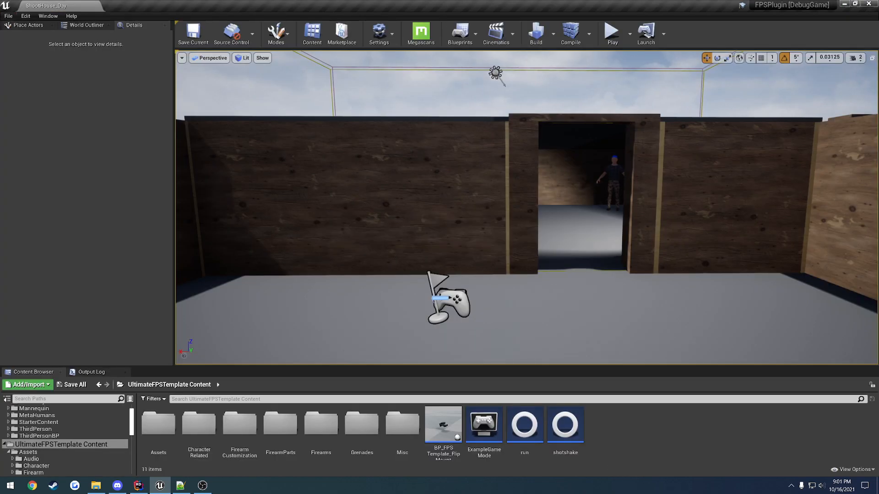
Open the PhysicalMaterials asset folder and select the static mesh component of the shoot house wall Wall400x201.
right_drag(526, 206, 669, 197)
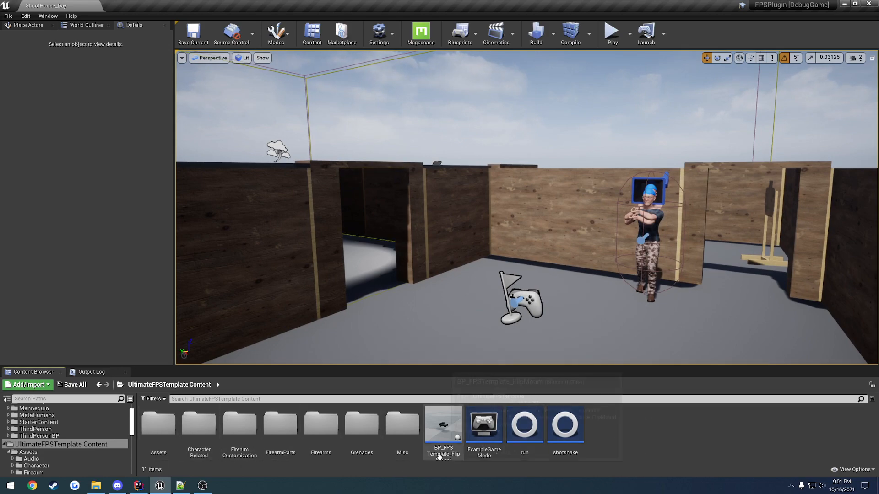
click(395, 486)
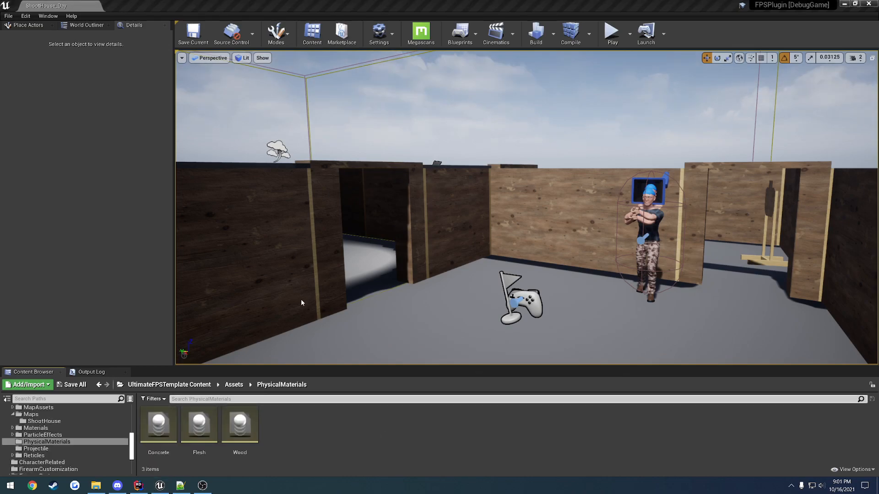
right_drag(381, 174, 328, 200)
click(381, 174)
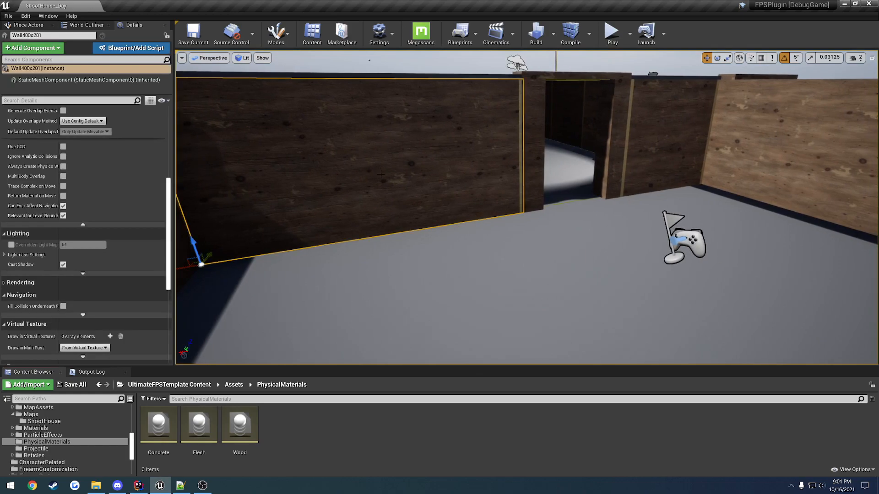
click(101, 83)
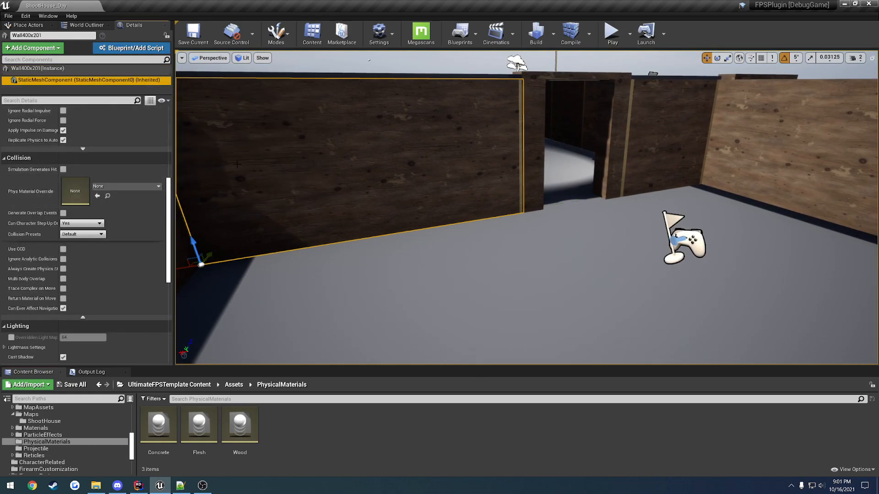
Open the wall's MI_Wall400x200 material instance and the Wood physical material assigned to it.
right_drag(257, 197, 205, 169)
scroll(139, 194, up, 3)
scroll(138, 193, up, 5)
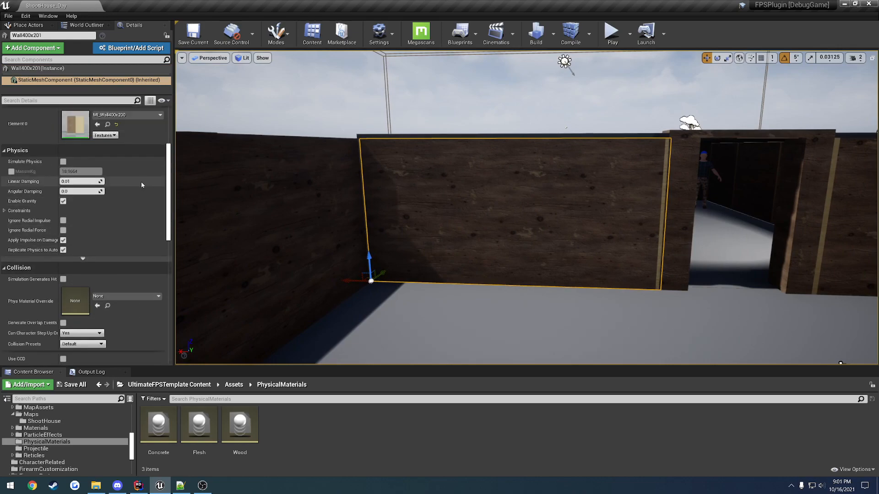
click(107, 219)
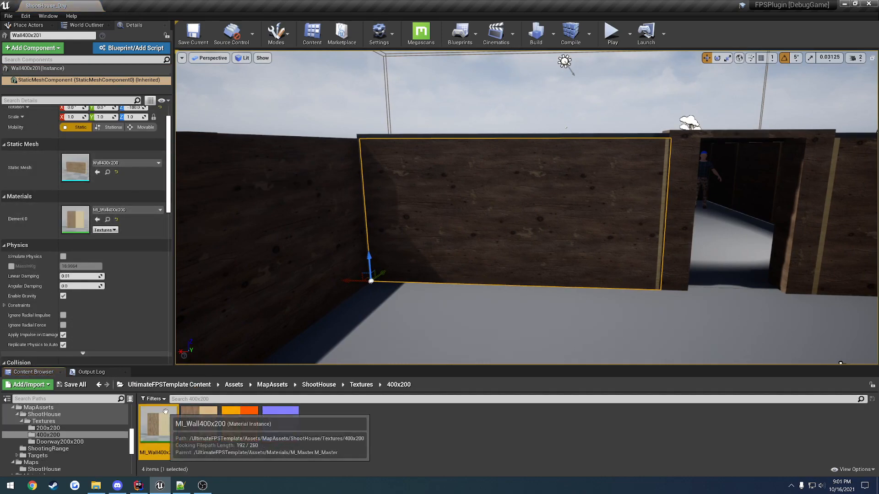
double_click(158, 426)
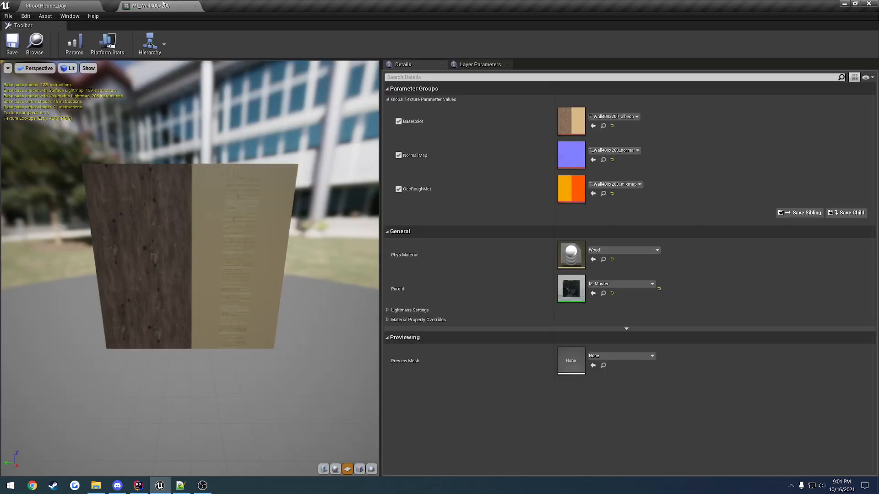
click(603, 259)
double_click(234, 422)
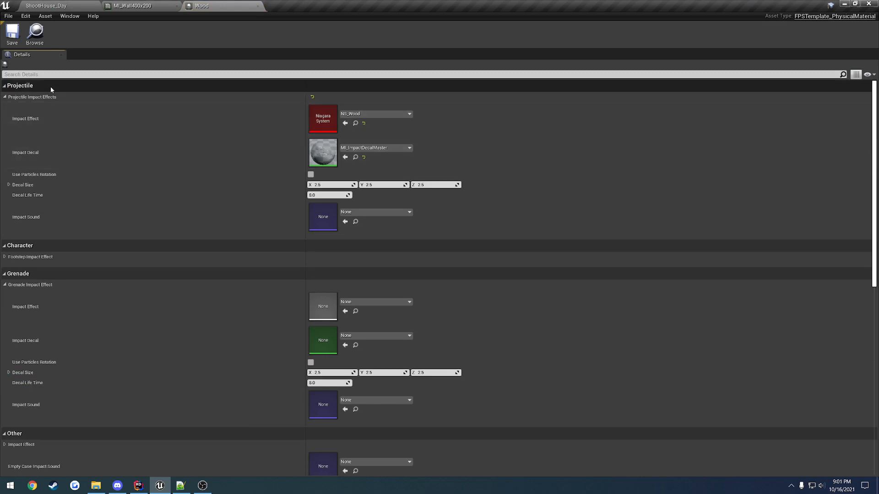
Collapse the projectile and grenade impact effect groups and review the sounds available for the Empty Case Impact Sound.
click(7, 98)
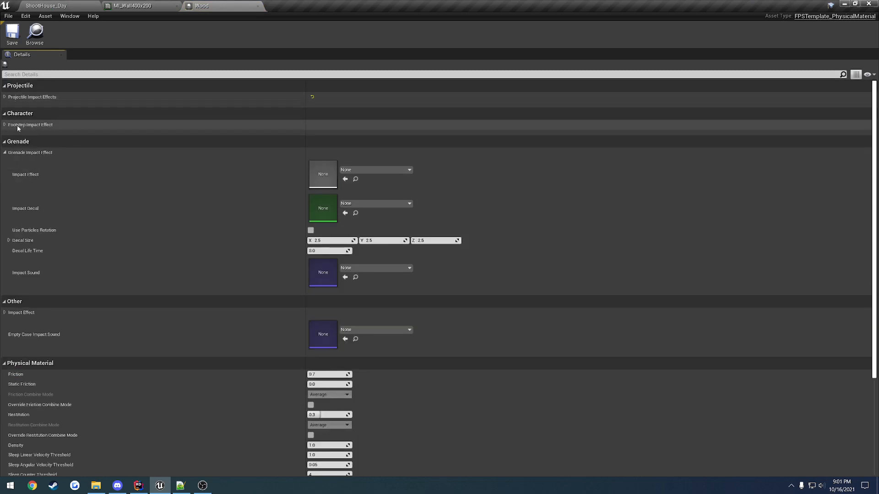
click(5, 152)
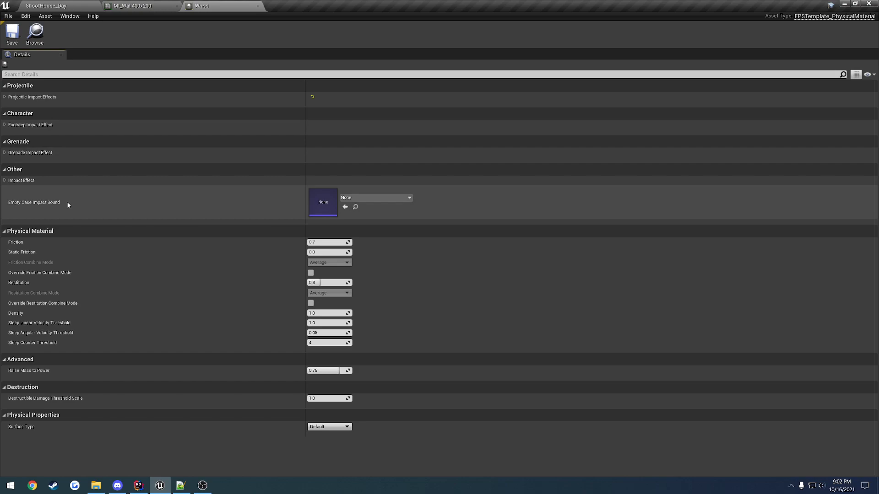
click(375, 198)
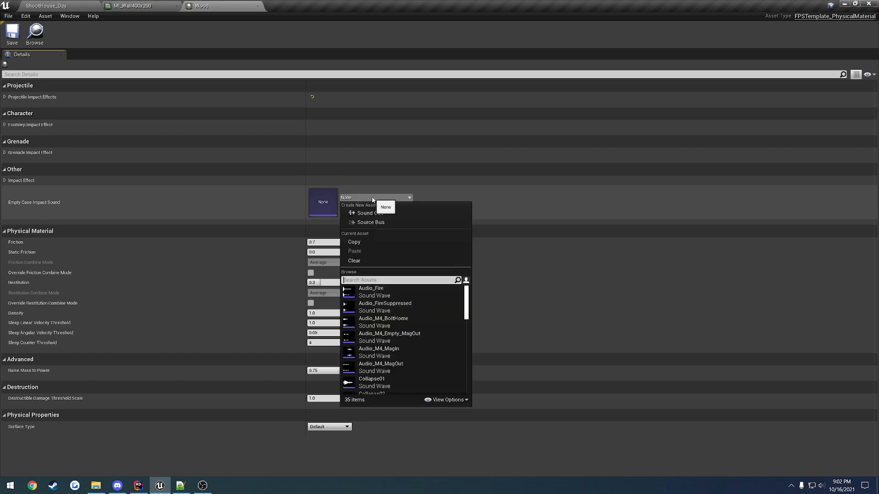
click(383, 190)
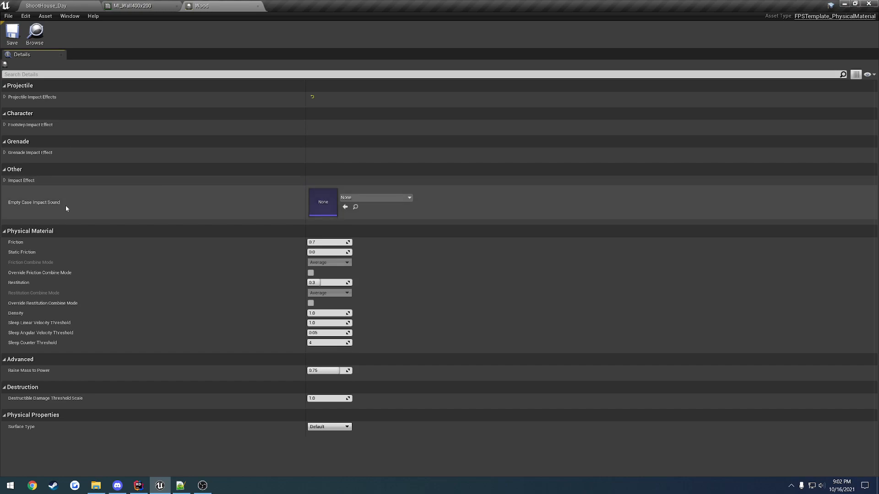
Expand Projectile Impact Effects and review the assets available for its Impact Effect and Impact Sound.
click(36, 98)
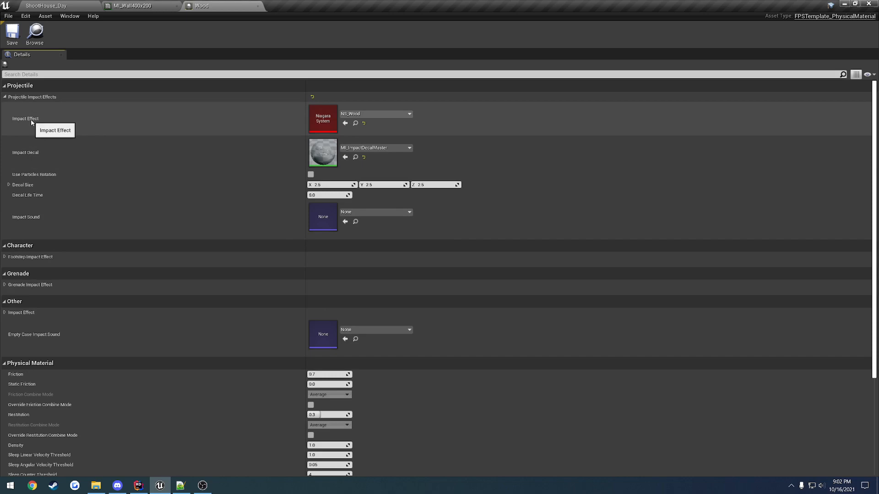
click(374, 115)
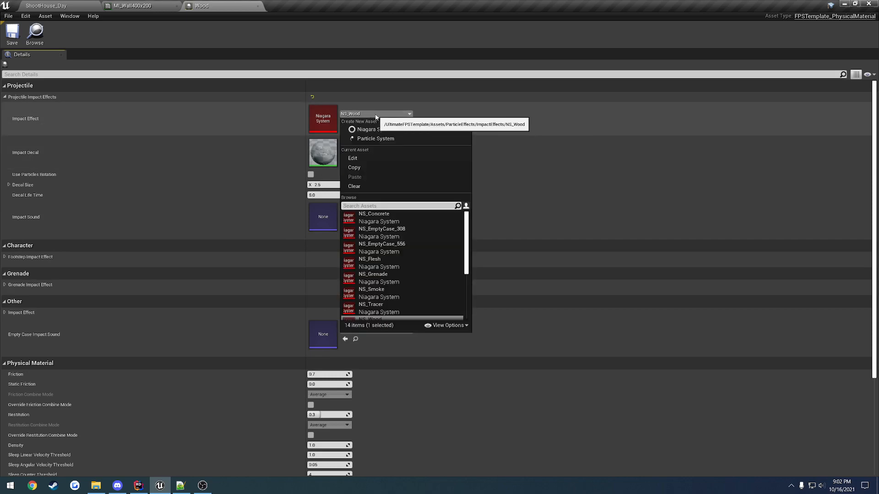
scroll(428, 237, down, 3)
click(529, 152)
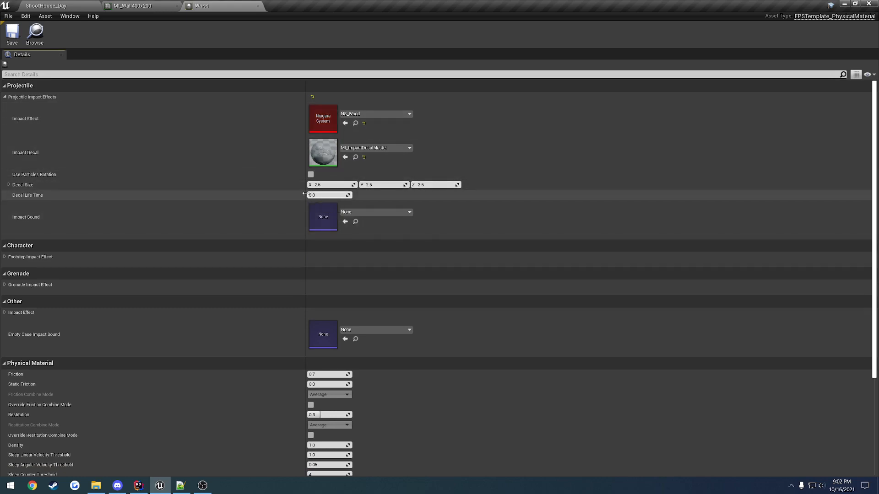
click(386, 212)
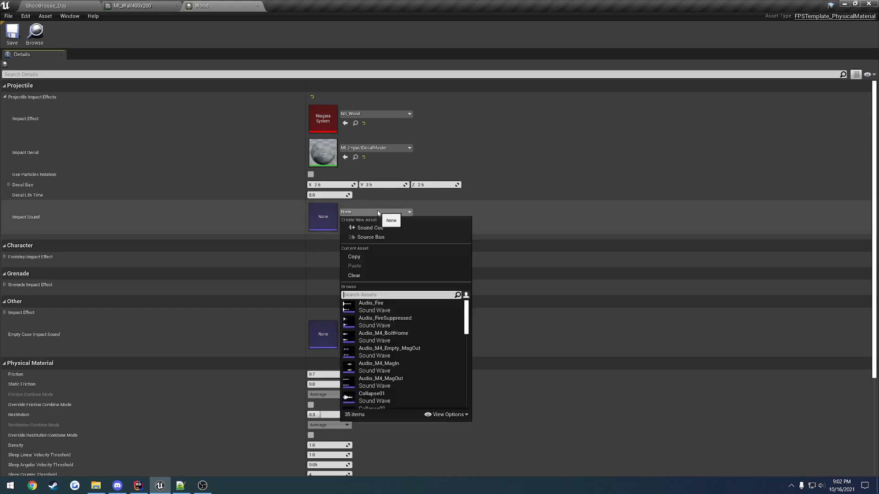
click(387, 208)
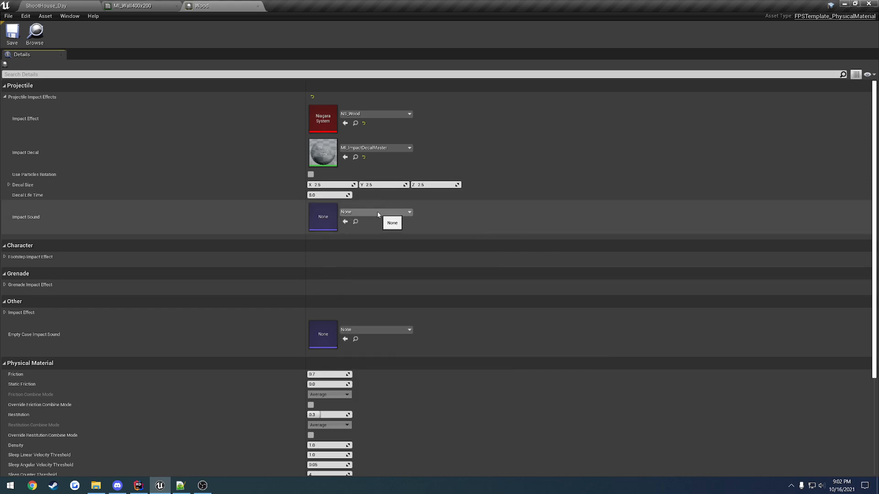
Play the day level and fire the rifle at the wooden wall to test the wood impact effect.
click(46, 6)
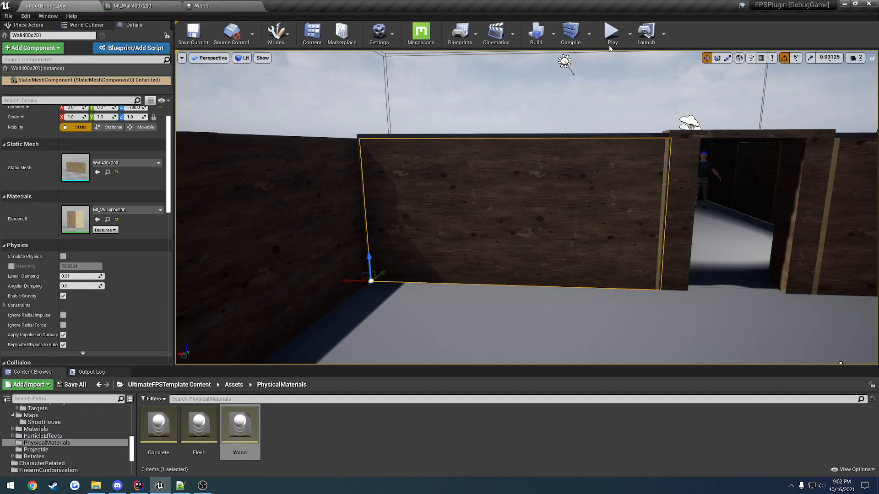
click(612, 30)
key(w)
click(526, 207)
click(527, 207)
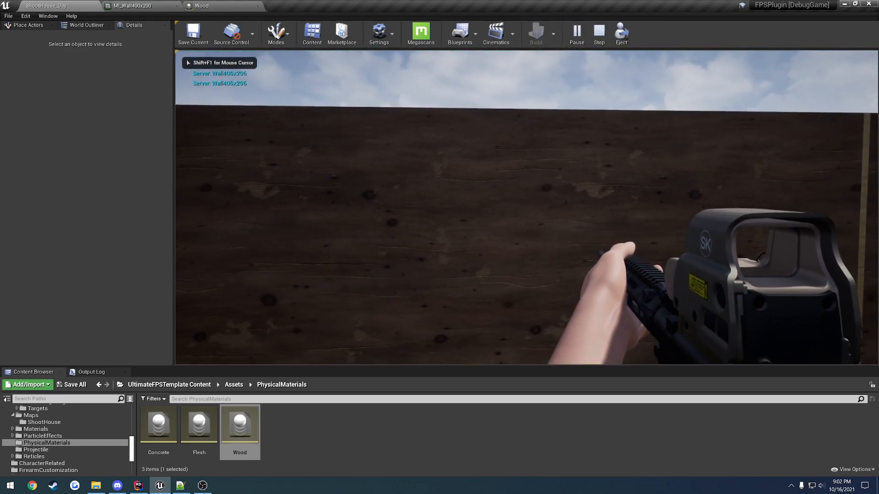
click(527, 207)
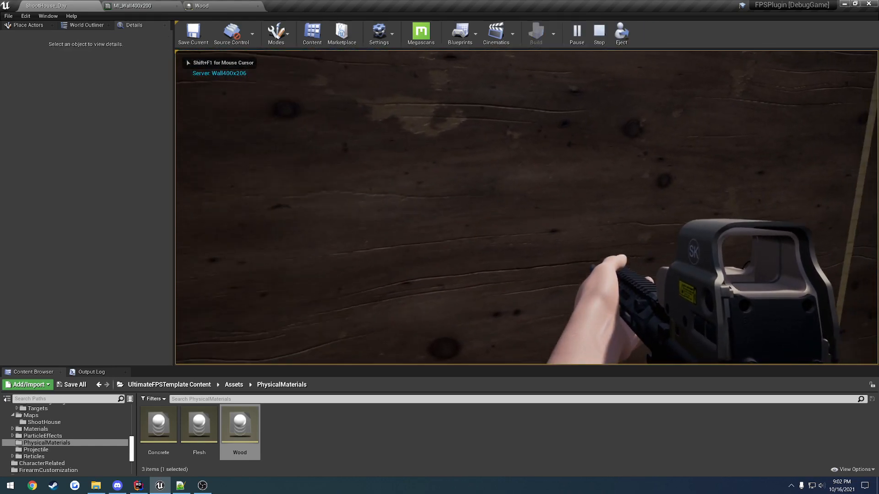
Walk through the doorway into the dark room and shoot the IPSC target in the corner.
key(s)
key(w)
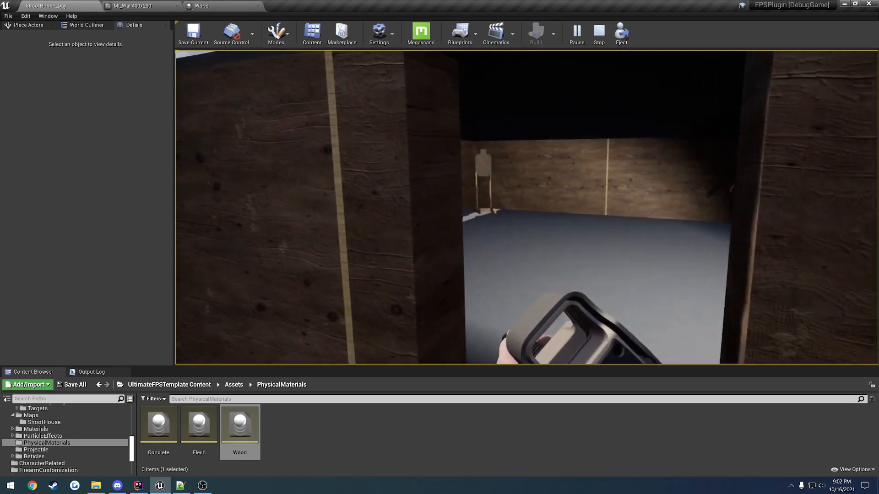
key(w)
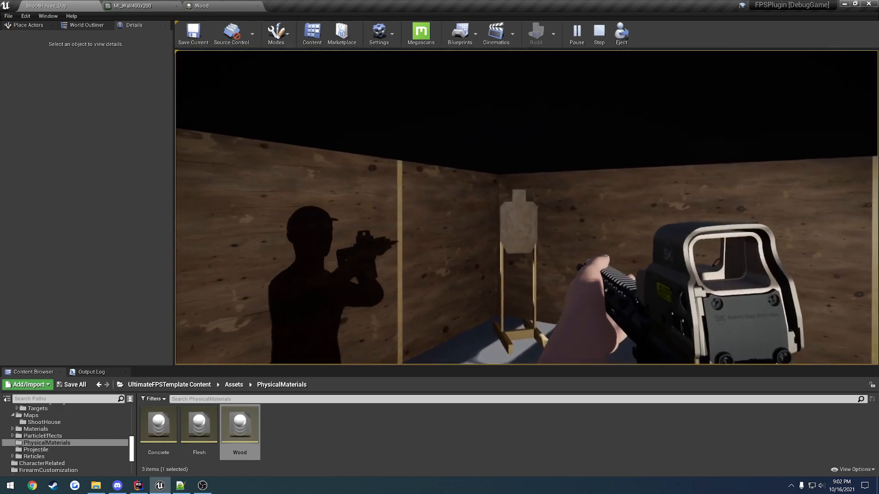
click(526, 207)
click(526, 207)
click(527, 207)
click(526, 207)
Walk up to the IPSC target and examine the bullet impact decals from different distances.
key(w)
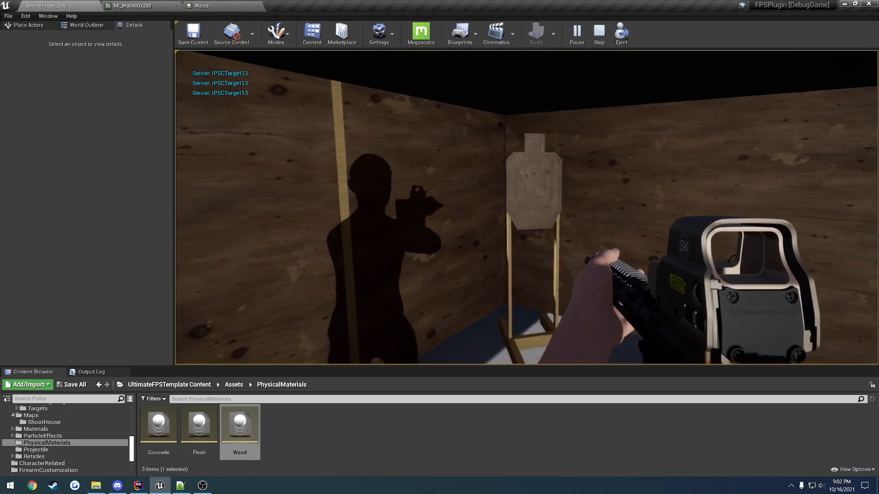
key(w)
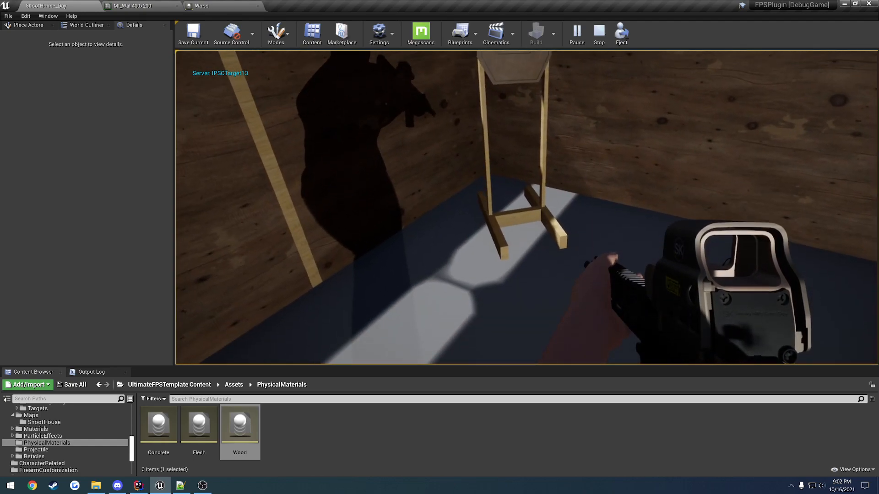
key(w)
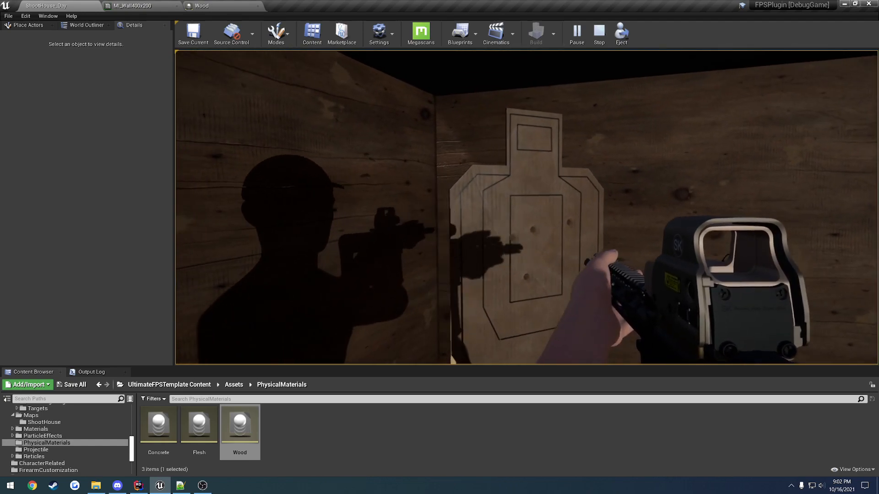
key(s)
key(w)
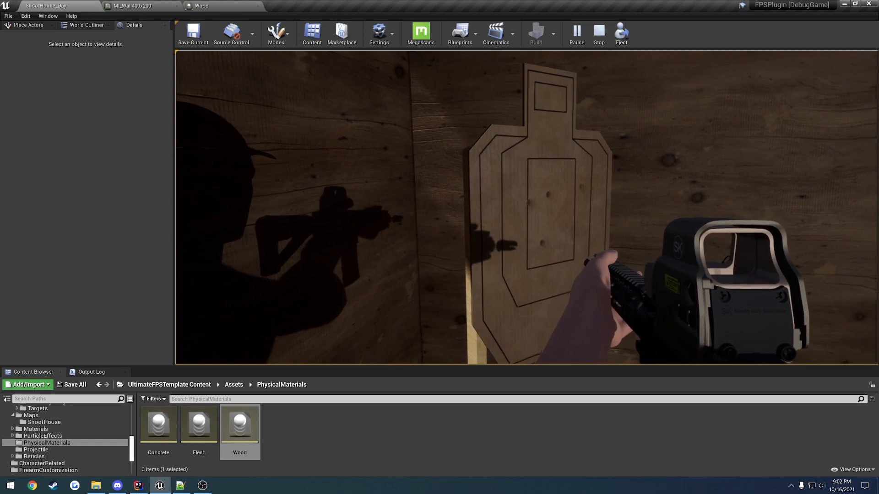
key(s)
key(w)
key(s)
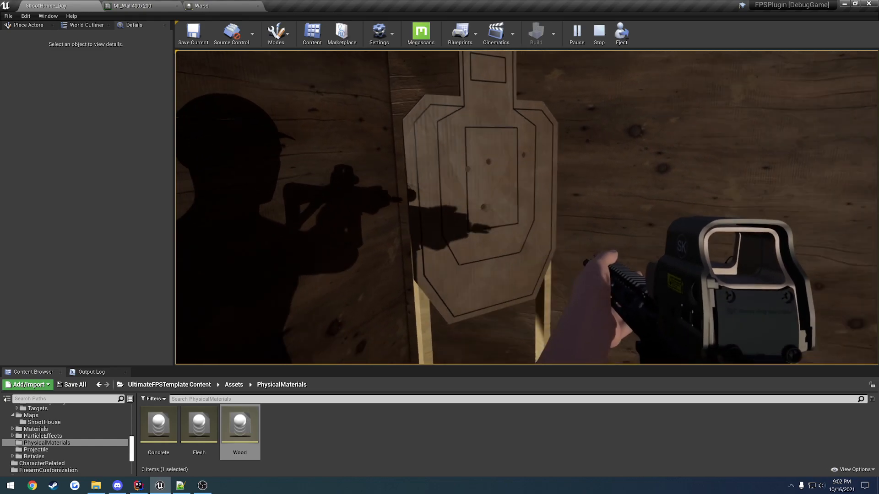
Stop the play session and open the BP_556 projectile blueprint from the Firearms/Projectiles folder.
key(Escape)
click(185, 386)
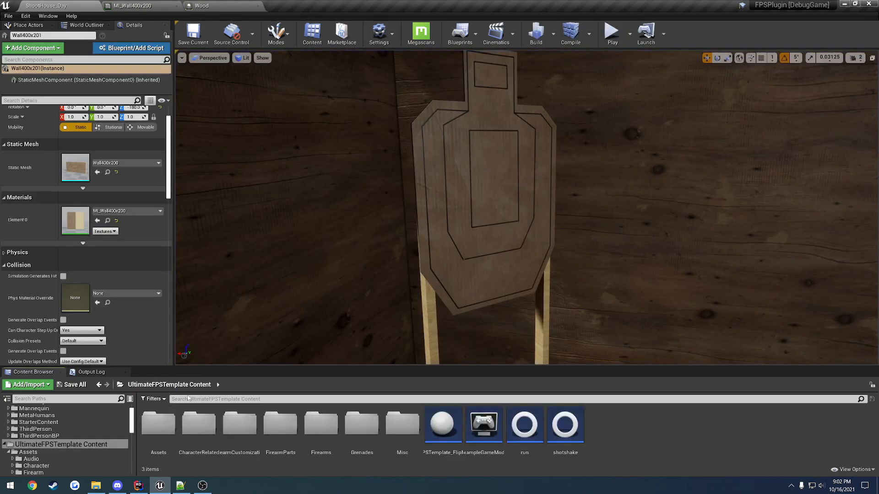
double_click(322, 425)
double_click(199, 424)
double_click(202, 429)
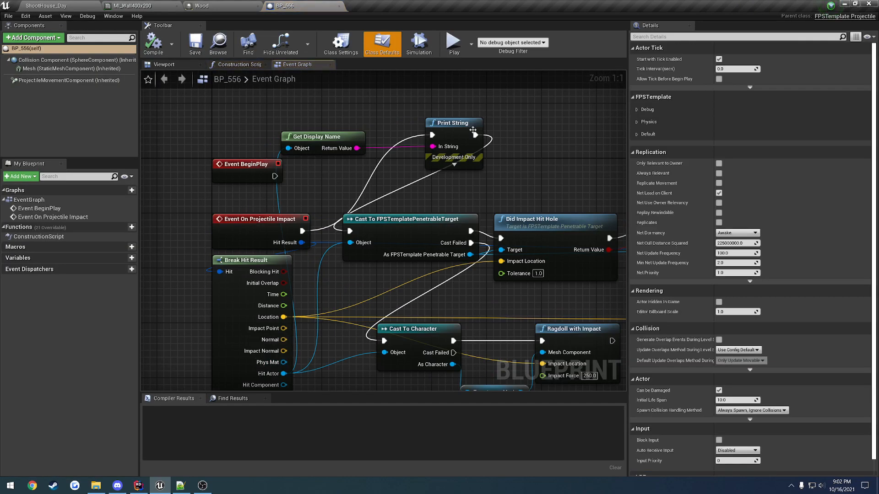
Delete the Get Display Name and Print String nodes from BP_556's Event Graph and compile.
drag(368, 140, 365, 138)
key(Delete)
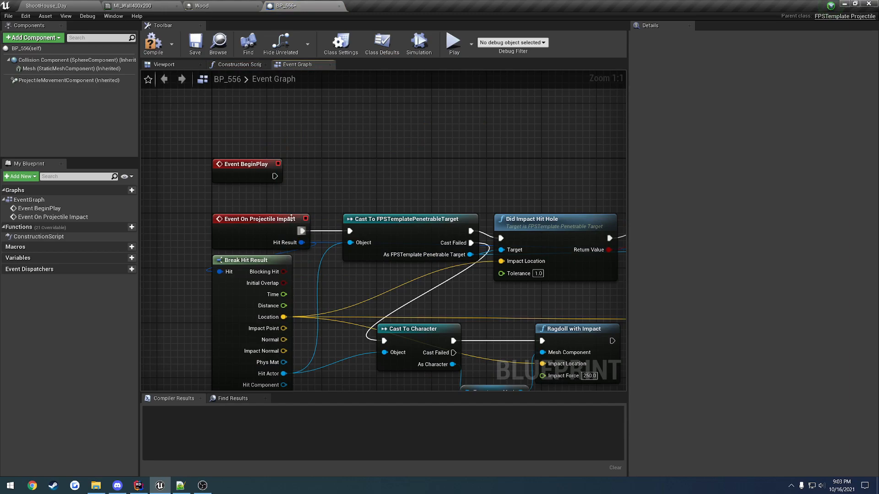
click(160, 47)
Set the Decal Scale Multiplier on the Spawn Projectile Impact Effects node to 10, then compile and save BP_556.
right_drag(434, 194, 190, 264)
right_drag(422, 290, 339, 290)
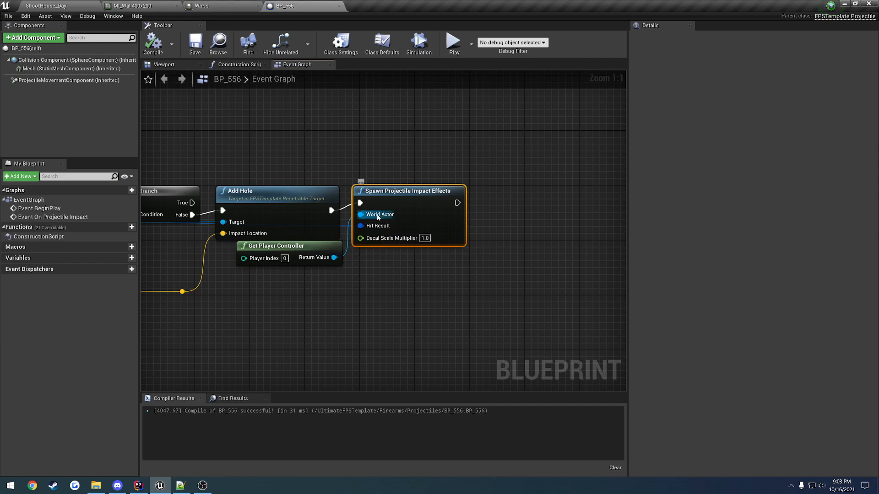
click(293, 251)
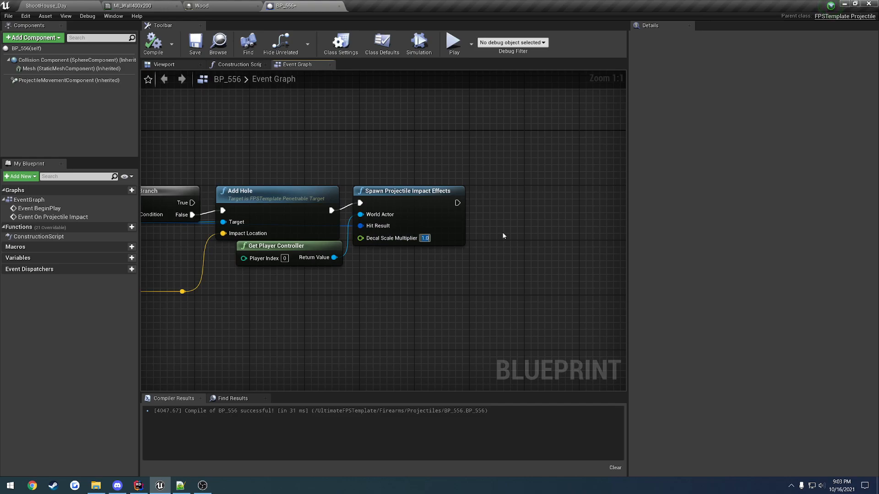
text(10)
key(Return)
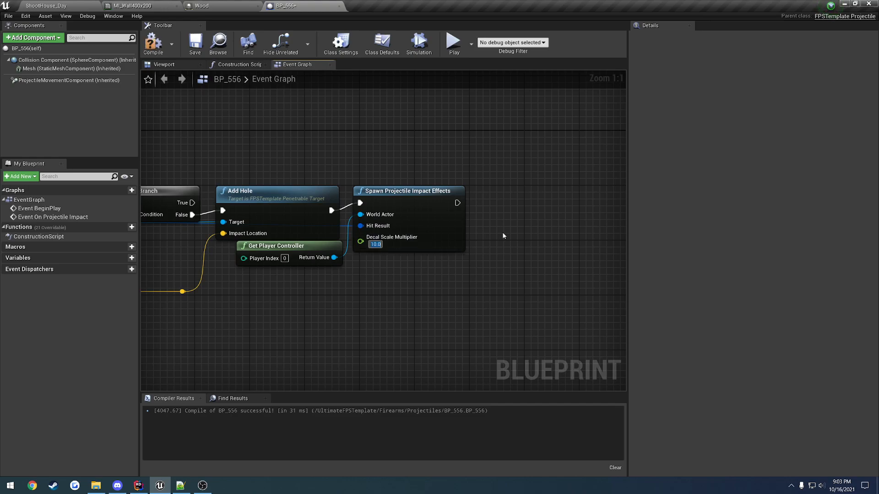
click(153, 44)
click(195, 42)
Play the ShootHouse_Day level, enter the dark room and shoot the IPSC target to examine the impact decal size.
click(46, 5)
click(613, 32)
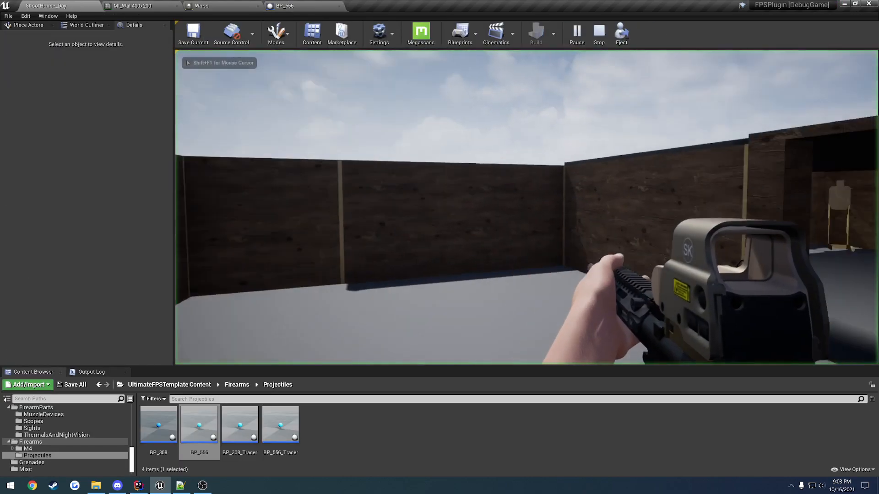
key(w)
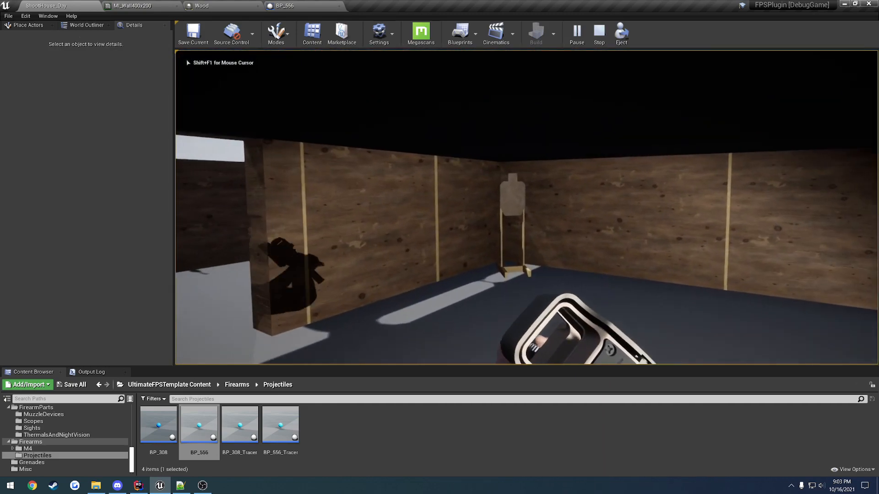
key(w)
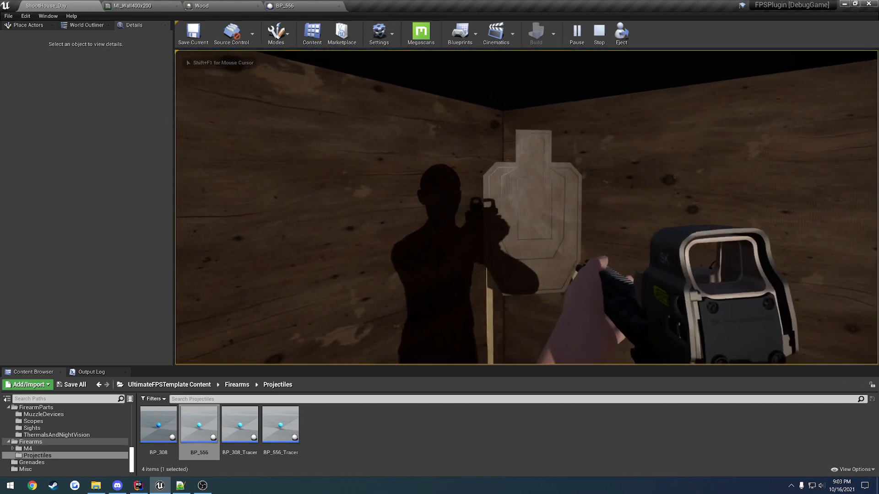
key(w)
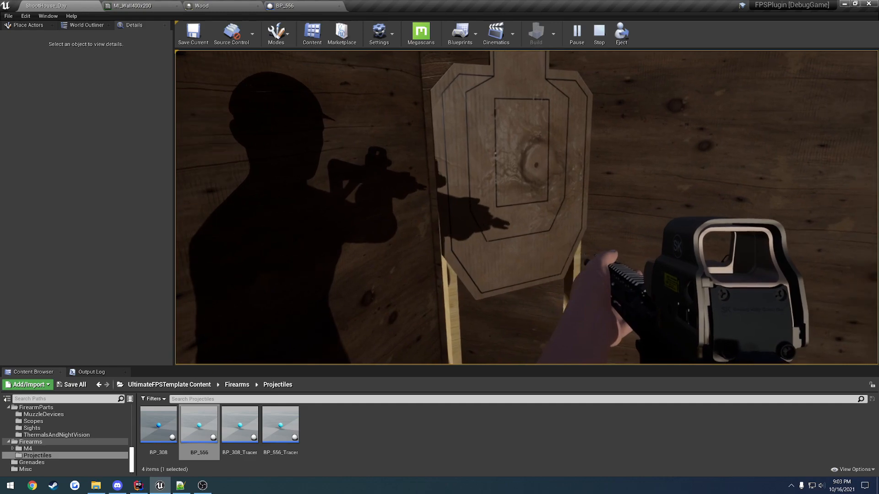
key(w)
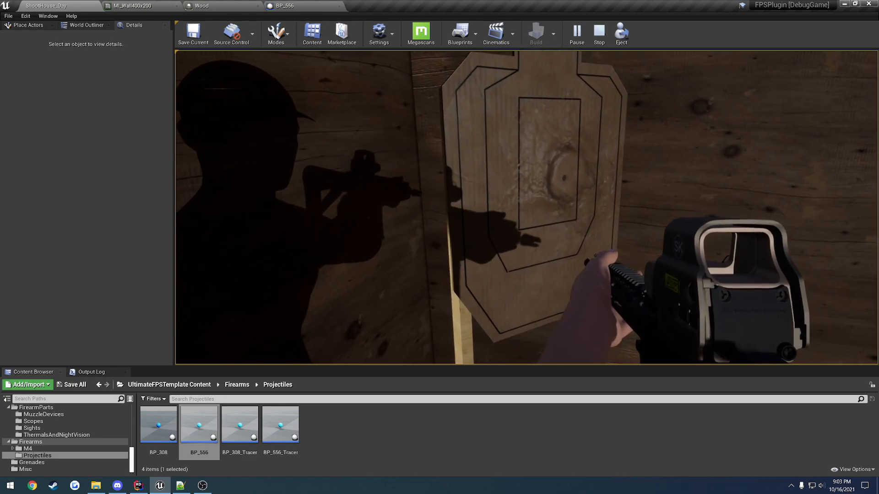
Stop the play session, set the Decal Scale Multiplier back to 1 in BP_556 and compile.
key(Escape)
click(284, 6)
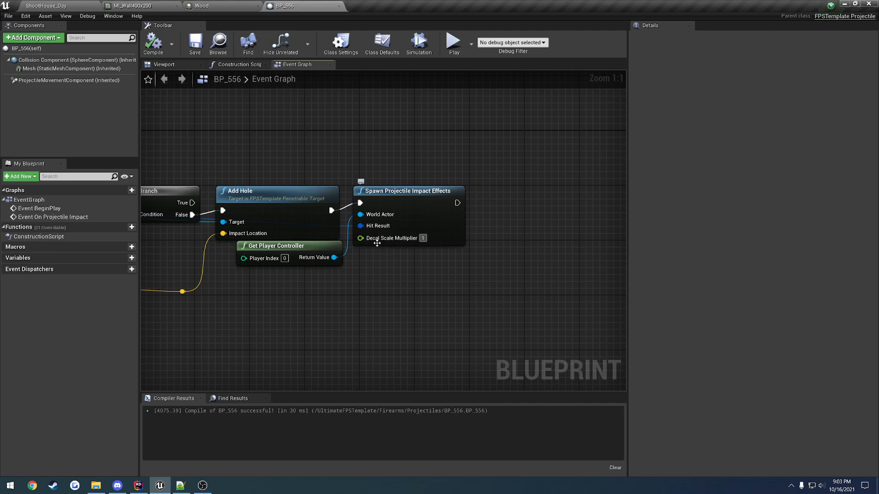
click(153, 42)
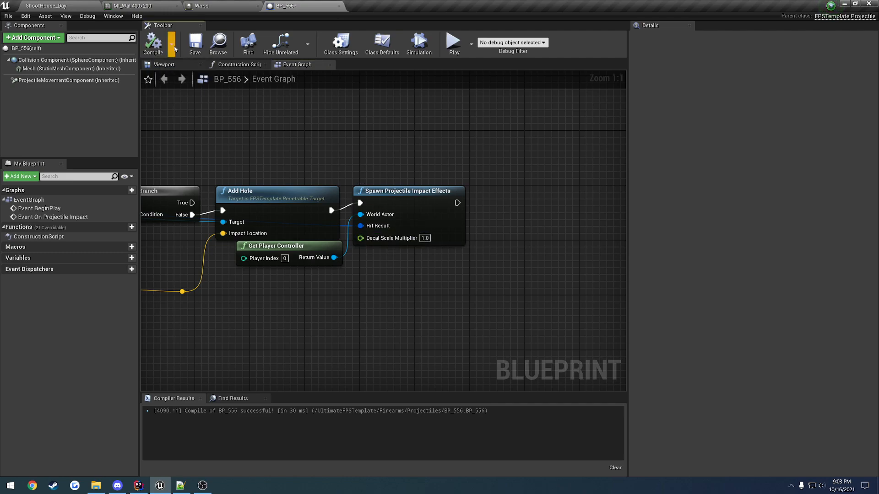
click(339, 6)
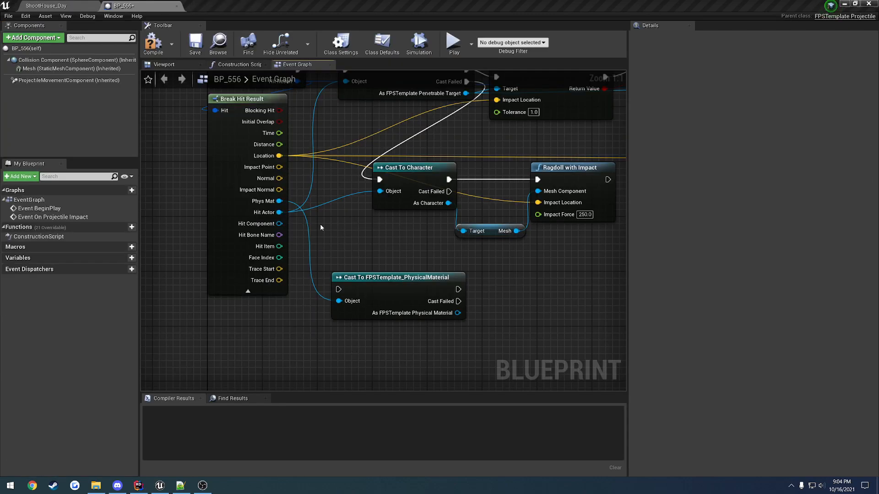
Get Projectile Impact Effects from the Cast To FPSTemplate_PhysicalMaterial output and split its struct pin.
click(352, 231)
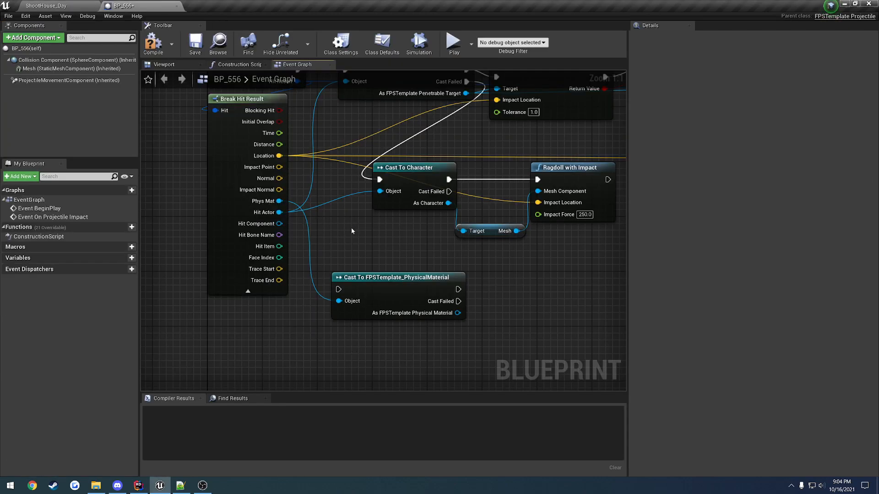
click(382, 277)
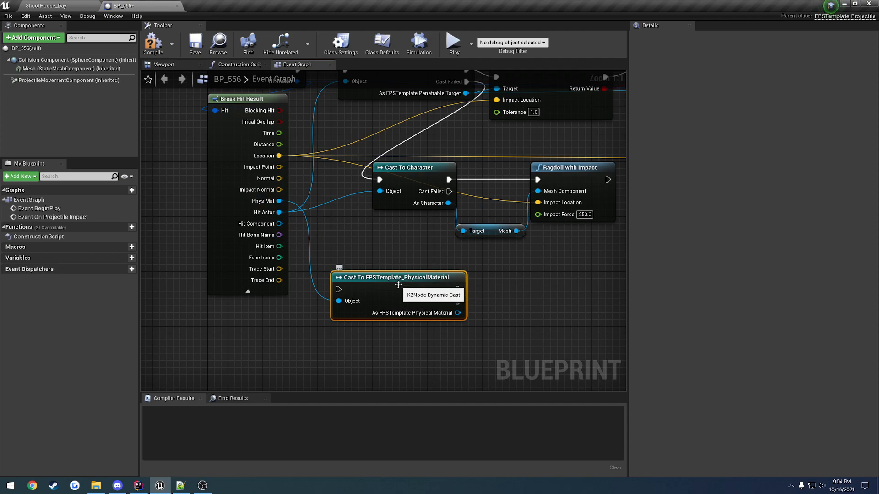
right_drag(398, 284, 339, 249)
drag(398, 277, 432, 281)
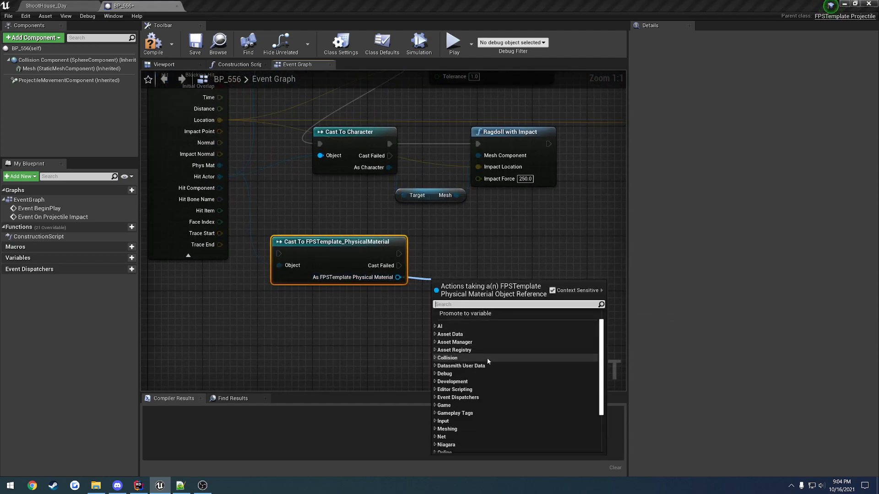
scroll(486, 358, down, 1)
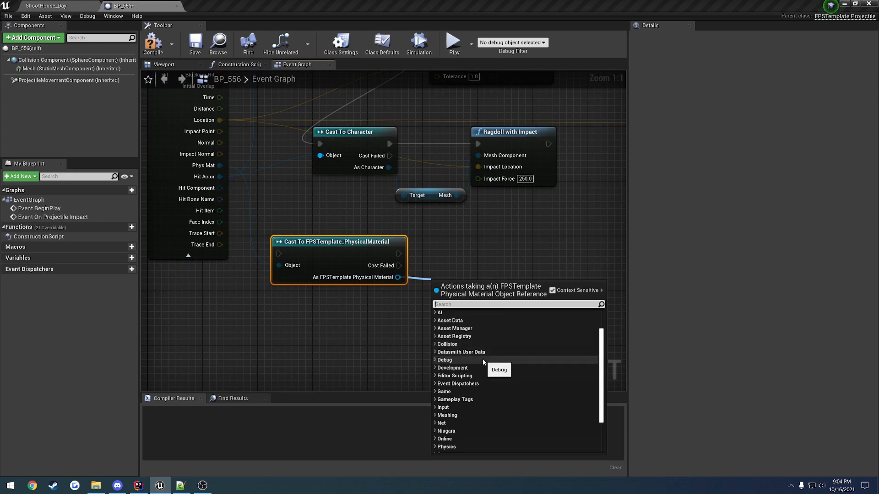
scroll(483, 361, down, 2)
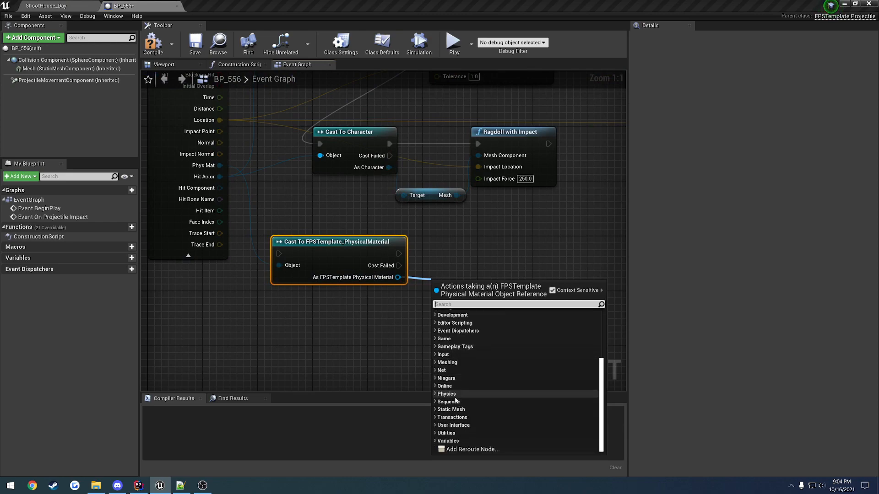
scroll(447, 382, up, 3)
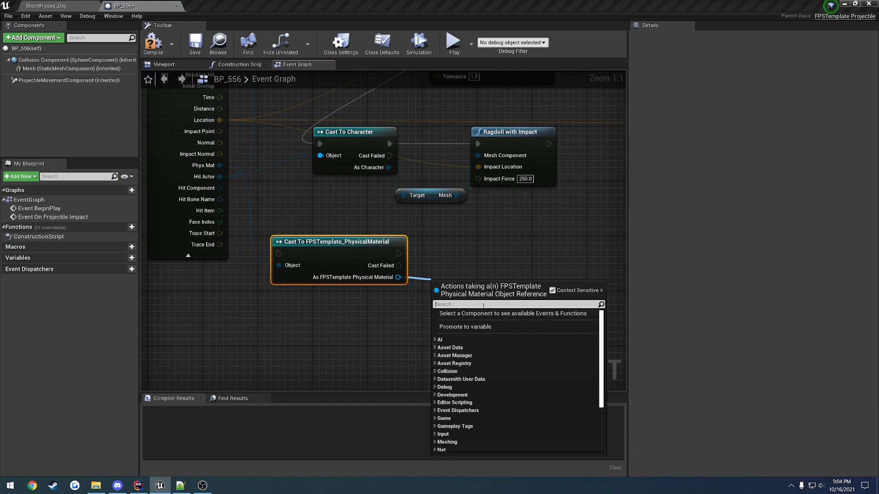
text(proj)
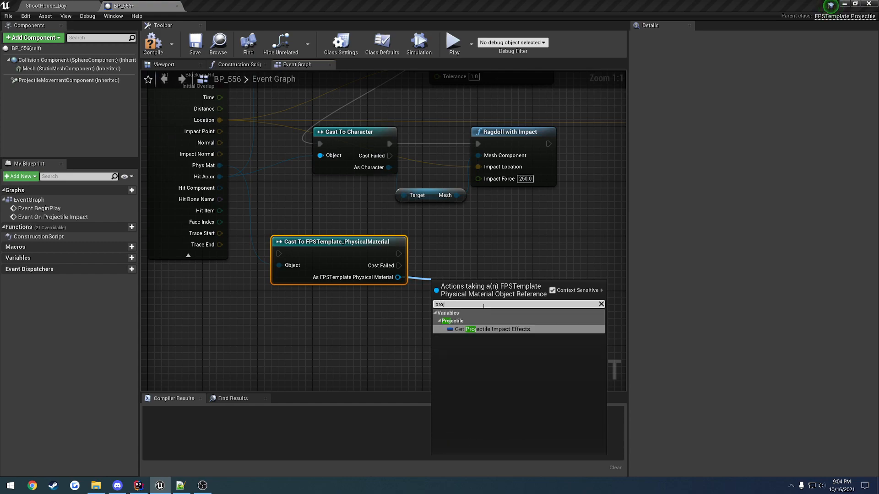
click(476, 330)
right_click(526, 289)
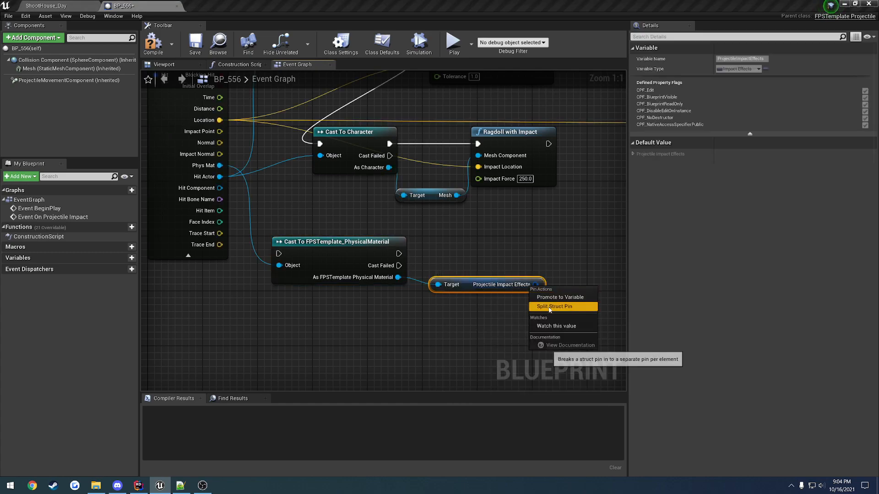
click(554, 303)
right_drag(547, 293, 438, 270)
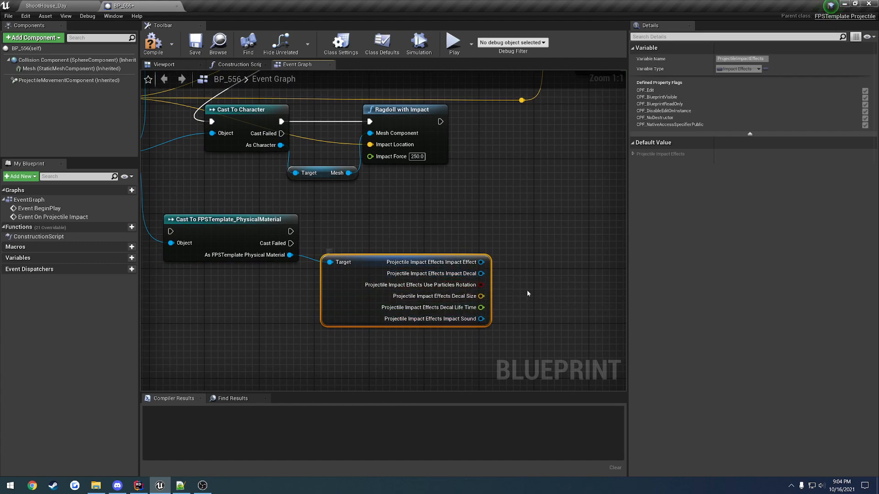
Replace the Projectile Impact Effects node with Get Footstep Impact Effect from the physical material cast and split its struct pin.
key(Delete)
drag(290, 255, 353, 267)
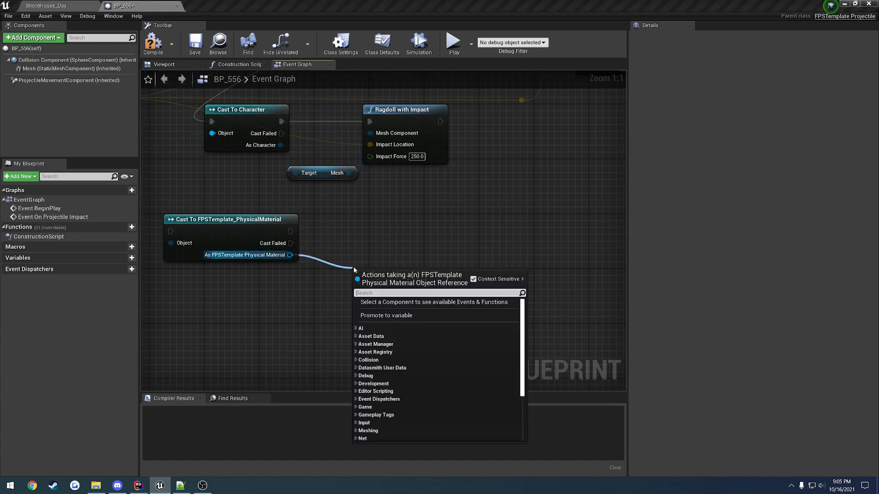
text(foot)
key(Return)
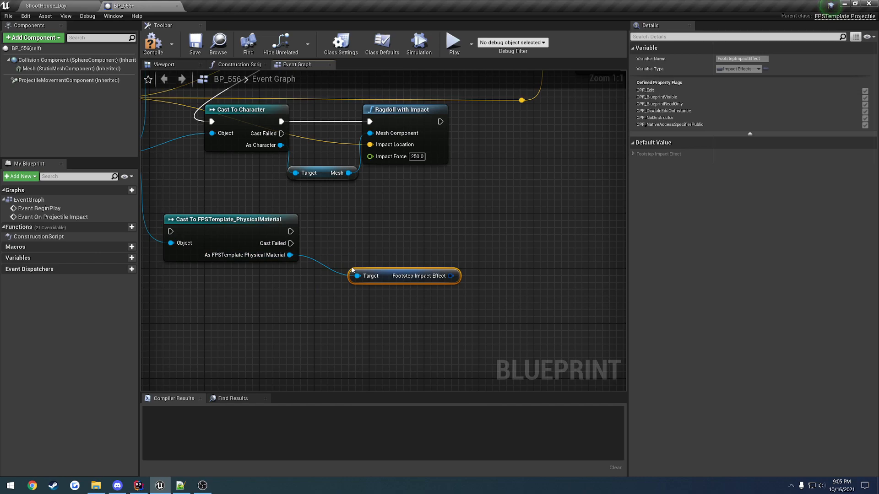
right_click(434, 278)
click(467, 301)
drag(395, 288, 353, 273)
right_drag(352, 273, 316, 247)
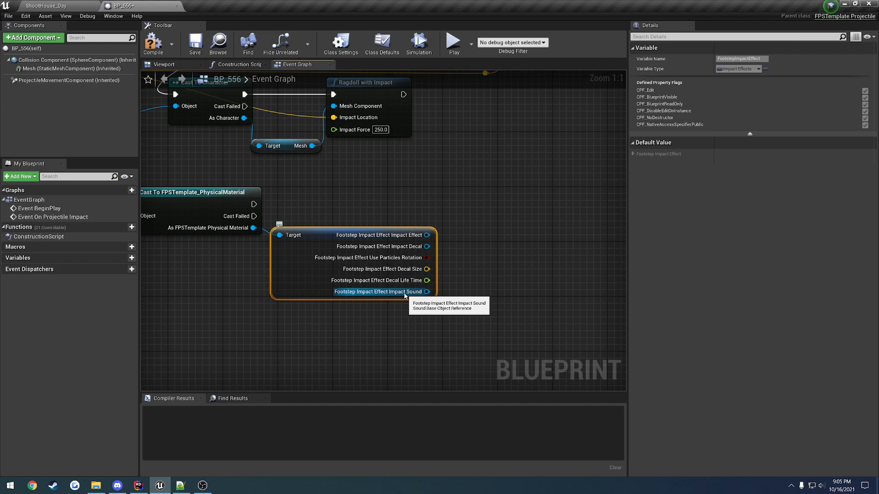
Add a Play Sound at Location node fed by the Footstep Impact Effect Impact Sound pin.
drag(405, 296, 477, 287)
text(playsou)
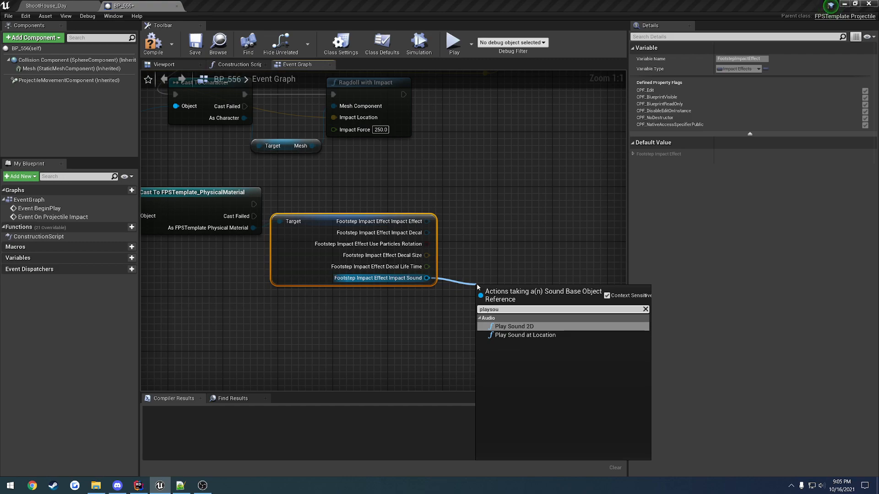
key(Down)
key(Return)
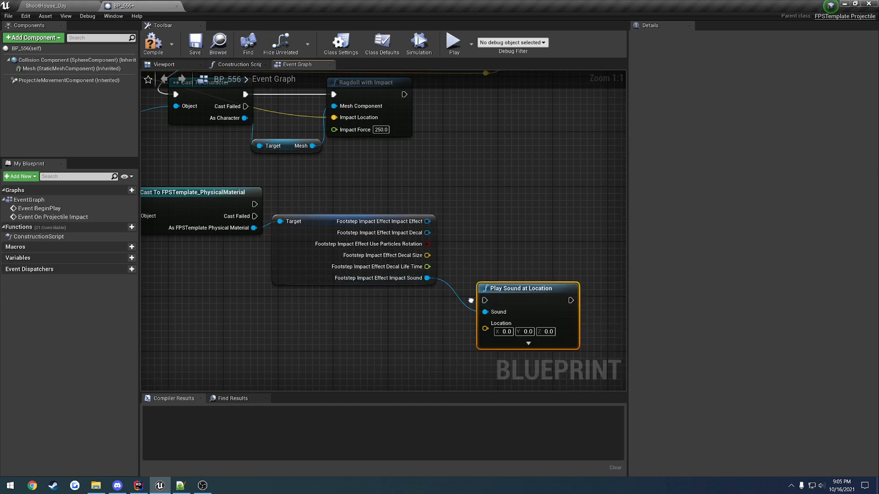
Connect Break Hit Result's Location and the physical material cast's success execution output to the Play Sound at Location node.
right_drag(470, 298, 567, 302)
drag(581, 332, 168, 110)
right_drag(479, 244, 299, 166)
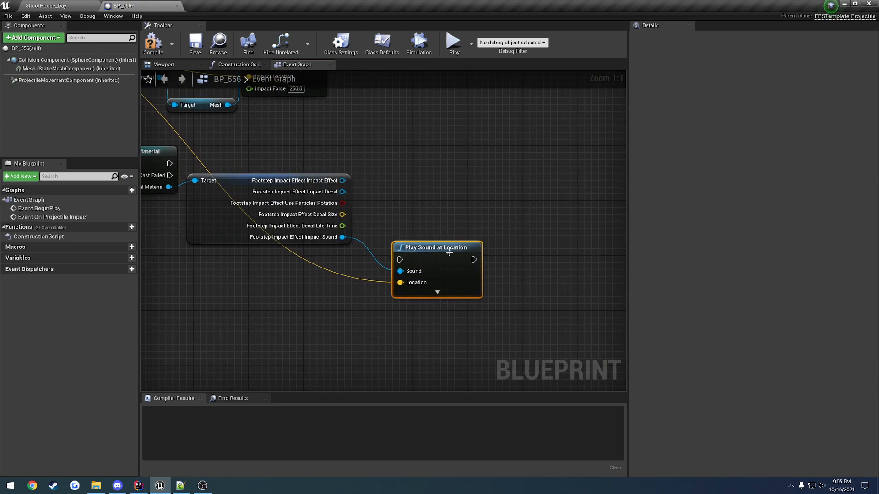
drag(400, 259, 169, 163)
drag(342, 237, 399, 271)
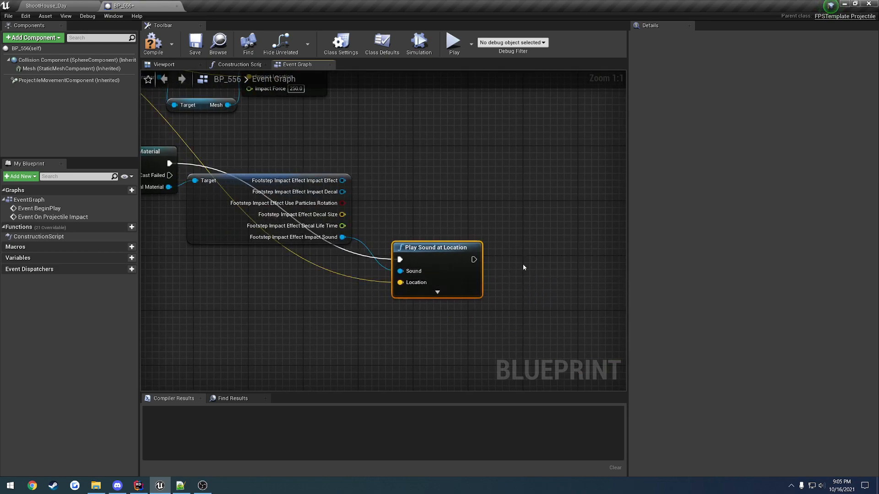
Move the Play Sound at Location node level with the Cast To FPSTemplate_PhysicalMaterial node.
right_drag(517, 300, 600, 313)
drag(526, 277, 524, 276)
drag(518, 276, 492, 197)
right_drag(492, 197, 505, 192)
drag(505, 193, 510, 180)
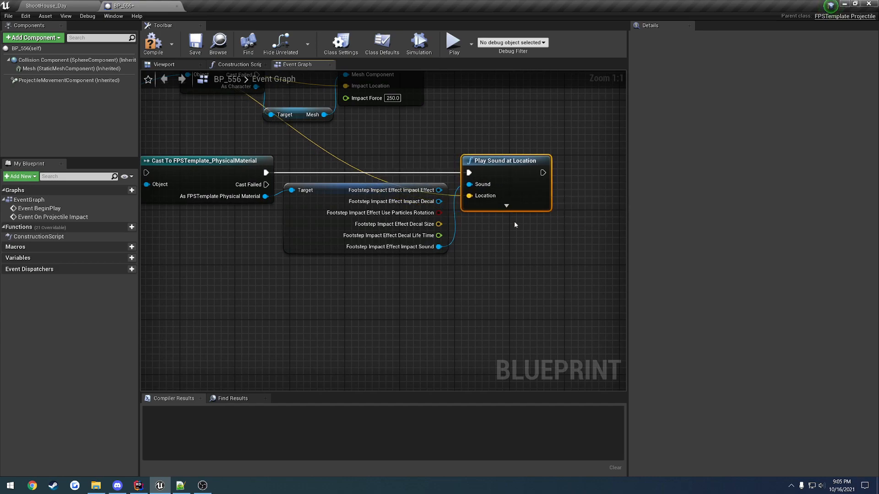
Delete the FPSTemplate_PhysicalMaterial cast, Footstep Impact Effect getter and Play Sound at Location nodes, then compile and save BP_556.
right_drag(462, 235, 421, 262)
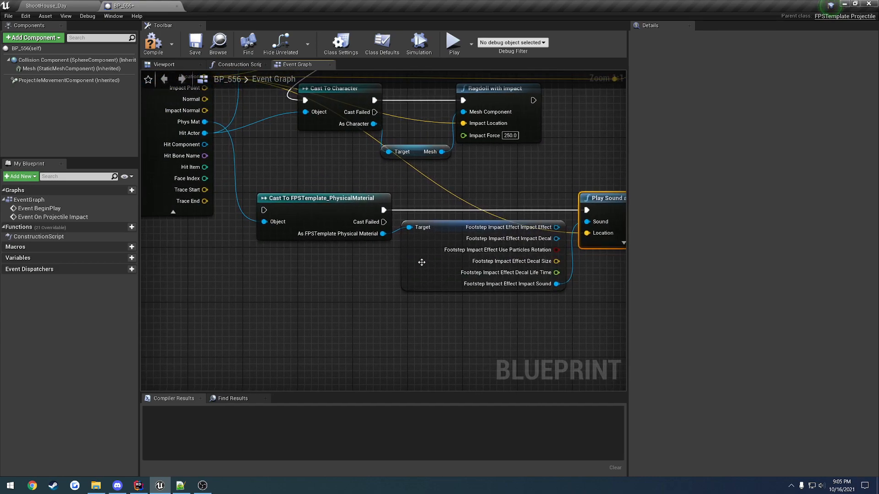
click(320, 222)
right_drag(337, 230, 247, 230)
click(300, 230)
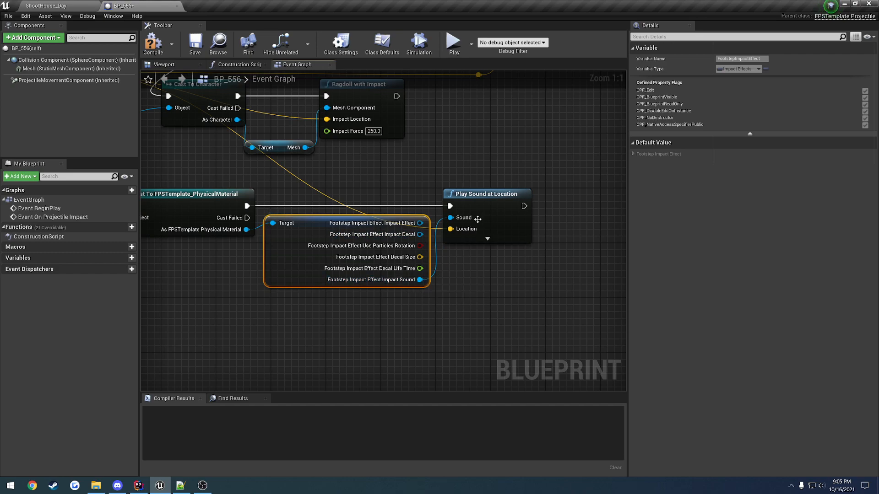
right_drag(520, 285, 582, 296)
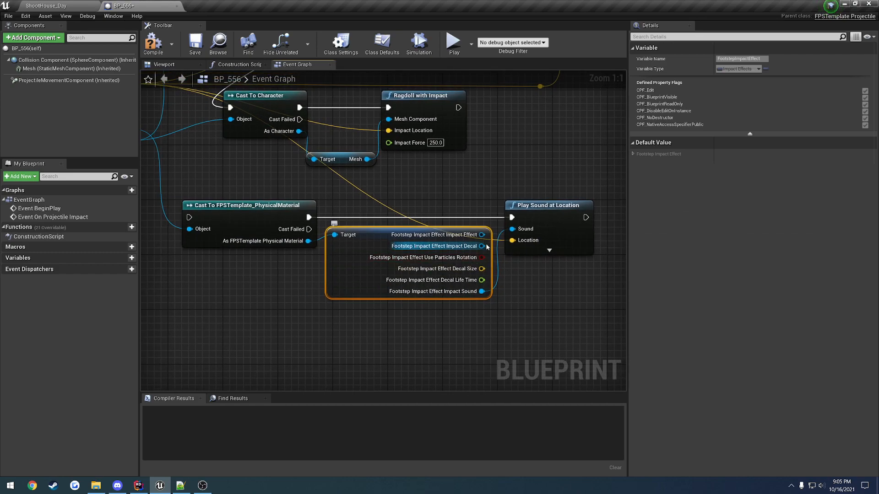
drag(500, 273, 486, 251)
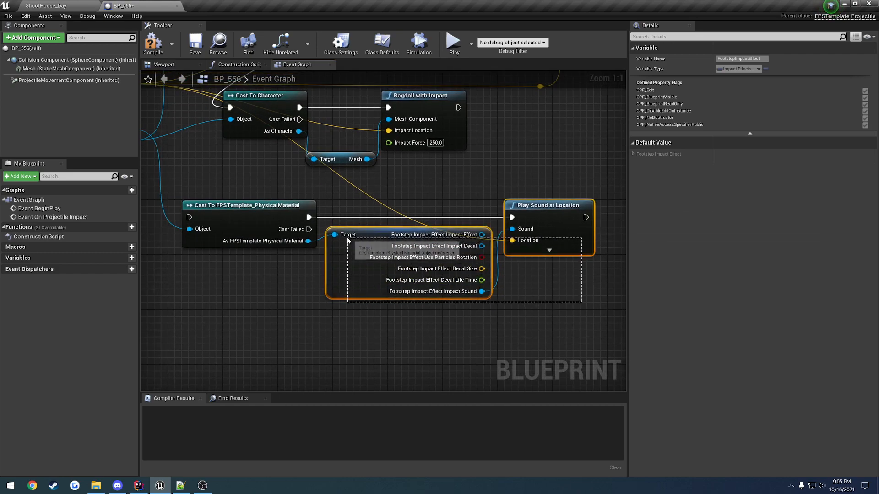
drag(347, 236, 314, 242)
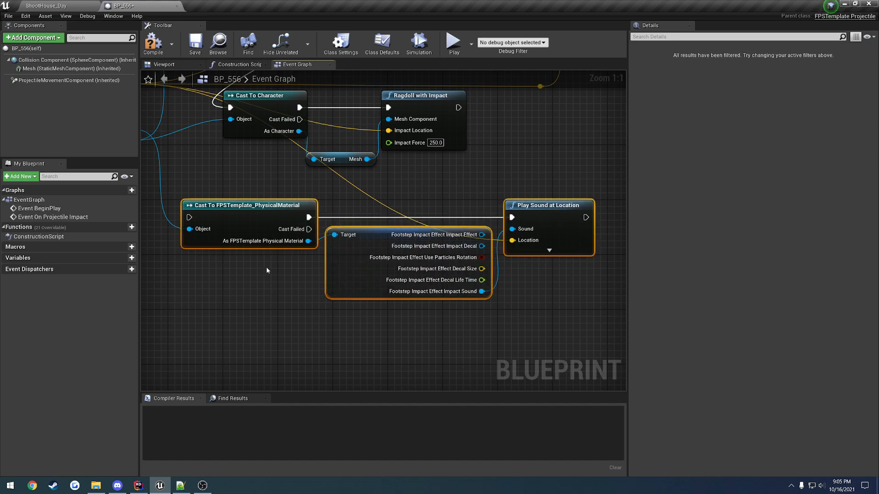
right_drag(267, 271, 308, 300)
key(Delete)
click(195, 43)
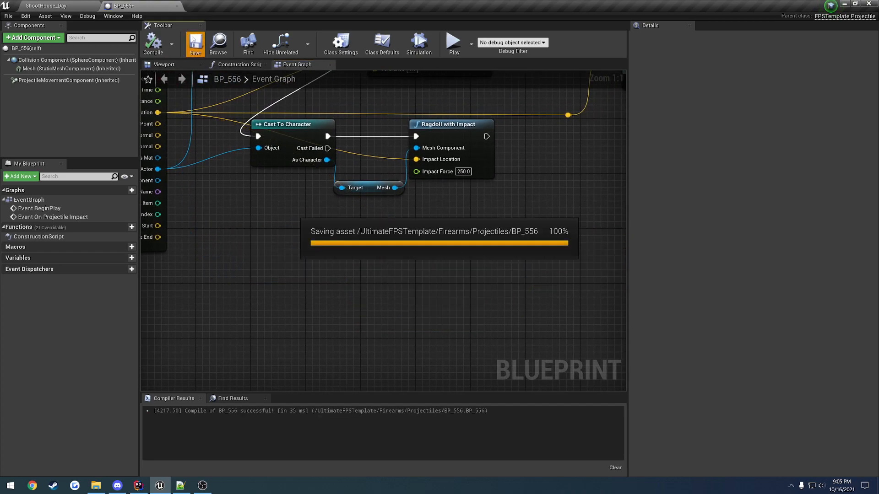
Close the BP_556 blueprint and return to the ShootHouse_Day level.
click(177, 6)
click(8, 16)
click(32, 90)
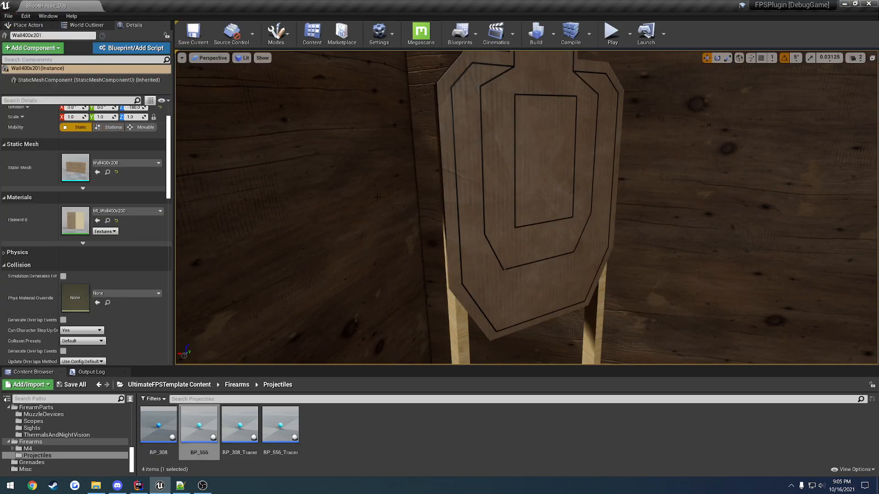
right_drag(457, 206, 376, 206)
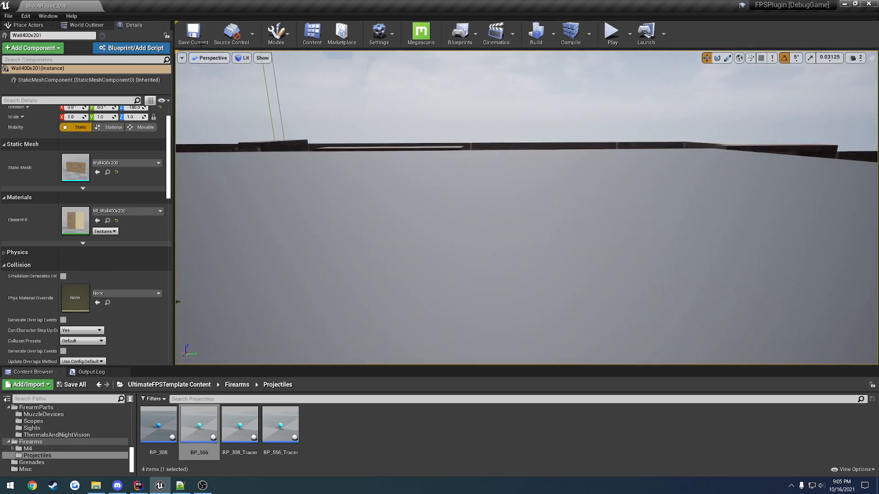
Reopen BP_556, examine its Add Hole and Spawn Projectile Impact Effects nodes, and close the blueprint.
double_click(199, 426)
right_drag(477, 261, 378, 260)
click(405, 167)
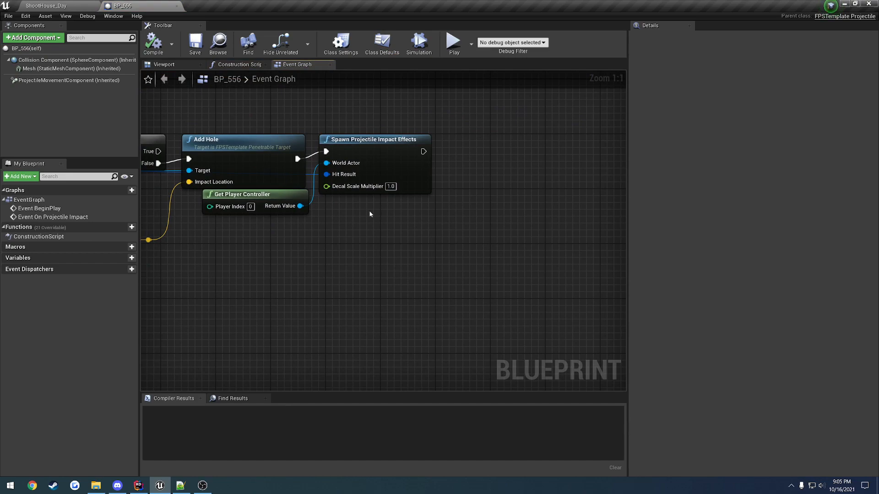
right_drag(370, 214, 388, 224)
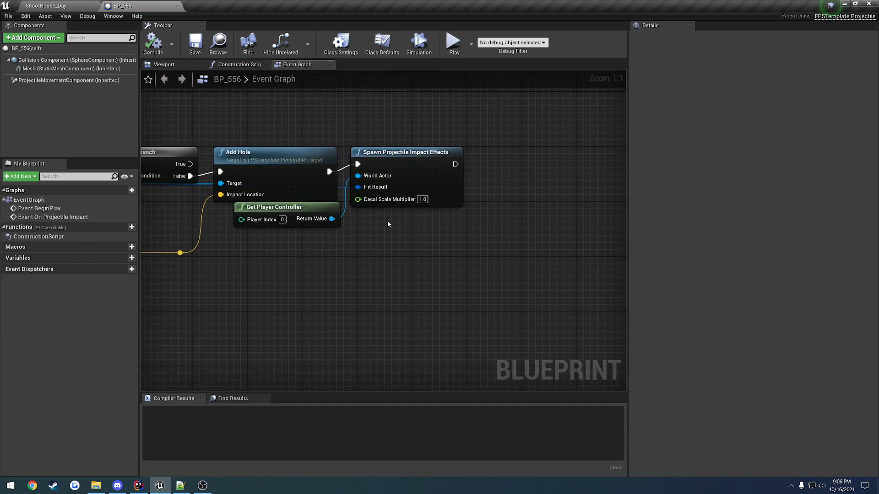
click(177, 7)
Go back to the UltimateFPSTemplate Content root folder in the content browser.
right_drag(290, 219, 487, 202)
right_drag(433, 265, 429, 278)
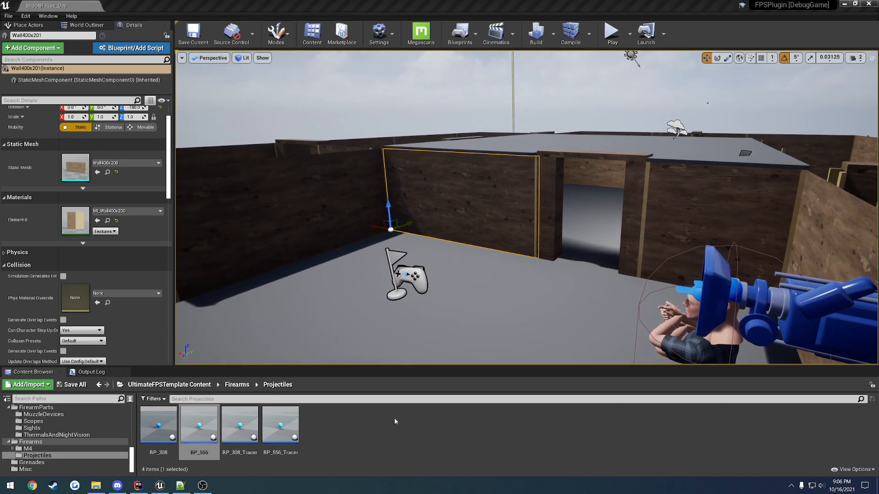
key(alt+Left)
right_drag(292, 269, 315, 238)
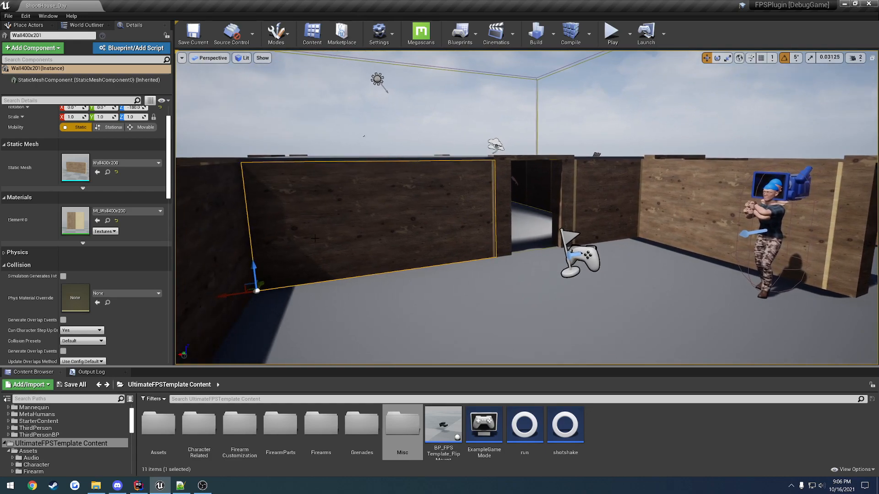